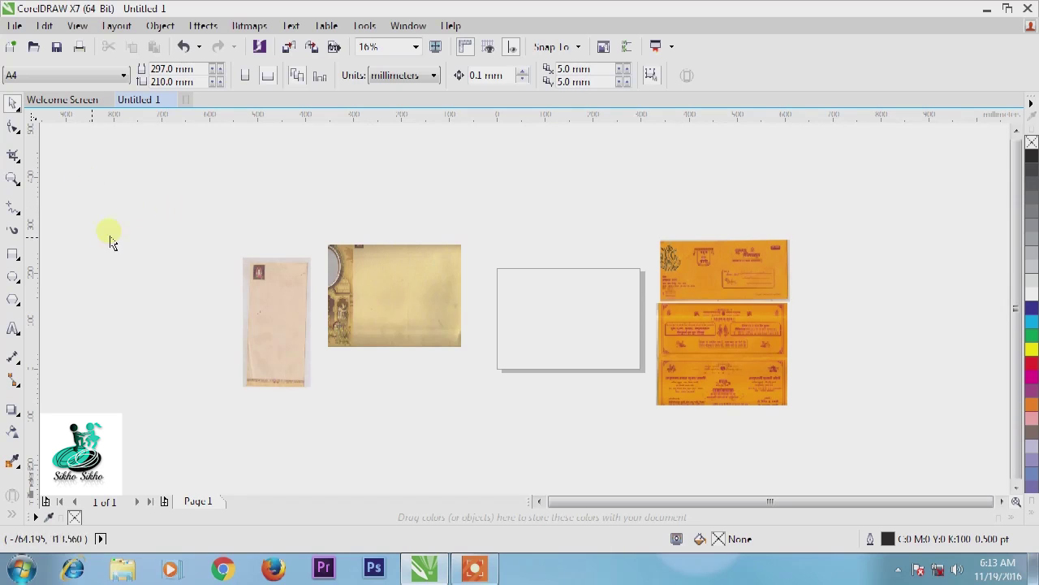
# Step: Draw a horizontal rectangle about 447 by 90 mm above the images and a vertical one about 115 by 347 mm over the beige card
pyautogui.click(12, 254)
pyautogui.moveTo(322, 168); pyautogui.dragTo(538, 211)
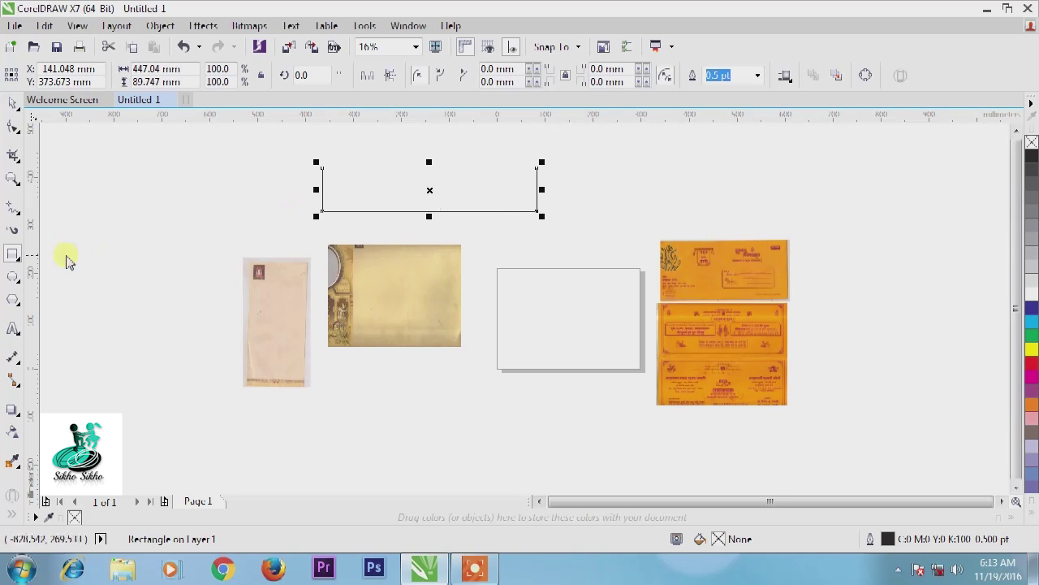
pyautogui.moveTo(407, 218); pyautogui.dragTo(461, 387)
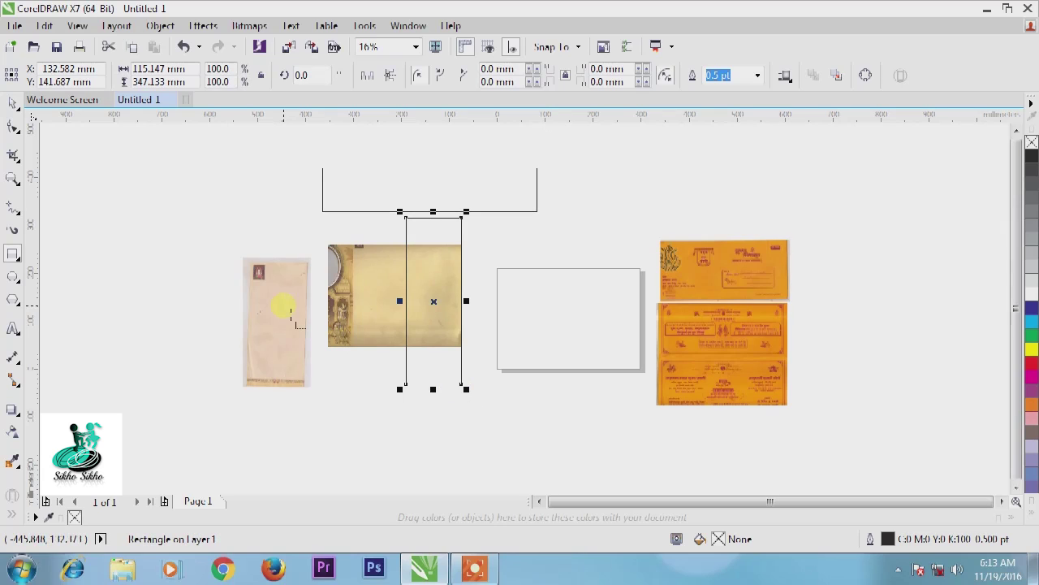
# Step: Delete the horizontal and the vertical rectangle from the drawing
pyautogui.click(12, 102)
pyautogui.click(371, 180)
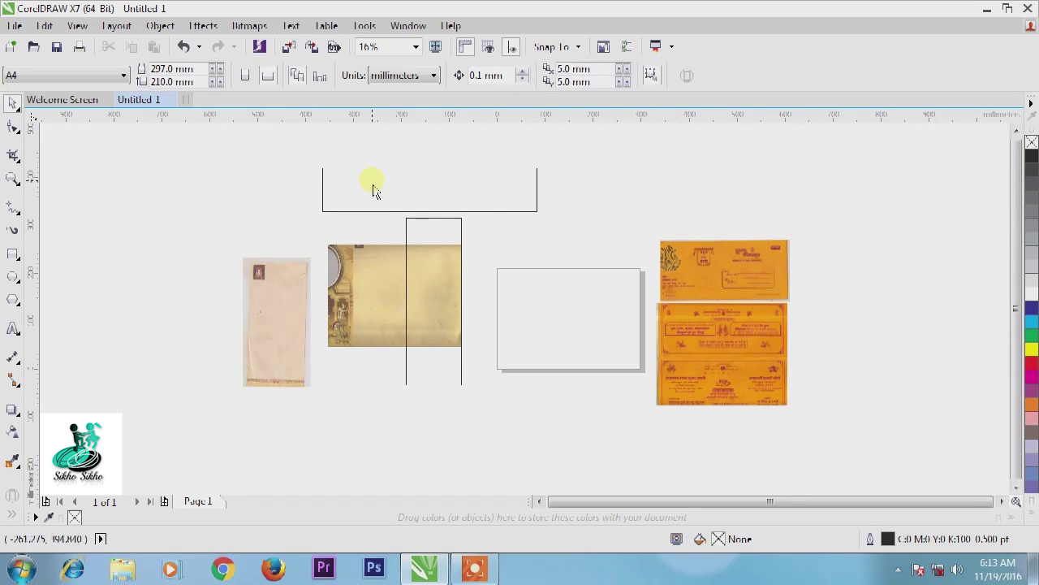
pyautogui.press('Delete')
pyautogui.click(439, 221)
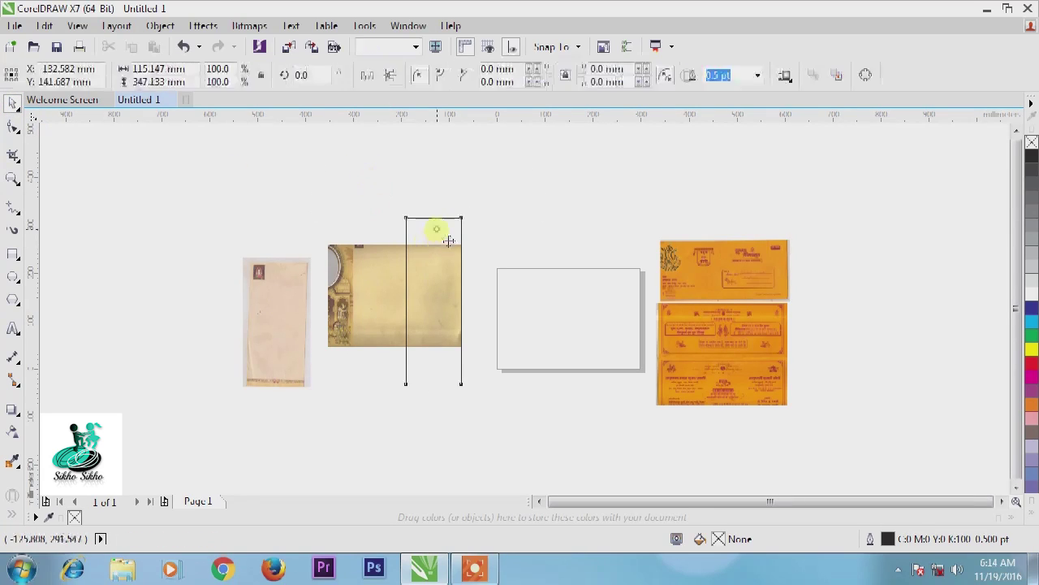
pyautogui.press('Delete')
pyautogui.moveTo(495, 268); pyautogui.dragTo(641, 382)
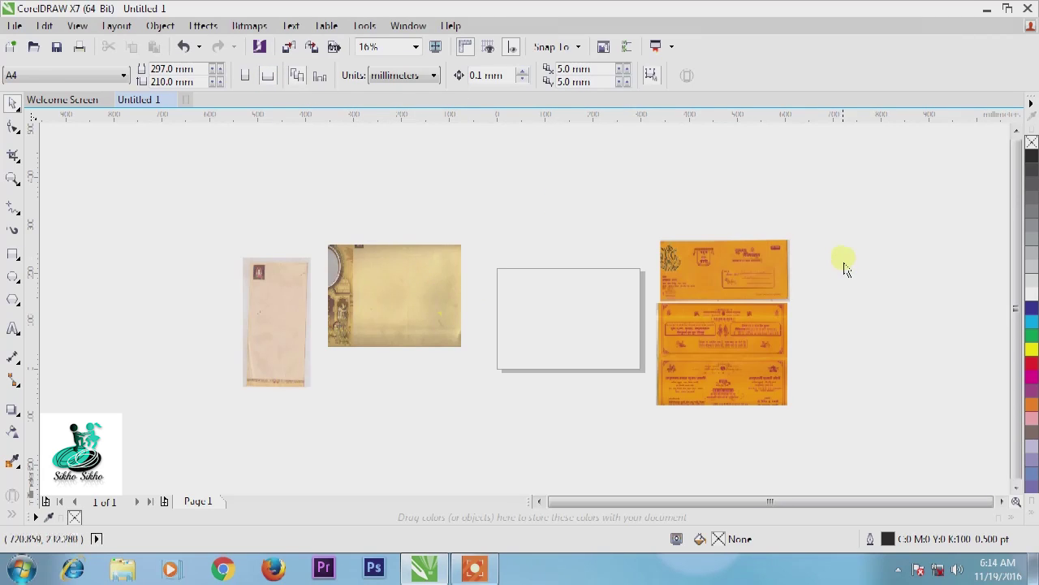
# Step: Select the orange envelope image above the inner card and examine it up close
pyautogui.click(740, 268)
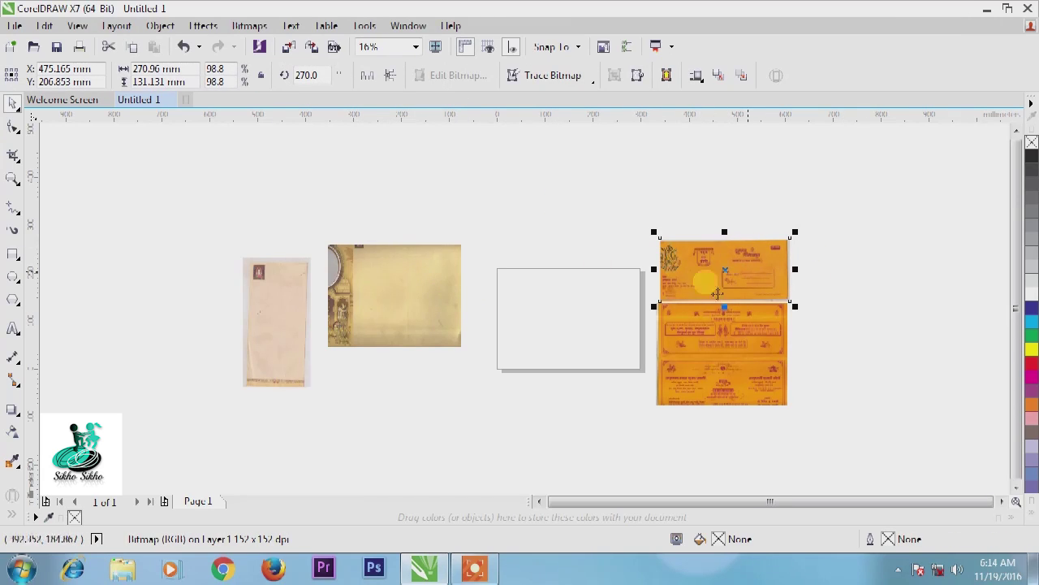
pyautogui.click(838, 276)
pyautogui.click(743, 270)
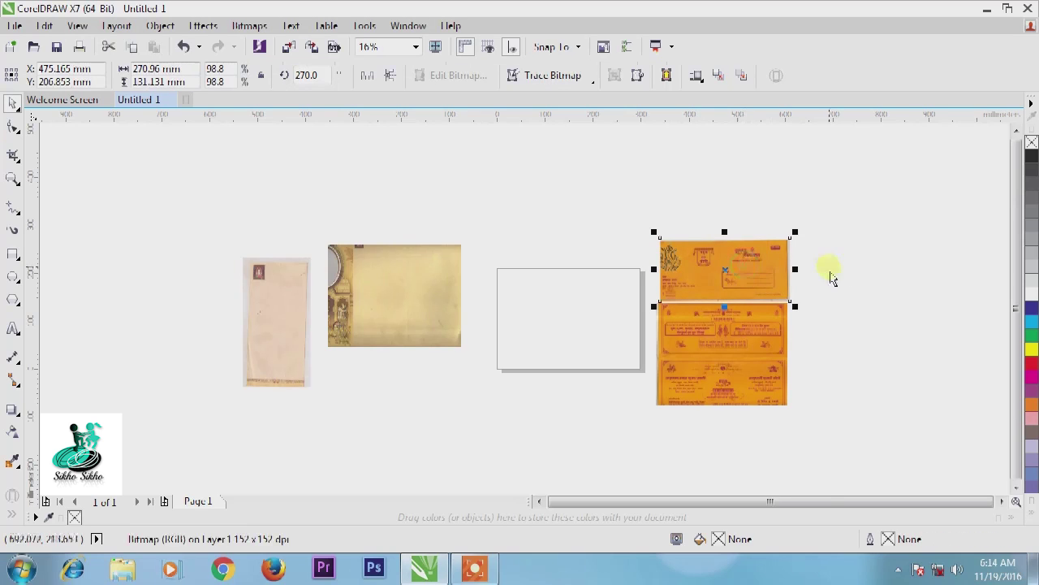
pyautogui.scroll(4, 824, 270)
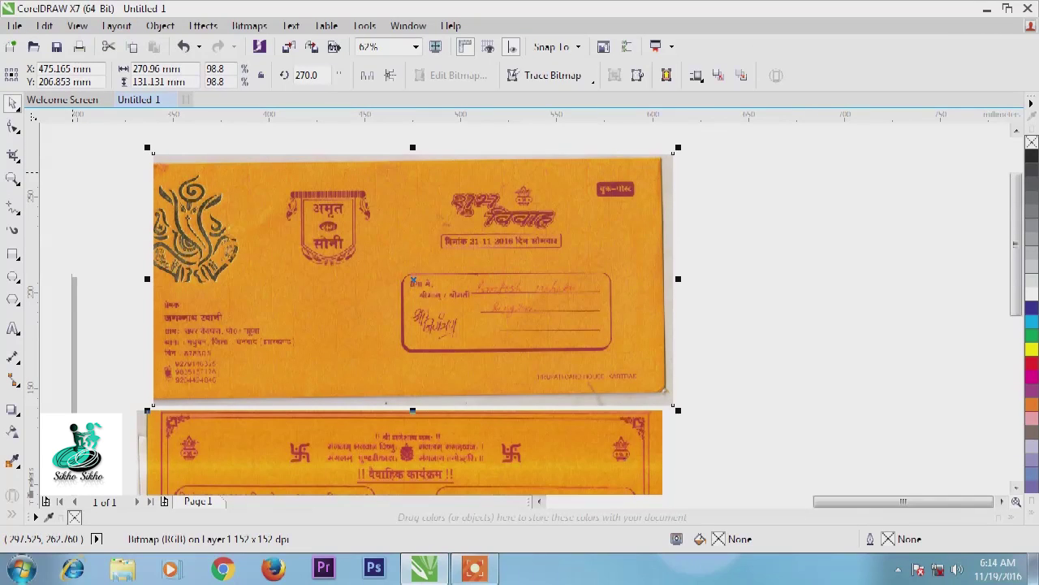
# Step: Draw a horizontal line about 266 mm long and a near-vertical line about 121 mm high across the orange envelope, and undo both
pyautogui.click(16, 209)
pyautogui.click(71, 207)
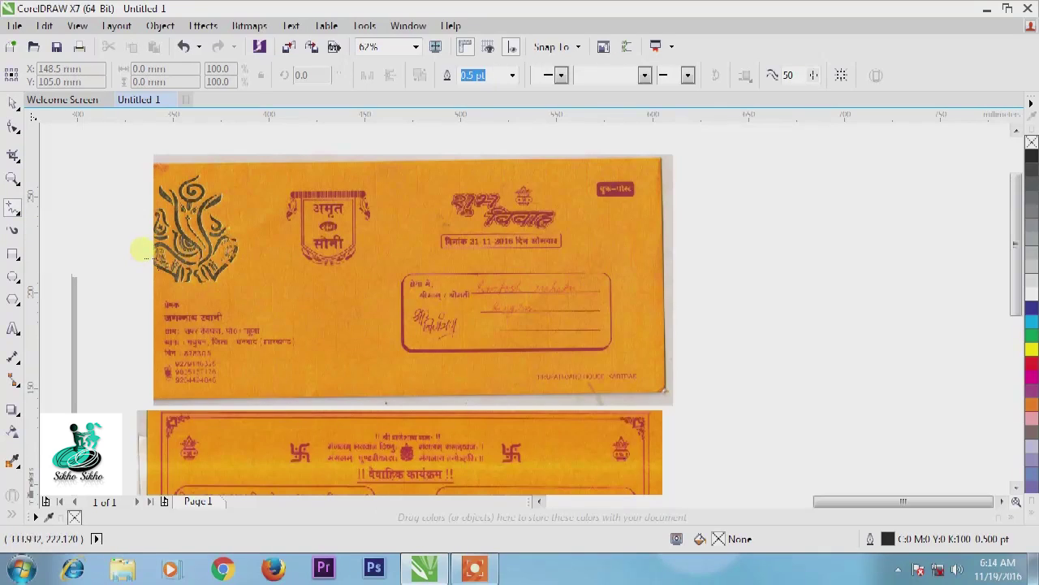
pyautogui.click(157, 246)
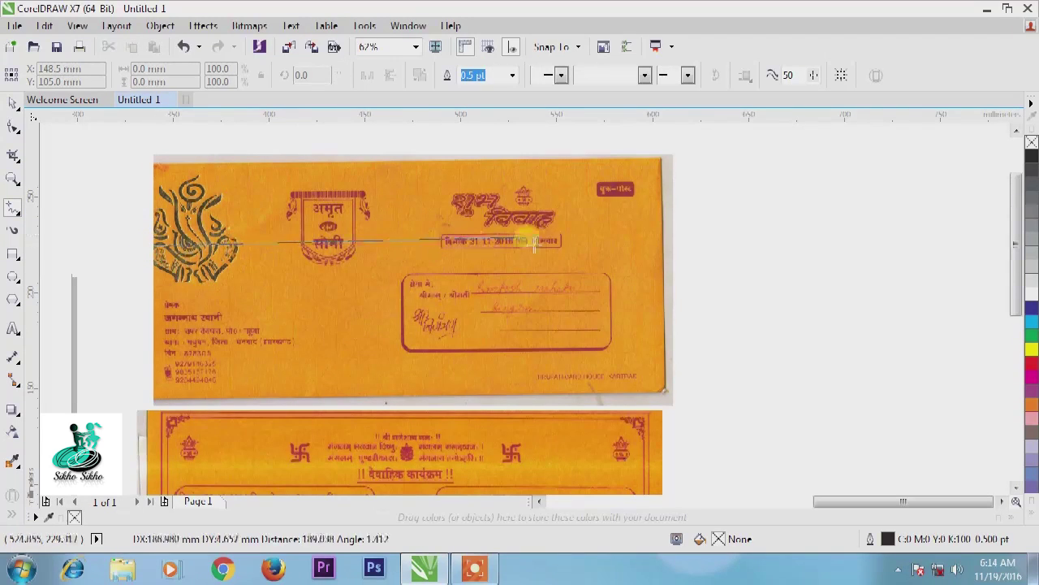
pyautogui.click(664, 231)
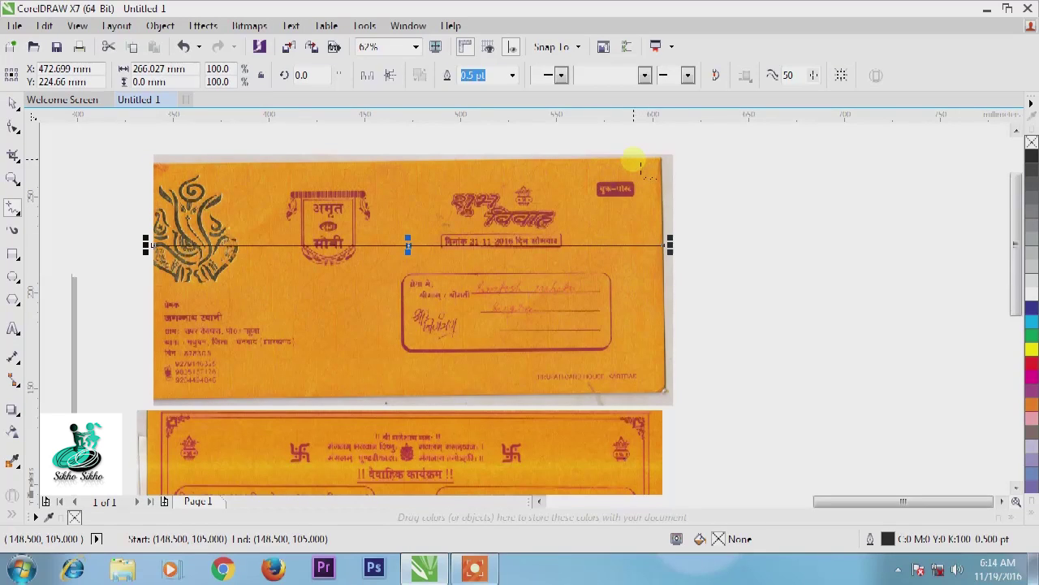
pyautogui.click(634, 158)
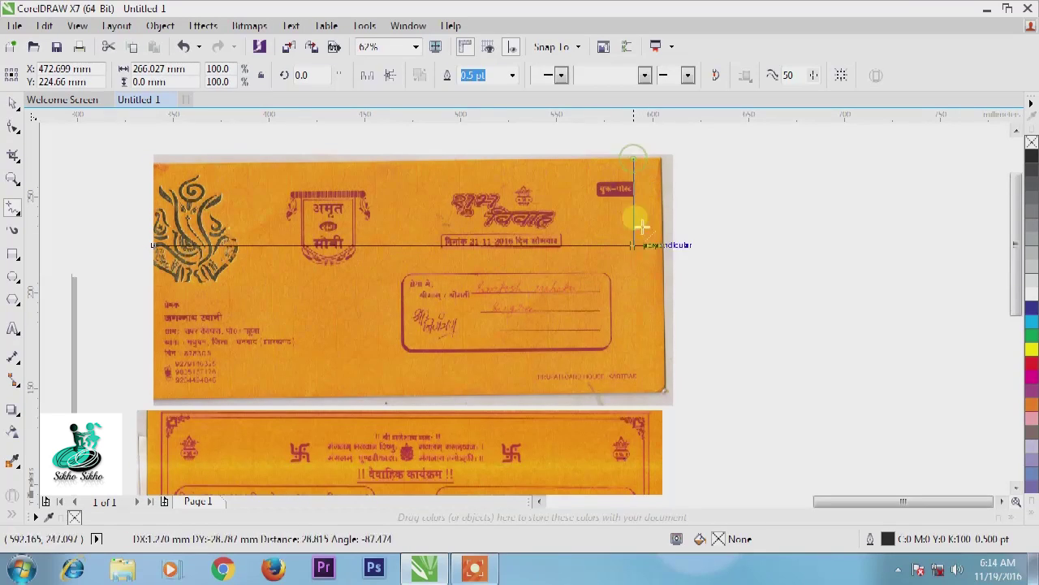
pyautogui.click(642, 395)
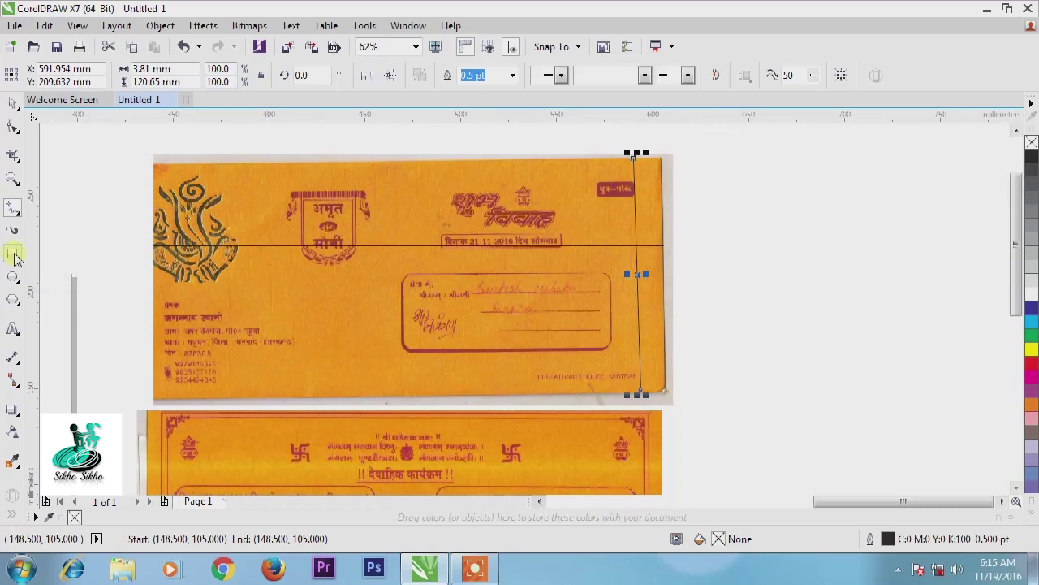
pyautogui.click(295, 269)
pyautogui.hotkey('ctrl', 'z')
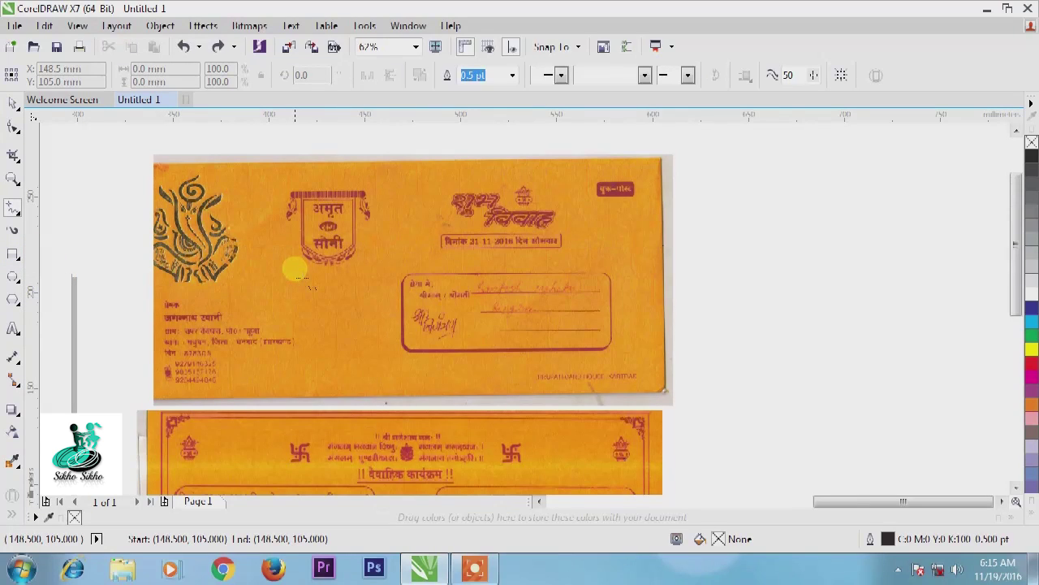
# Step: Draw a straight horizontal line about 246 mm long across the middle of the orange envelope and deselect it
pyautogui.moveTo(166, 286); pyautogui.dragTo(646, 285)
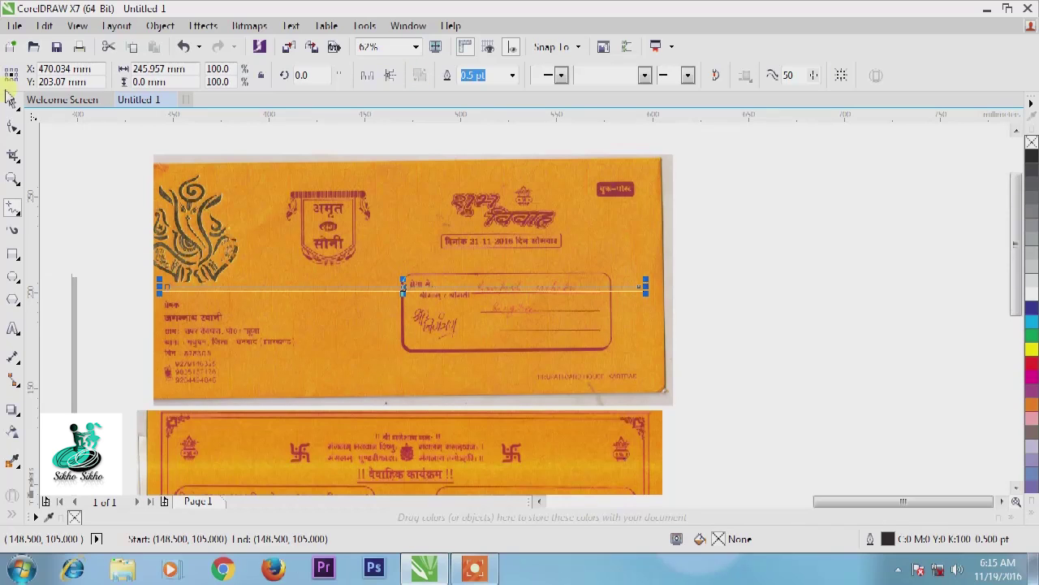
pyautogui.click(893, 246)
pyautogui.click(849, 248)
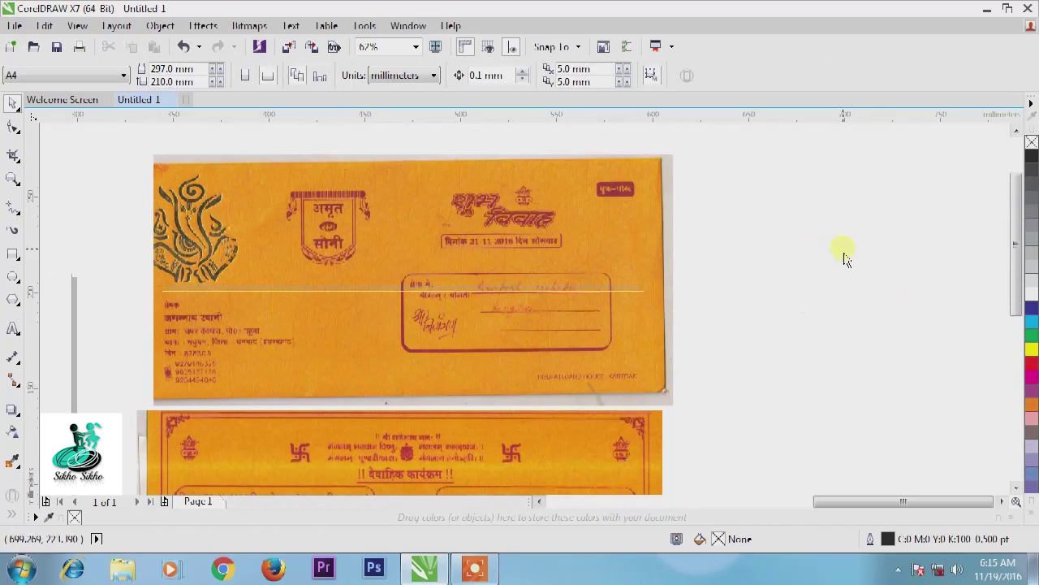
# Step: Set the document units to centimeters and check the width of the horizontal line on the envelope
pyautogui.click(406, 76)
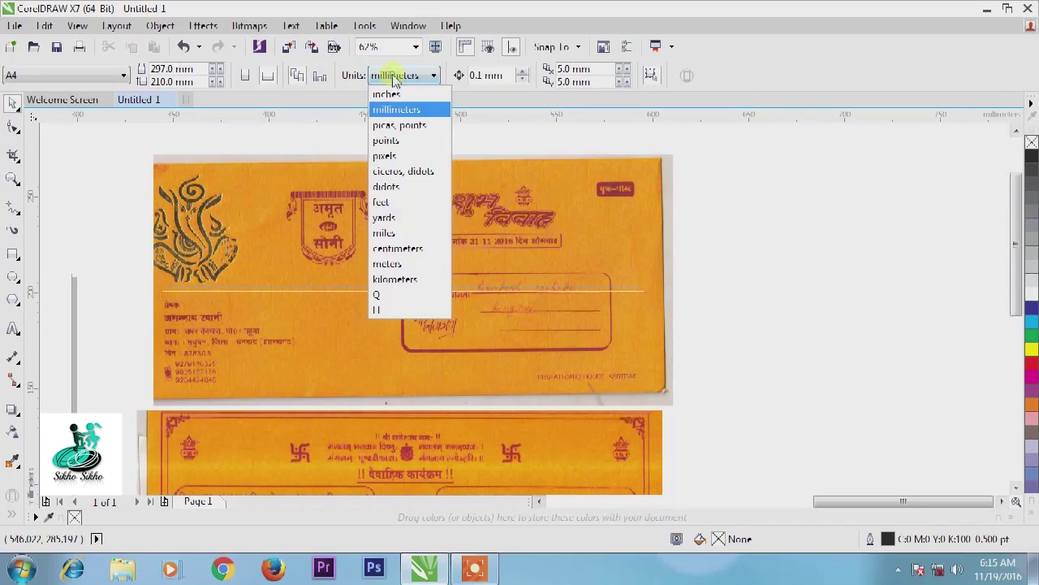
pyautogui.click(412, 256)
pyautogui.click(327, 288)
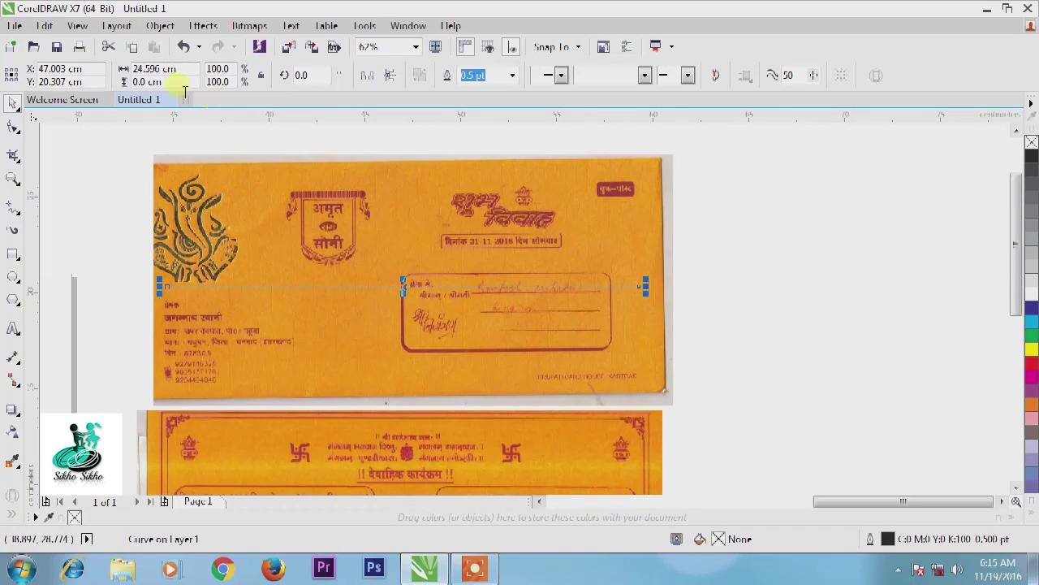
pyautogui.moveTo(176, 76); pyautogui.dragTo(110, 67)
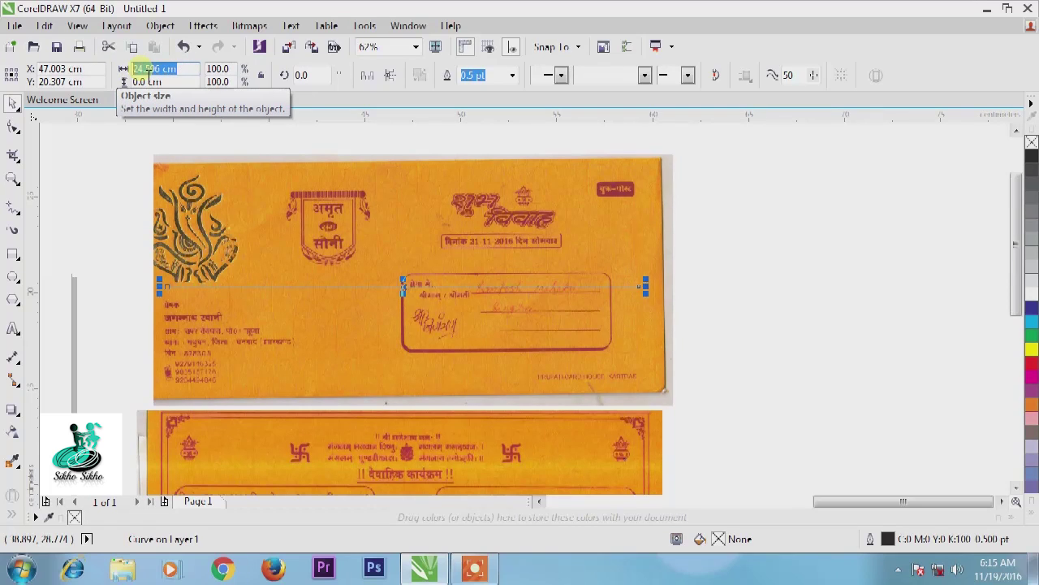
pyautogui.click(819, 328)
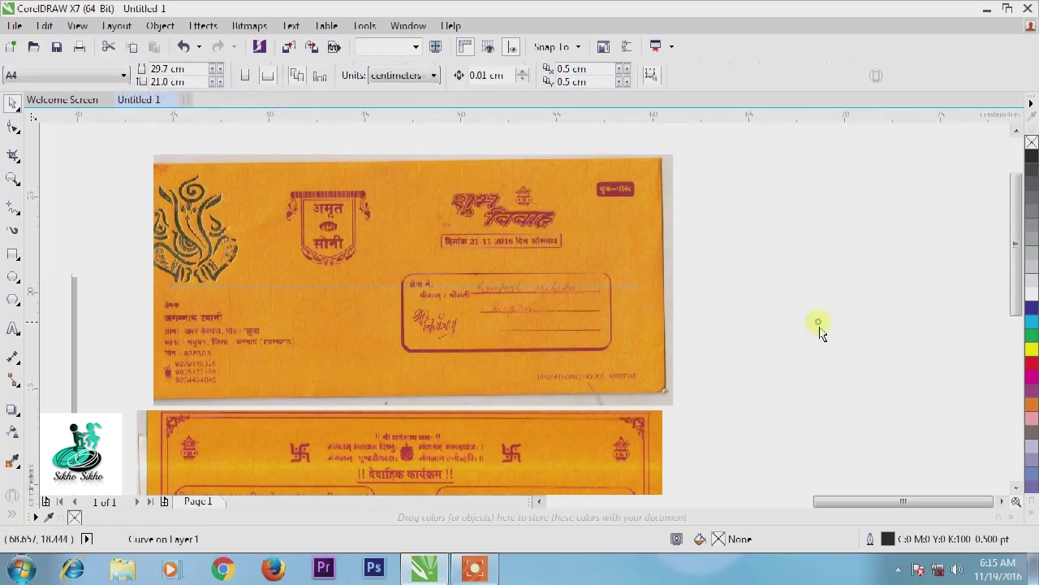
# Step: Draw a straight vertical line about 10.8 cm high across the envelope, crossing the horizontal line, and deselect it
pyautogui.click(326, 286)
pyautogui.click(13, 209)
pyautogui.click(70, 204)
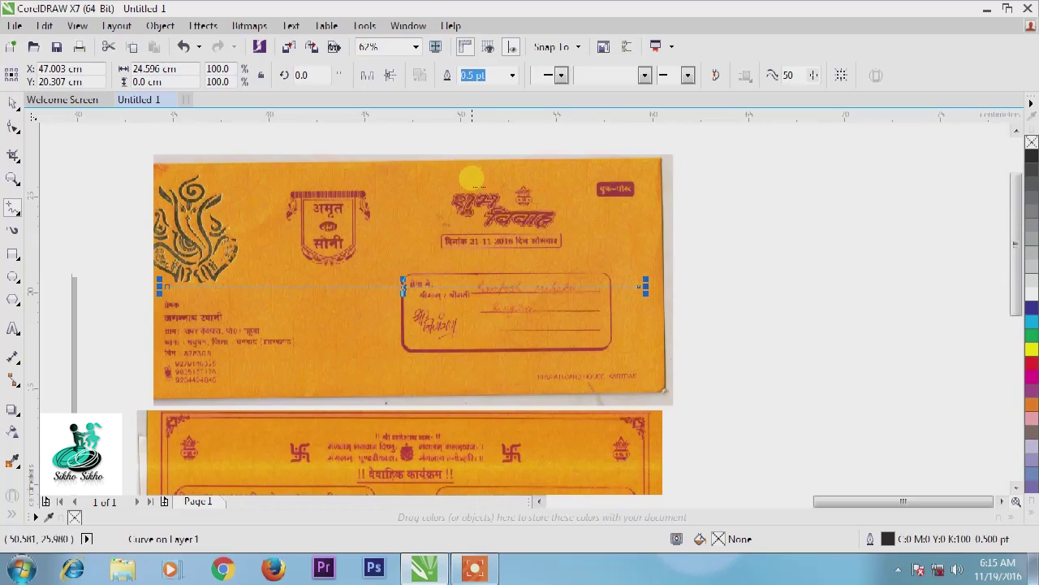
pyautogui.moveTo(474, 177)
pyautogui.mouseDown()
pyautogui.moveTo(478, 268)
pyautogui.moveTo(461, 375)
pyautogui.moveTo(472, 393)
pyautogui.mouseUp()
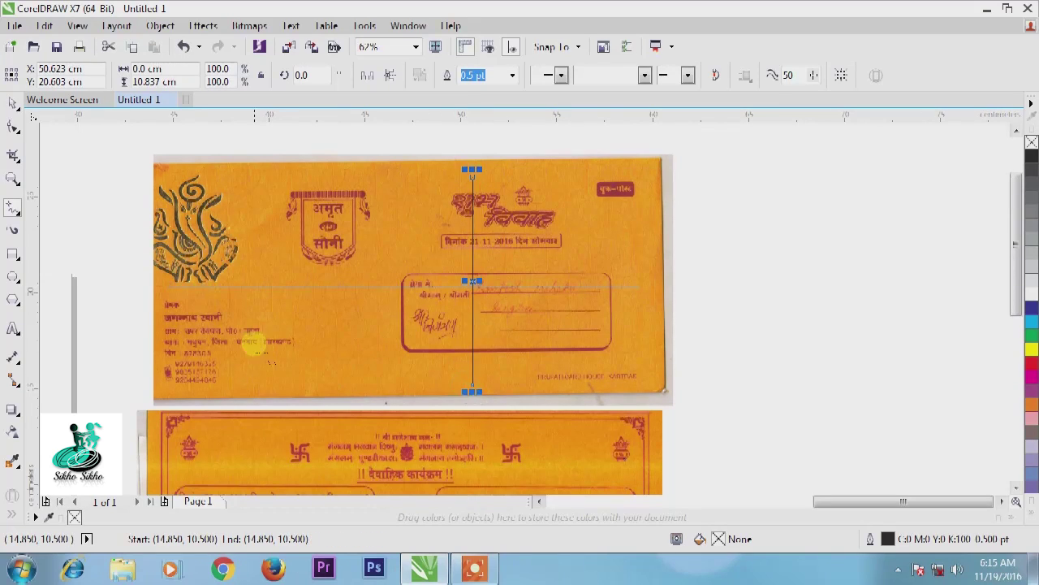
pyautogui.click(480, 288)
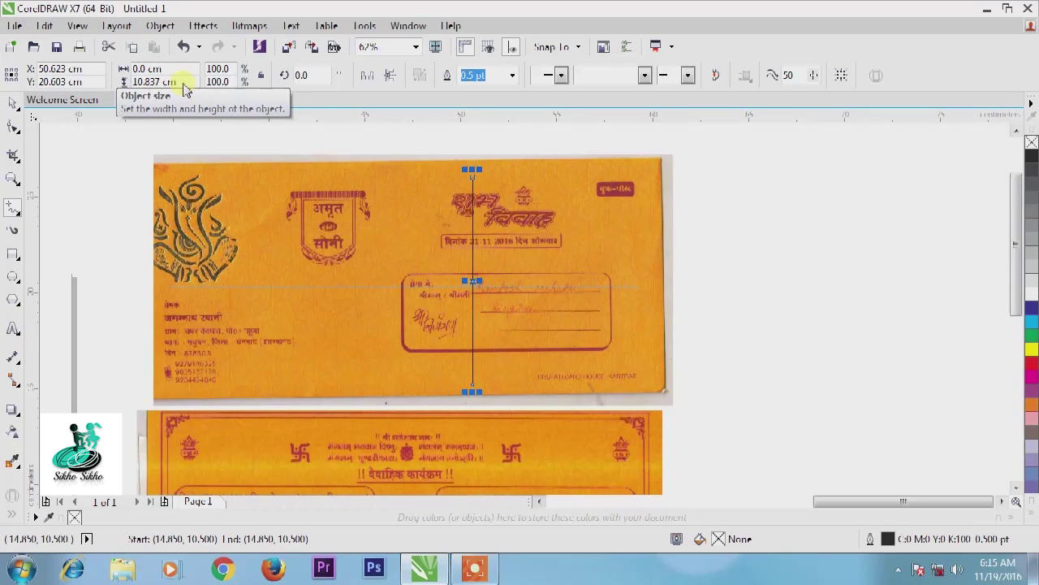
pyautogui.click(12, 102)
pyautogui.click(756, 270)
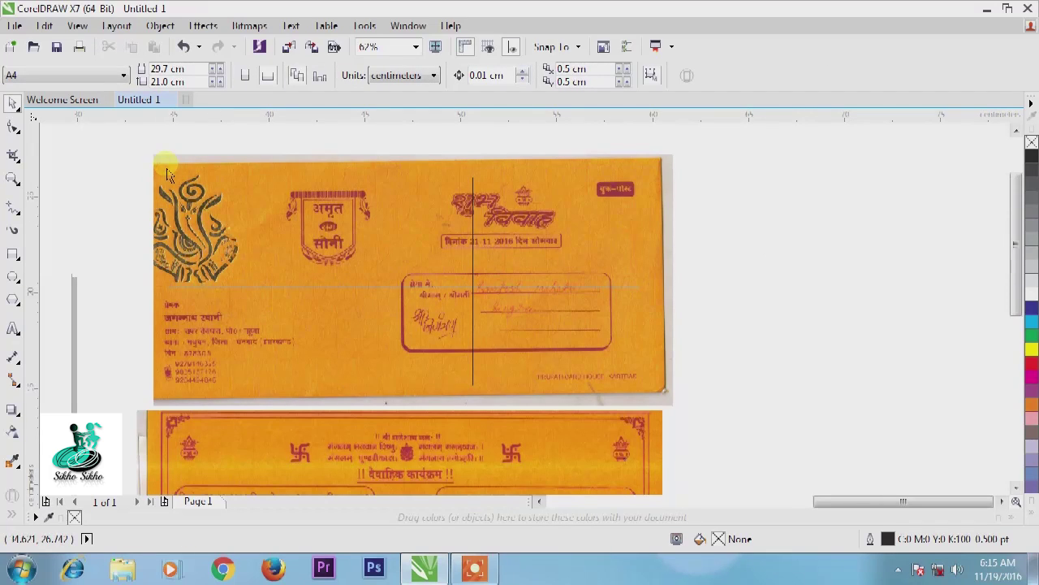
# Step: Check the size of the envelope's vertical line and of its horizontal line
pyautogui.click(471, 176)
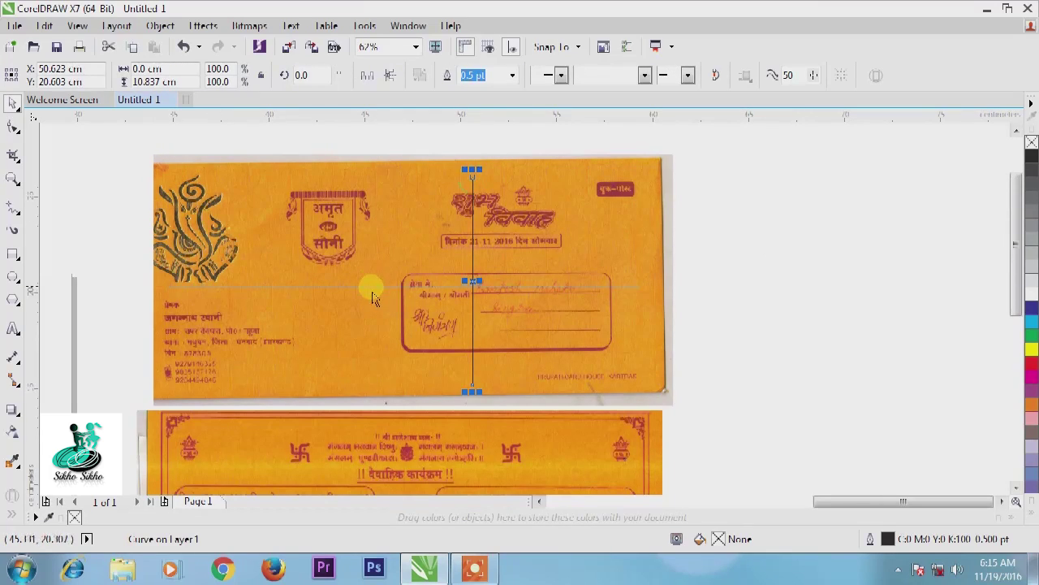
pyautogui.click(371, 288)
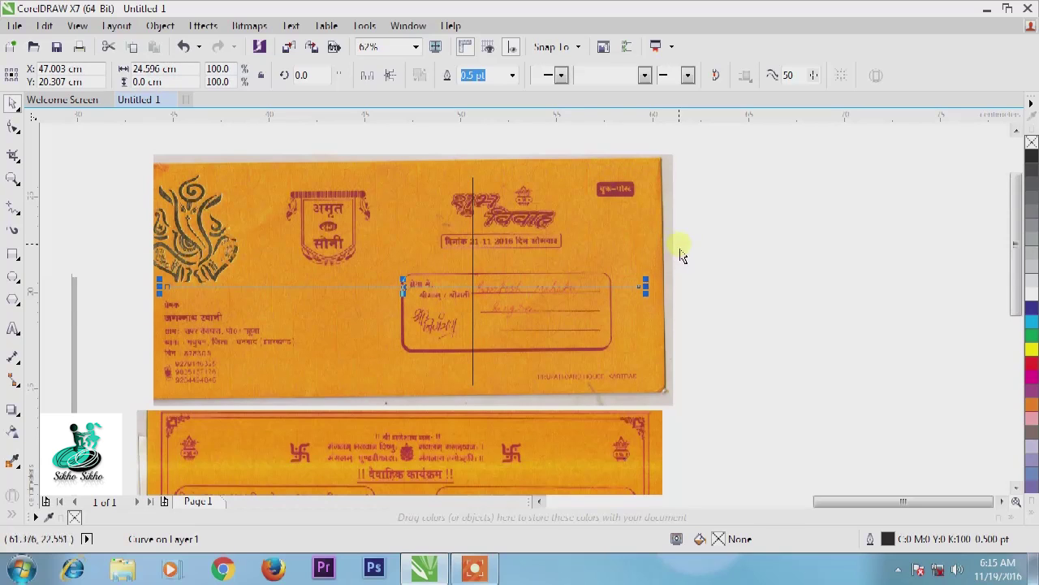
pyautogui.click(711, 248)
# Step: Draw a rectangle about 4.9 by 6.4 cm around the Ganesha emblem on the envelope and delete it
pyautogui.click(13, 256)
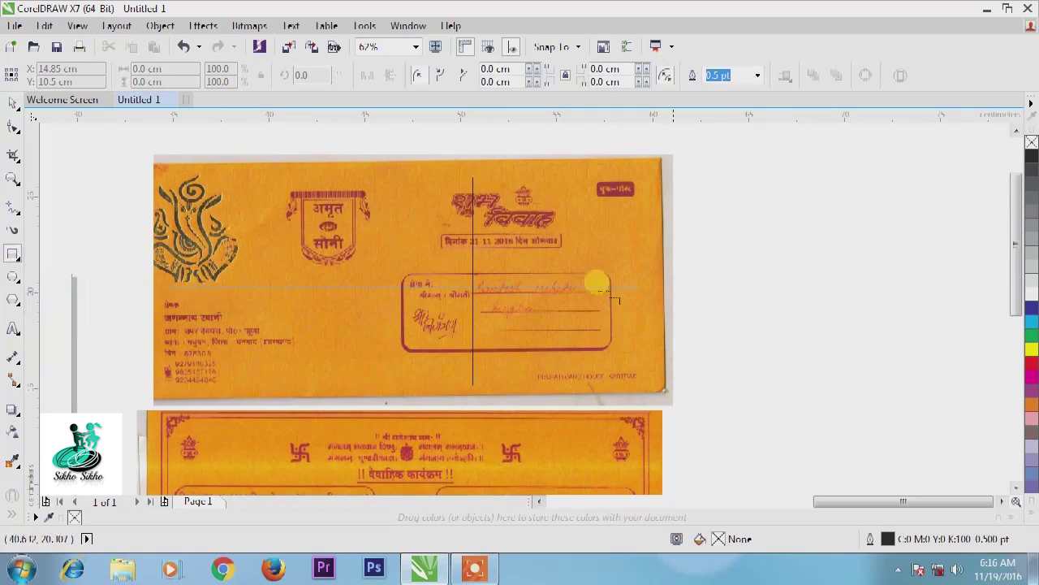
pyautogui.moveTo(153, 163); pyautogui.dragTo(246, 286)
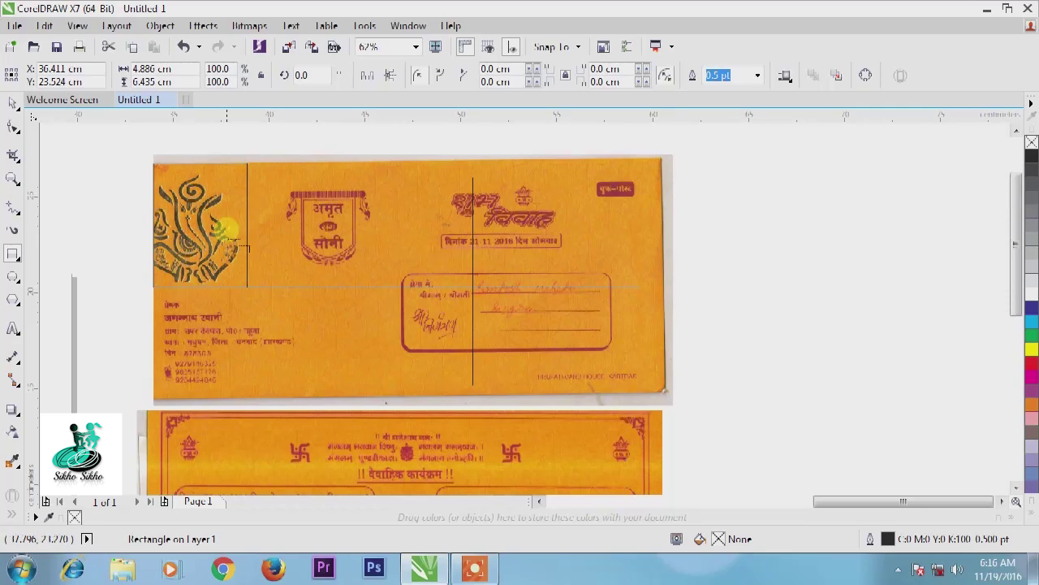
pyautogui.press('Delete')
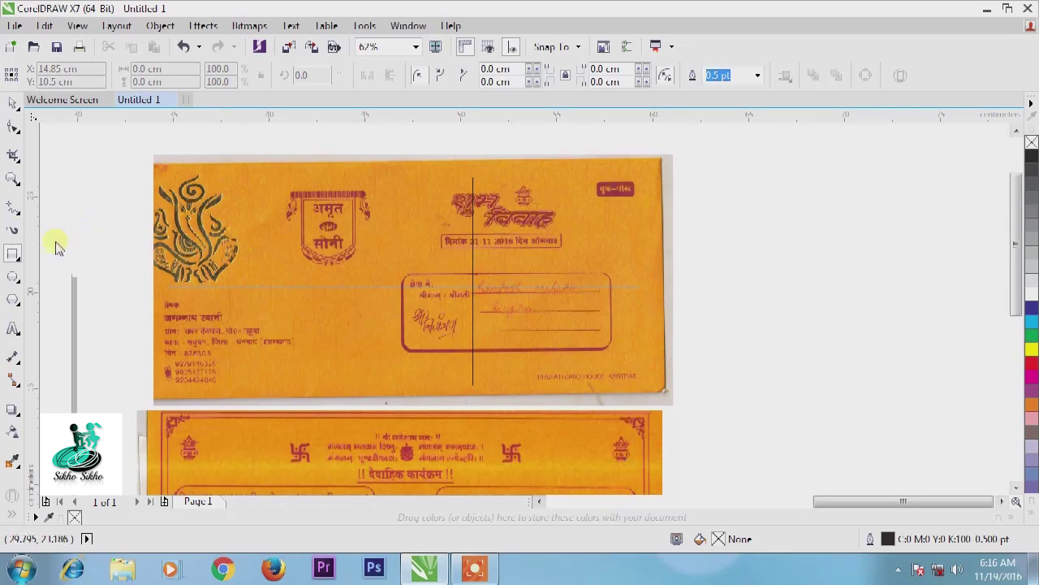
# Step: Draw a straight horizontal line about 5 cm long across the Ganesha emblem to measure its width
pyautogui.click(14, 207)
pyautogui.click(57, 206)
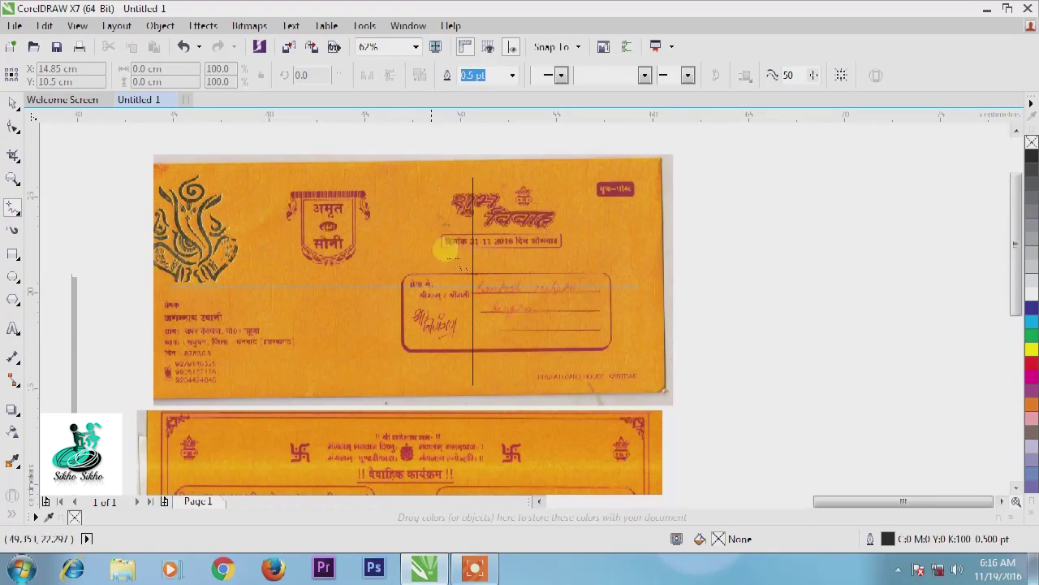
pyautogui.click(164, 233)
pyautogui.click(254, 233)
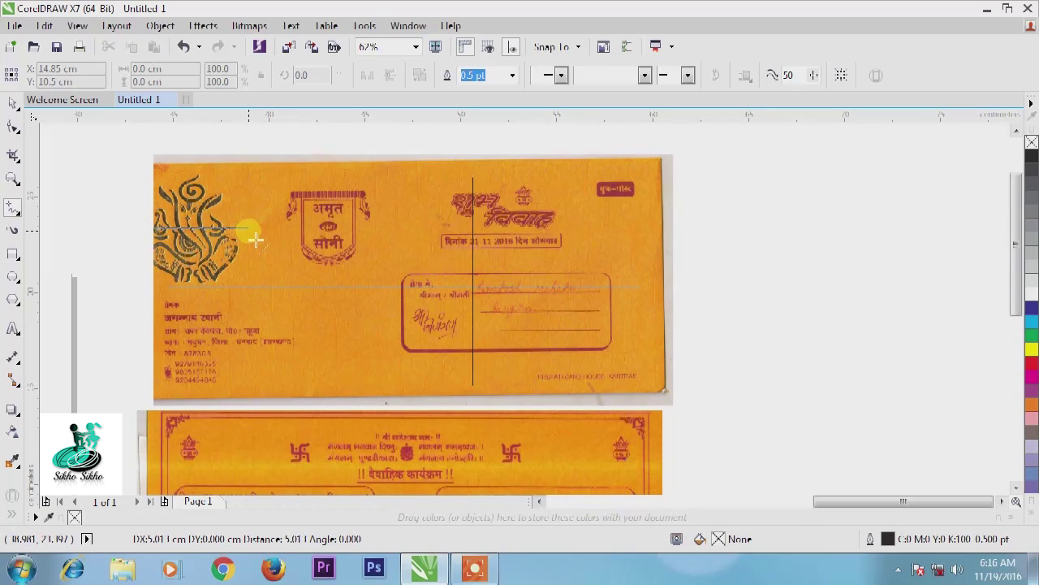
pyautogui.click(255, 239)
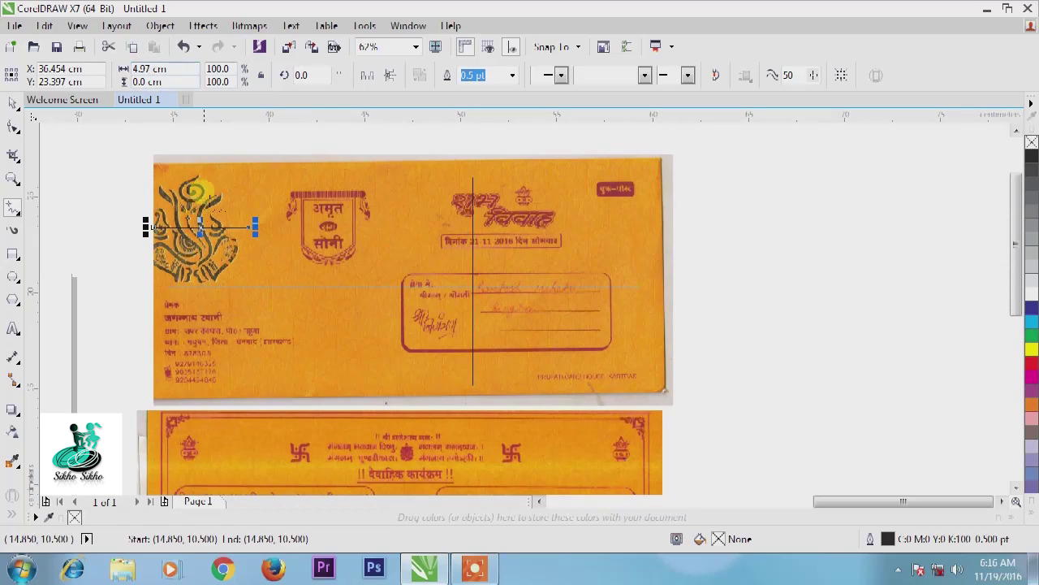
# Step: Draw a straight vertical line about 6.35 cm high through the Ganesha emblem to measure its height
pyautogui.click(200, 166)
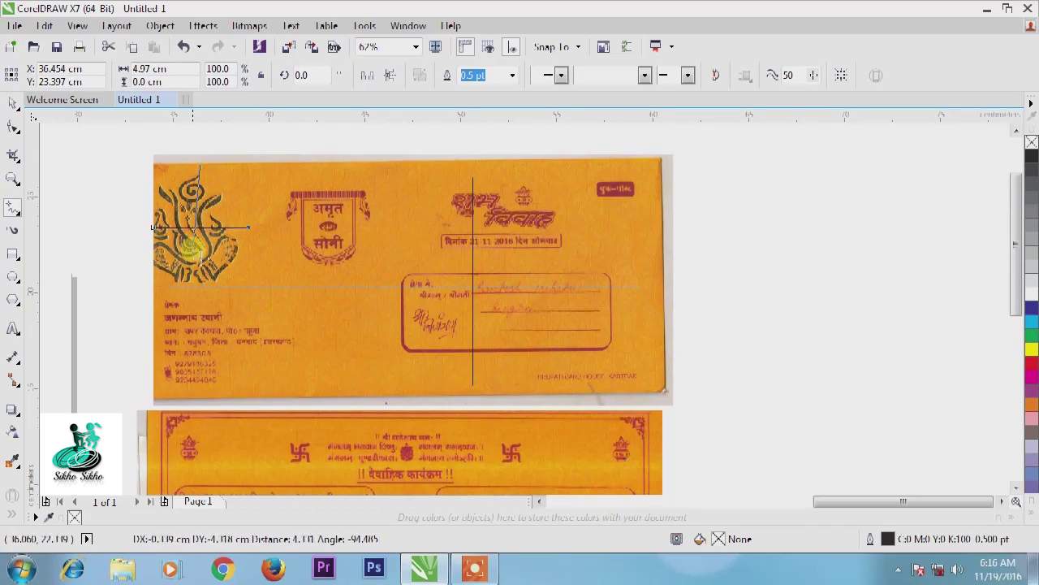
pyautogui.click(199, 290)
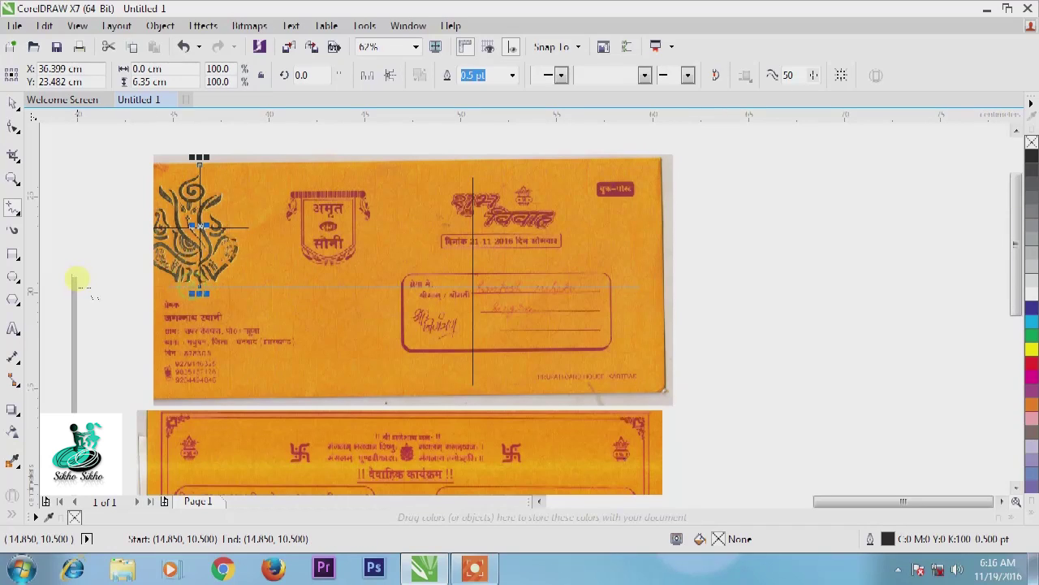
pyautogui.click(14, 103)
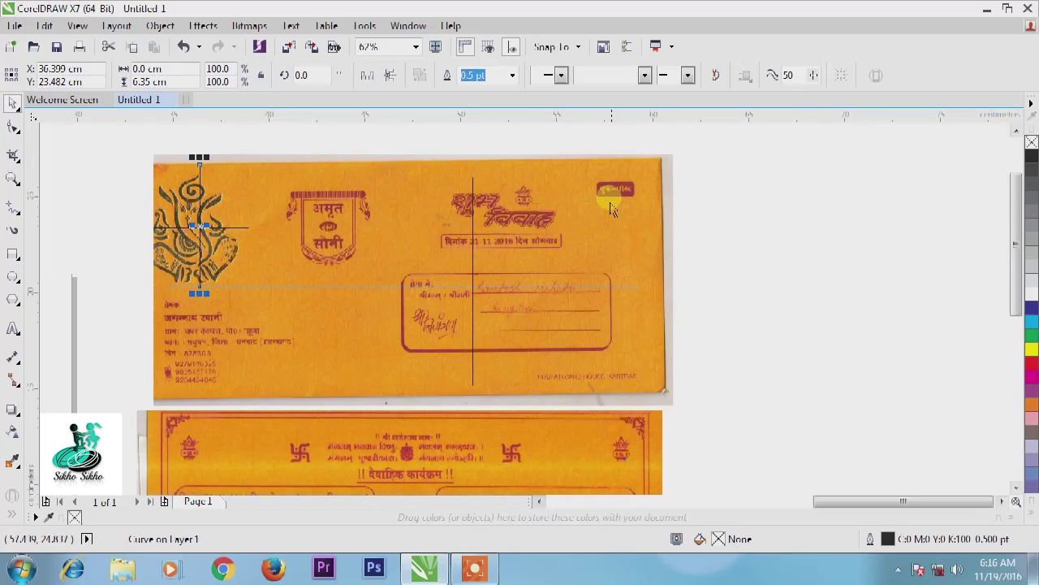
pyautogui.scroll(-3, 566, 231)
pyautogui.scroll(3, 576, 329)
pyautogui.scroll(-3, 602, 298)
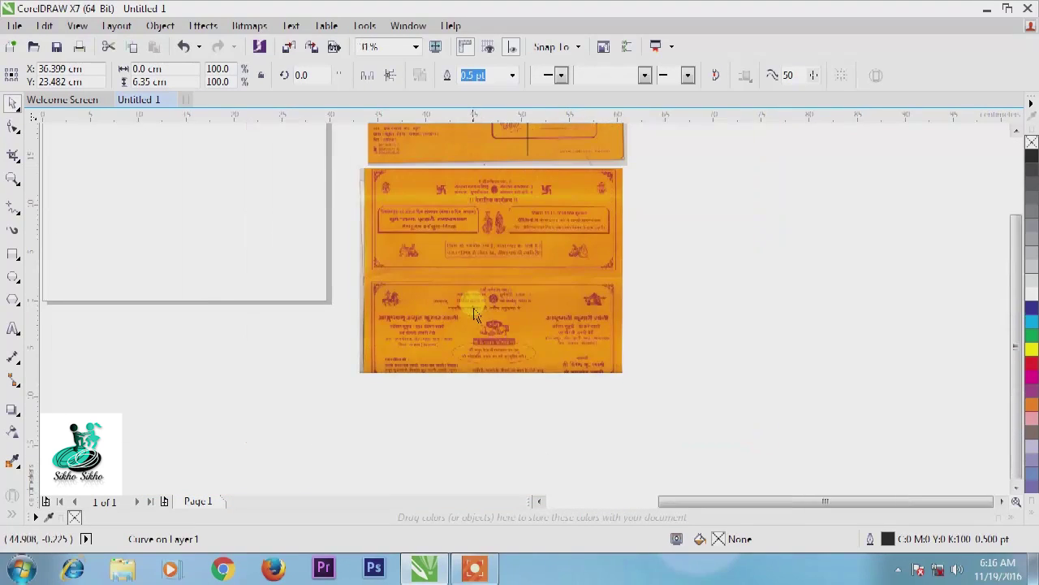
pyautogui.scroll(3, 524, 172)
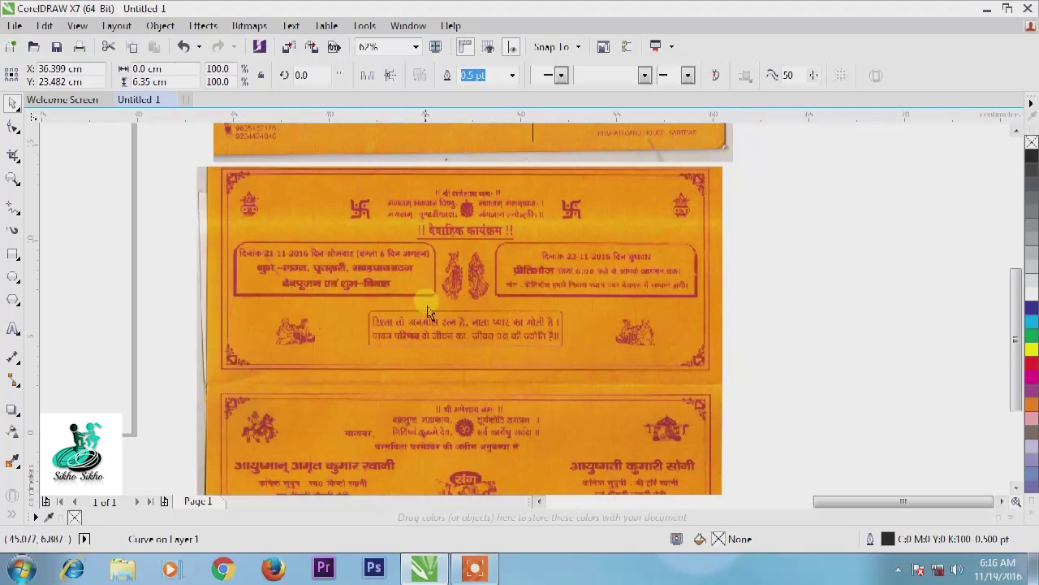
pyautogui.scroll(2, 1018, 138)
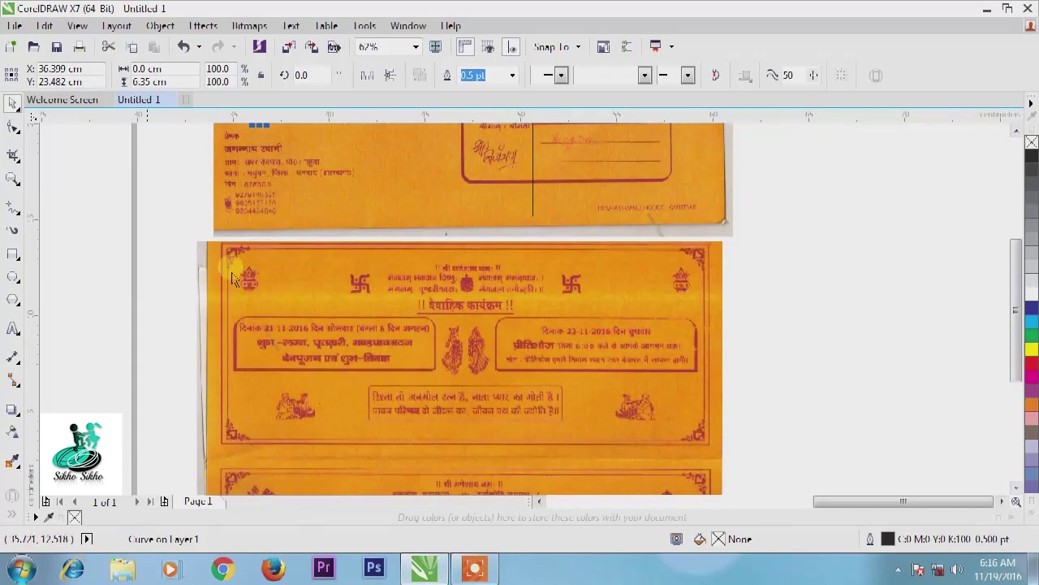
pyautogui.click(13, 209)
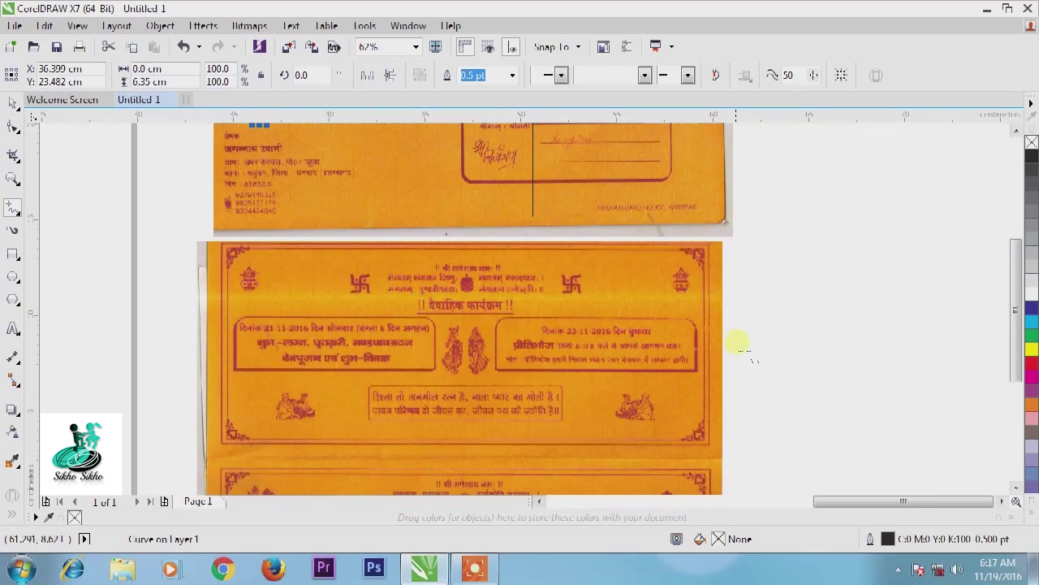
pyautogui.click(710, 309)
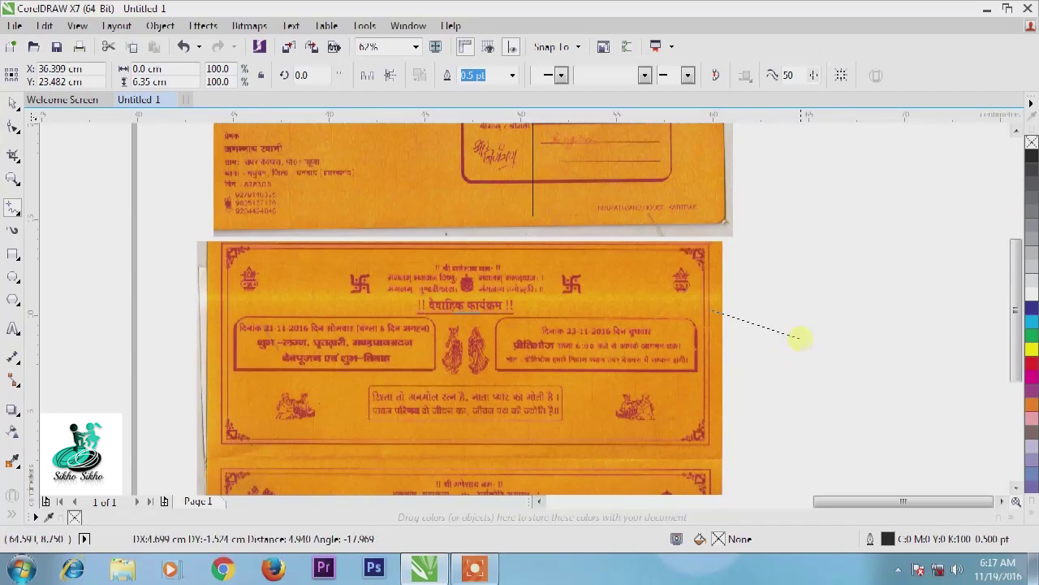
pyautogui.click(723, 317)
pyautogui.press('Delete')
# Step: Draw a straight horizontal line about 26.9 cm long across the upper inner card panel, set its length to 25 cm and deselect it
pyautogui.moveTo(207, 309); pyautogui.dragTo(726, 304)
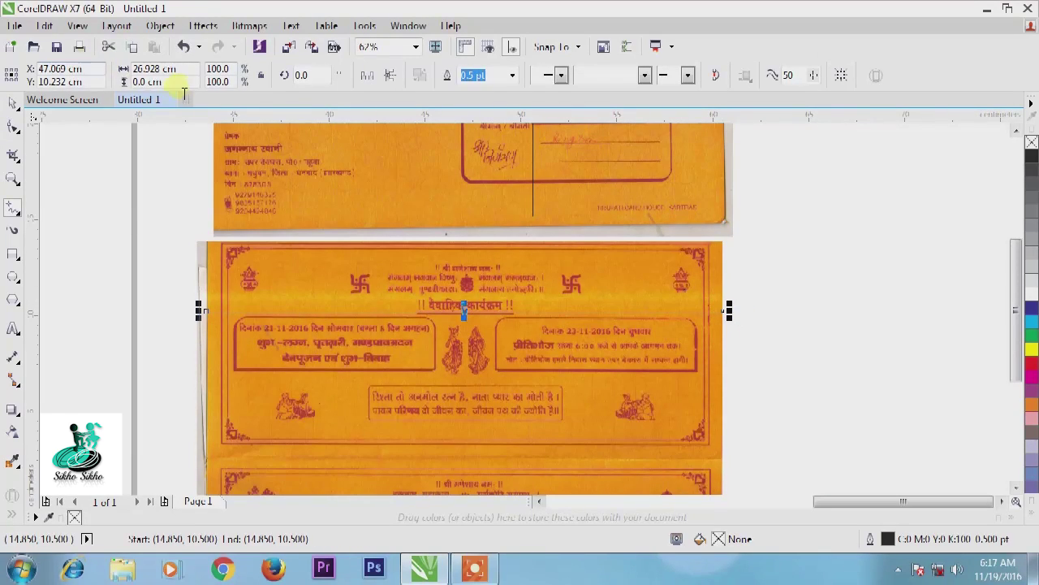
pyautogui.click(185, 69)
pyautogui.write('25')
pyautogui.press('Return')
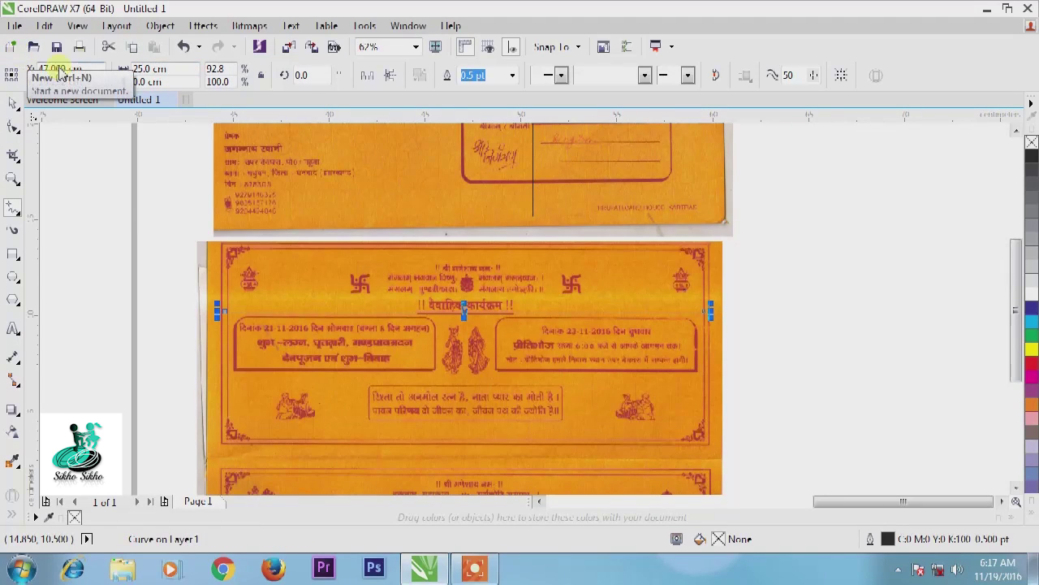
pyautogui.click(12, 103)
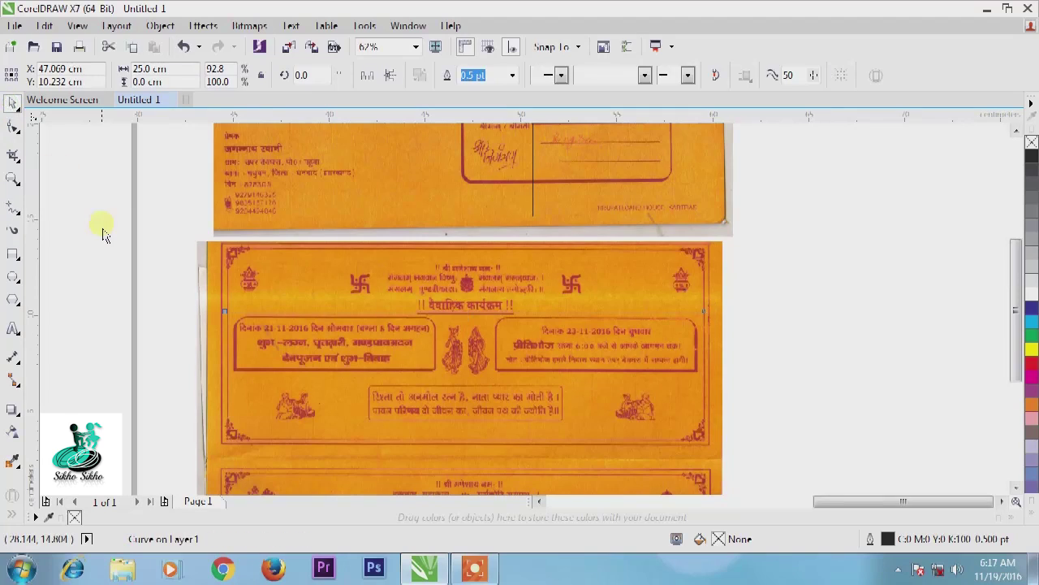
pyautogui.click(102, 234)
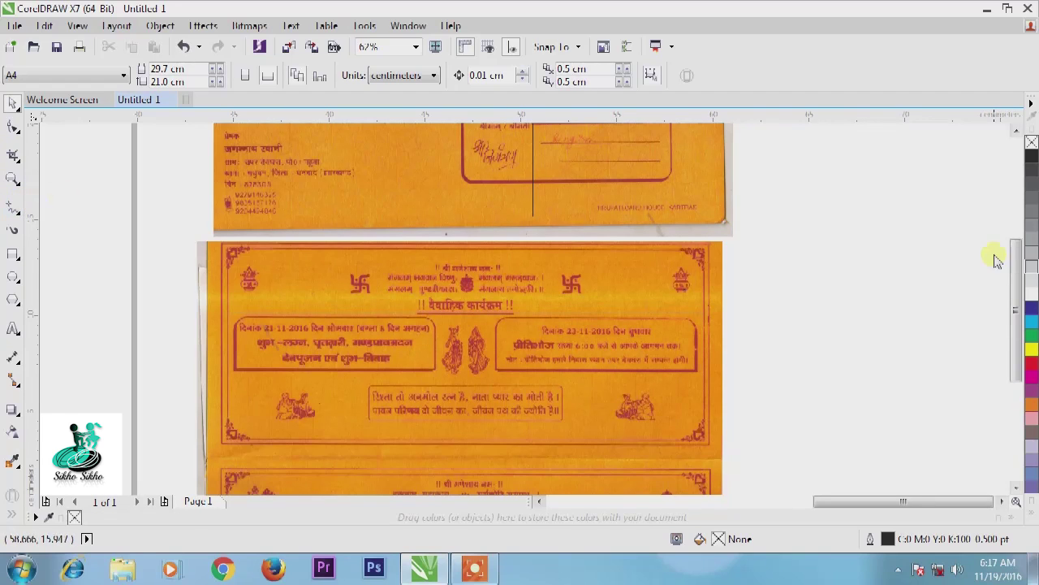
# Step: Draw a straight horizontal line about 26.4 cm long along the fold between the two inner card panels
pyautogui.scroll(-4, 696, 279)
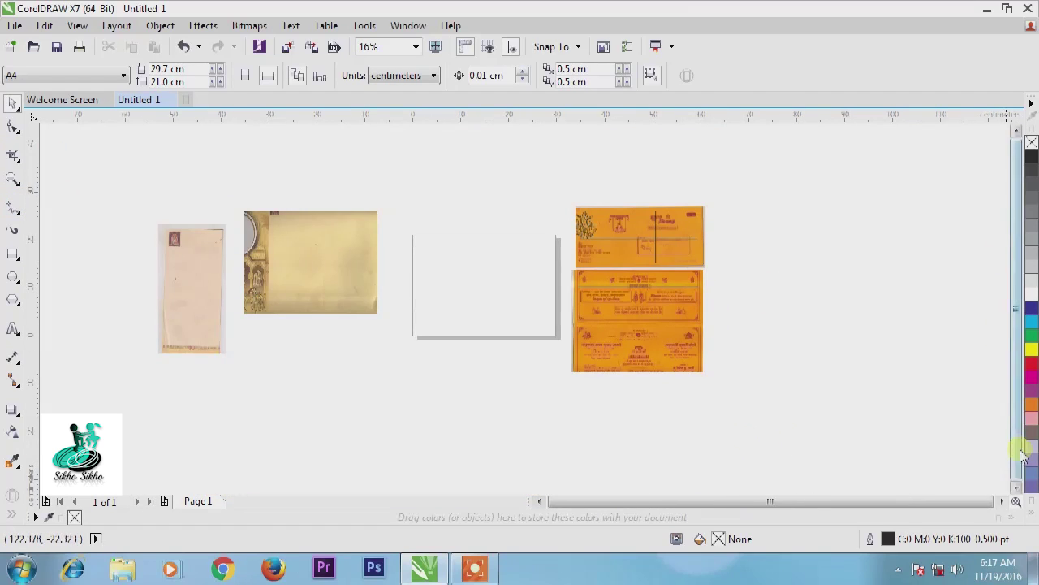
pyautogui.scroll(2, 724, 331)
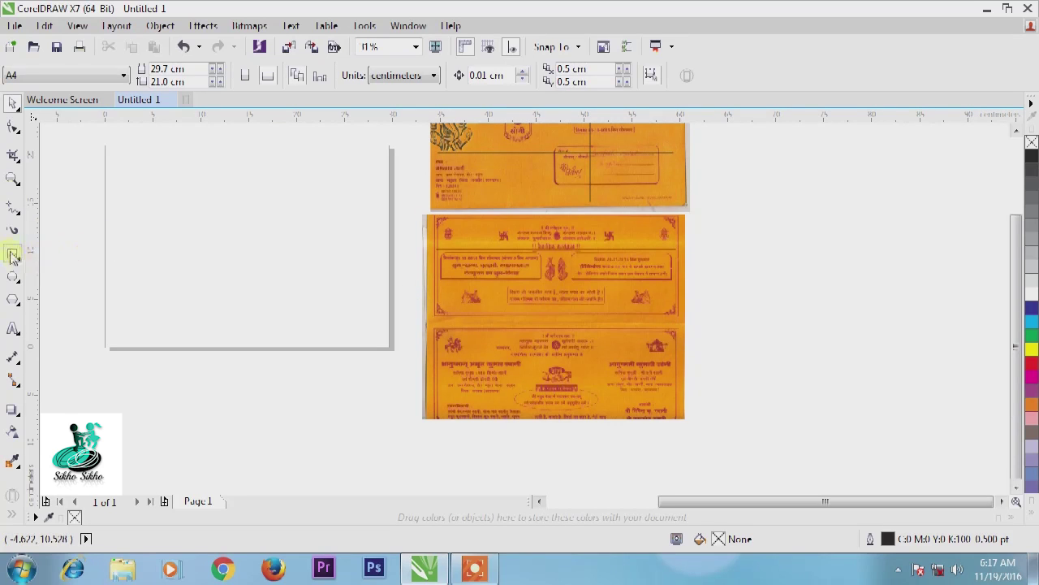
pyautogui.click(8, 209)
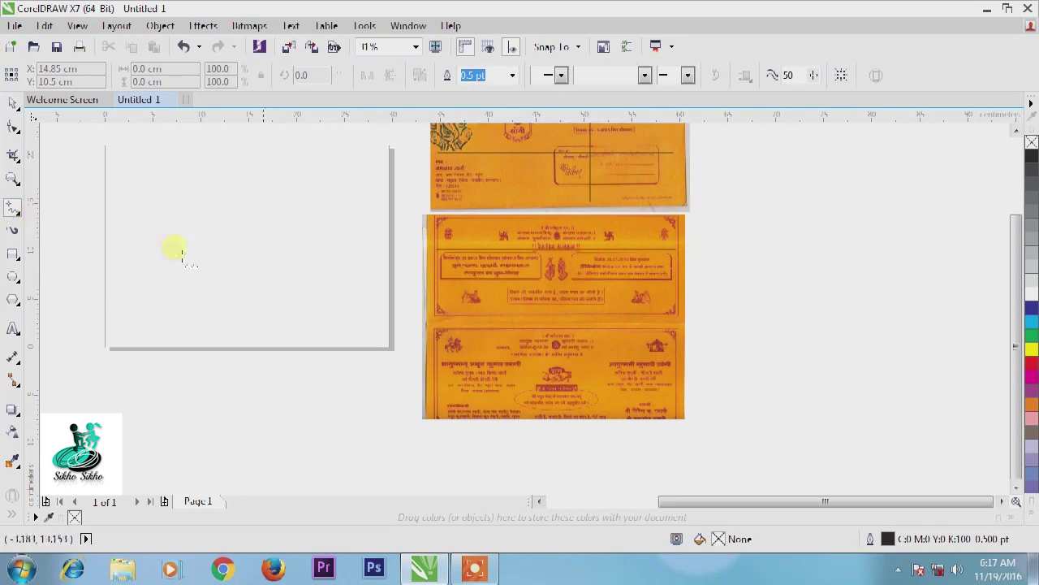
pyautogui.click(425, 324)
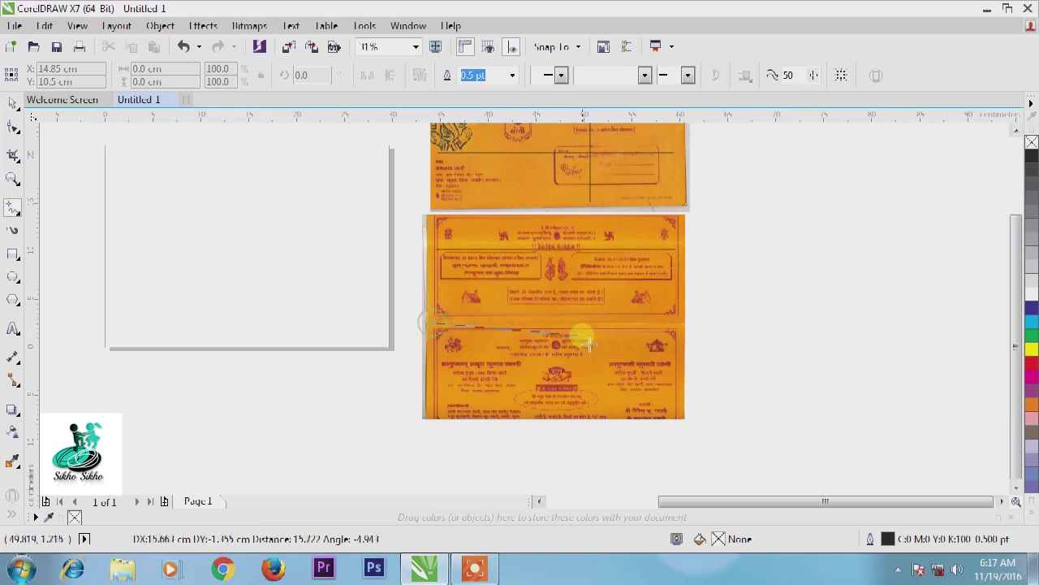
pyautogui.click(686, 328)
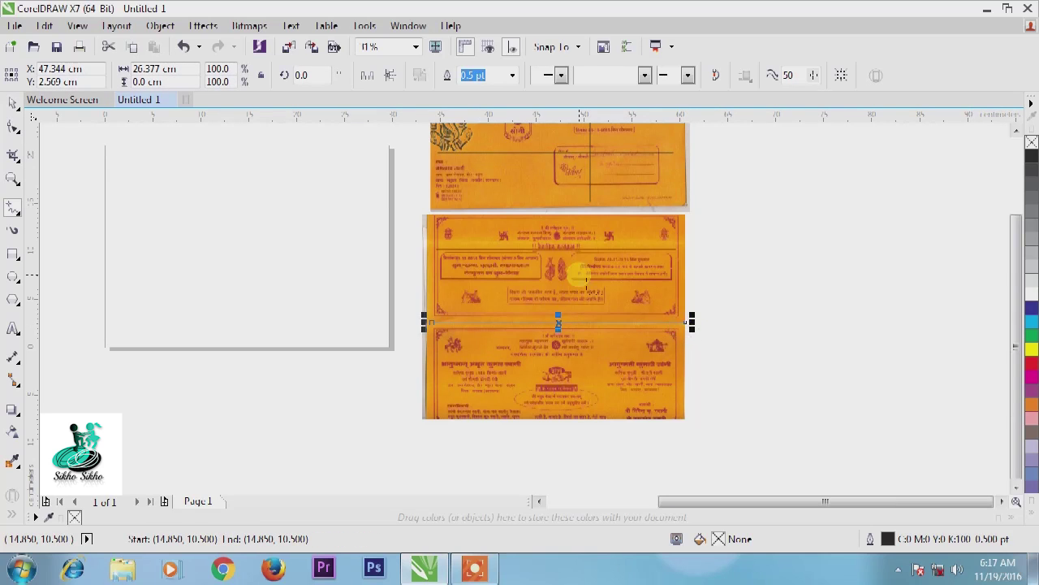
# Step: Draw a straight vertical line about 11.6 cm high from the fold line up through the upper inner card panel
pyautogui.scroll(2, 586, 278)
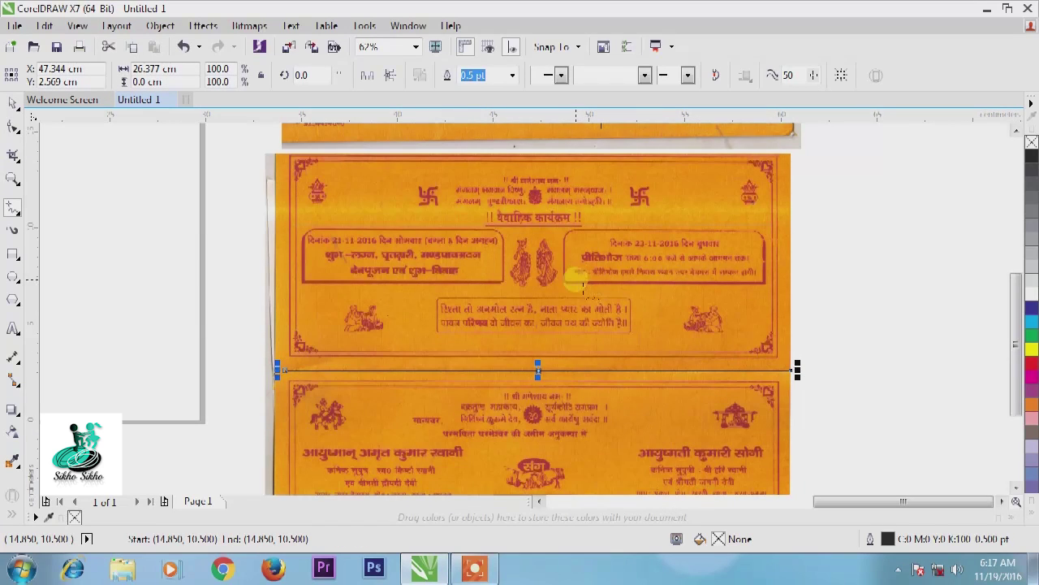
pyautogui.click(1016, 131)
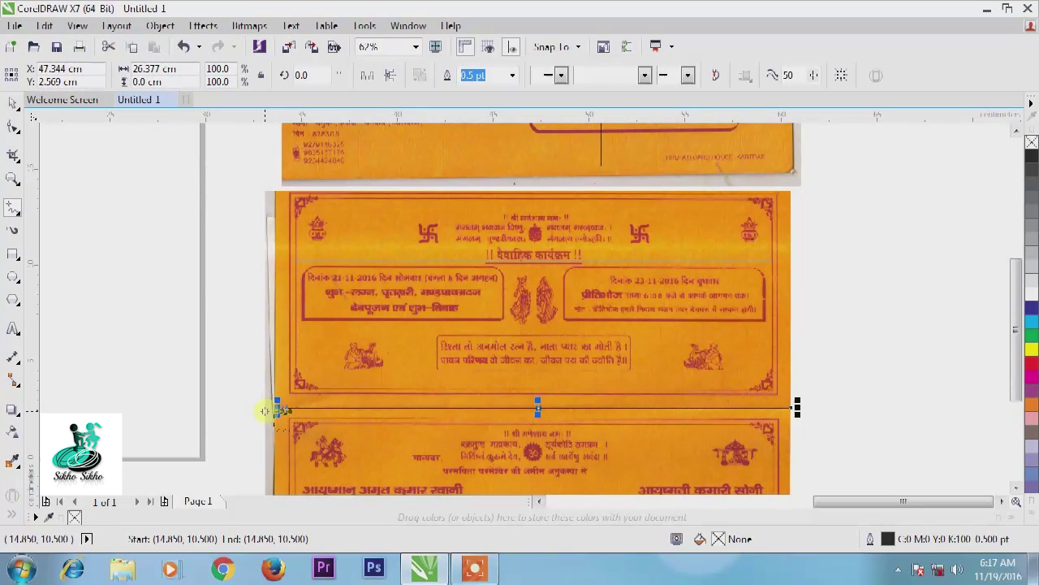
pyautogui.click(8, 205)
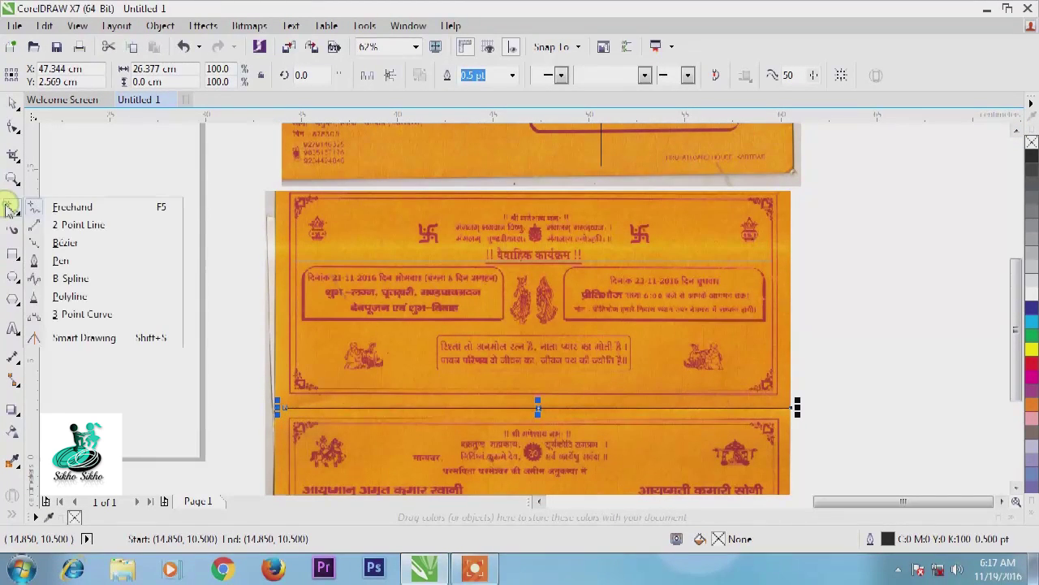
pyautogui.click(49, 206)
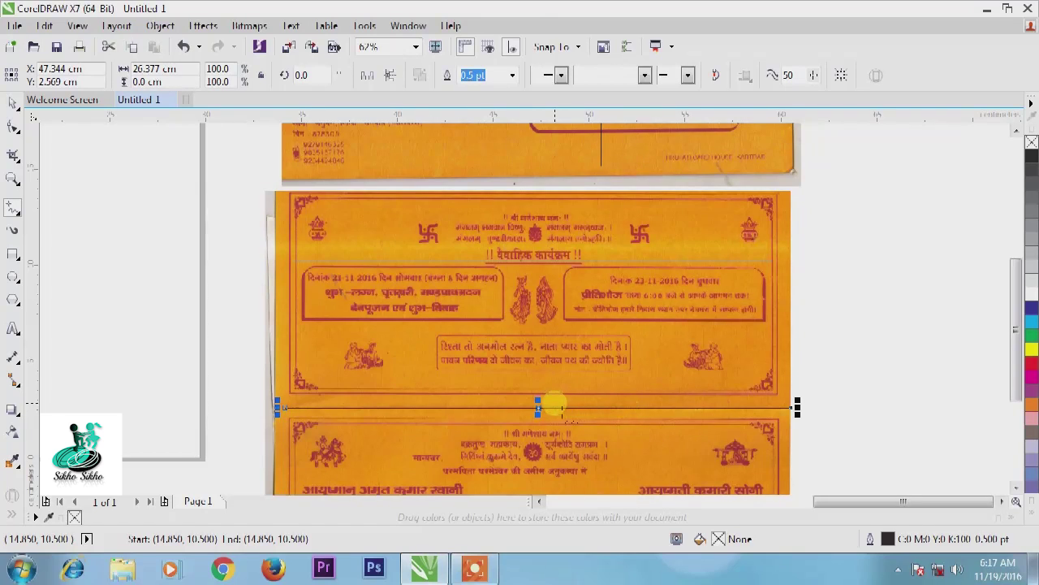
pyautogui.moveTo(557, 408)
pyautogui.mouseDown()
pyautogui.moveTo(559, 219)
pyautogui.moveTo(572, 195)
pyautogui.moveTo(556, 180)
pyautogui.mouseUp()
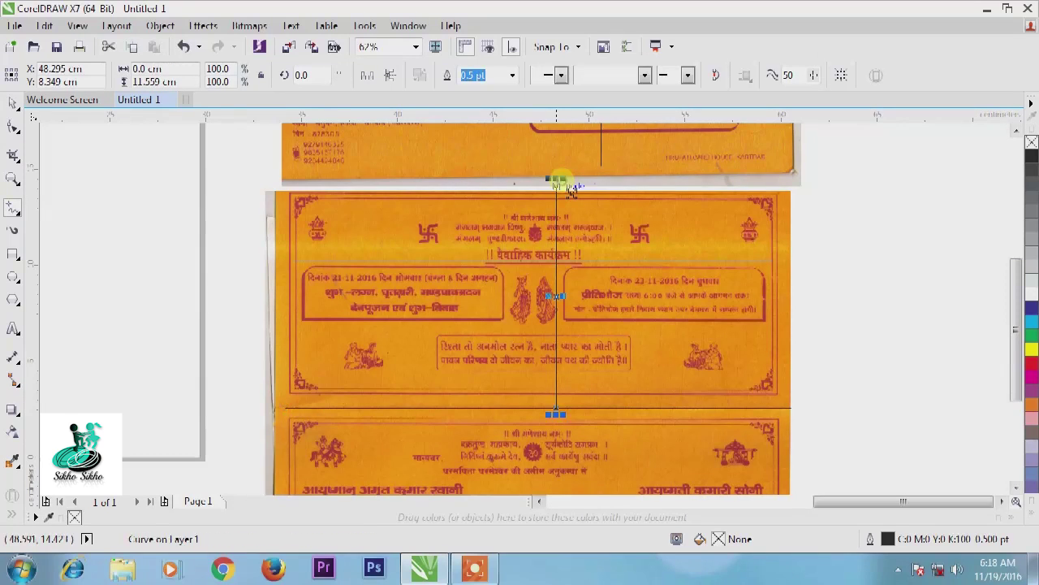
# Step: Set the vertical line's height to 10.5 cm and deselect it
pyautogui.click(185, 82)
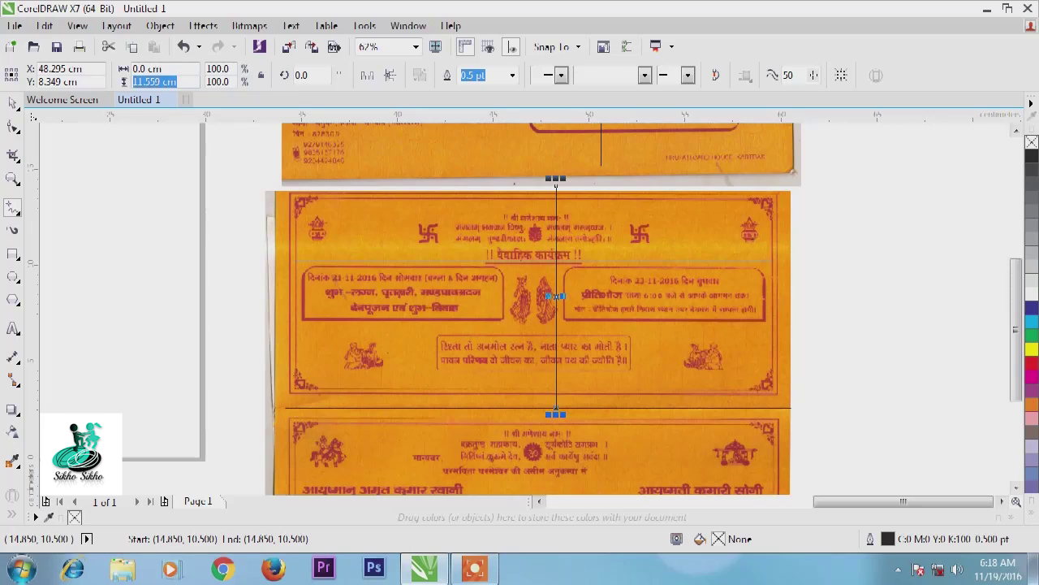
pyautogui.write('1')
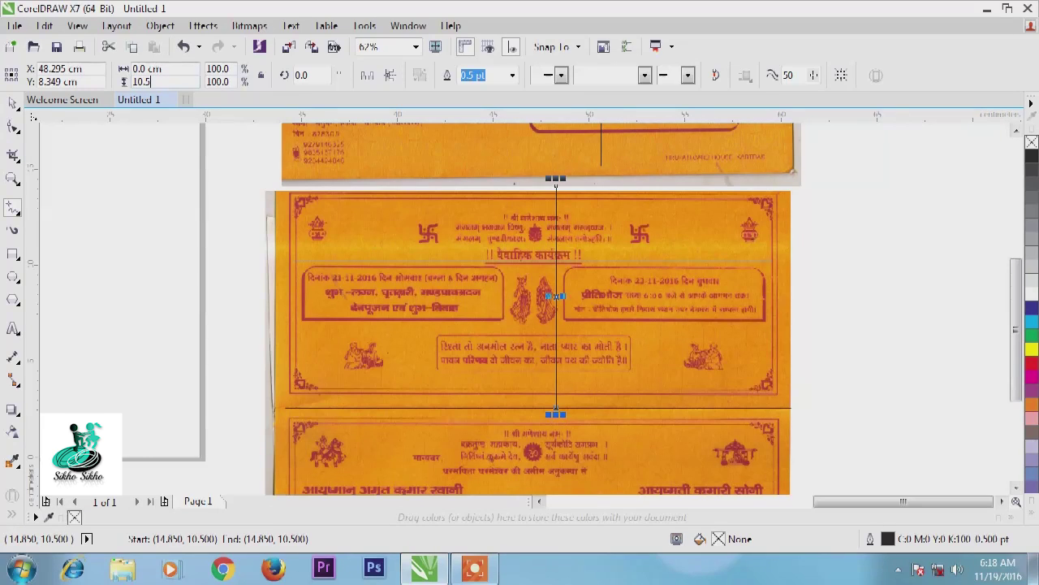
pyautogui.write('0.5')
pyautogui.press('Return')
pyautogui.click(15, 108)
pyautogui.click(82, 225)
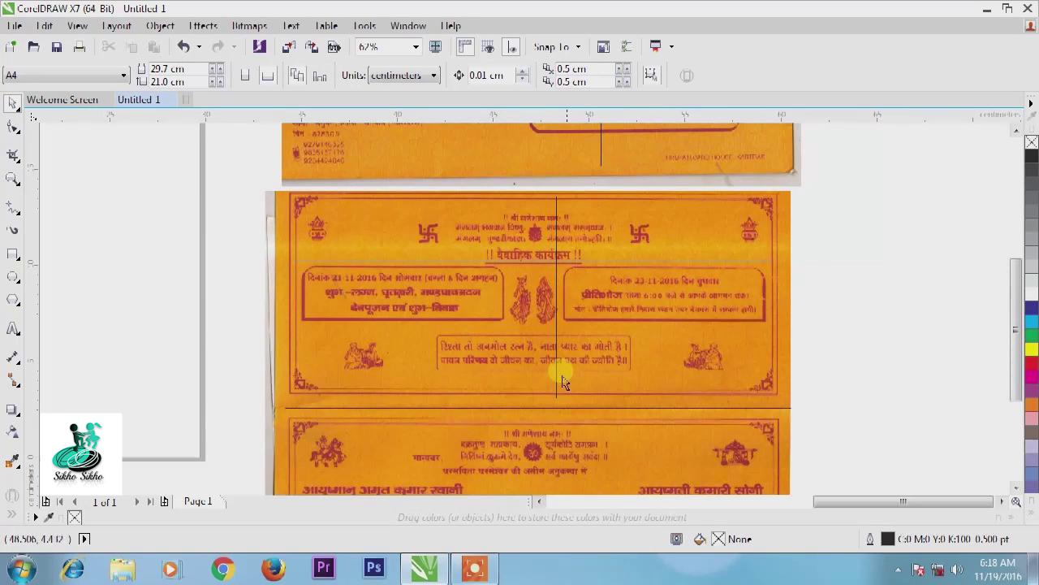
# Step: Delete the orange envelope and inner card scans together with all their measuring lines
pyautogui.click(1016, 487)
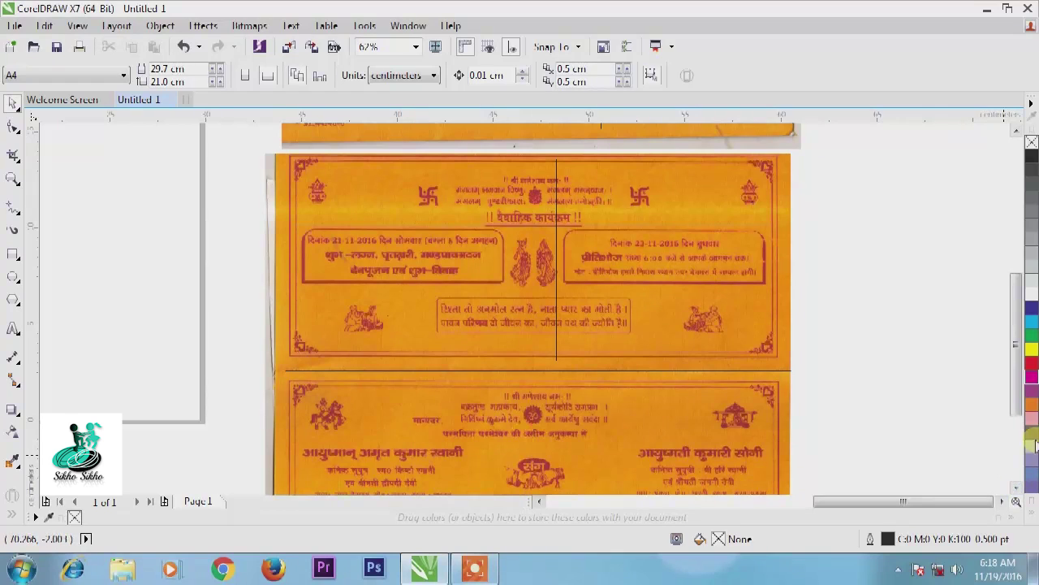
pyautogui.click(1016, 130)
pyautogui.click(1016, 130)
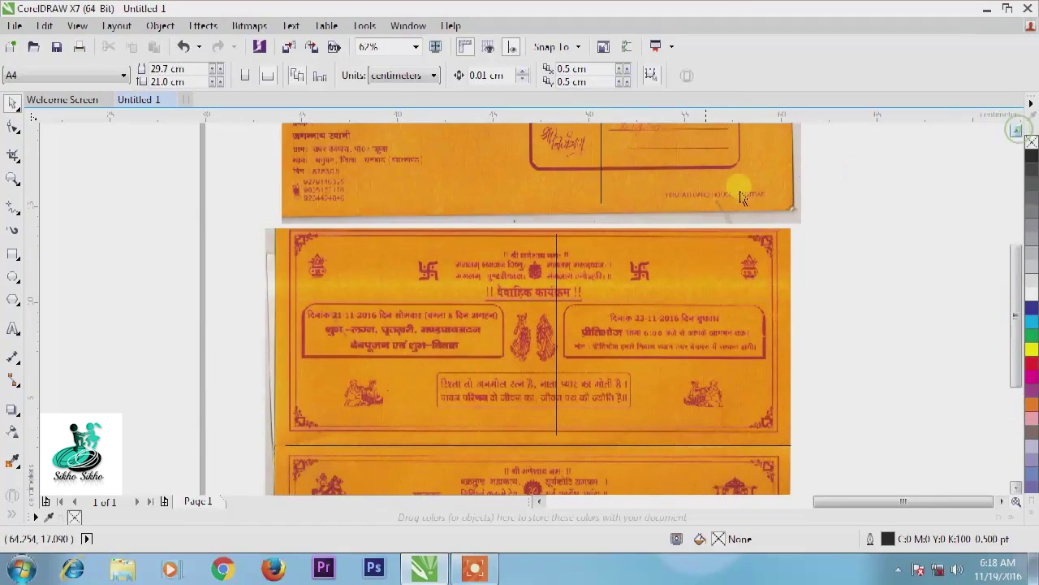
pyautogui.scroll(-2, 609, 247)
pyautogui.scroll(-1, 559, 332)
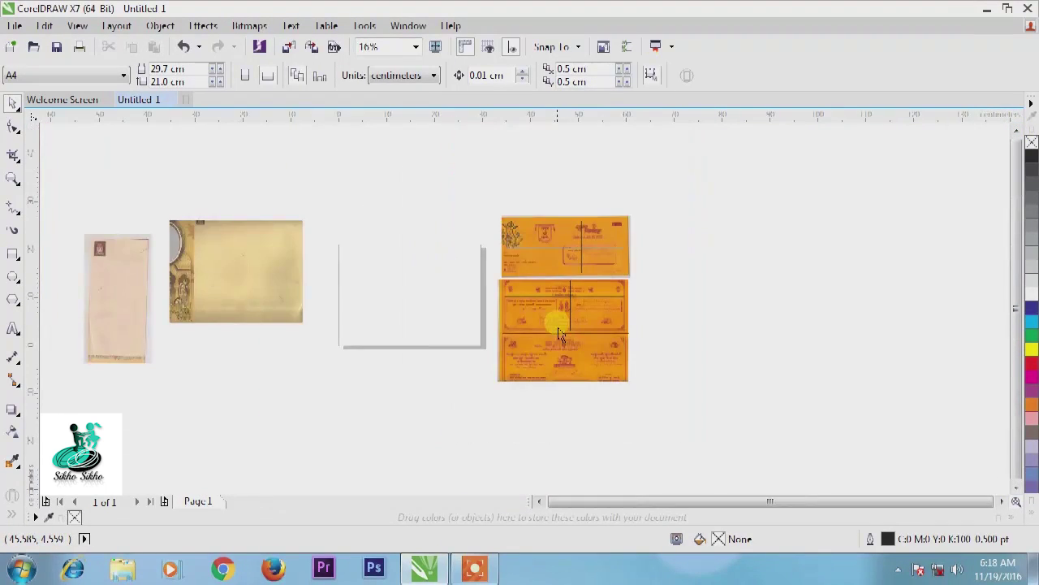
pyautogui.moveTo(752, 166); pyautogui.dragTo(484, 445)
pyautogui.press('Delete')
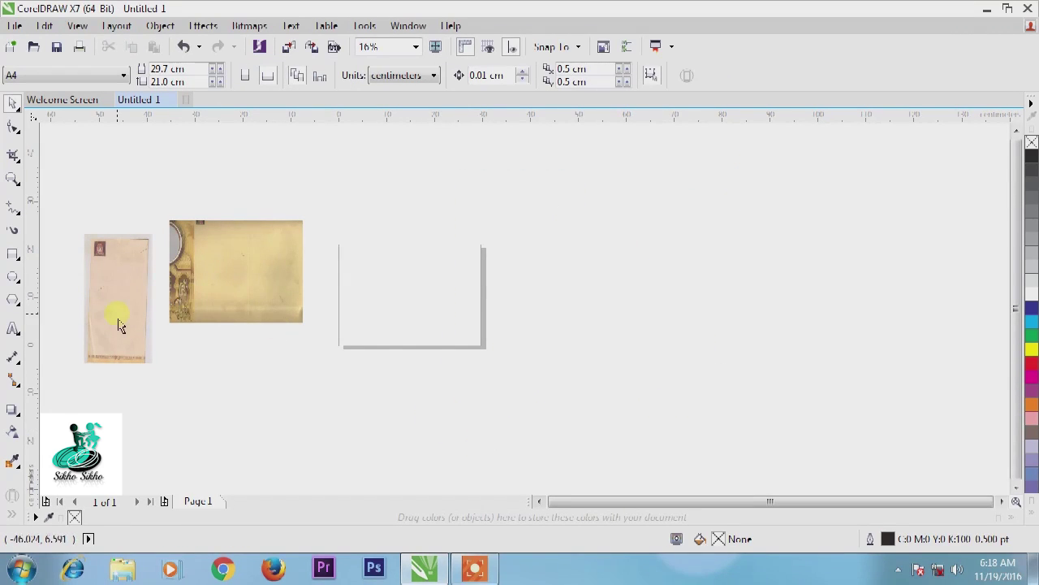
# Step: Move the beige wedding card scan onto the page and deselect it
pyautogui.moveTo(264, 284); pyautogui.dragTo(457, 303)
pyautogui.click(572, 301)
pyautogui.scroll(2, 405, 307)
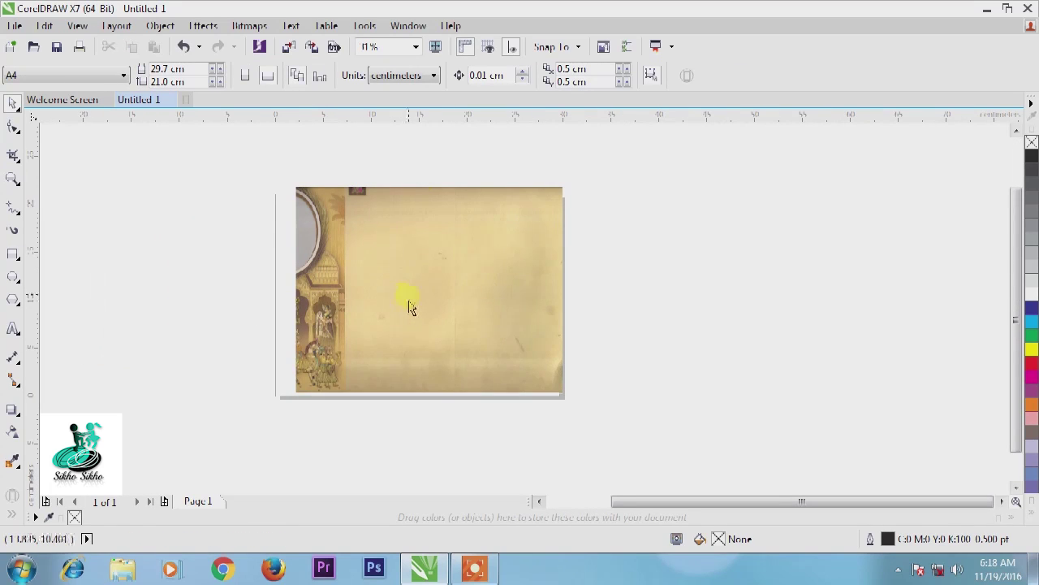
pyautogui.click(410, 305)
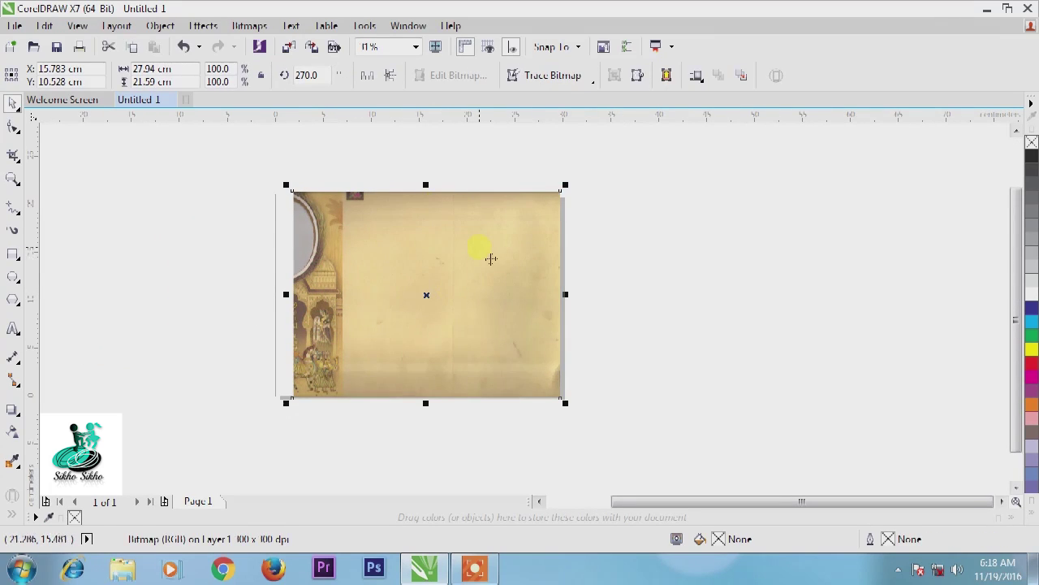
pyautogui.click(801, 271)
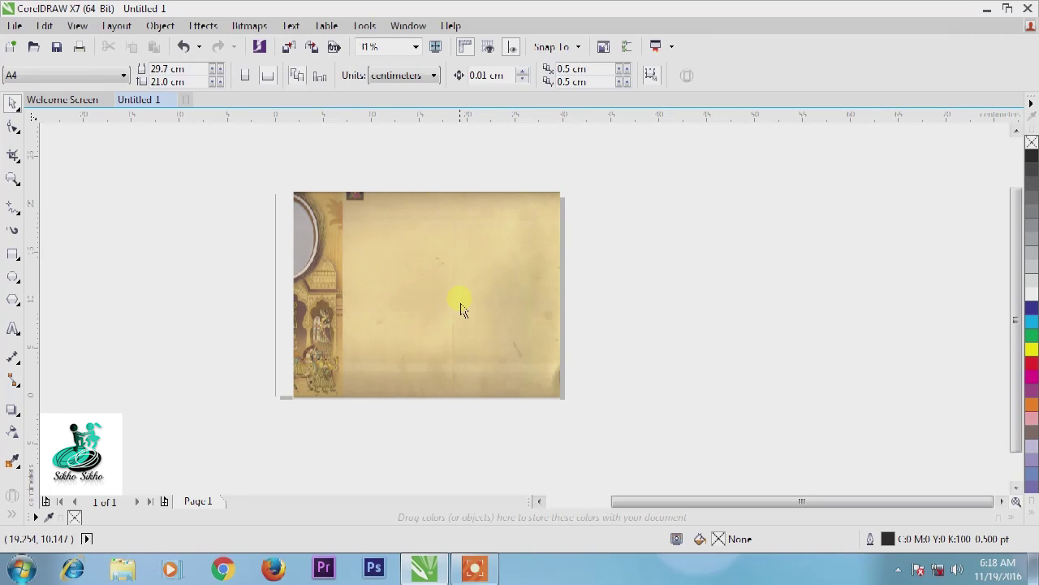
pyautogui.click(461, 309)
pyautogui.click(691, 235)
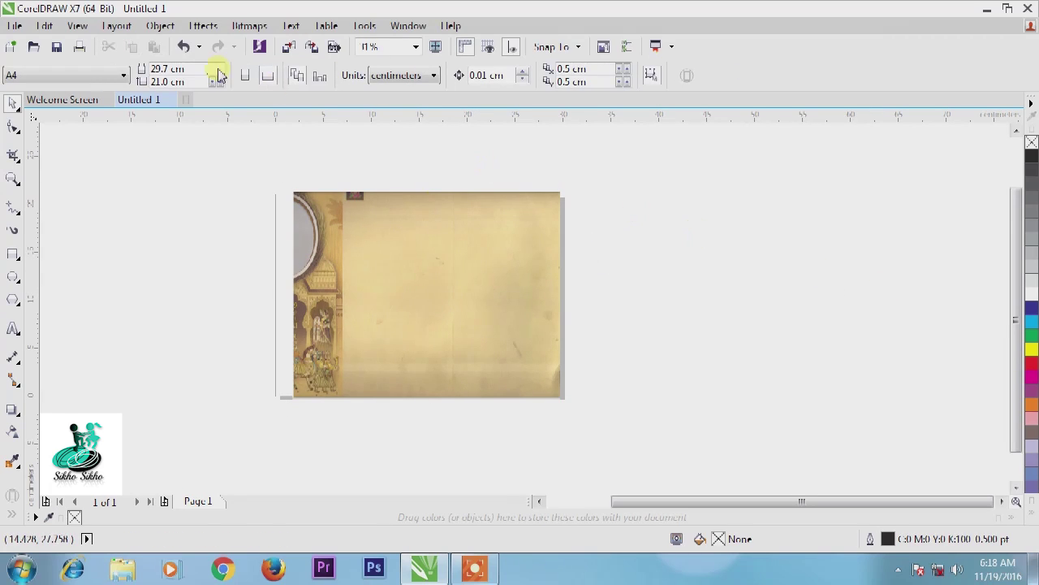
# Step: Switch the A4 page to portrait orientation
pyautogui.click(246, 75)
pyautogui.click(414, 250)
pyautogui.click(603, 246)
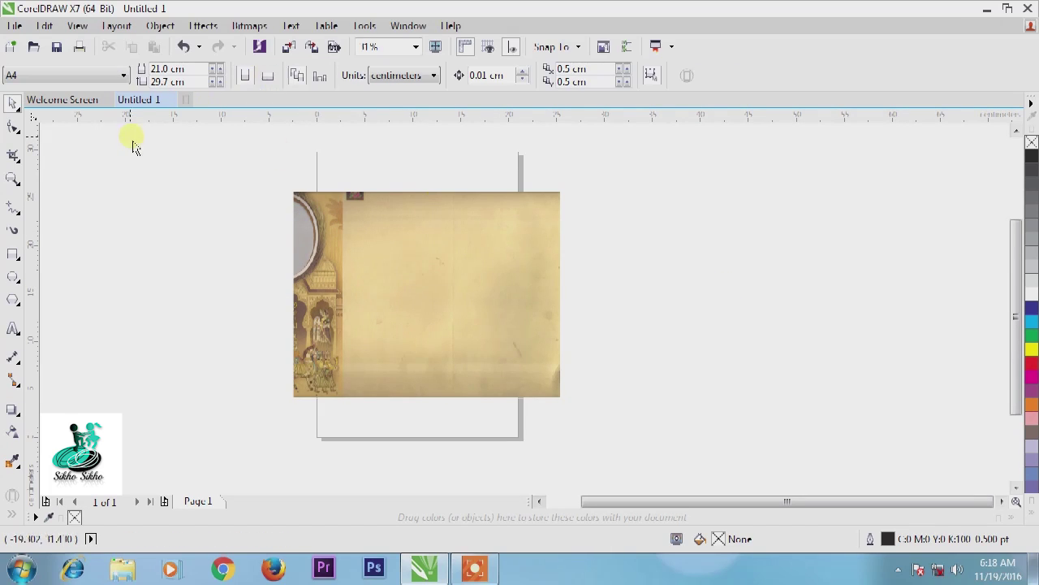
# Step: Draw a rectangle about 11 by 21.6 cm over the plain part of the beige scan, from the fold to its right edge
pyautogui.click(13, 256)
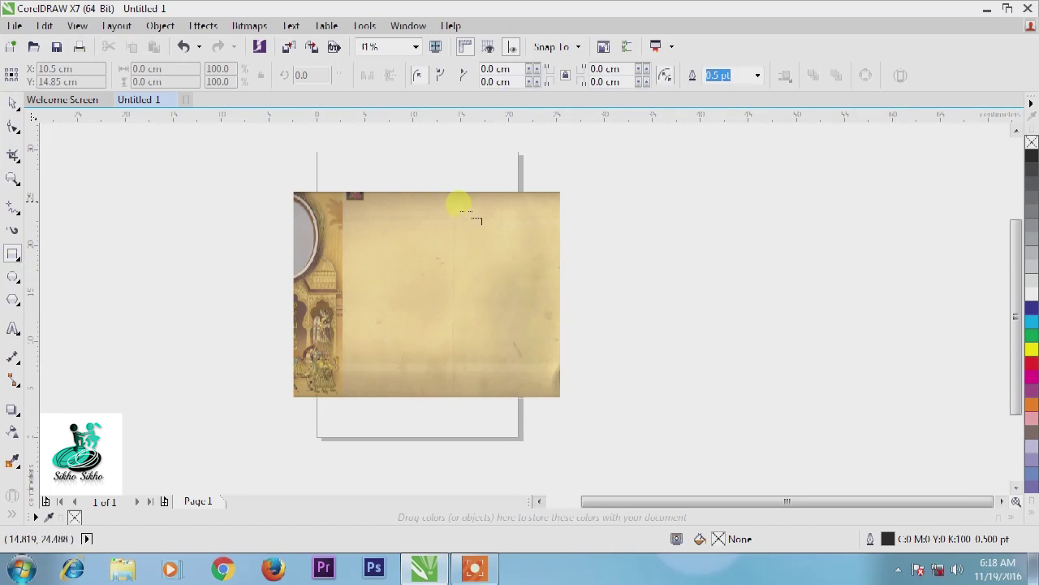
pyautogui.moveTo(455, 192); pyautogui.dragTo(560, 398)
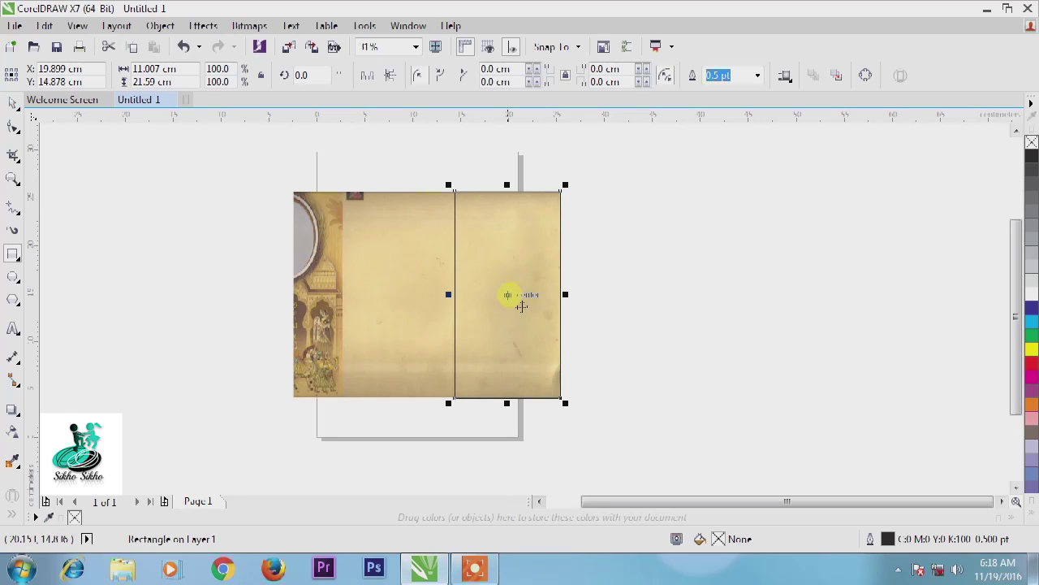
pyautogui.click(509, 277)
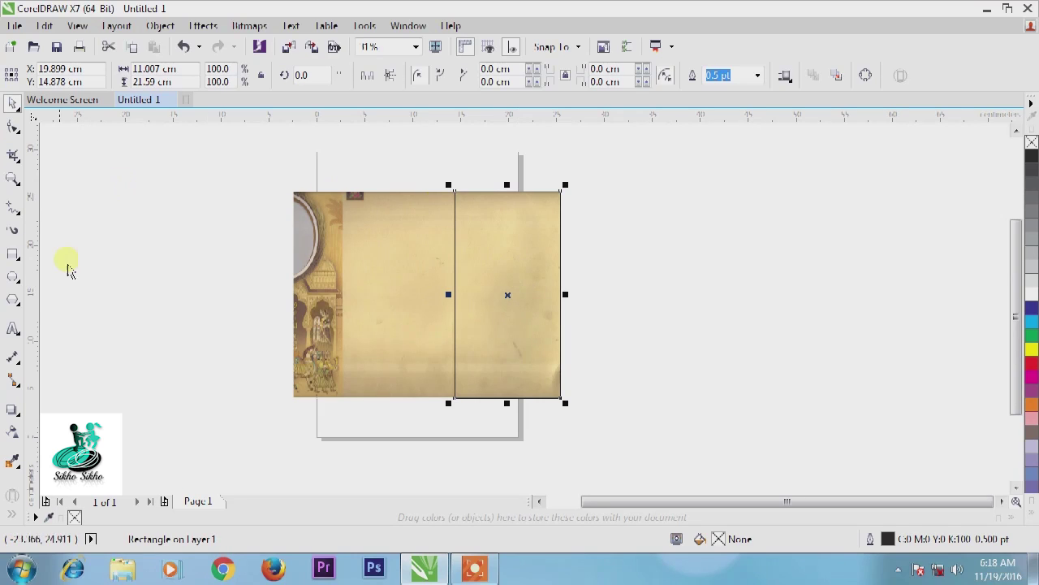
# Step: Draw a rectangle about 11.6 by 21.2 cm over the plain middle panel of the beige scan
pyautogui.click(13, 255)
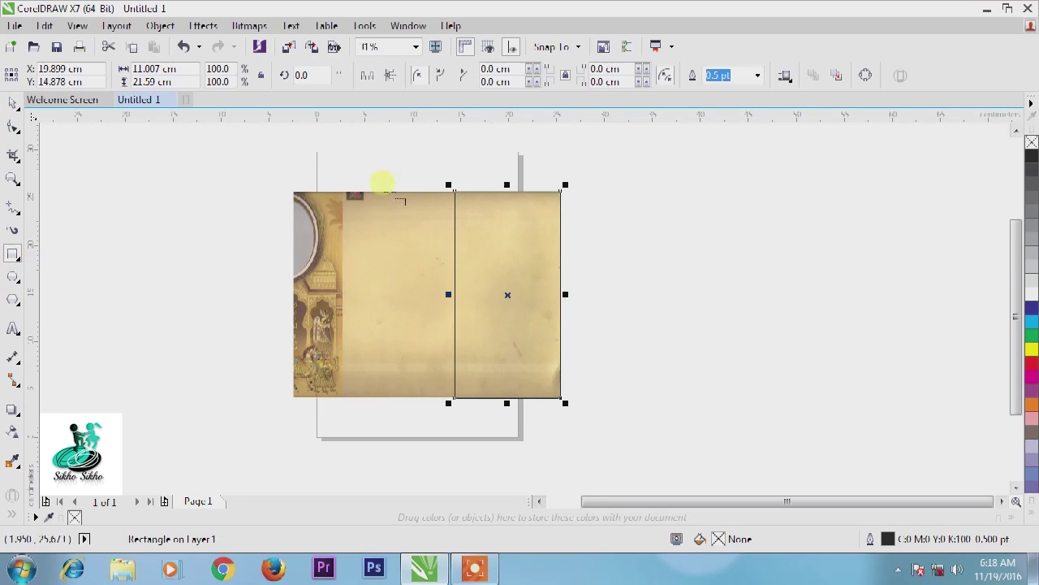
pyautogui.moveTo(343, 192); pyautogui.dragTo(453, 394)
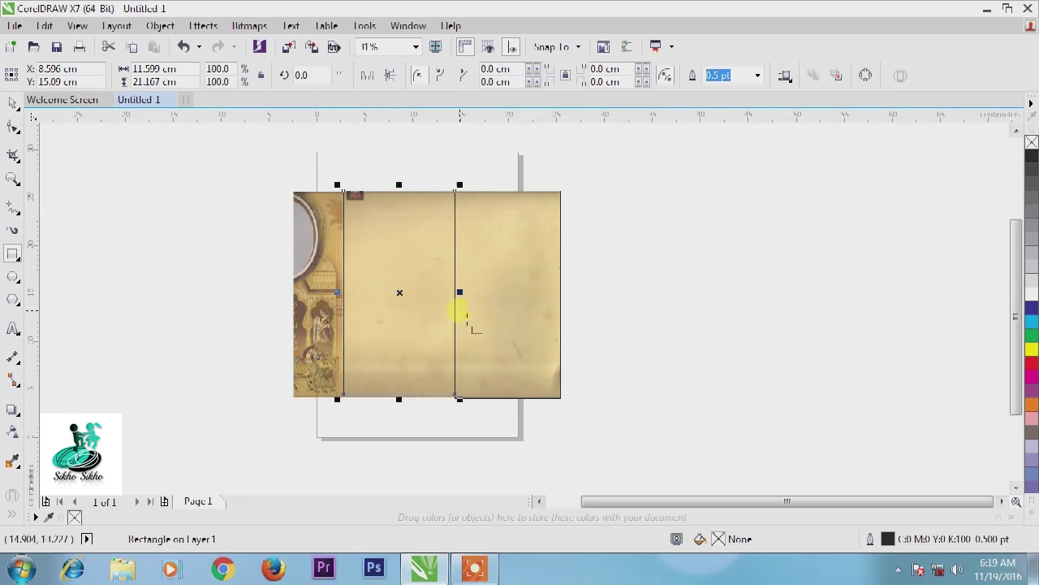
pyautogui.scroll(3, 459, 309)
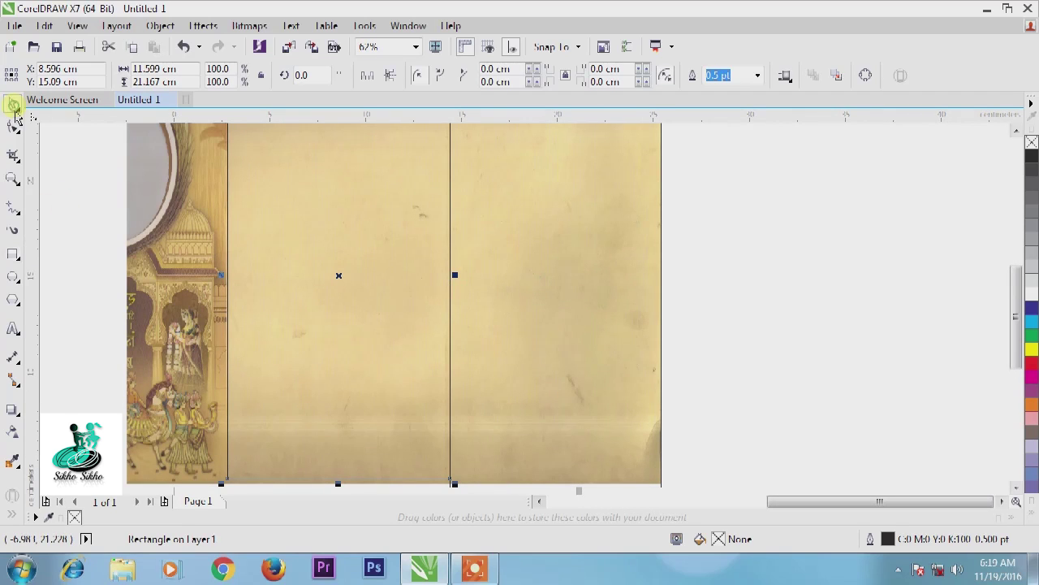
# Step: Set the width of the middle panel's rectangle to 10.5 cm
pyautogui.click(757, 219)
pyautogui.click(605, 257)
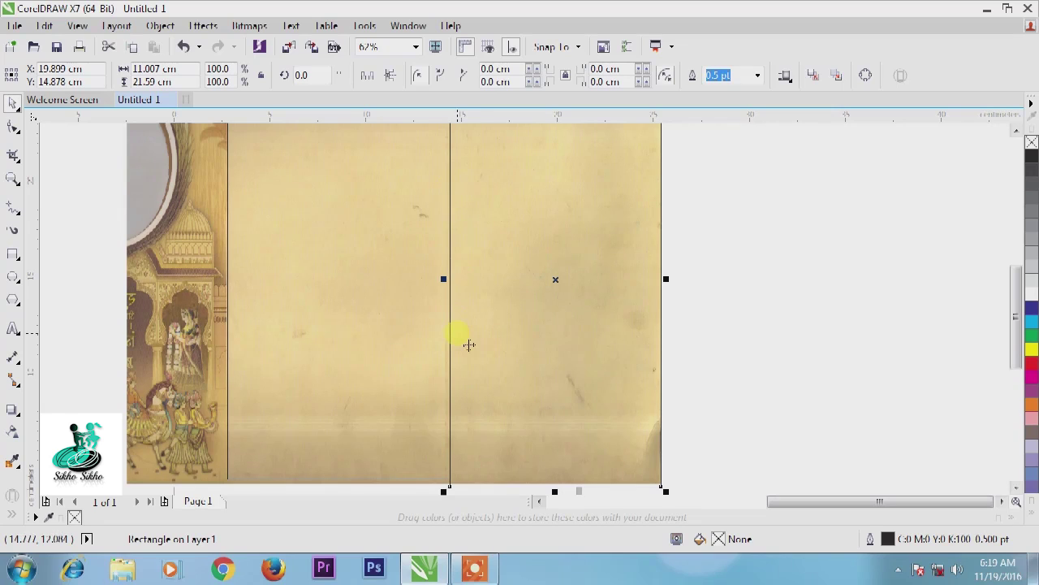
pyautogui.click(316, 298)
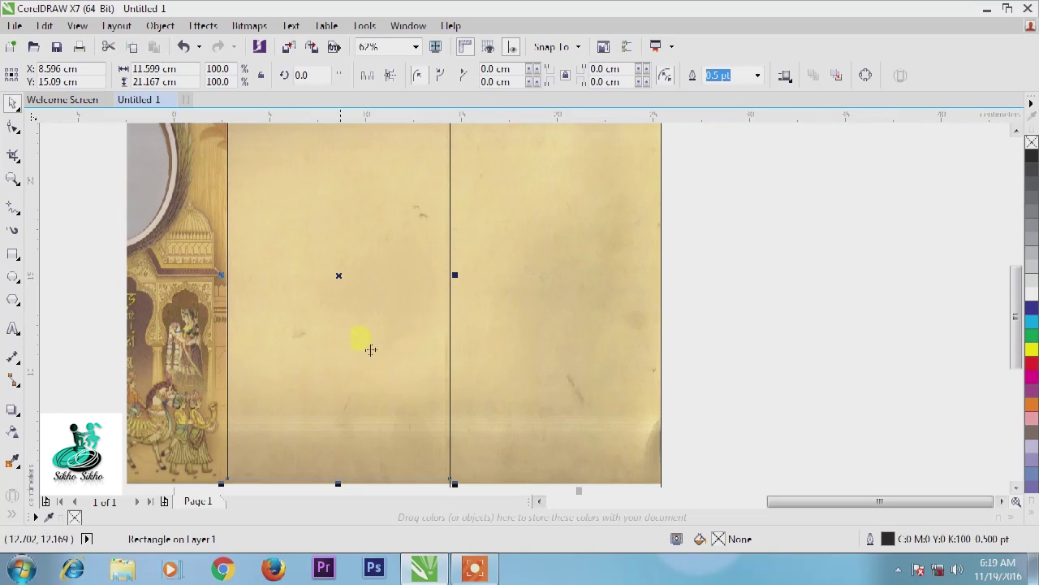
pyautogui.click(731, 274)
pyautogui.click(398, 242)
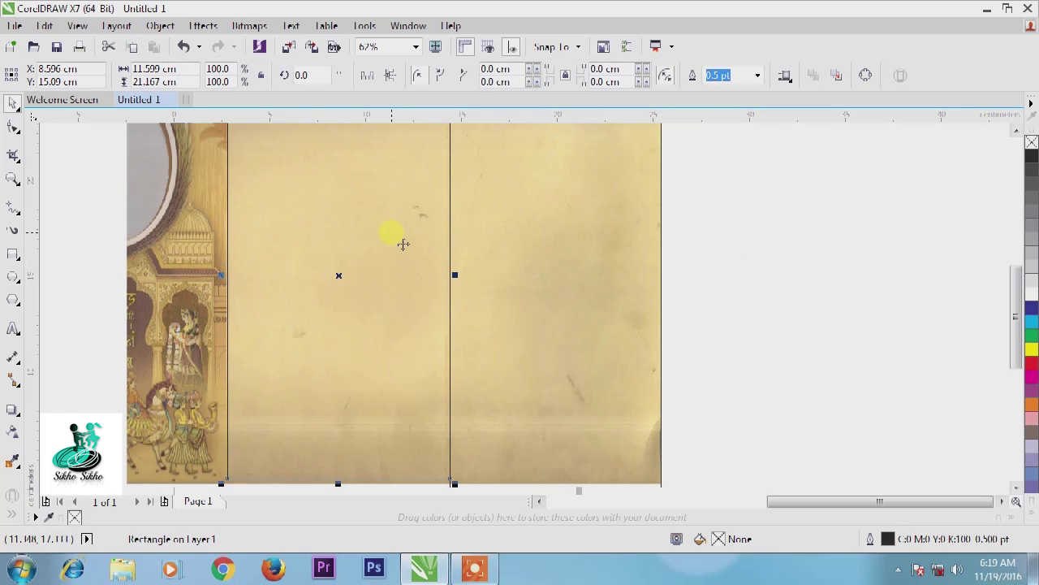
pyautogui.click(188, 69)
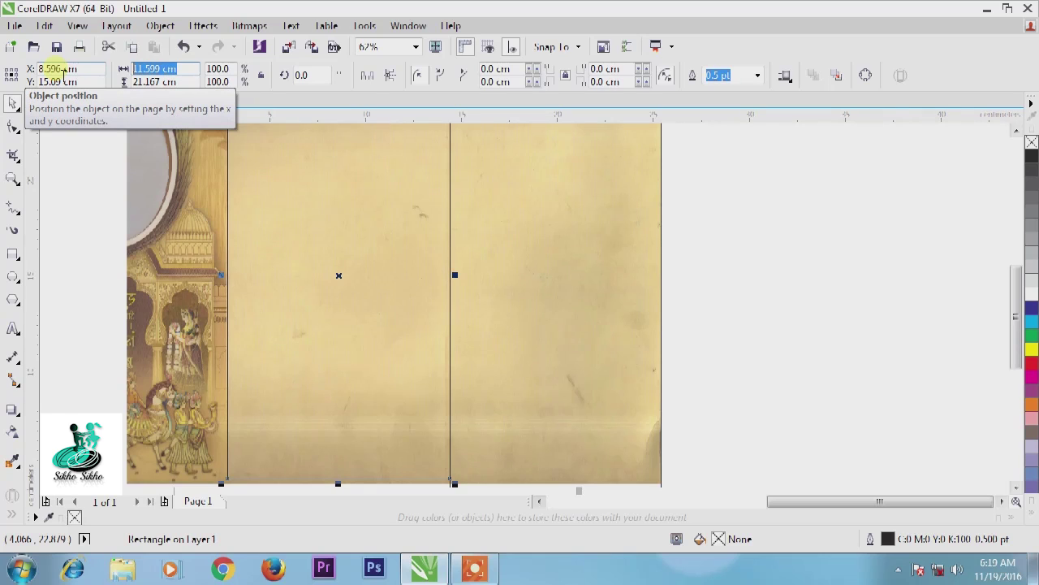
pyautogui.write('10.5')
pyautogui.press('Return')
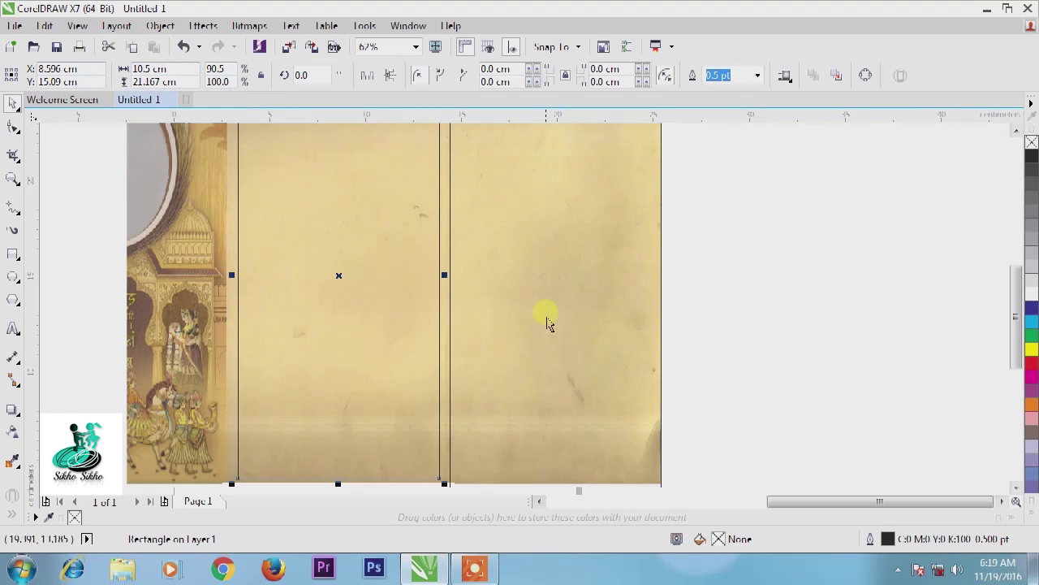
# Step: Set the right-hand panel rectangle's width to 10.5 cm as well and deselect it
pyautogui.click(569, 280)
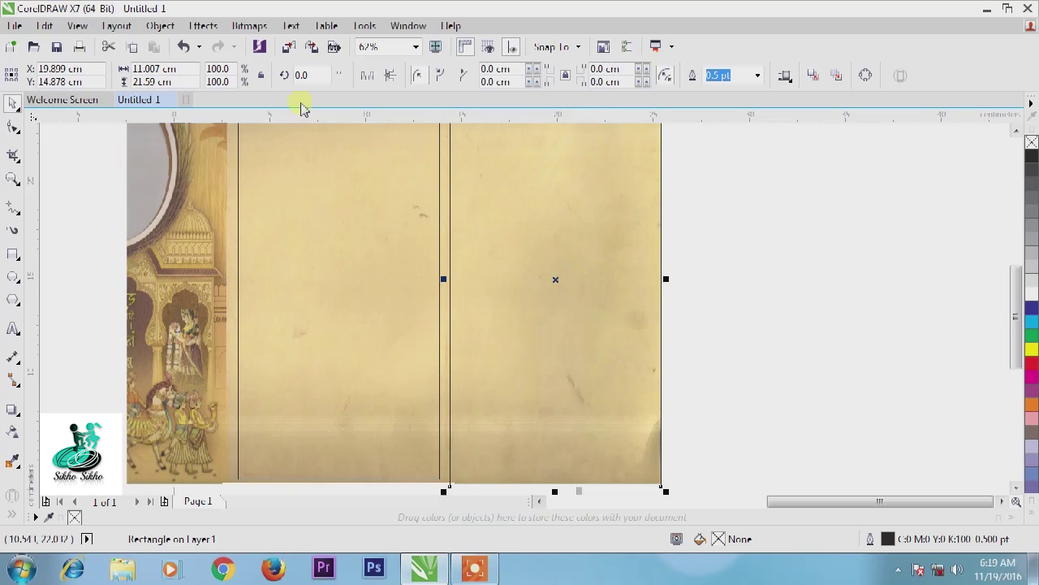
pyautogui.click(185, 68)
pyautogui.write('10')
pyautogui.press('Return')
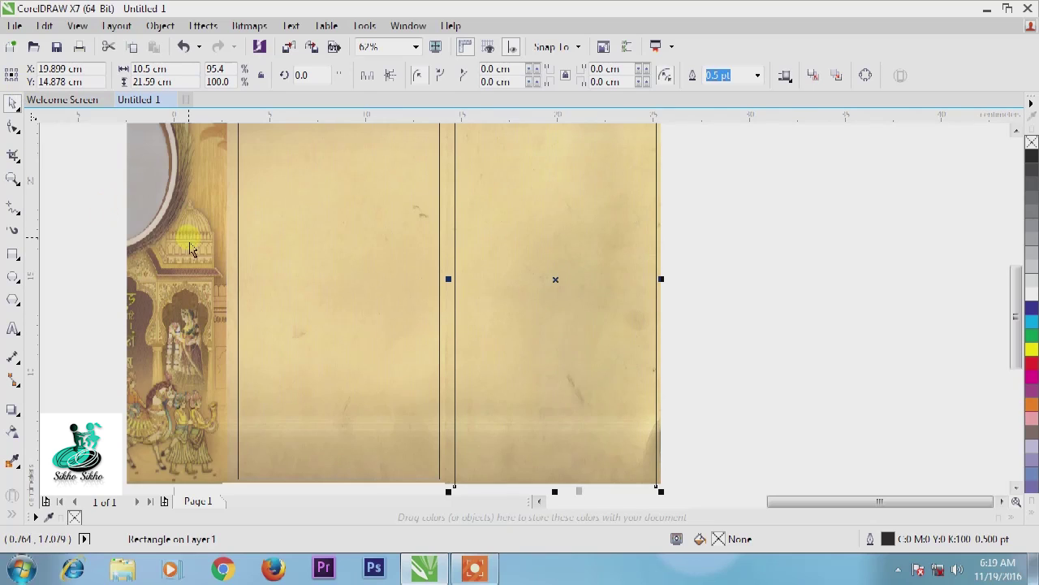
pyautogui.scroll(-1, 190, 241)
pyautogui.click(626, 228)
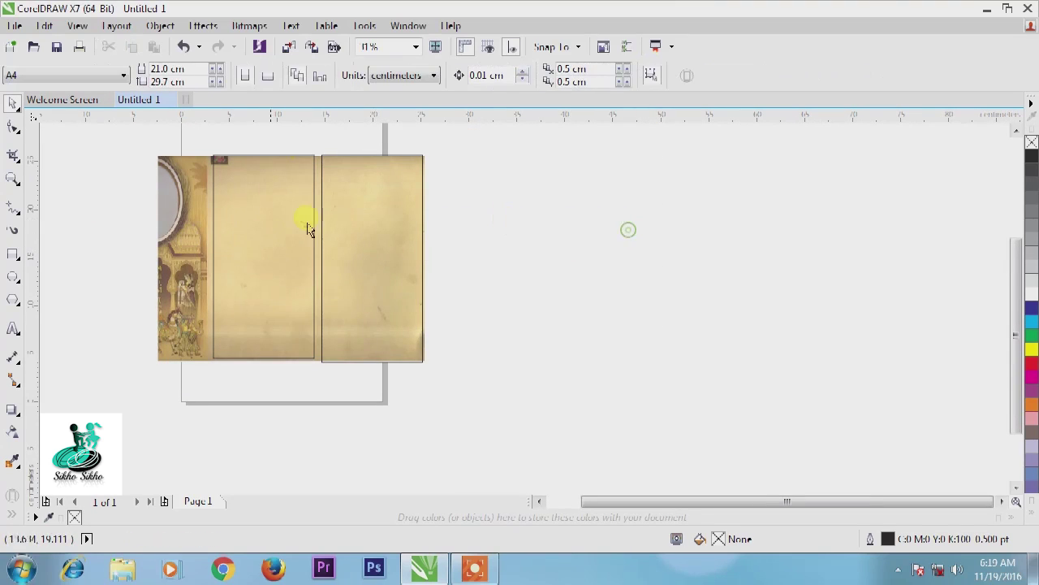
pyautogui.scroll(1, 240, 223)
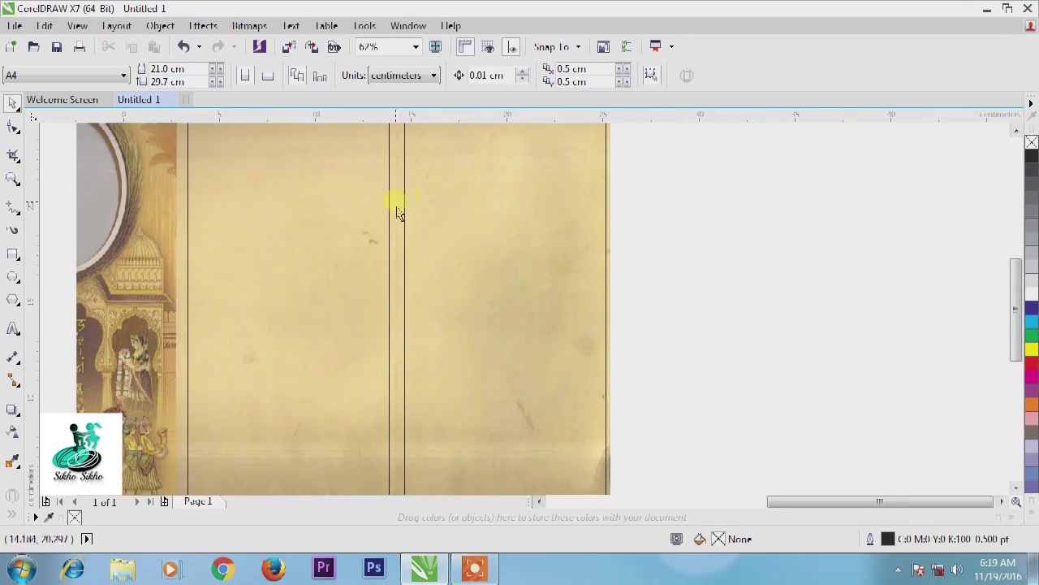
pyautogui.click(497, 194)
pyautogui.click(302, 259)
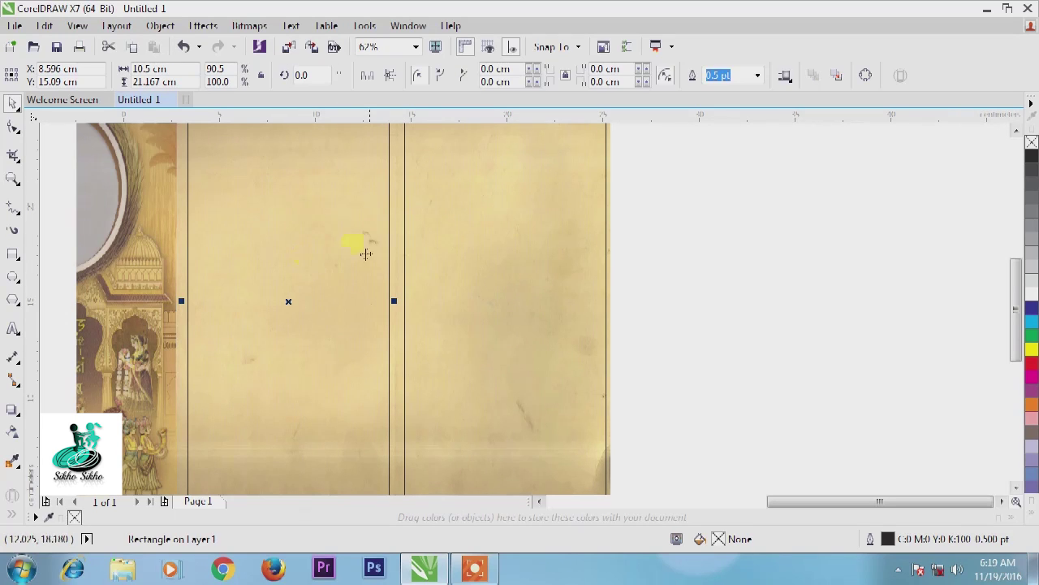
pyautogui.scroll(-1, 495, 255)
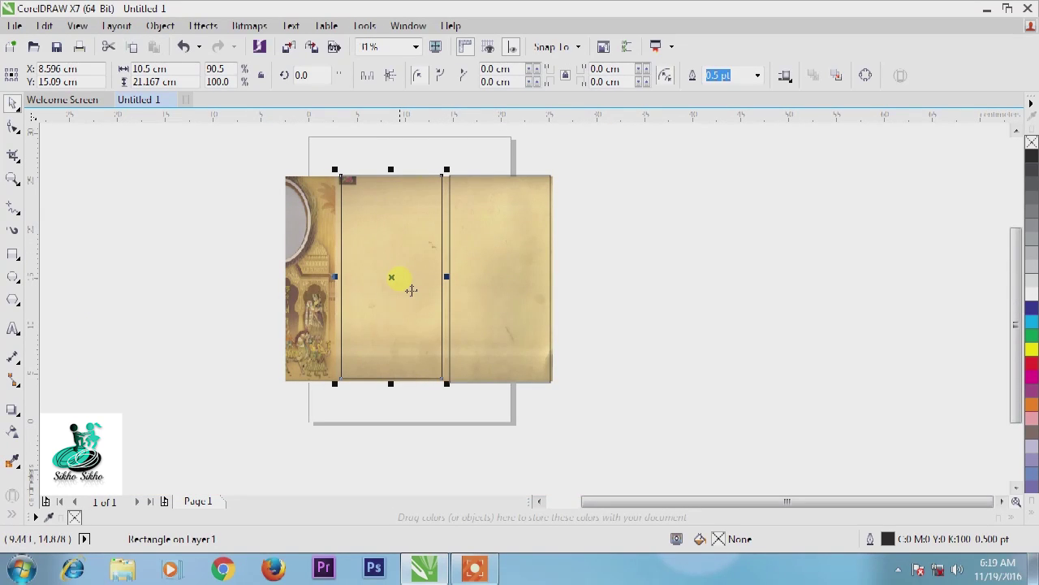
pyautogui.click(624, 294)
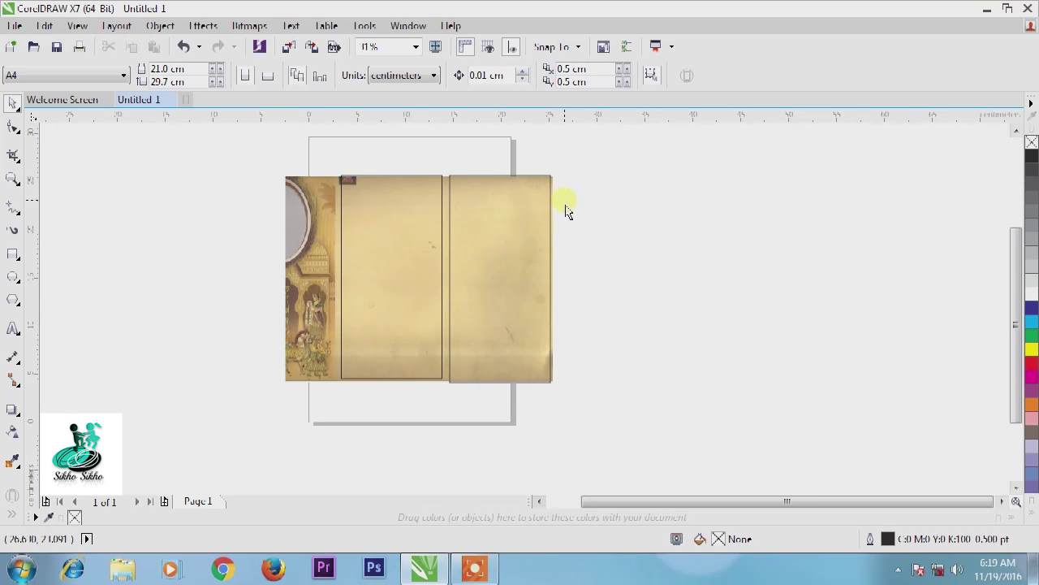
# Step: Move the beige scan off the page to its left and shift both rectangles together to the page's left edge
pyautogui.moveTo(320, 280); pyautogui.dragTo(55, 325)
pyautogui.moveTo(223, 313); pyautogui.dragTo(151, 302)
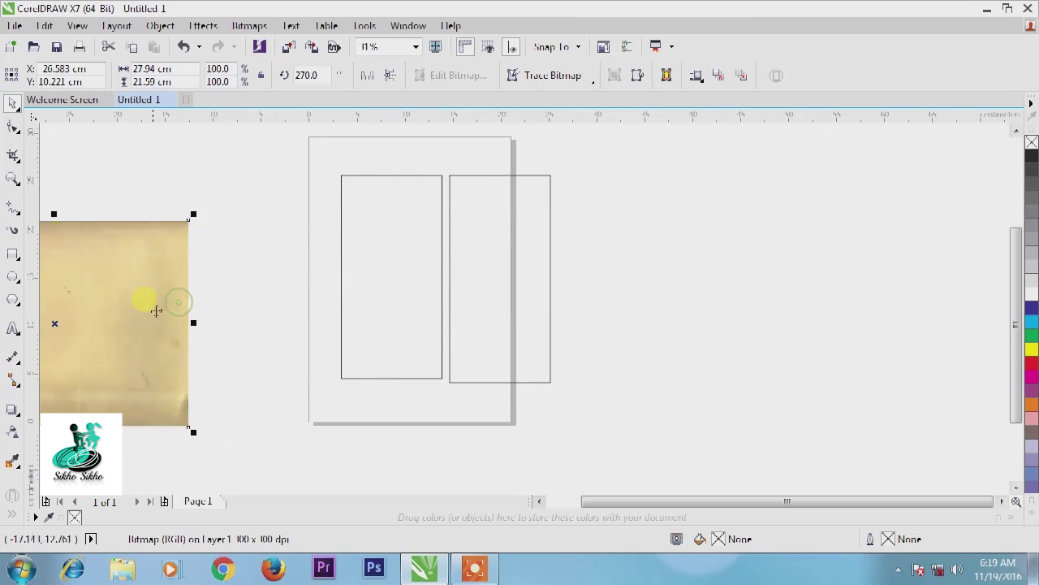
pyautogui.moveTo(633, 147); pyautogui.dragTo(289, 382)
pyautogui.moveTo(457, 285); pyautogui.dragTo(430, 289)
pyautogui.click(617, 277)
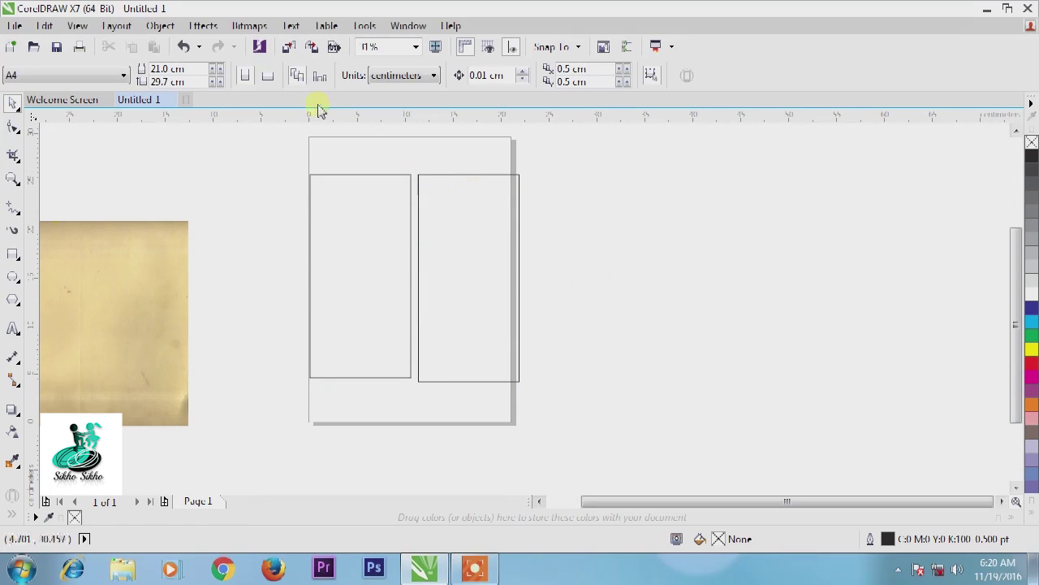
# Step: Switch the A4 page to landscape orientation and move both rectangles slightly down over it
pyautogui.click(268, 76)
pyautogui.moveTo(252, 162); pyautogui.dragTo(592, 422)
pyautogui.moveTo(427, 289); pyautogui.dragTo(427, 300)
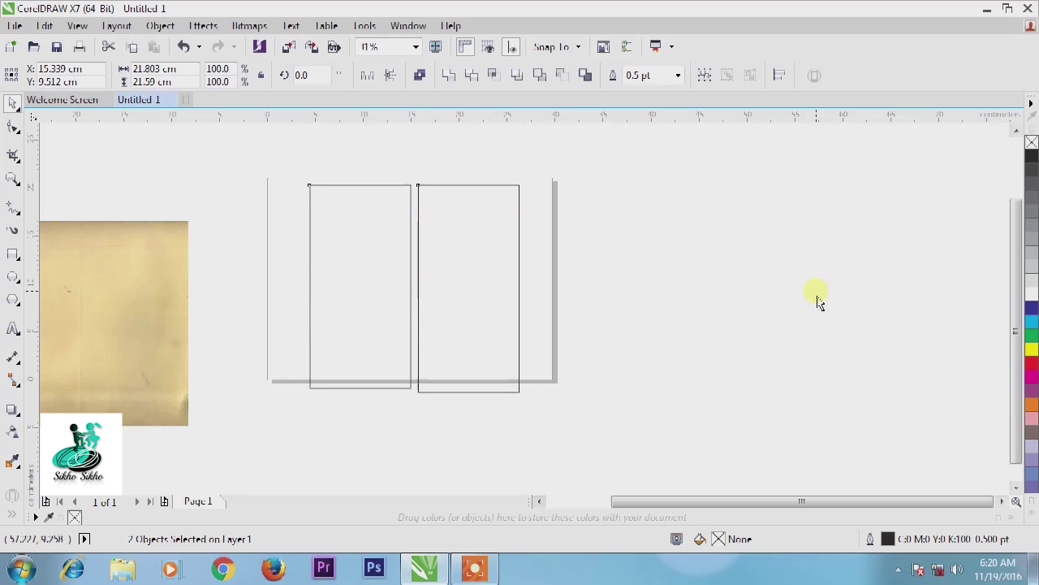
pyautogui.click(817, 298)
pyautogui.moveTo(266, 154); pyautogui.dragTo(398, 223)
pyautogui.moveTo(290, 162); pyautogui.dragTo(524, 424)
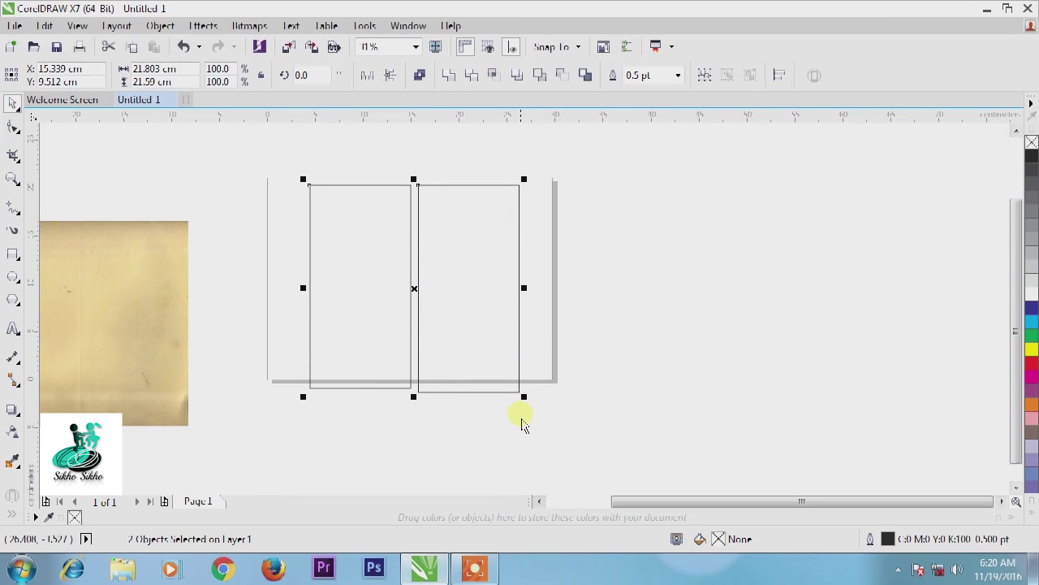
pyautogui.click(620, 353)
# Step: Open the drawing 01.cdr from the Project folder on the Learn (G:) drive and deselect its objects
pyautogui.click(33, 47)
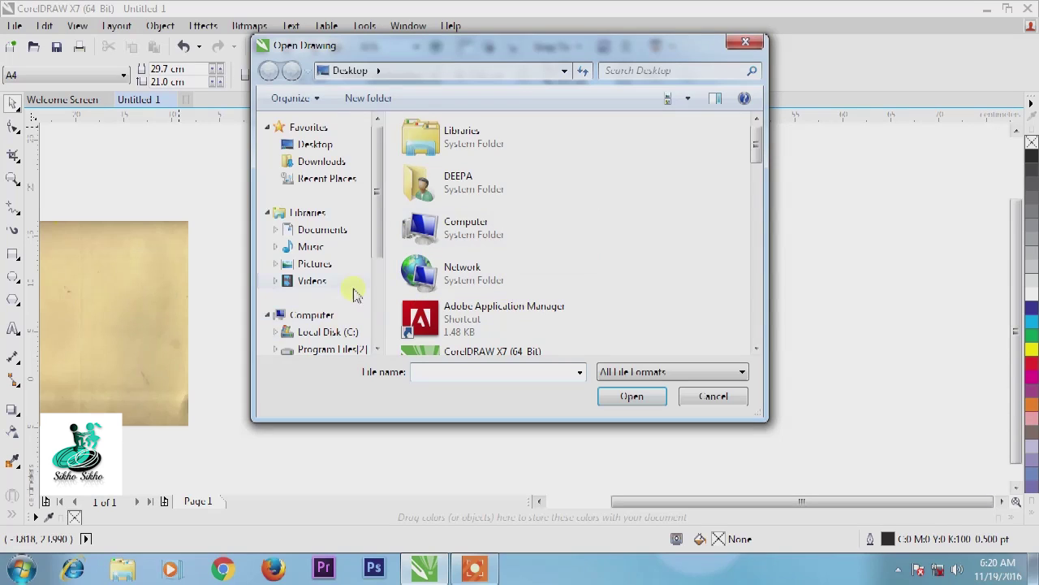
pyautogui.scroll(-3, 360, 233)
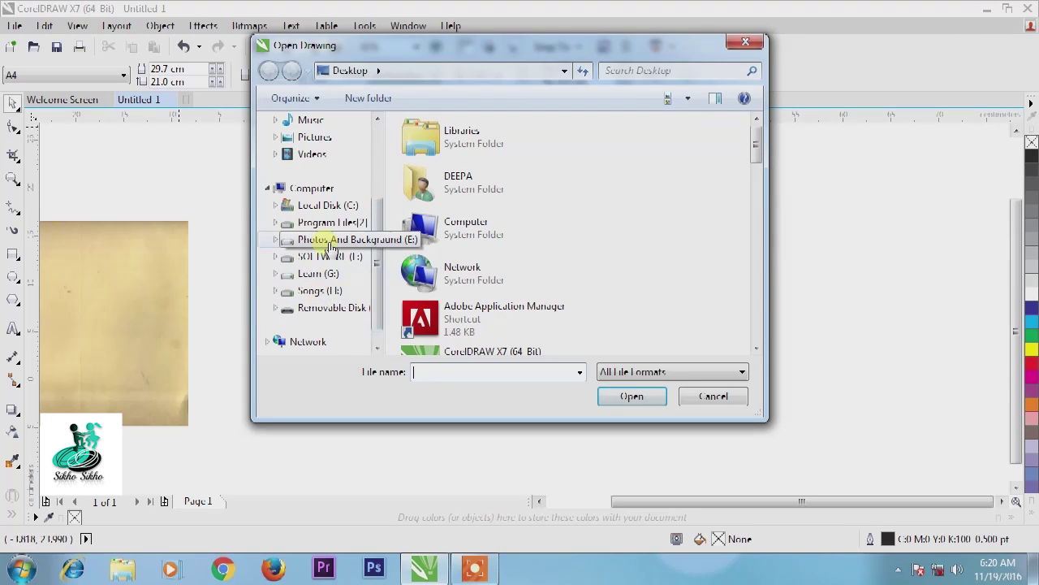
pyautogui.click(318, 274)
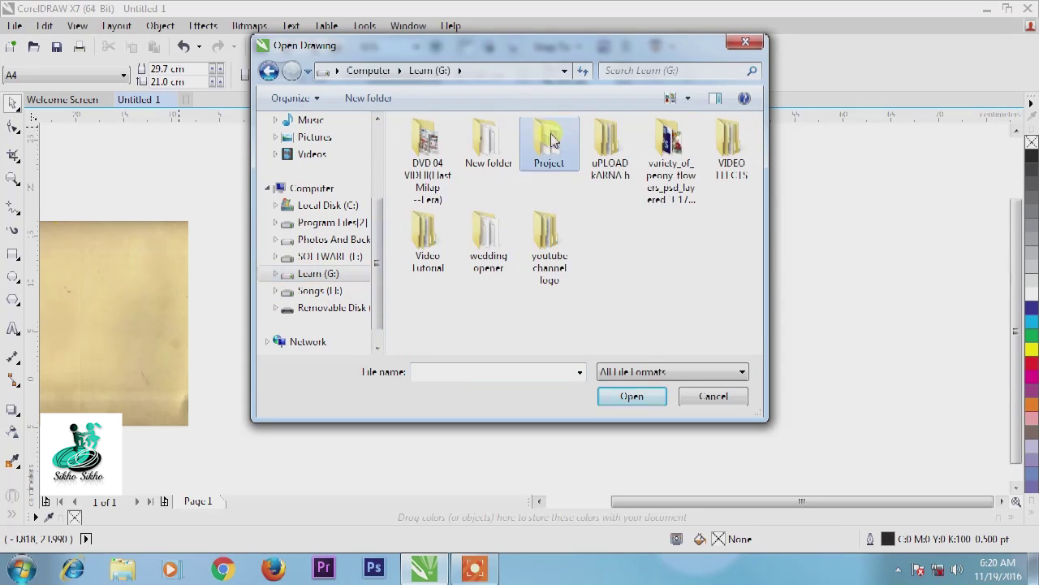
pyautogui.doubleClick(549, 146)
pyautogui.click(479, 274)
pyautogui.scroll(-2, 480, 280)
pyautogui.scroll(1, 479, 284)
pyautogui.doubleClick(487, 284)
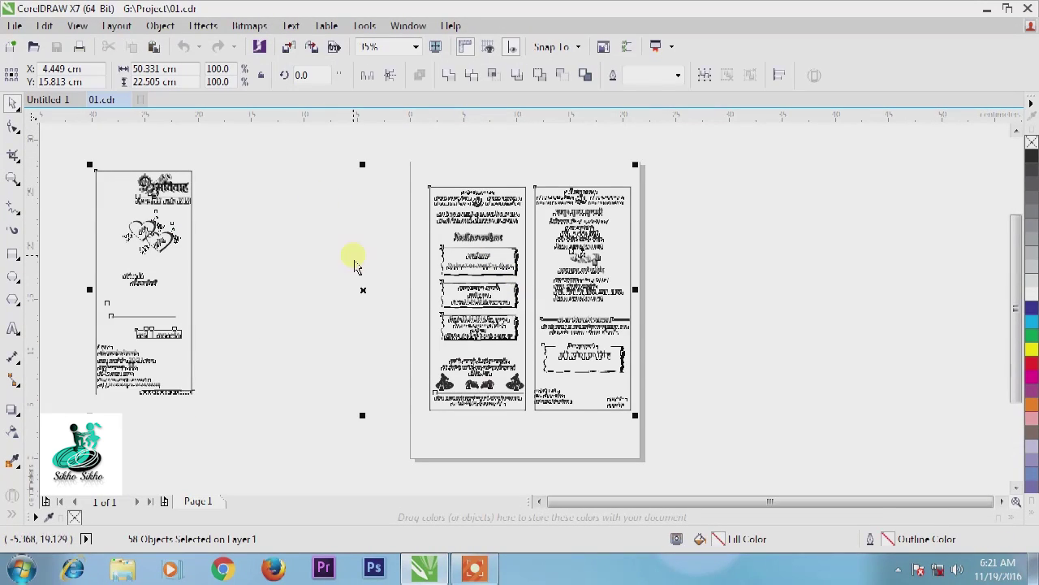
pyautogui.click(354, 258)
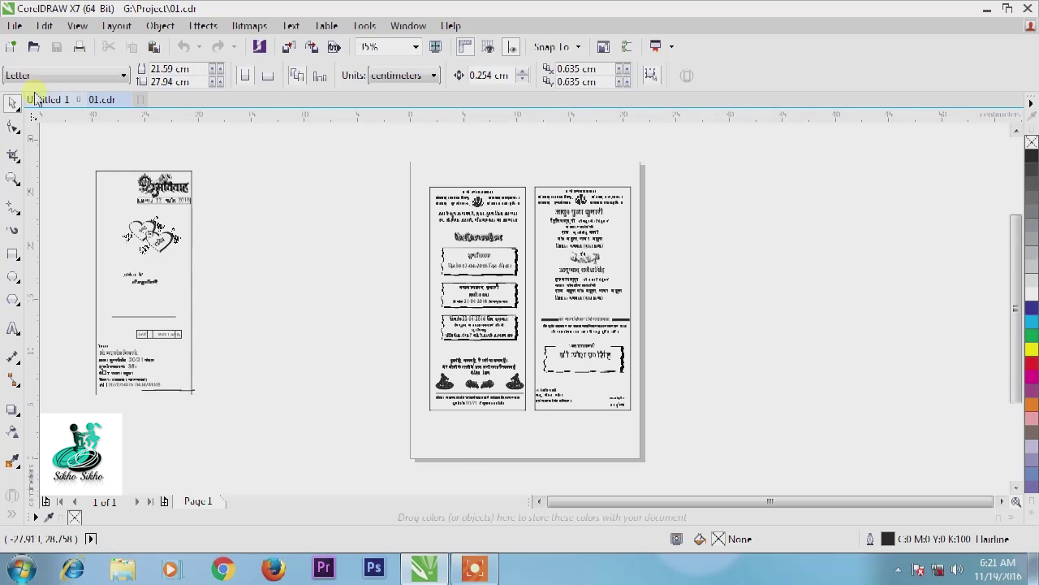
# Step: Copy the two panel rectangles from Untitled 1 into 01.cdr and place them to the right of the page
pyautogui.click(35, 98)
pyautogui.click(465, 296)
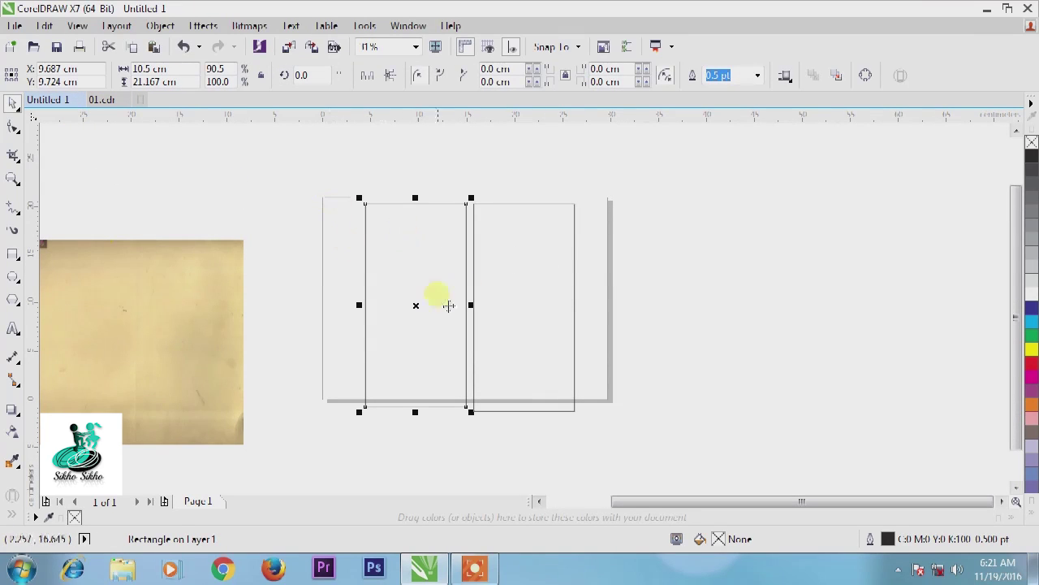
pyautogui.moveTo(295, 170); pyautogui.dragTo(636, 464)
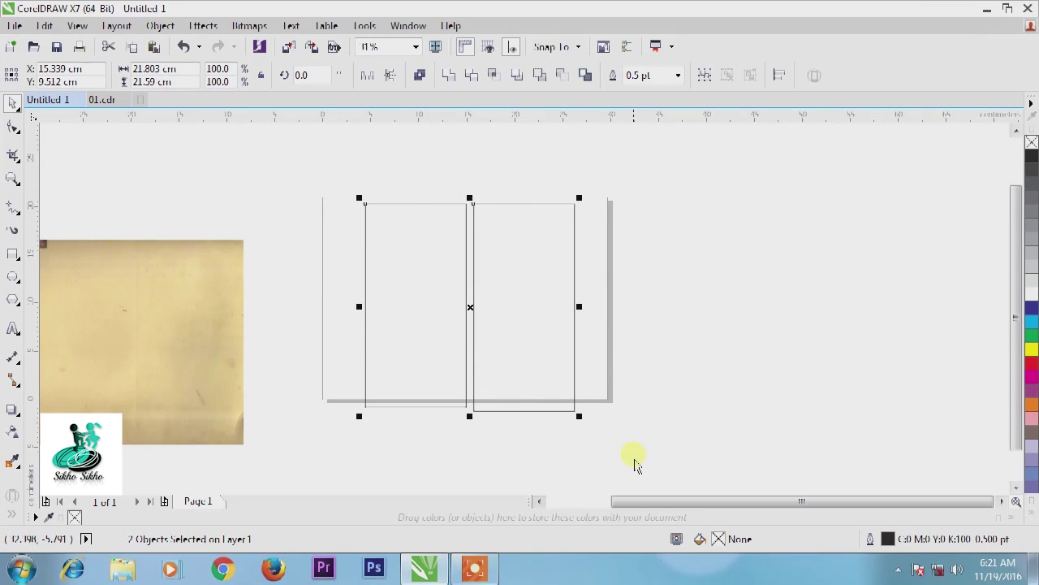
pyautogui.click(101, 99)
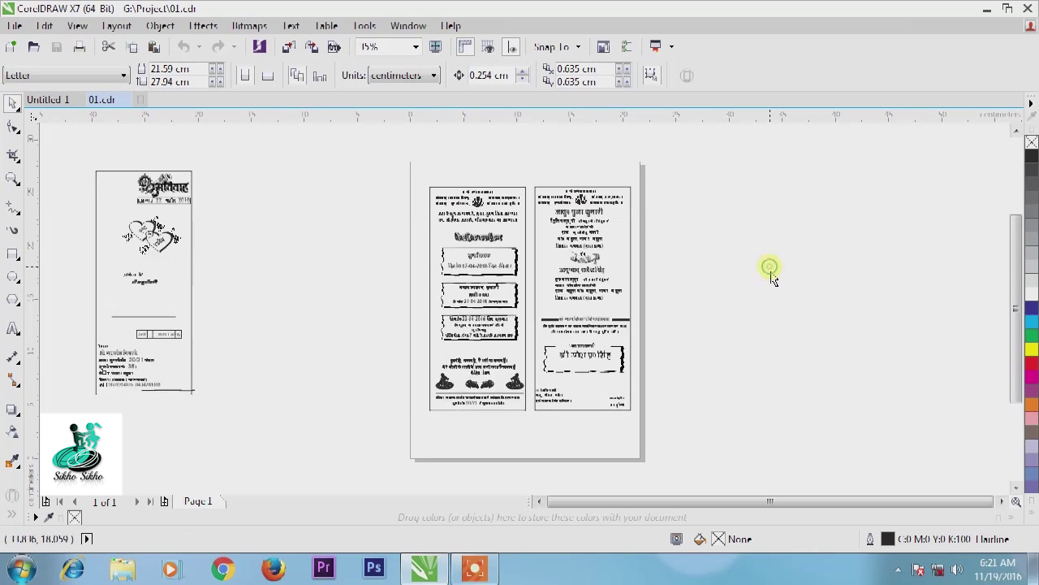
pyautogui.hotkey('ctrl', 'v')
pyautogui.moveTo(529, 323); pyautogui.dragTo(793, 311)
# Step: Move the two finished card layouts together off the page into the empty area on its left
pyautogui.moveTo(362, 153); pyautogui.dragTo(628, 454)
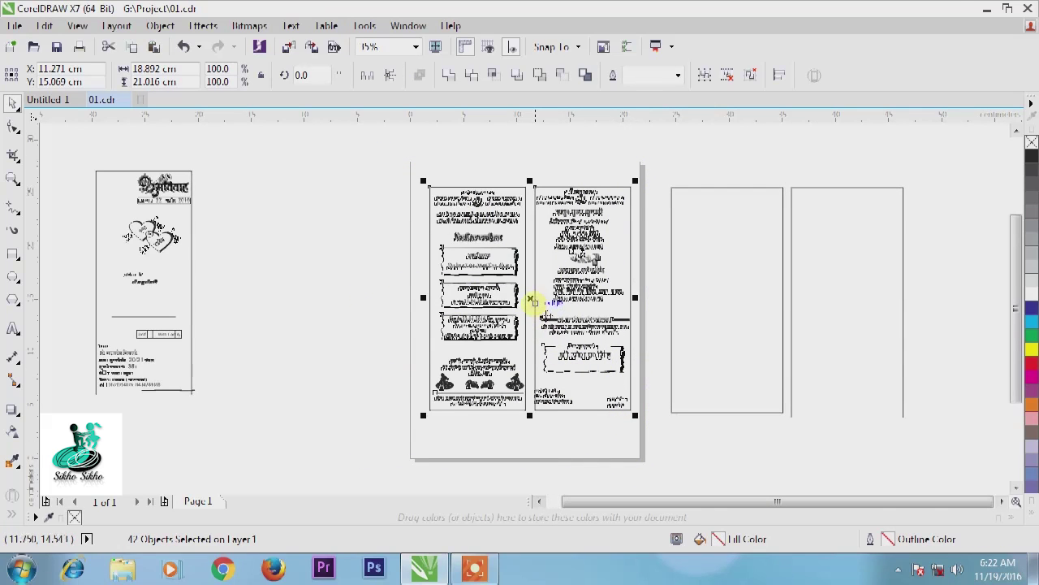
pyautogui.moveTo(384, 159); pyautogui.dragTo(631, 371)
pyautogui.moveTo(528, 299); pyautogui.dragTo(308, 352)
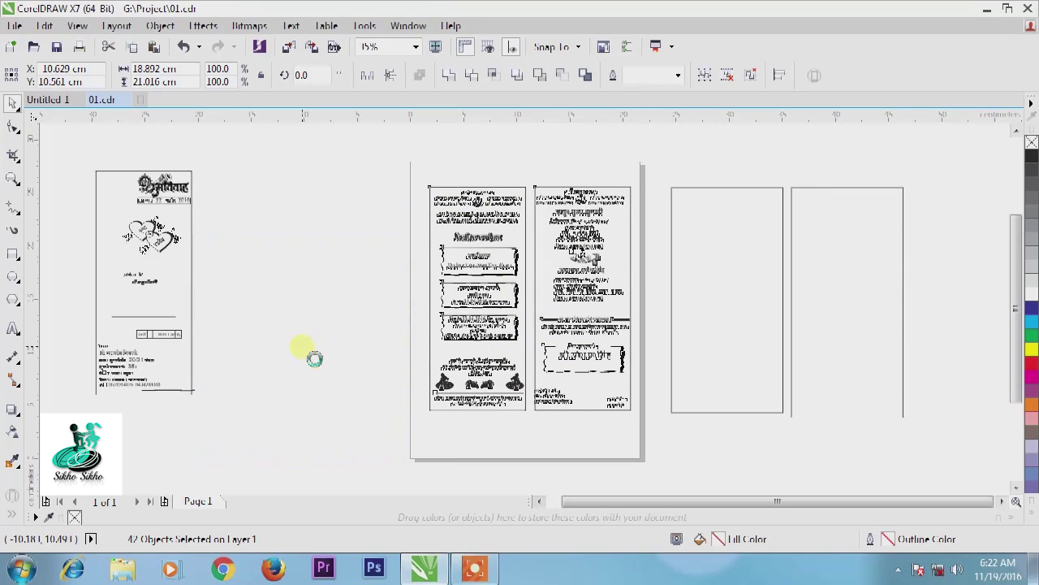
# Step: Set the height of both pasted rectangles beside the page to 21.5 cm
pyautogui.moveTo(958, 166); pyautogui.dragTo(659, 435)
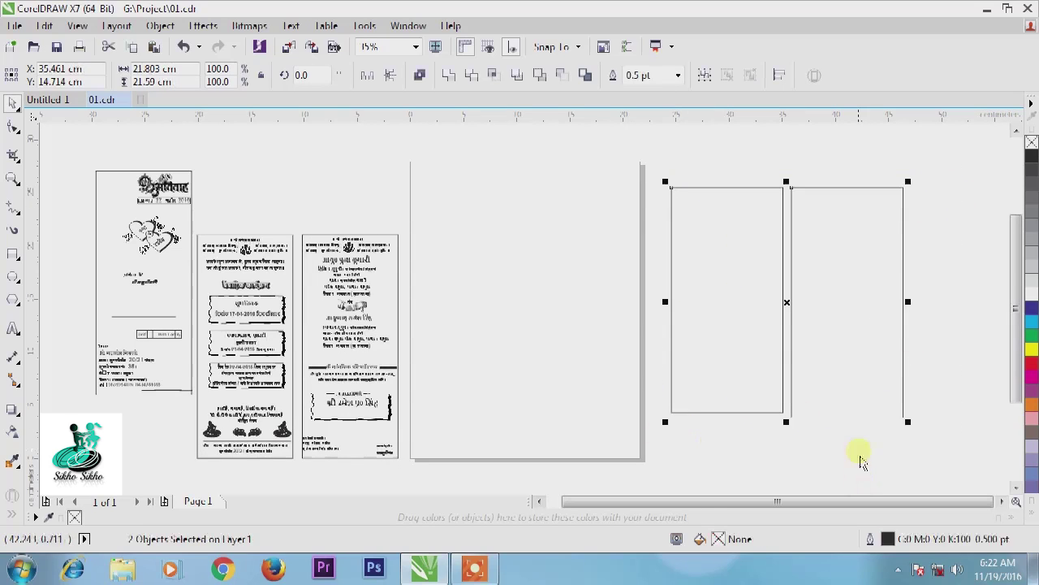
pyautogui.click(931, 382)
pyautogui.click(832, 278)
pyautogui.click(754, 279)
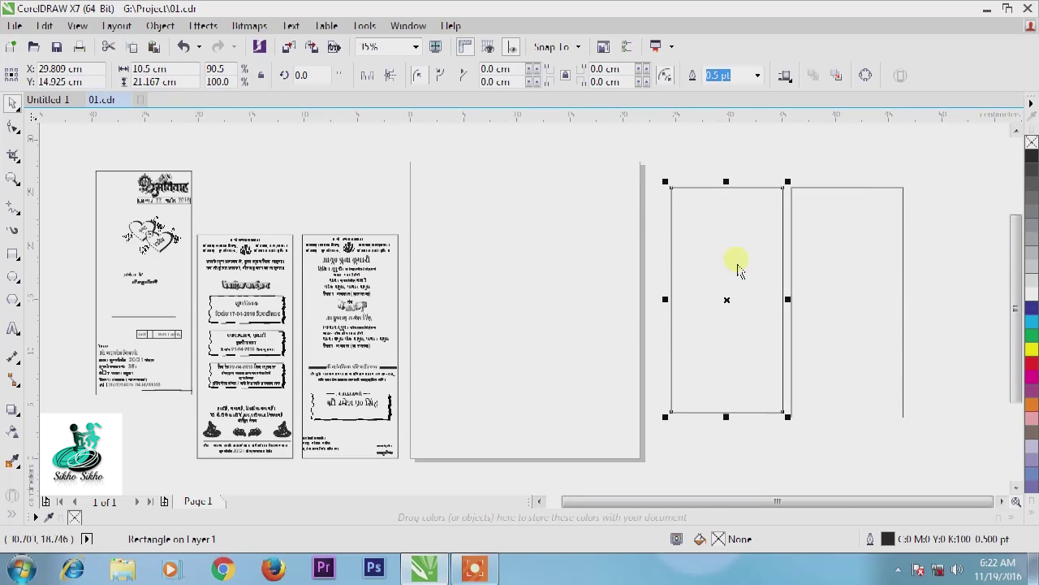
pyautogui.keyDown('shift'); pyautogui.click(832, 280); pyautogui.keyUp('shift')
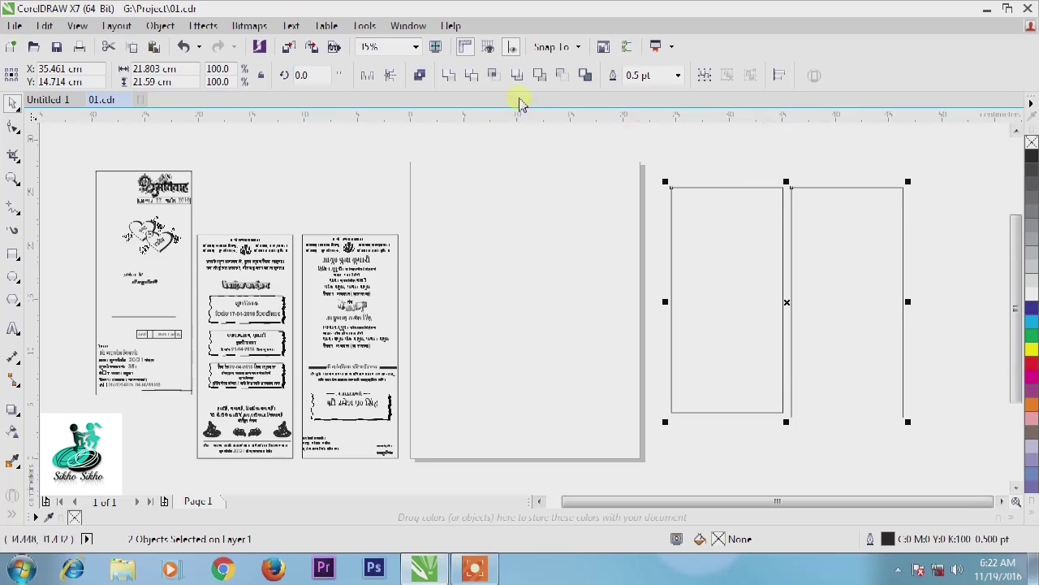
pyautogui.click(850, 225)
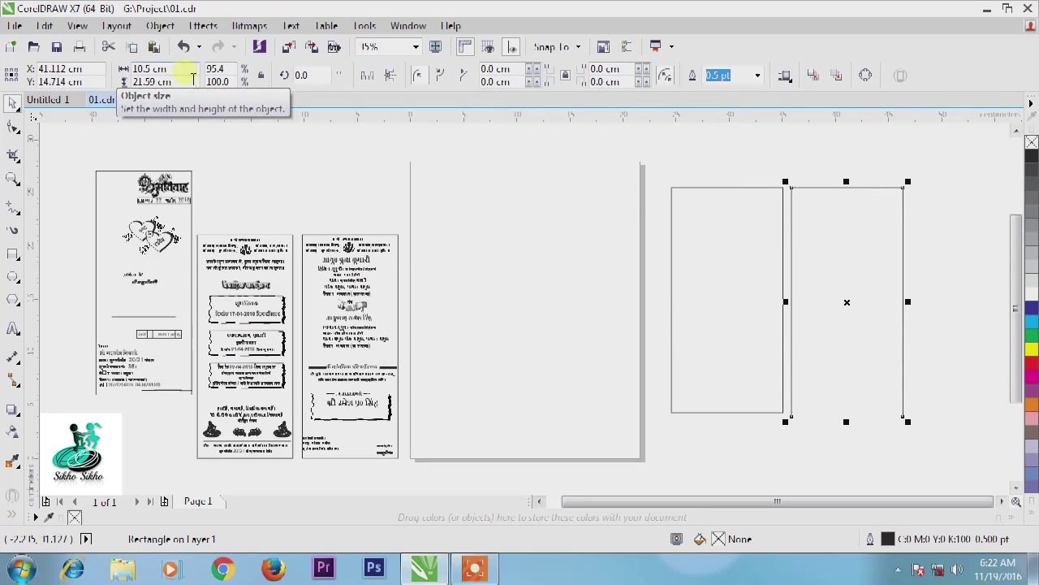
pyautogui.click(720, 221)
pyautogui.moveTo(195, 83); pyautogui.dragTo(49, 78)
pyautogui.write('21.5')
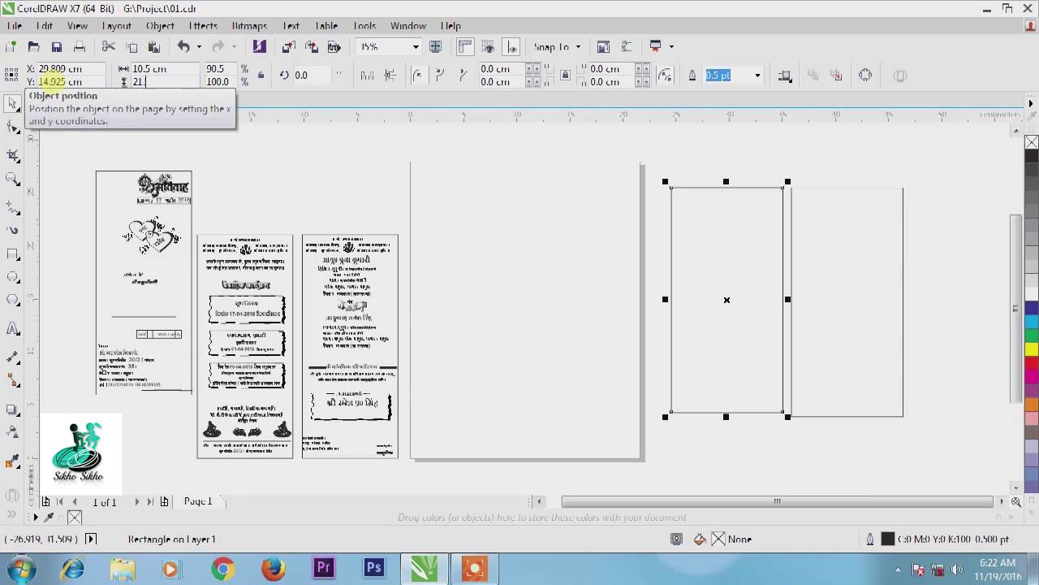
pyautogui.press('Return')
# Step: Select the two pasted rectangles together and align their top edges to the left one
pyautogui.click(933, 235)
pyautogui.scroll(1, 856, 237)
pyautogui.moveTo(795, 164); pyautogui.dragTo(795, 159)
pyautogui.keyDown('shift'); pyautogui.click(694, 206); pyautogui.keyUp('shift')
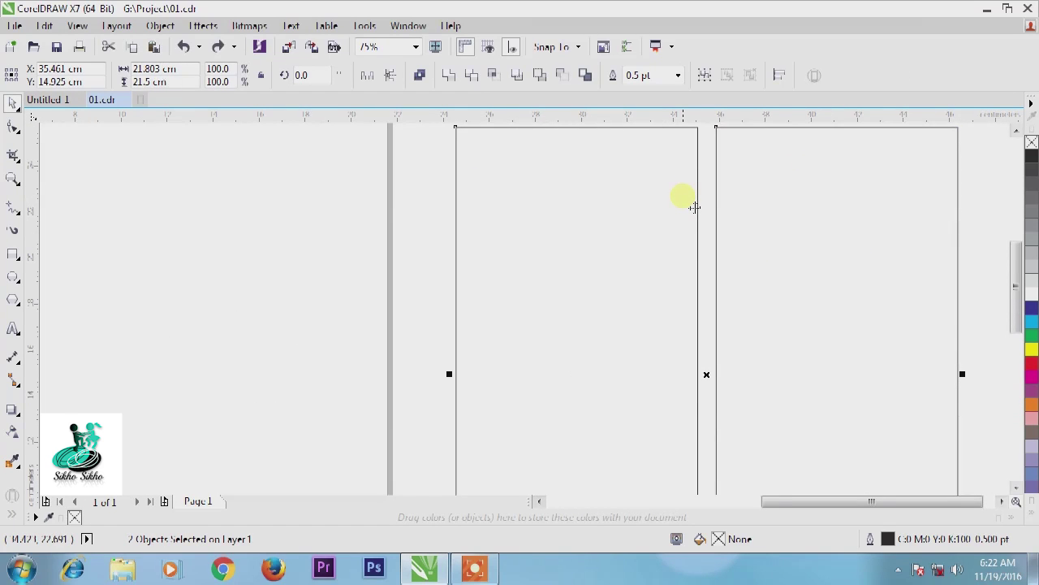
# Step: Move the two 21.5 cm high panel rectangles together from beside the page onto the page
pyautogui.scroll(-3, 703, 248)
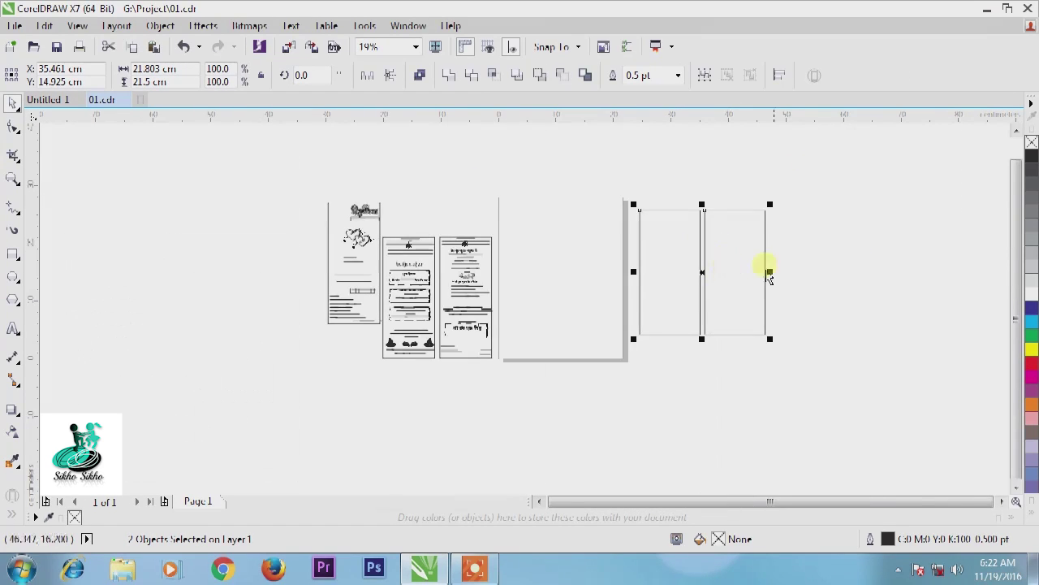
pyautogui.click(824, 256)
pyautogui.moveTo(807, 181); pyautogui.dragTo(633, 374)
pyautogui.click(825, 272)
pyautogui.moveTo(807, 188); pyautogui.dragTo(627, 365)
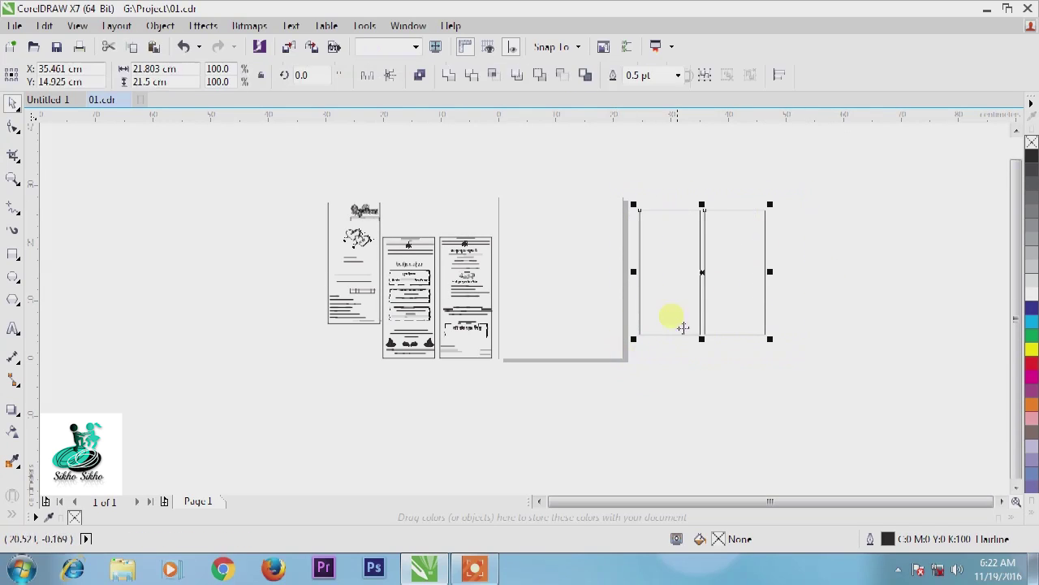
pyautogui.moveTo(810, 188); pyautogui.dragTo(641, 341)
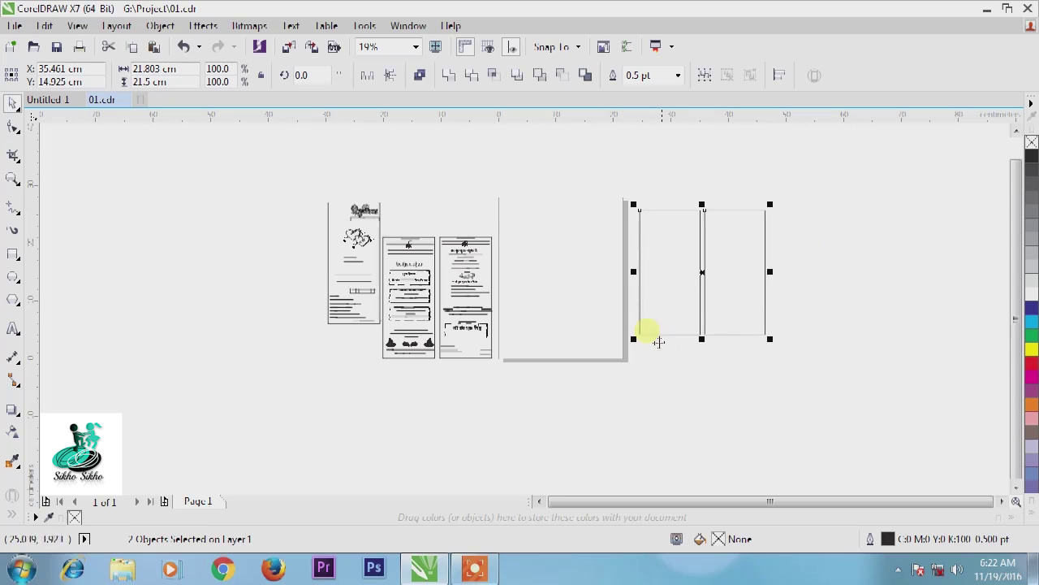
pyautogui.moveTo(702, 274); pyautogui.dragTo(575, 288)
pyautogui.click(668, 284)
# Step: Move the Ganesh invocation header and the two-line verse from the old programme layout into the page's left panel
pyautogui.scroll(2, 522, 280)
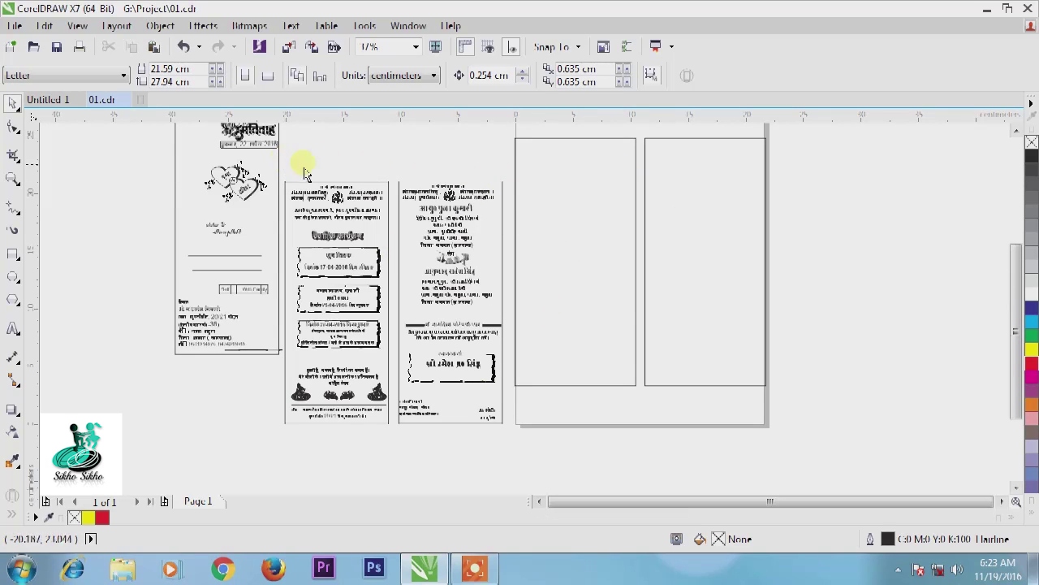
pyautogui.scroll(2, 312, 171)
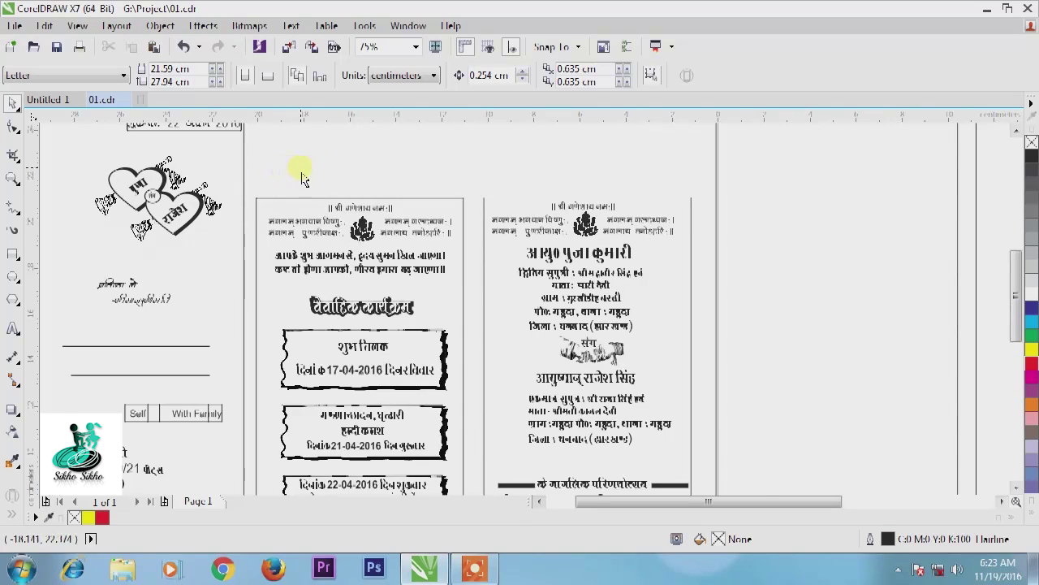
pyautogui.scroll(-2, 300, 177)
pyautogui.moveTo(278, 175); pyautogui.dragTo(579, 179)
pyautogui.click(603, 139)
# Step: Select the invocation header and verse together and nudge them up closer to the left panel's top edge
pyautogui.scroll(2, 596, 136)
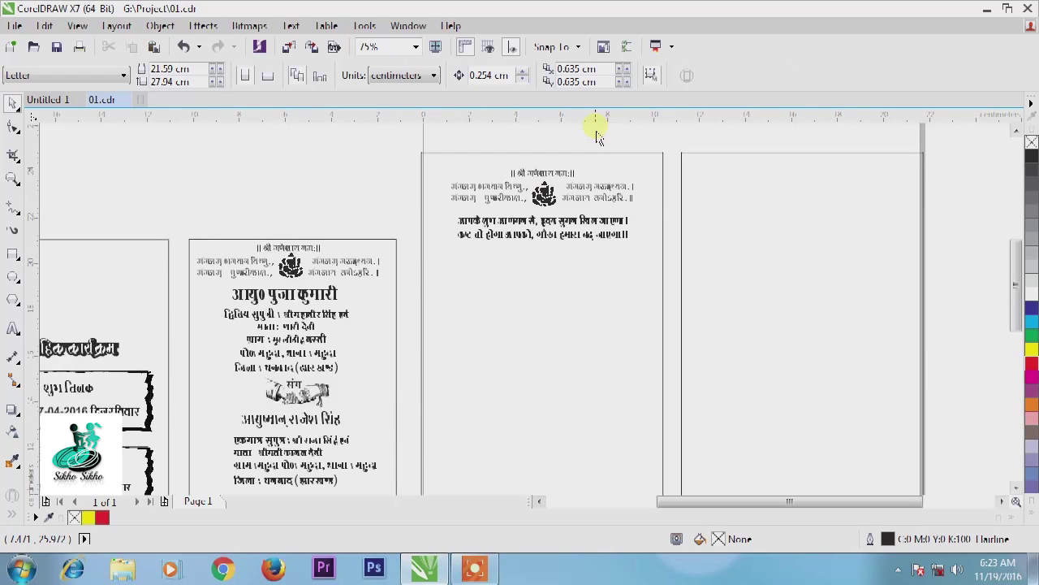
pyautogui.scroll(1, 516, 147)
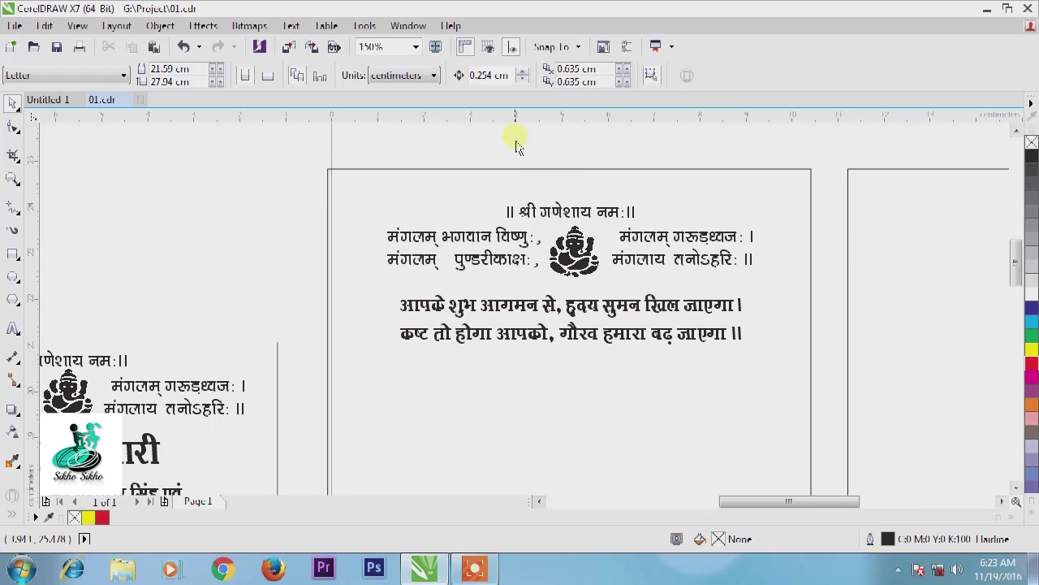
pyautogui.moveTo(348, 132); pyautogui.dragTo(801, 411)
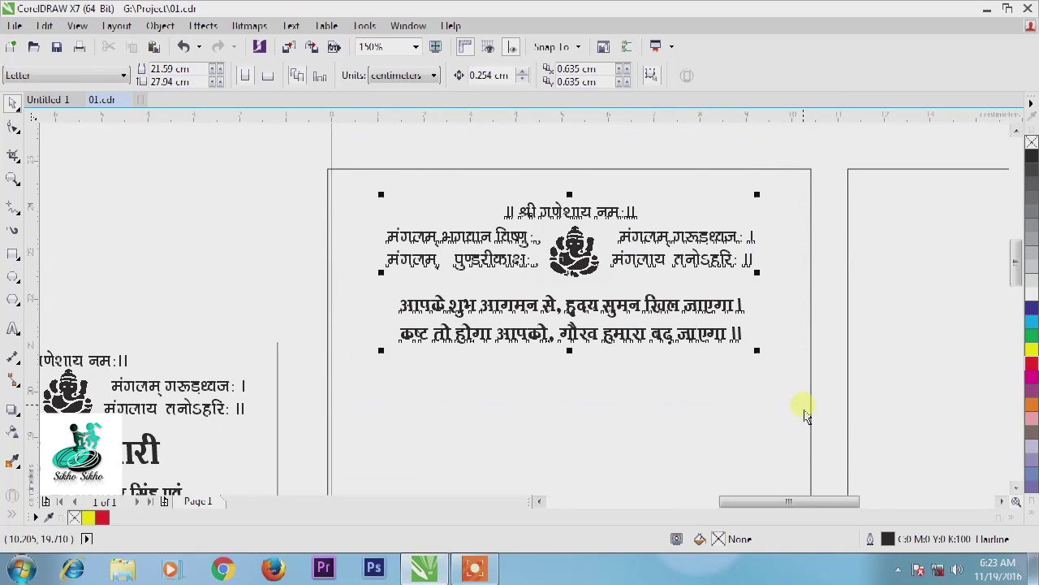
pyautogui.press('Up')
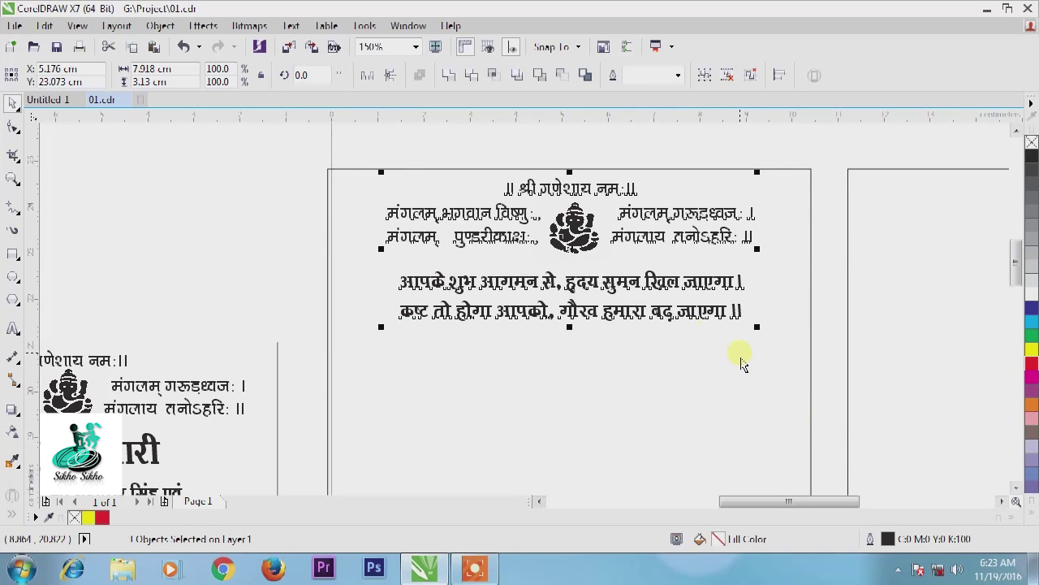
pyautogui.click(272, 171)
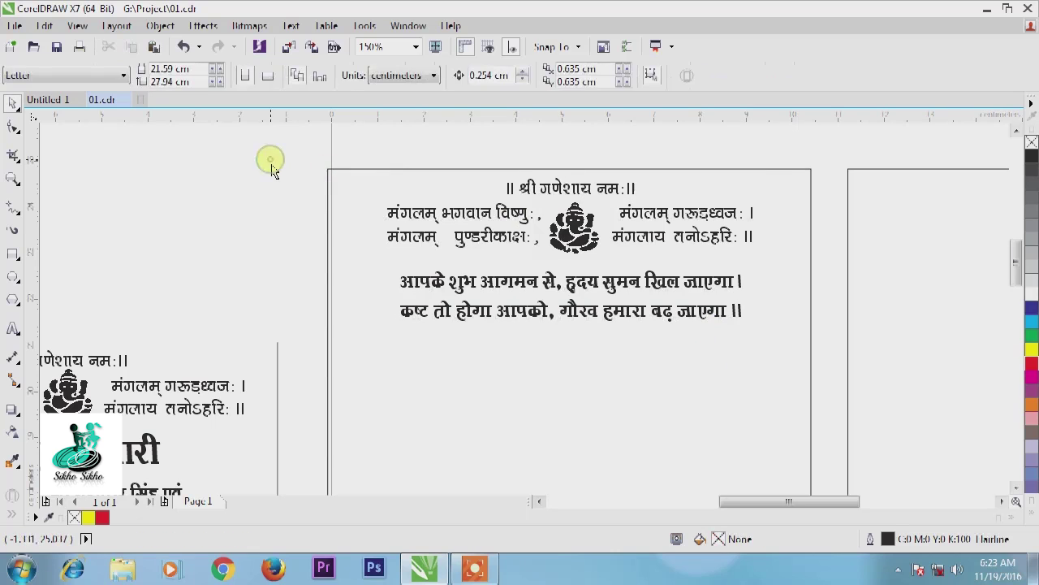
# Step: Enlarge the two-line verse under the Ganesh header so it spans more of the left panel's width
pyautogui.click(568, 289)
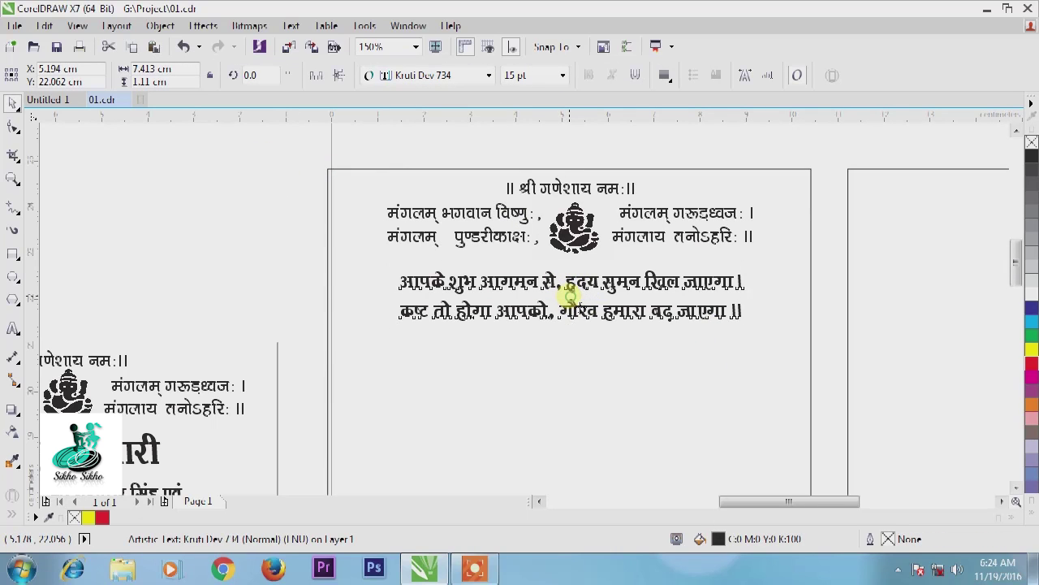
pyautogui.moveTo(744, 265); pyautogui.dragTo(779, 268)
pyautogui.click(532, 144)
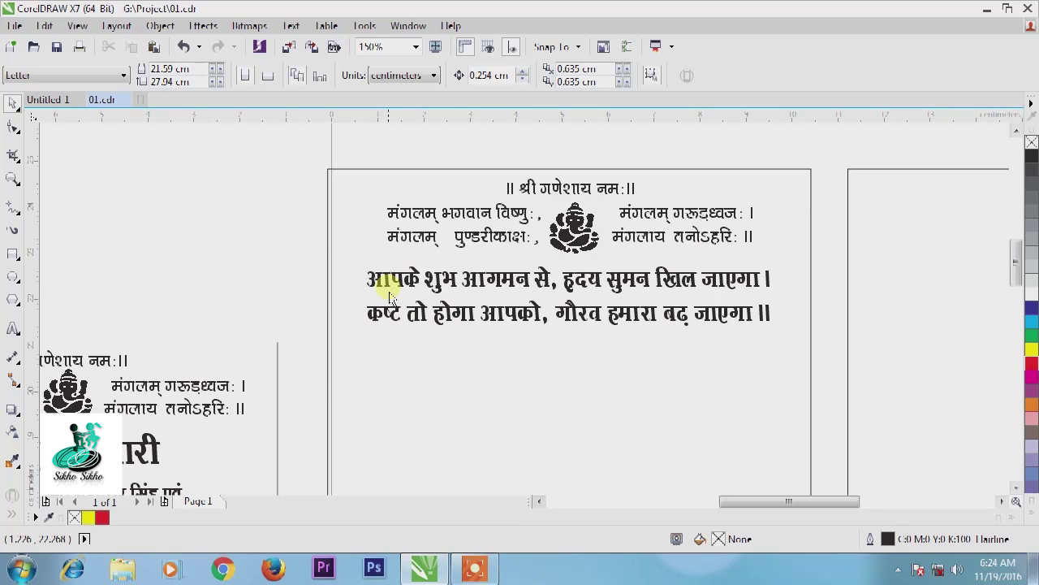
# Step: Draw a narrow upright rectangle about 0.23 by 1.36 cm just left of the two-line verse
pyautogui.click(12, 253)
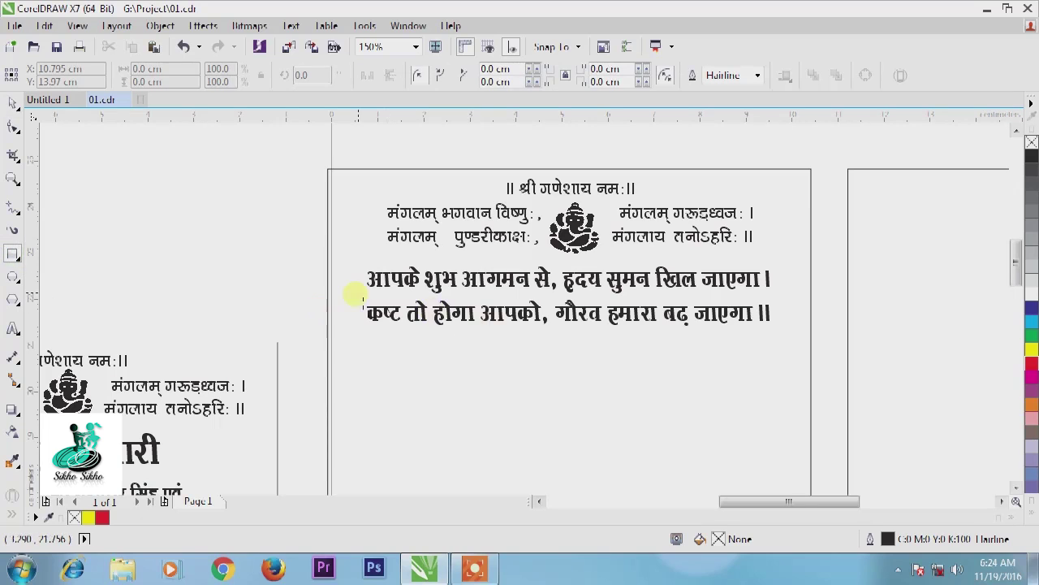
pyautogui.moveTo(344, 269); pyautogui.dragTo(397, 303)
pyautogui.scroll(2, 310, 294)
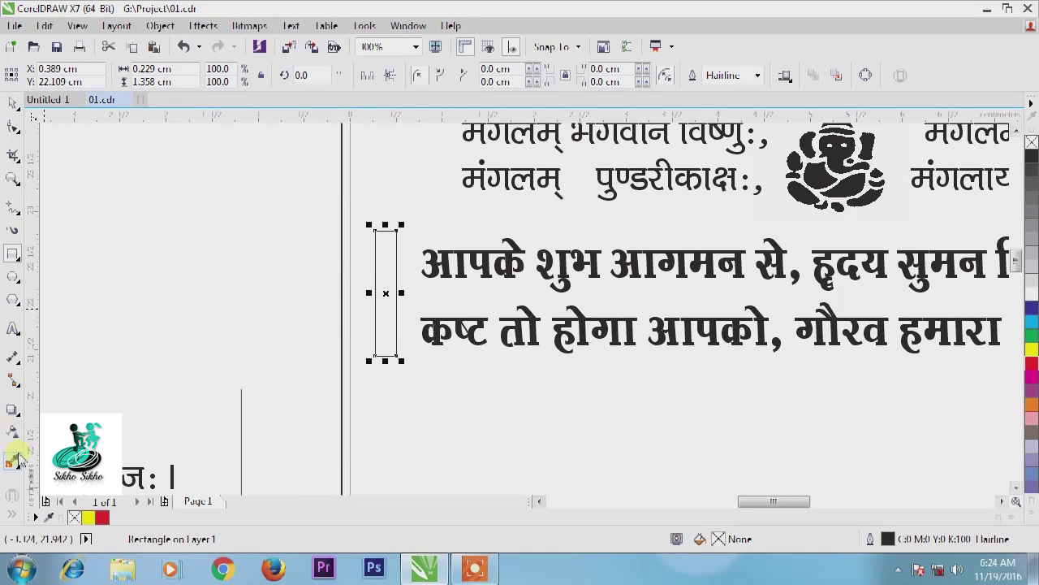
# Step: Apply an Envelope to the narrow rectangle and pull the middle of its right side inward to form a curved bracket
pyautogui.click(10, 411)
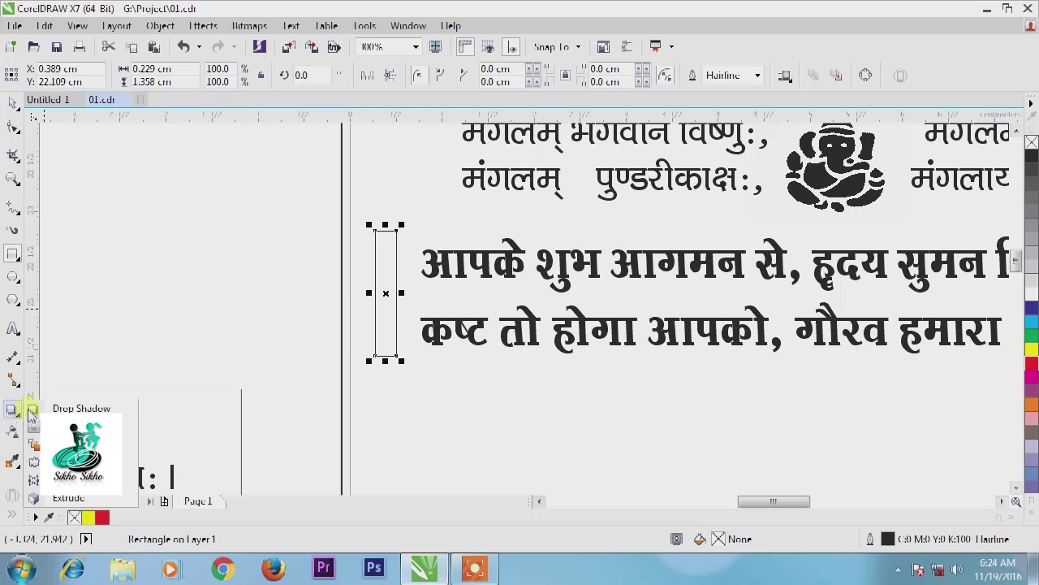
pyautogui.click(33, 479)
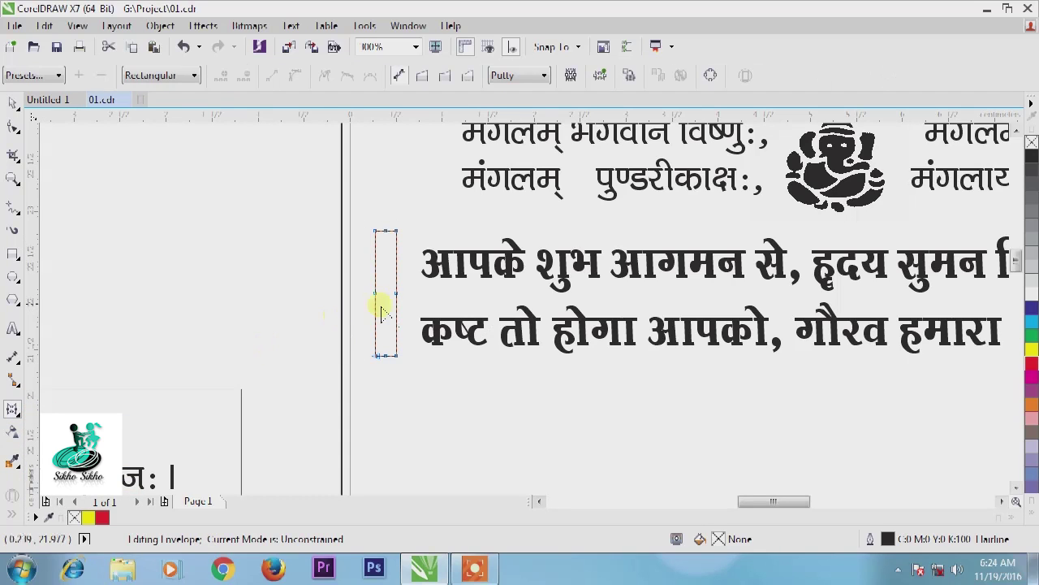
pyautogui.moveTo(396, 292)
pyautogui.mouseDown()
pyautogui.moveTo(376, 290)
pyautogui.moveTo(385, 290)
pyautogui.mouseUp()
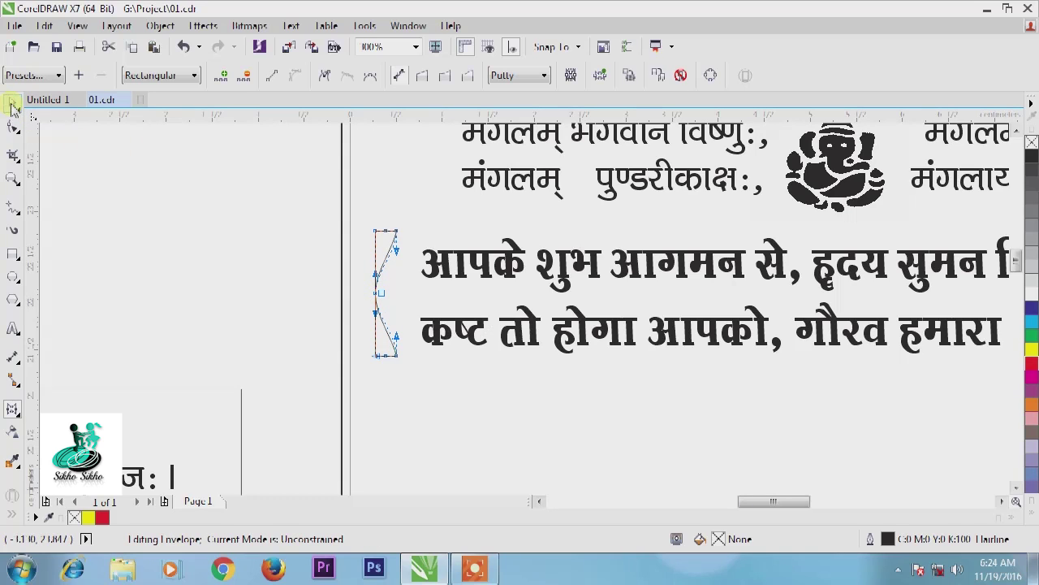
pyautogui.click(13, 105)
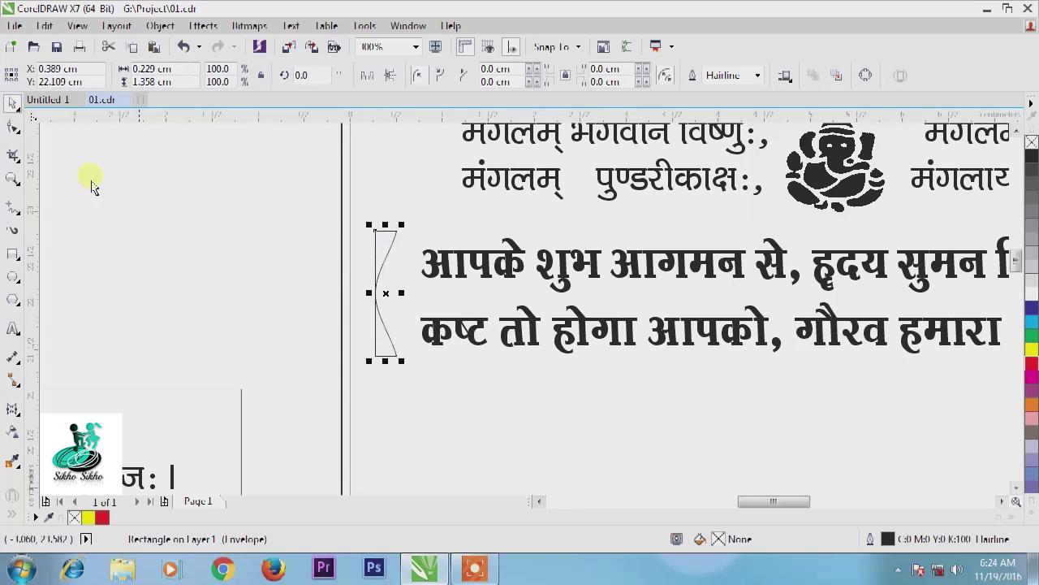
# Step: Fill the curved bracket shape with black and move it right, close against the start of the verse
pyautogui.click(1032, 157)
pyautogui.click(245, 277)
pyautogui.moveTo(382, 284); pyautogui.dragTo(405, 268)
pyautogui.click(237, 256)
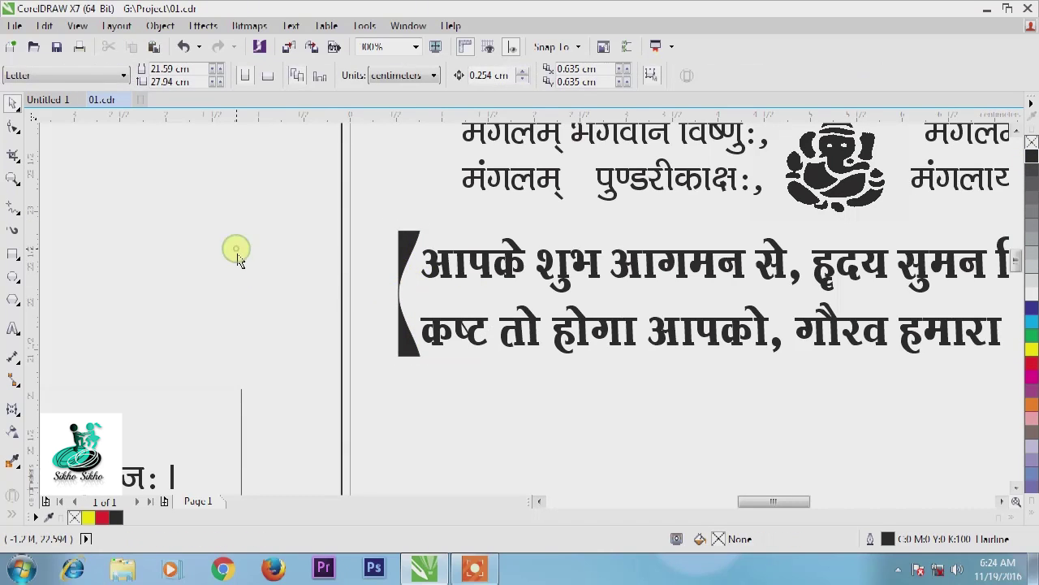
# Step: Place a copy of the black bracket at the right end of the verse and mirror it horizontally
pyautogui.scroll(-3, 237, 256)
pyautogui.scroll(4, 280, 259)
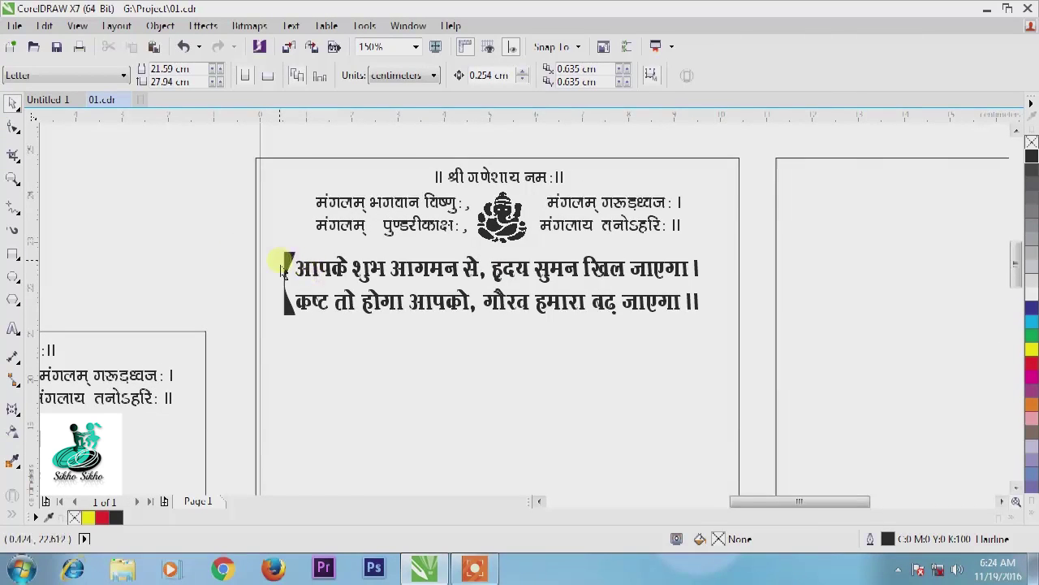
pyautogui.scroll(2, 282, 268)
pyautogui.click(285, 272)
pyautogui.scroll(-2, 268, 286)
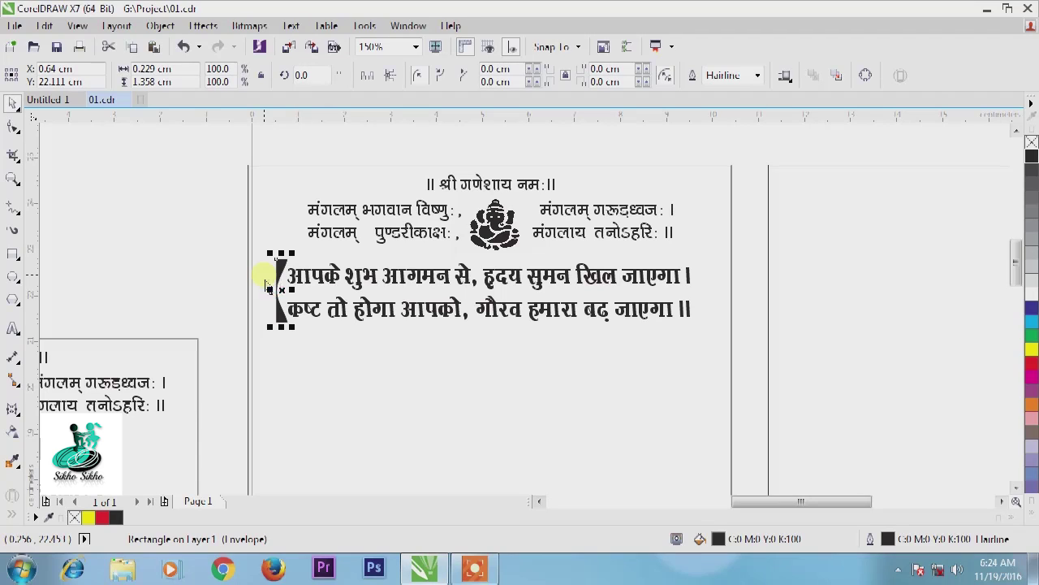
pyautogui.click(214, 255)
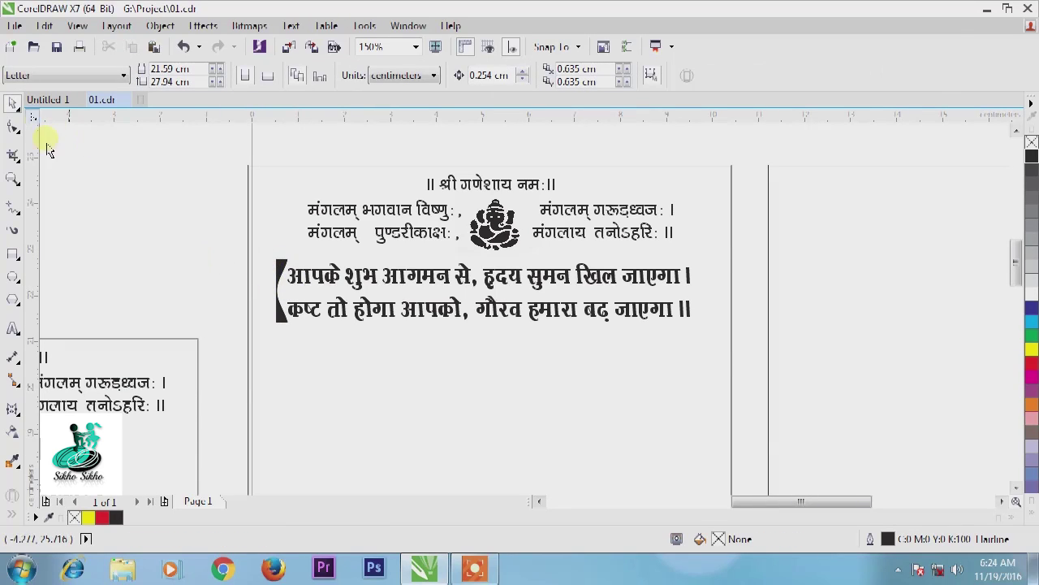
pyautogui.moveTo(286, 276); pyautogui.dragTo(713, 279)
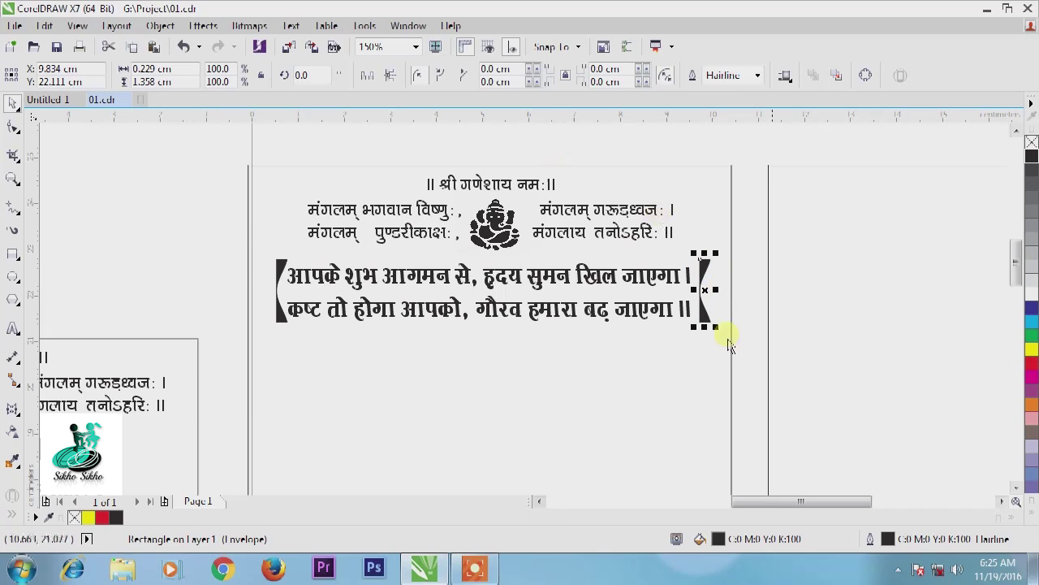
pyautogui.click(364, 78)
# Step: Shift the mirrored bracket left so it sits close against the end of the verse
pyautogui.scroll(2, 739, 296)
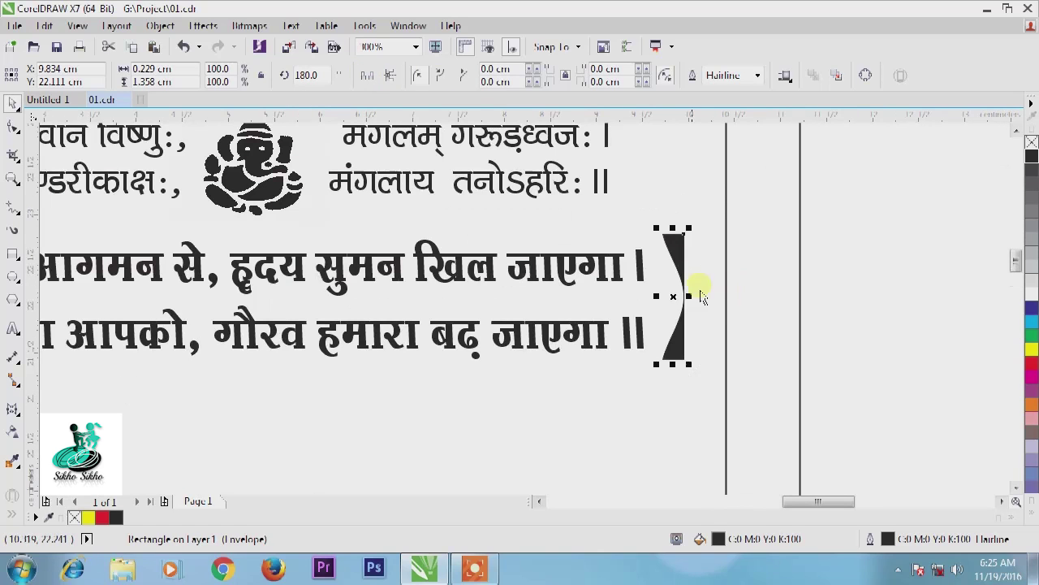
pyautogui.moveTo(683, 306); pyautogui.dragTo(660, 294)
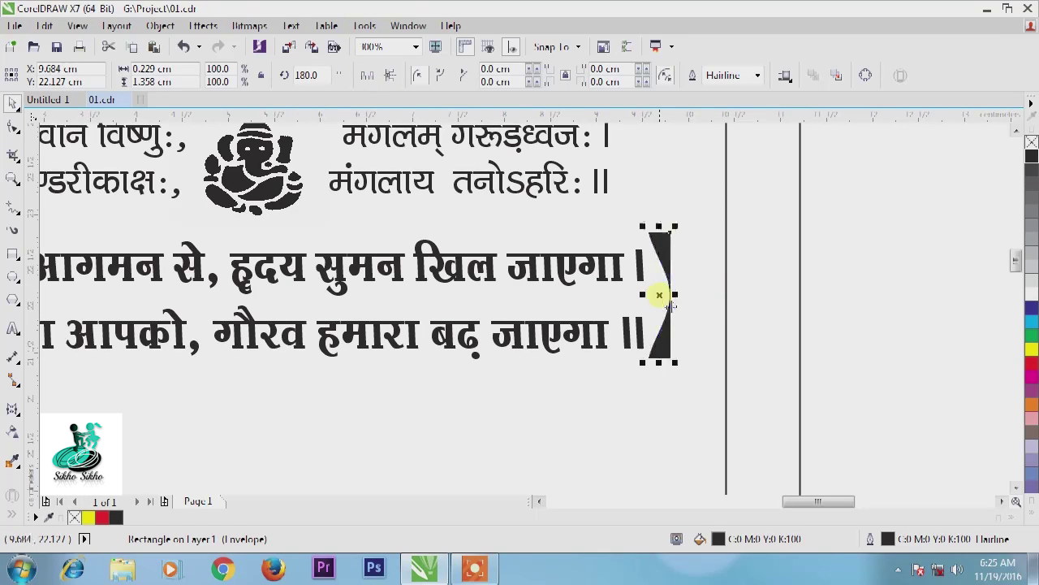
pyautogui.scroll(-2, 672, 278)
pyautogui.click(571, 334)
pyautogui.scroll(-2, 666, 243)
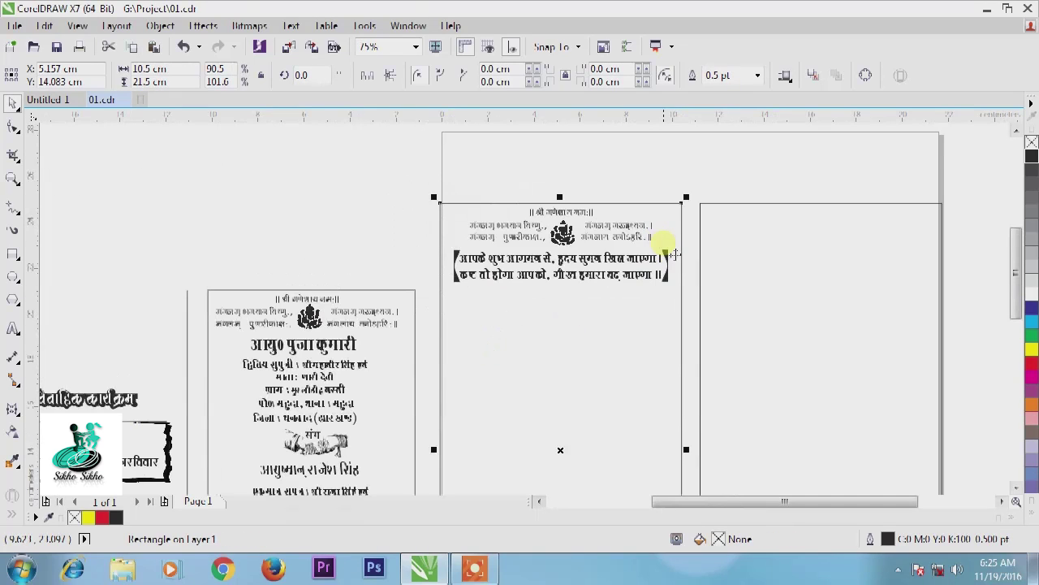
pyautogui.click(323, 209)
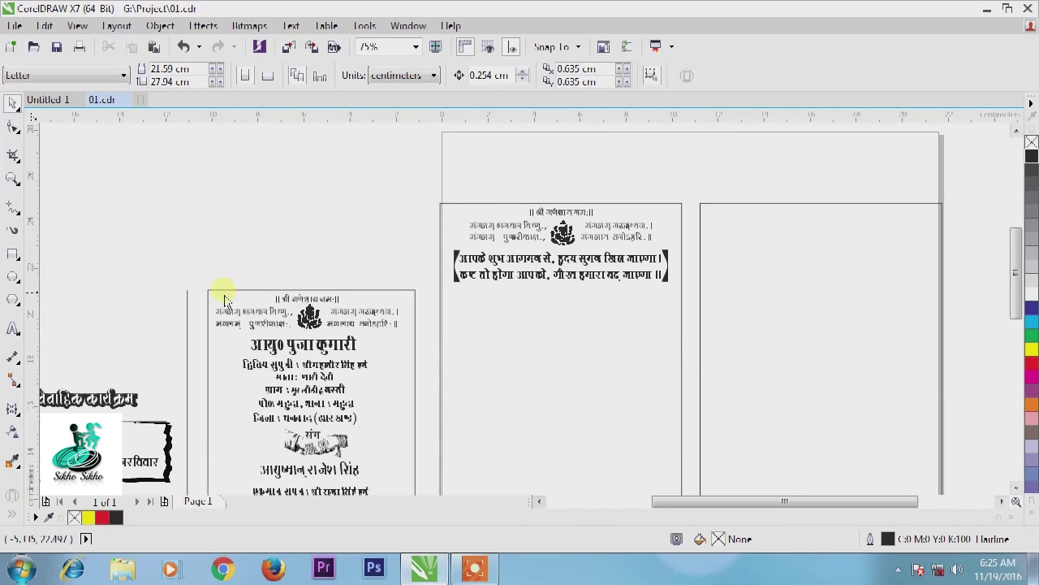
# Step: Delete the outer frame rectangle around the old wedding programme layout beside the page
pyautogui.scroll(-2, 226, 301)
pyautogui.scroll(2, 220, 318)
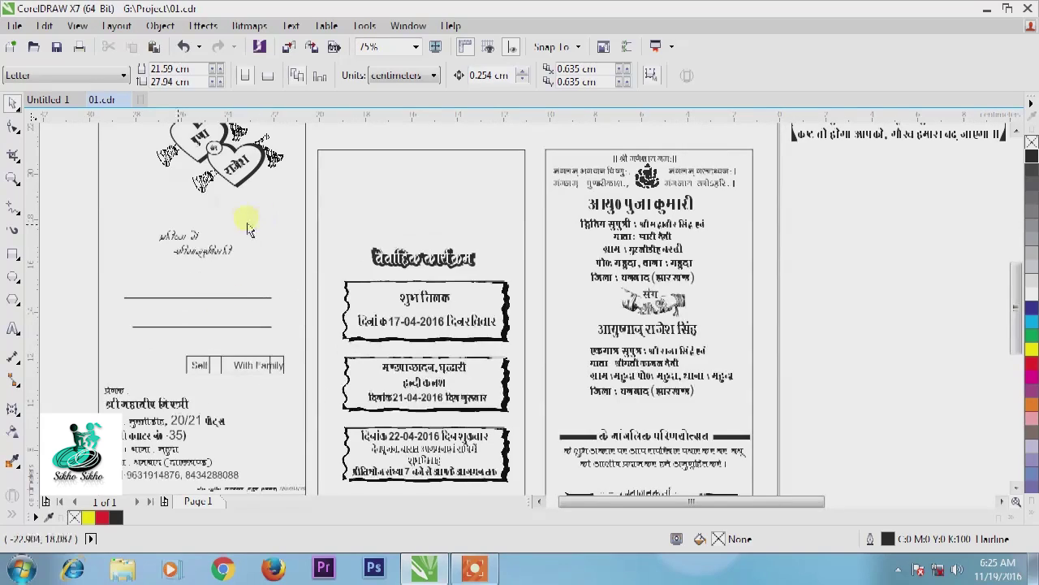
pyautogui.scroll(-3, 234, 291)
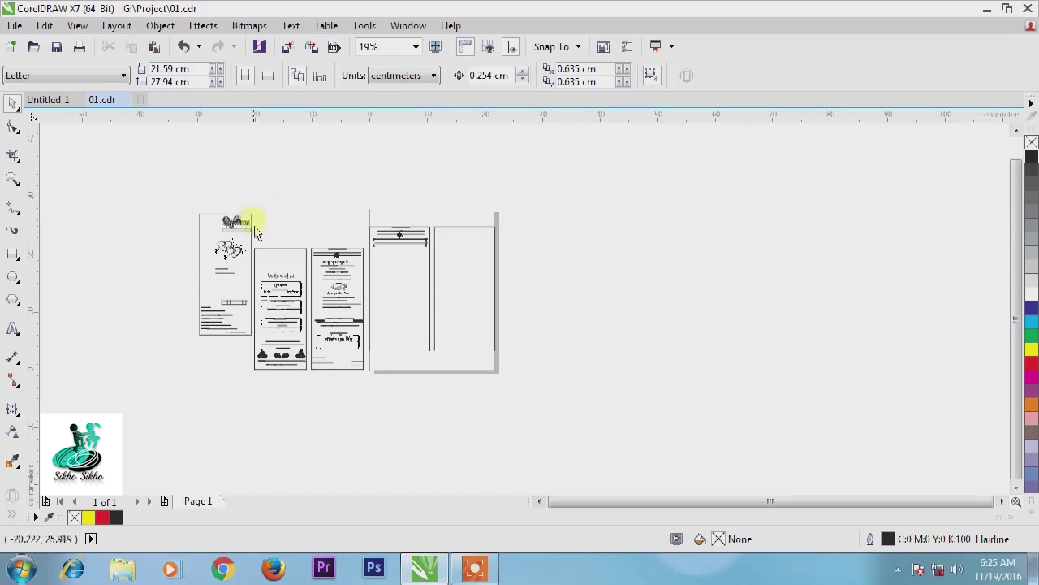
pyautogui.click(280, 250)
pyautogui.press('Delete')
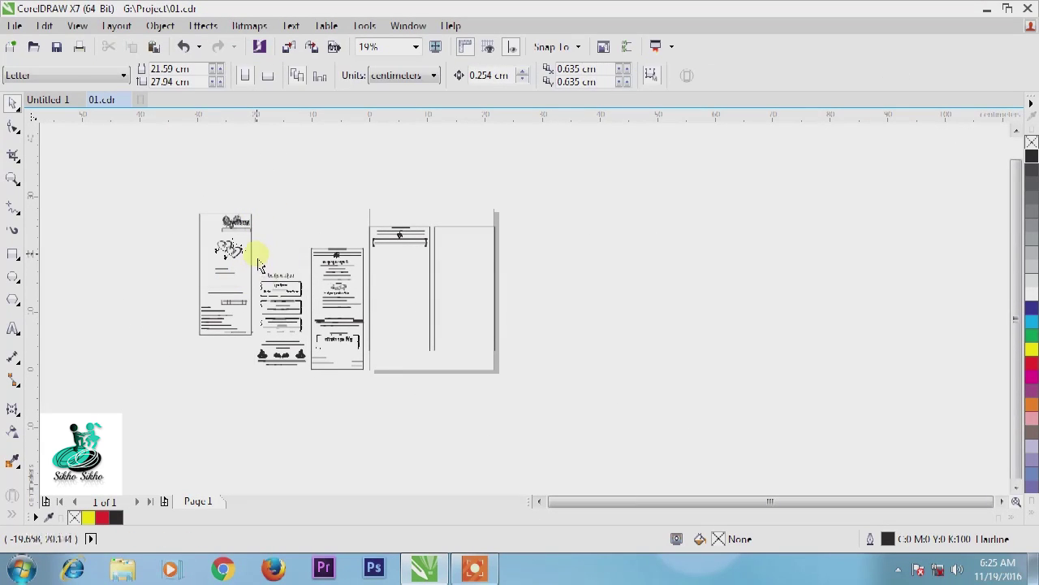
# Step: Move the वैवाहिक कार्यक्रम heading from the old layout into the page's left panel, centred just beneath the bracketed verse
pyautogui.moveTo(258, 249); pyautogui.dragTo(398, 238)
pyautogui.scroll(3, 399, 238)
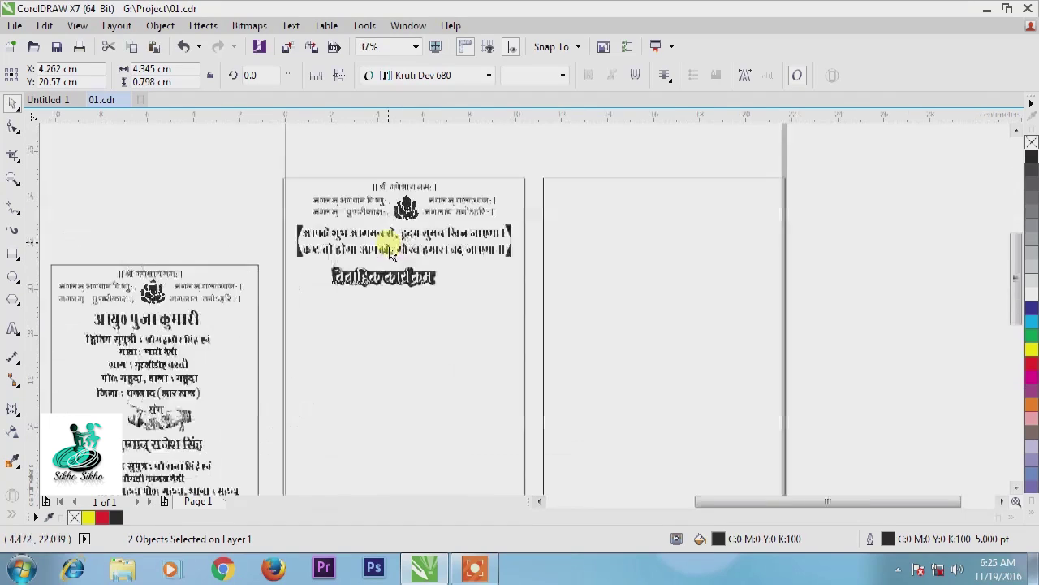
pyautogui.scroll(3, 390, 278)
pyautogui.moveTo(405, 284); pyautogui.dragTo(429, 275)
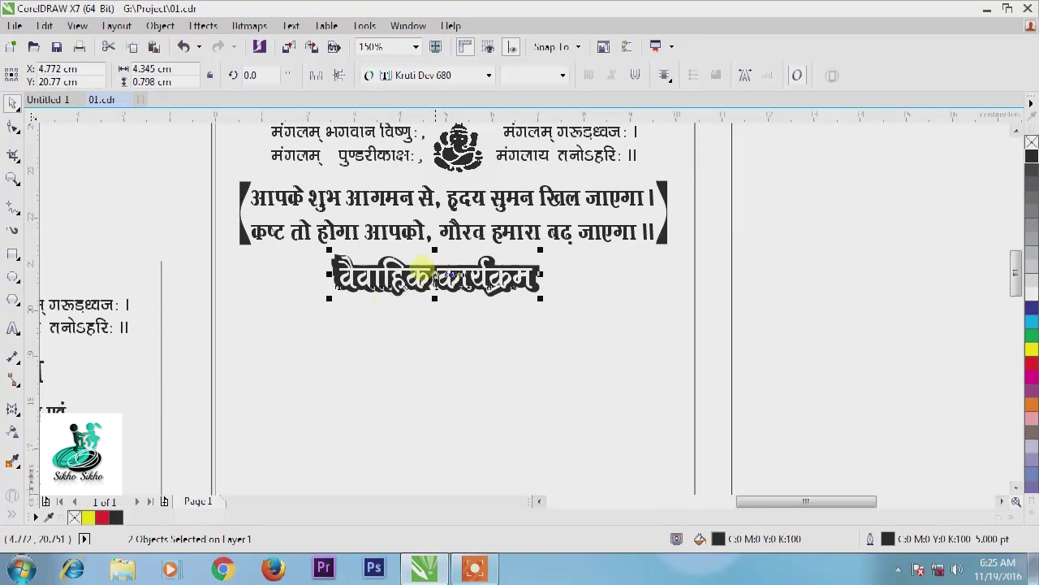
pyautogui.click(828, 263)
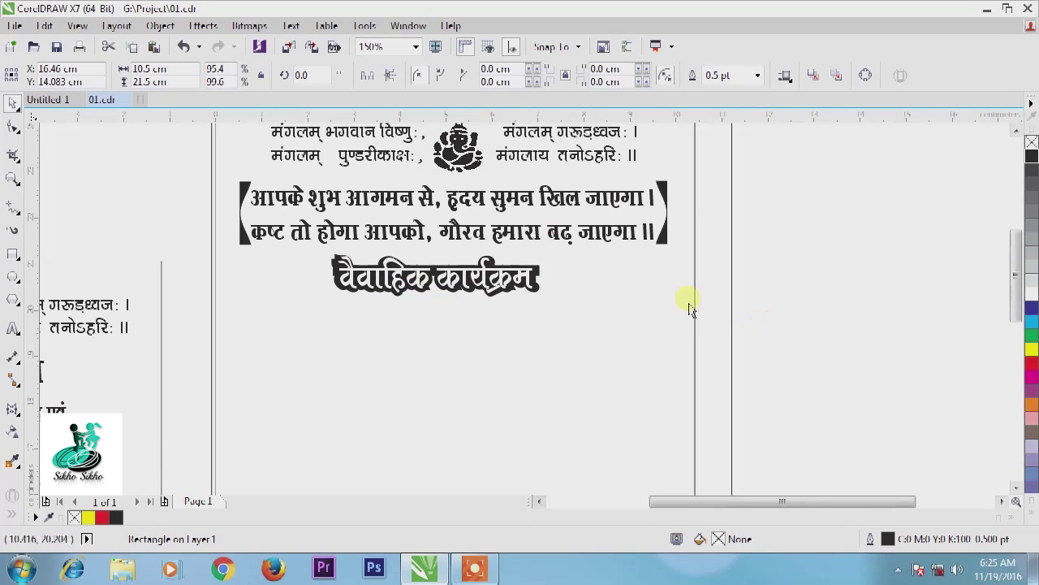
pyautogui.scroll(-2, 686, 297)
pyautogui.click(302, 175)
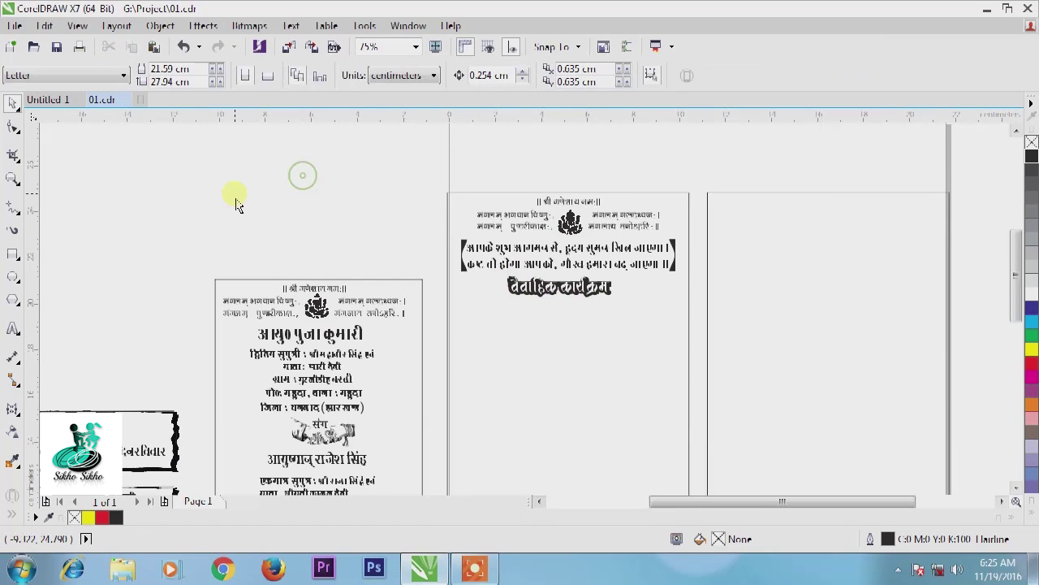
pyautogui.scroll(2, 559, 289)
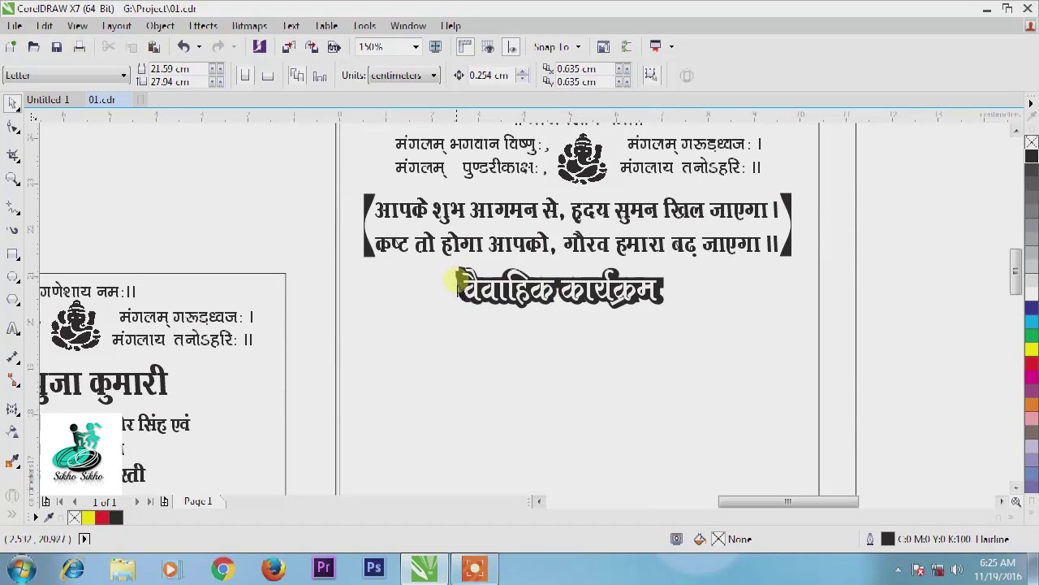
# Step: Add the artistic text वैवाहिक कार्यक्रम above the old invitation layout beside the page, in BHARTIYA HINDI_014 at 24 pt
pyautogui.scroll(-2, 719, 336)
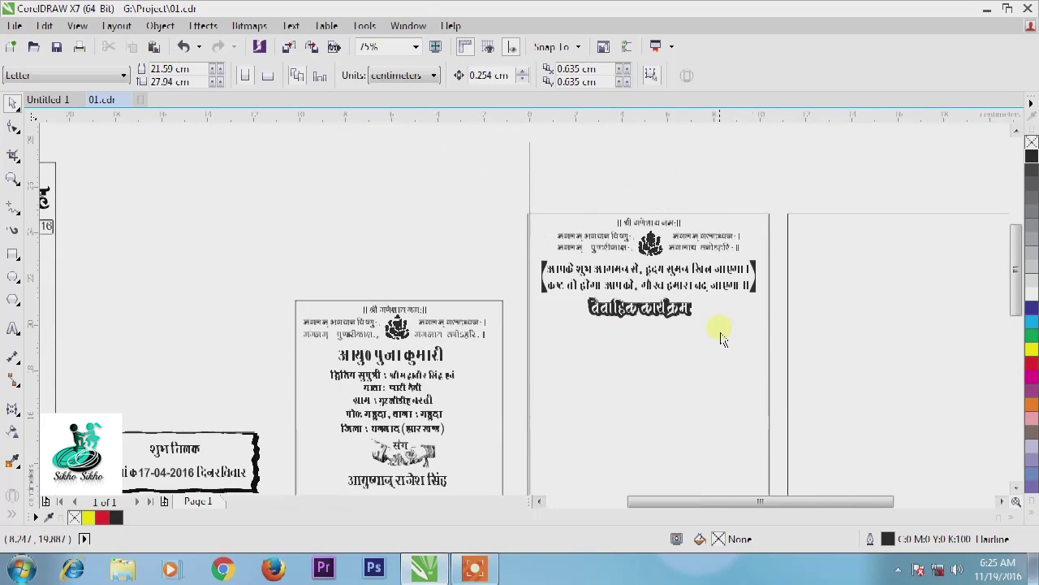
pyautogui.scroll(2, 398, 246)
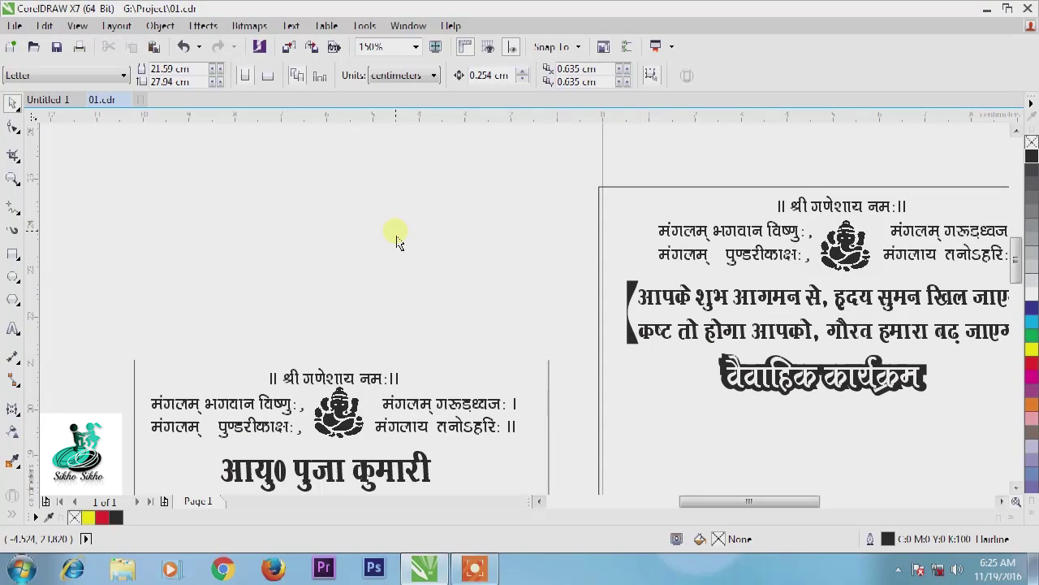
pyautogui.press('F8')
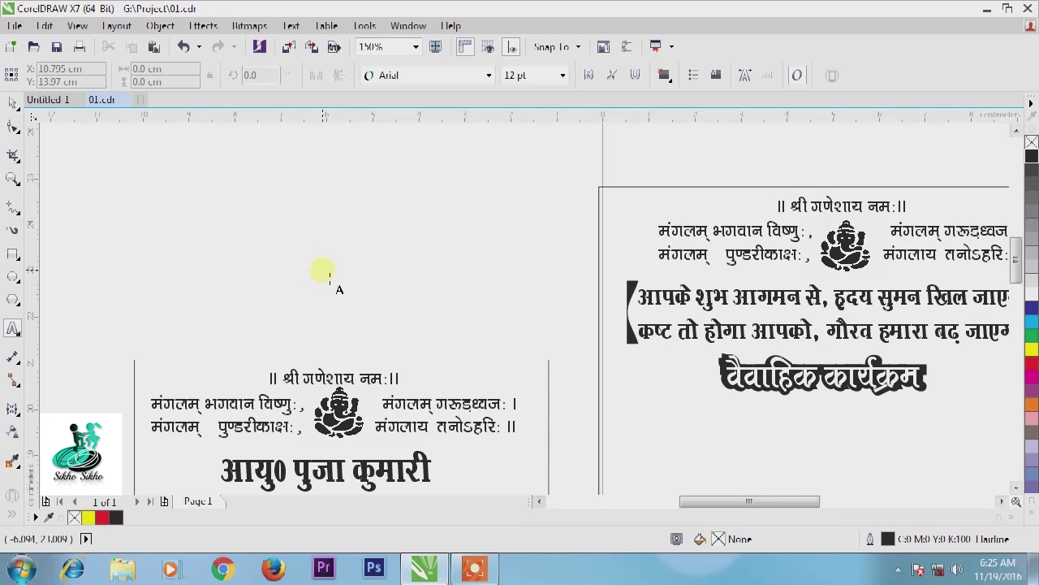
pyautogui.click(12, 327)
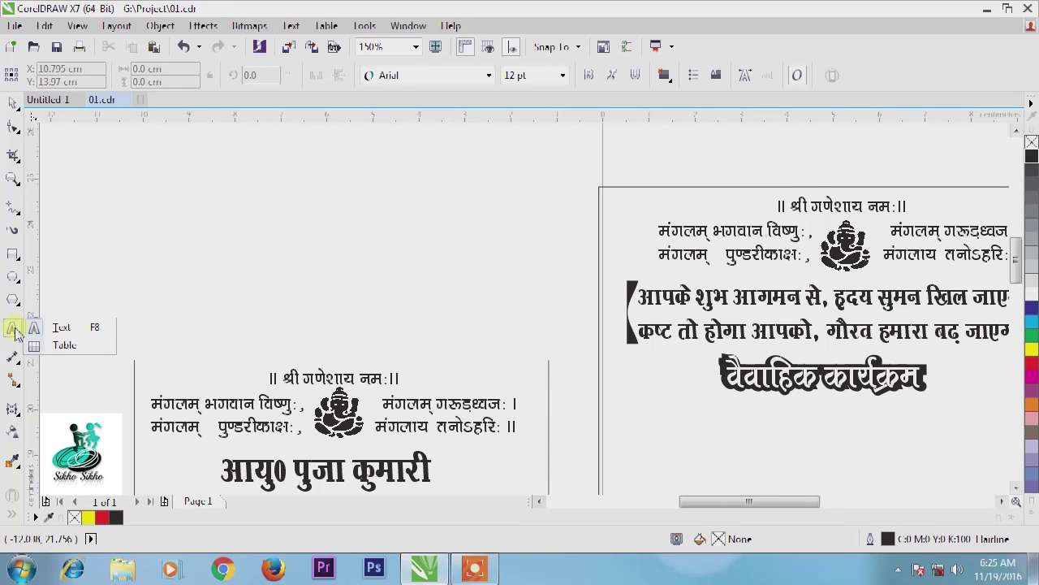
pyautogui.click(63, 328)
pyautogui.click(302, 268)
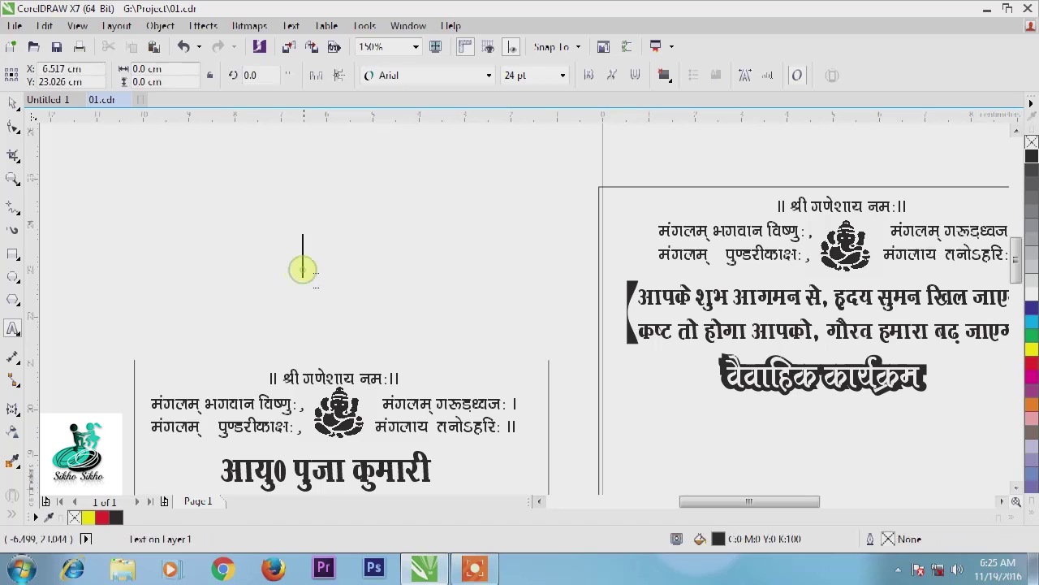
pyautogui.click(457, 76)
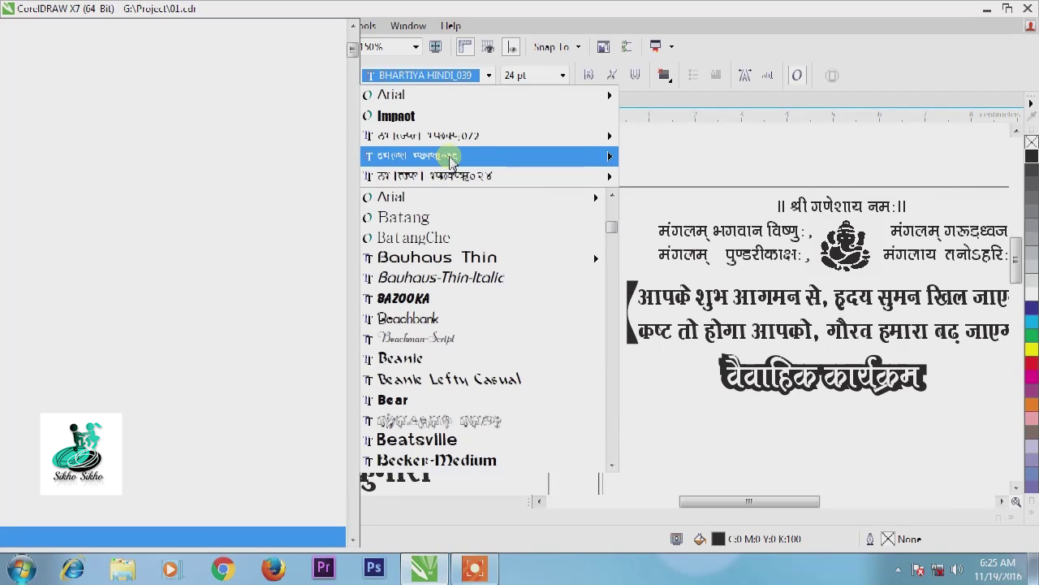
pyautogui.click(192, 286)
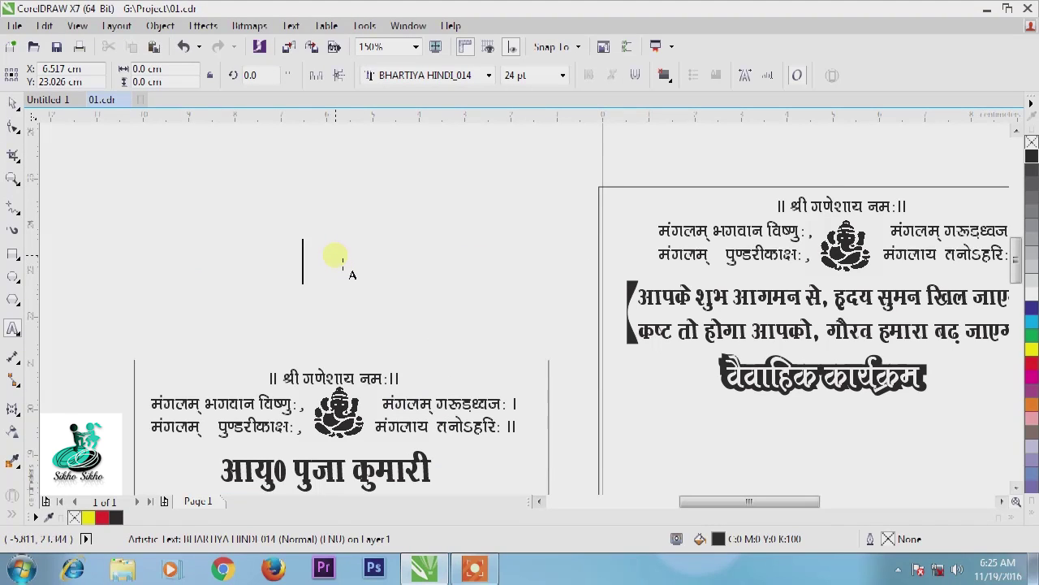
pyautogui.click(334, 257)
pyautogui.write('वैवाहि')
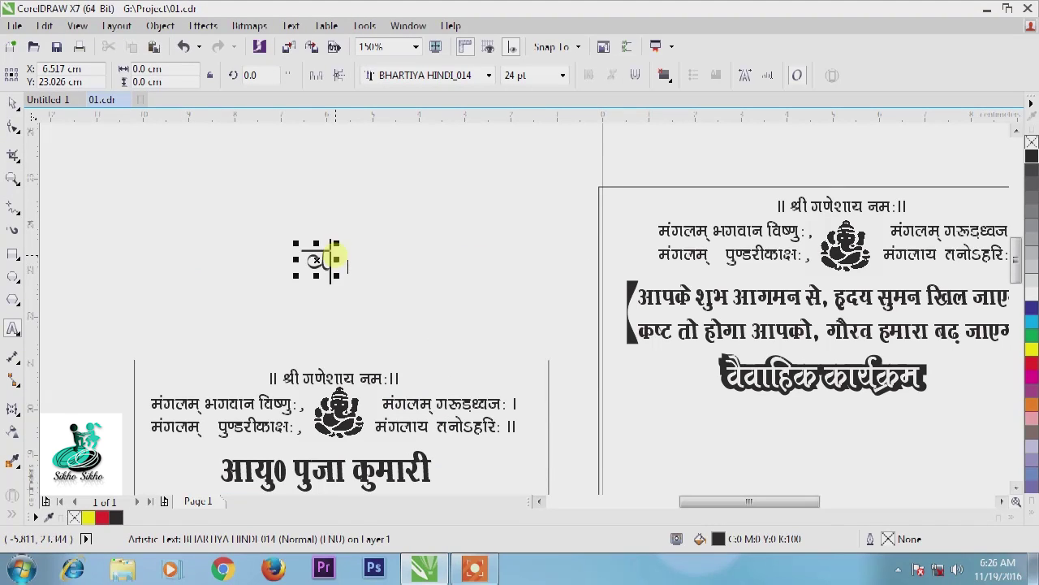
pyautogui.write('क ')
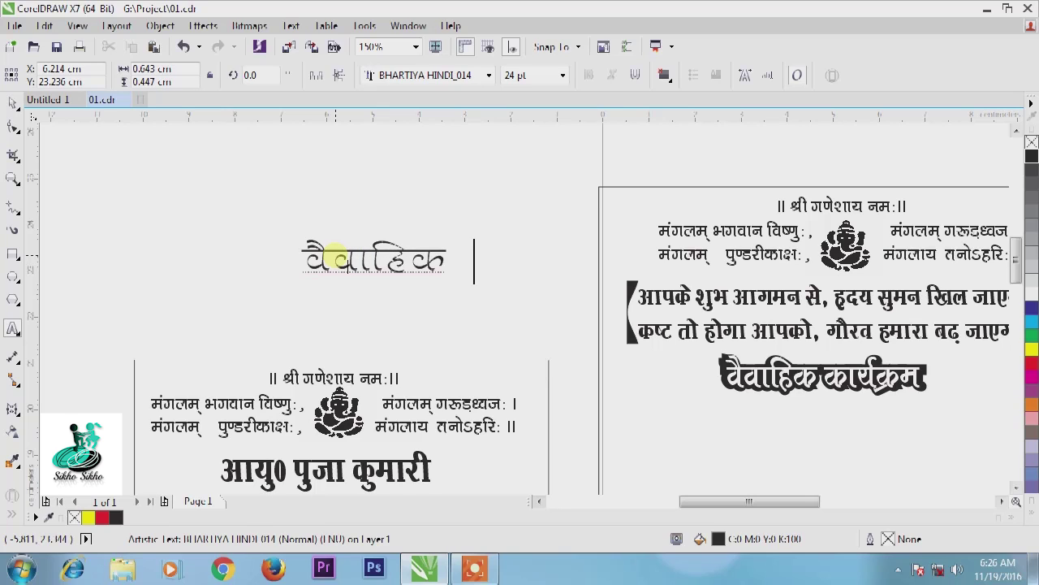
pyautogui.write('कार्यक्रम')
# Step: Enlarge the new वैवाहिक कार्यक्रम text to about 31.1 pt and place a copy just beneath it
pyautogui.click(13, 104)
pyautogui.moveTo(462, 257); pyautogui.dragTo(390, 258)
pyautogui.click(421, 177)
pyautogui.click(420, 244)
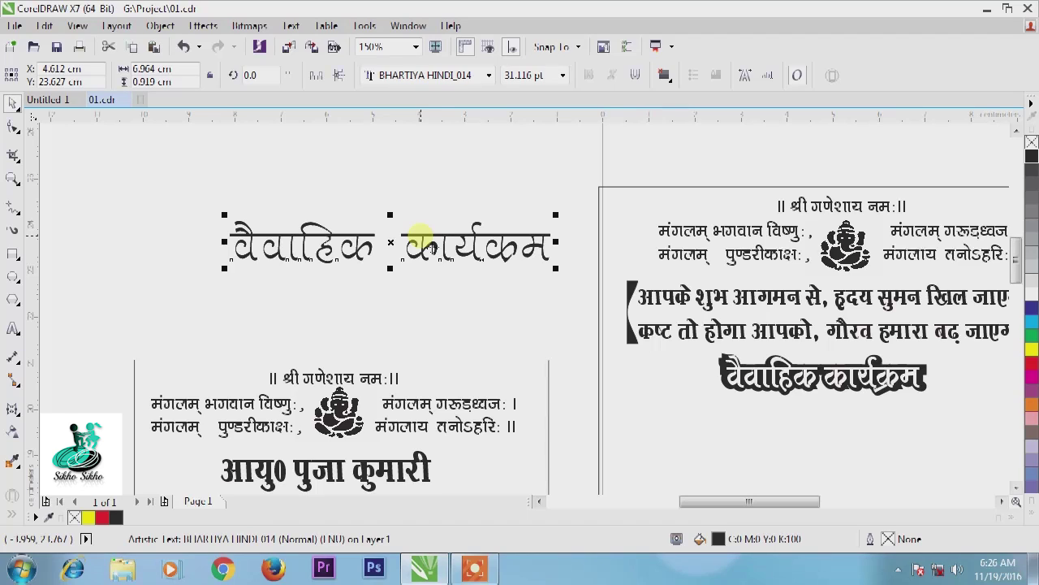
pyautogui.click(420, 204)
pyautogui.click(423, 261)
pyautogui.moveTo(423, 261); pyautogui.dragTo(423, 333)
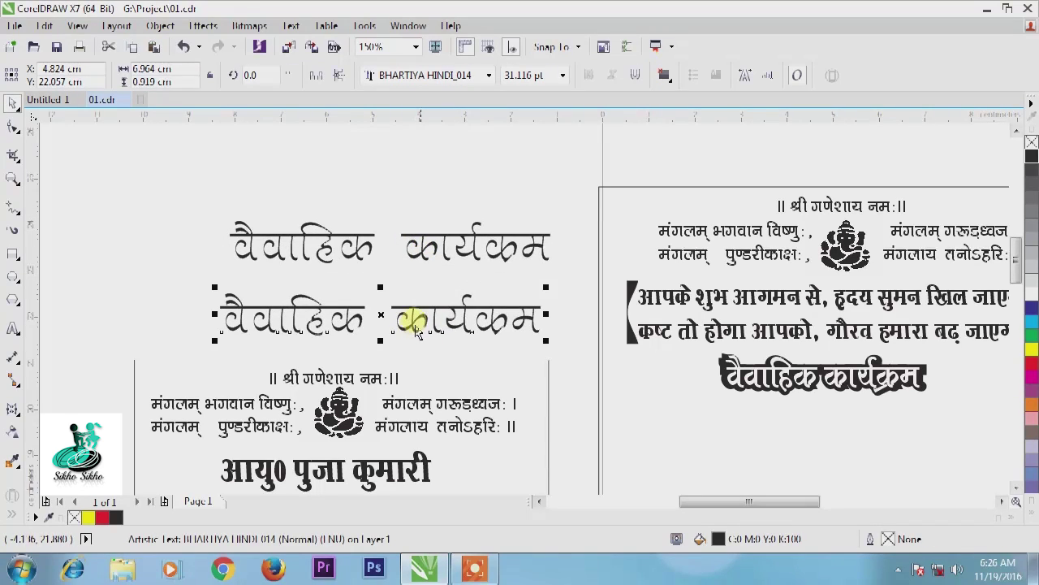
# Step: Give the upper वैवाहिक कार्यक्रम text a black 5 pt outline with rounded corners
pyautogui.click(439, 244)
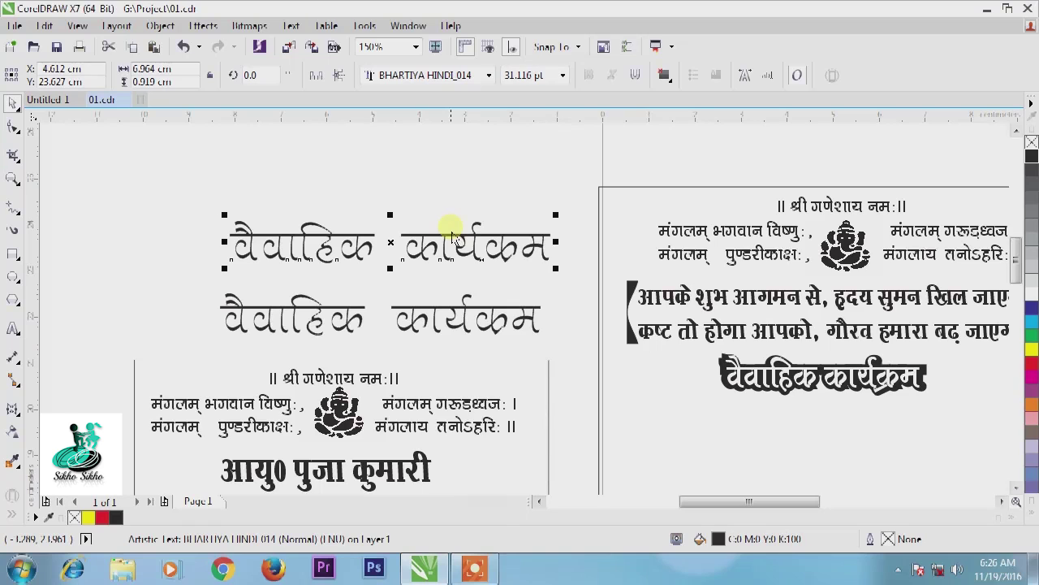
pyautogui.press('F12')
pyautogui.moveTo(470, 115); pyautogui.dragTo(662, 112)
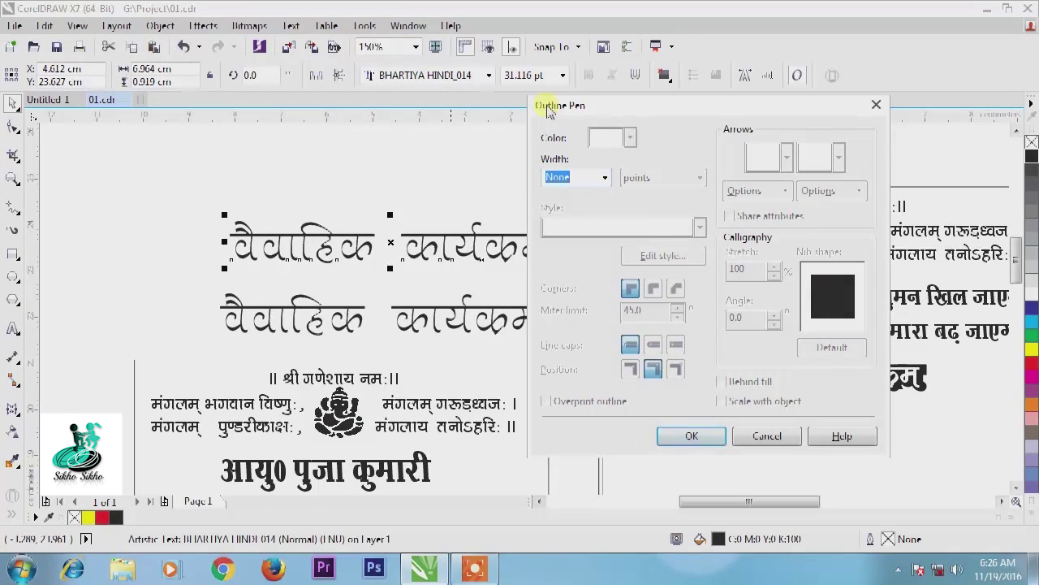
pyautogui.click(605, 177)
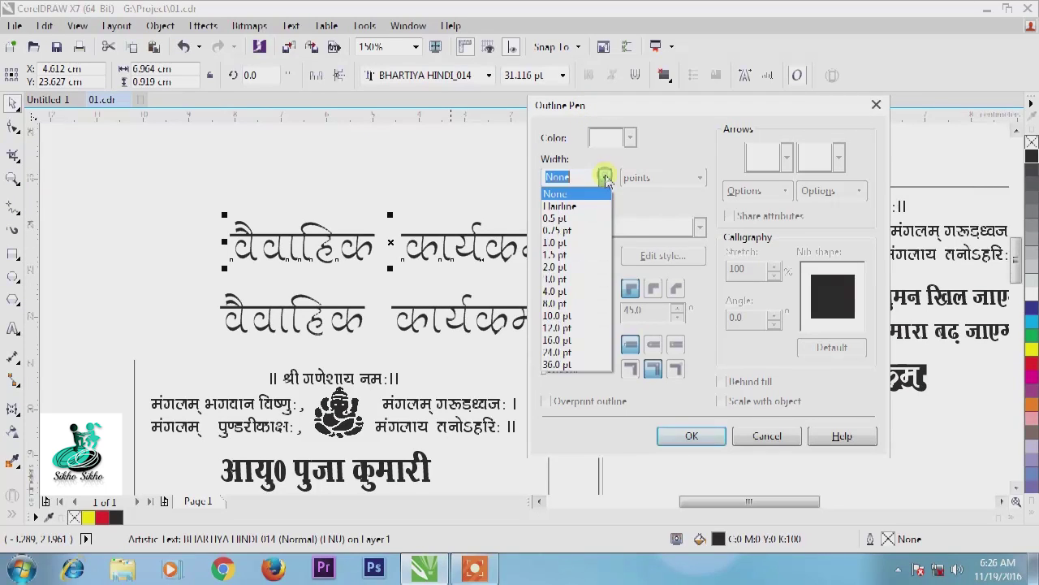
pyautogui.click(556, 290)
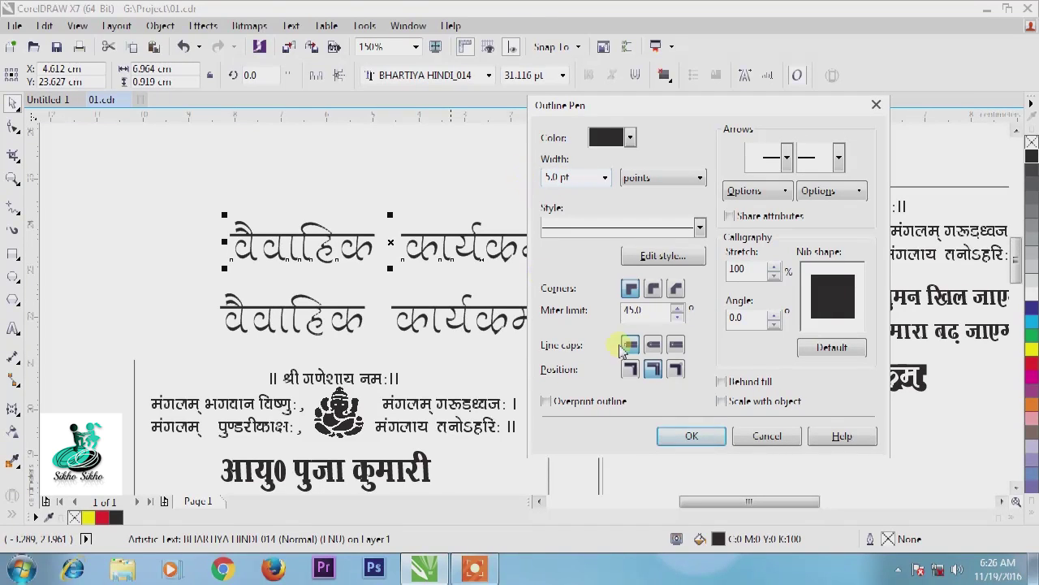
pyautogui.click(653, 288)
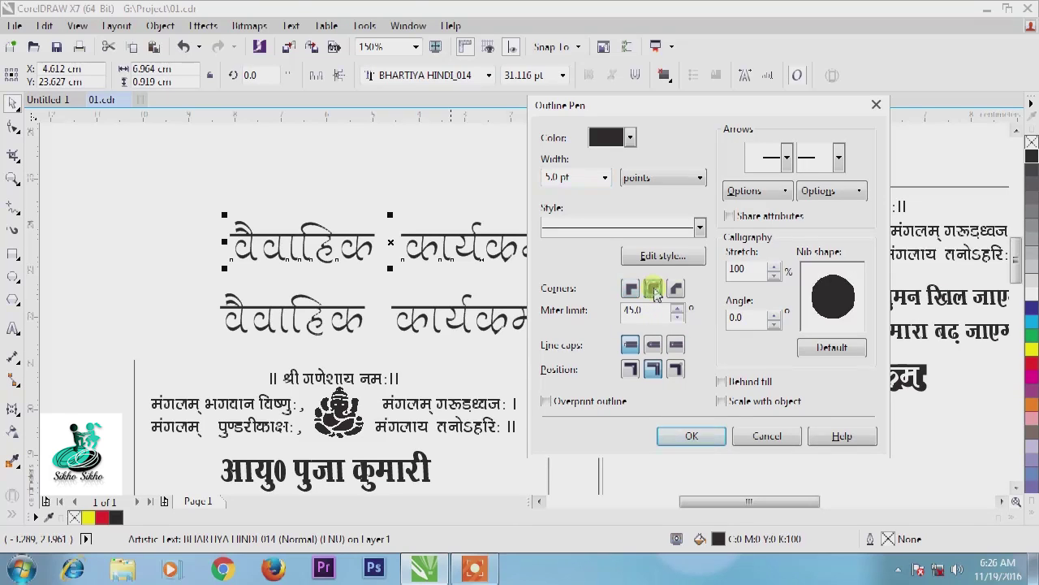
pyautogui.click(692, 436)
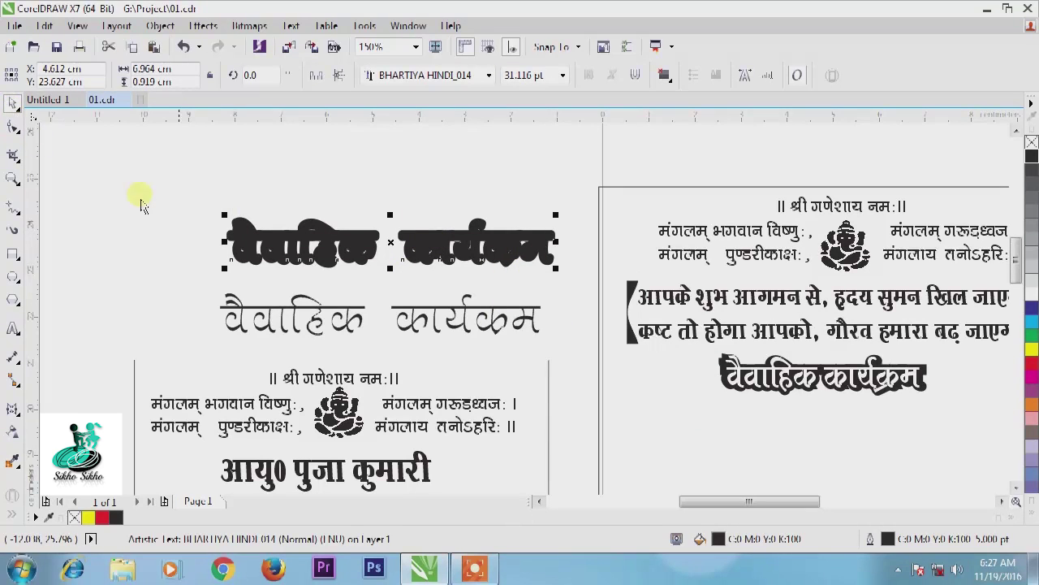
# Step: Align the plain copy exactly over the outlined text by right edges and vertical centres, and fill both with white
pyautogui.click(186, 190)
pyautogui.click(325, 313)
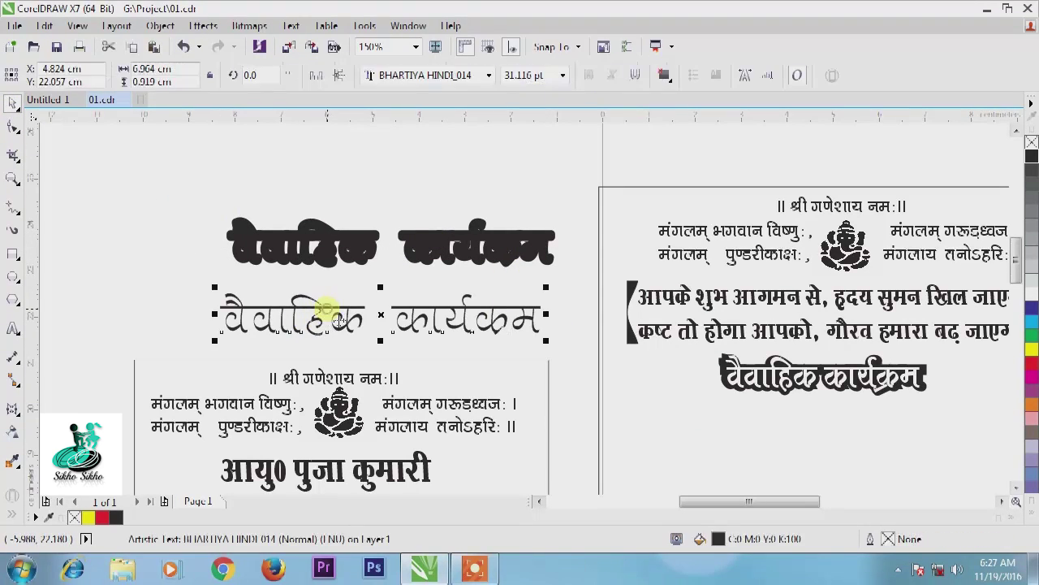
pyautogui.keyDown('shift'); pyautogui.click(353, 238); pyautogui.keyUp('shift')
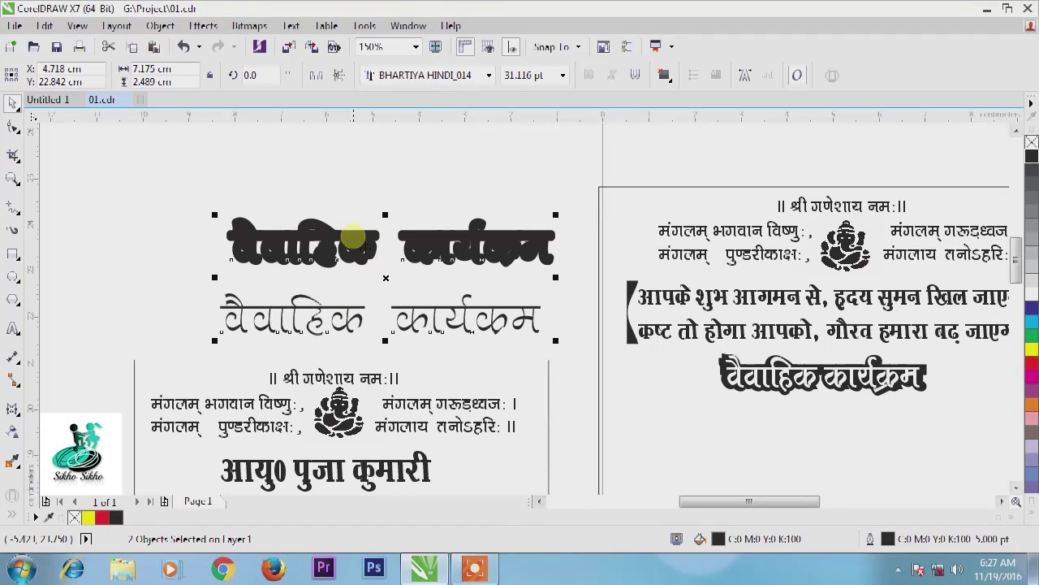
pyautogui.press('e')
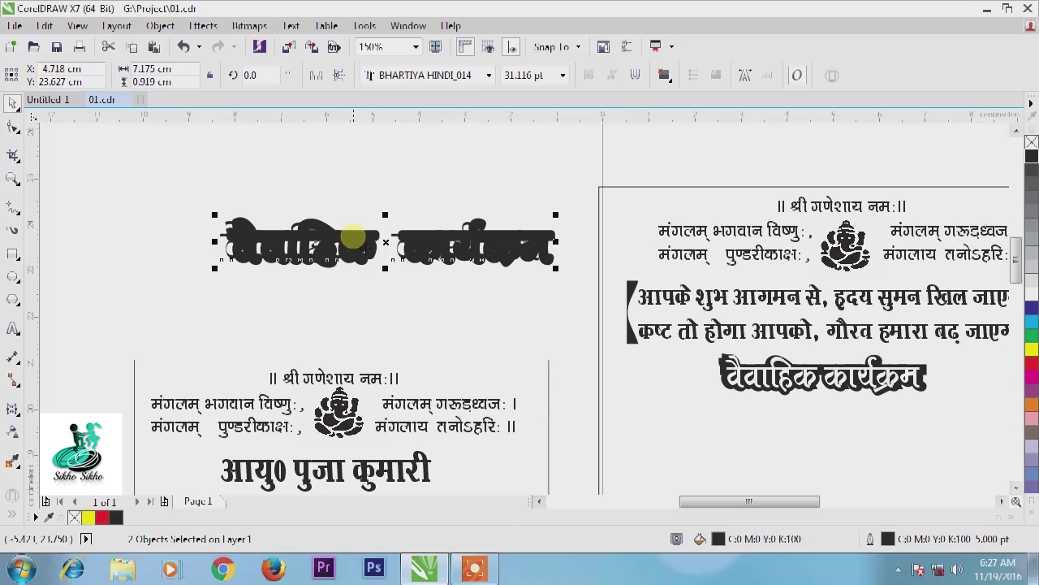
pyautogui.hotkey('ctrl', 'z')
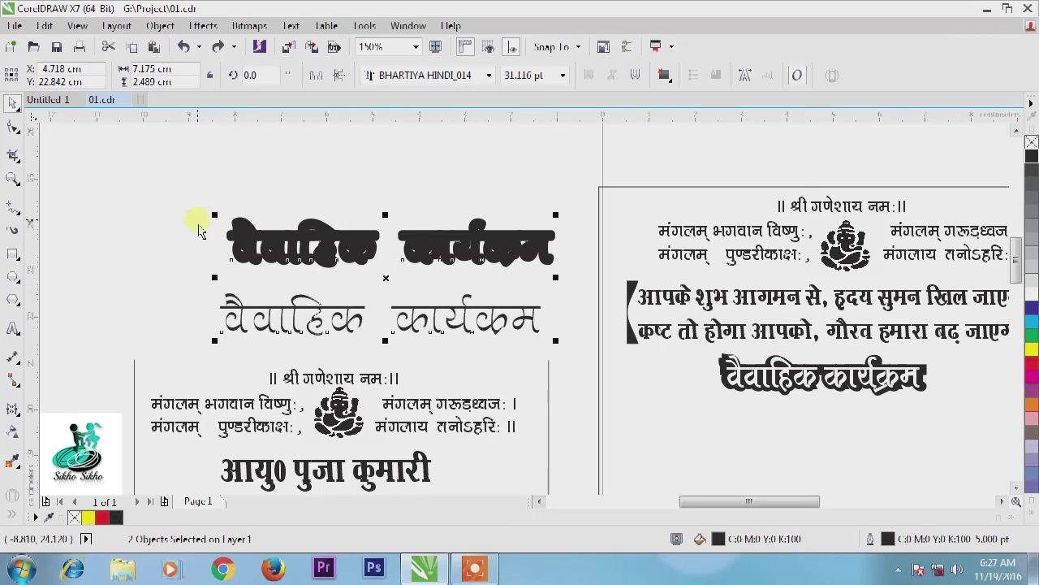
pyautogui.press('r')
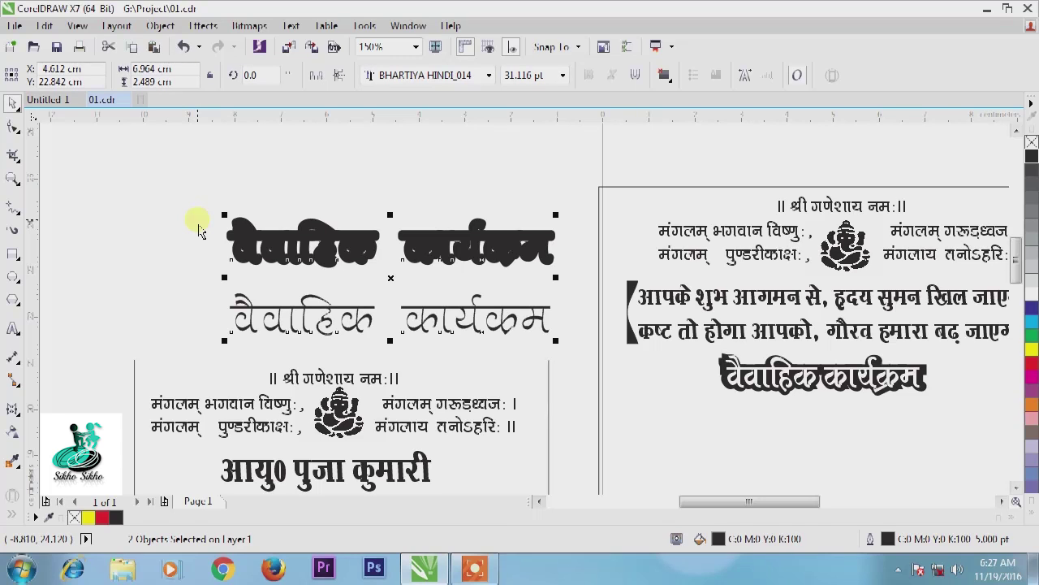
pyautogui.press('e')
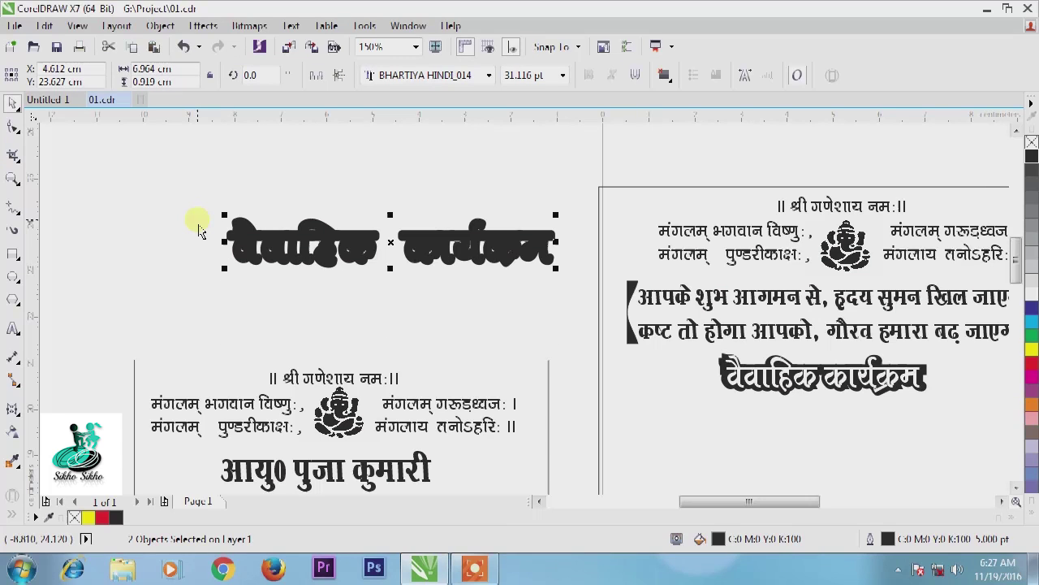
pyautogui.click(1031, 294)
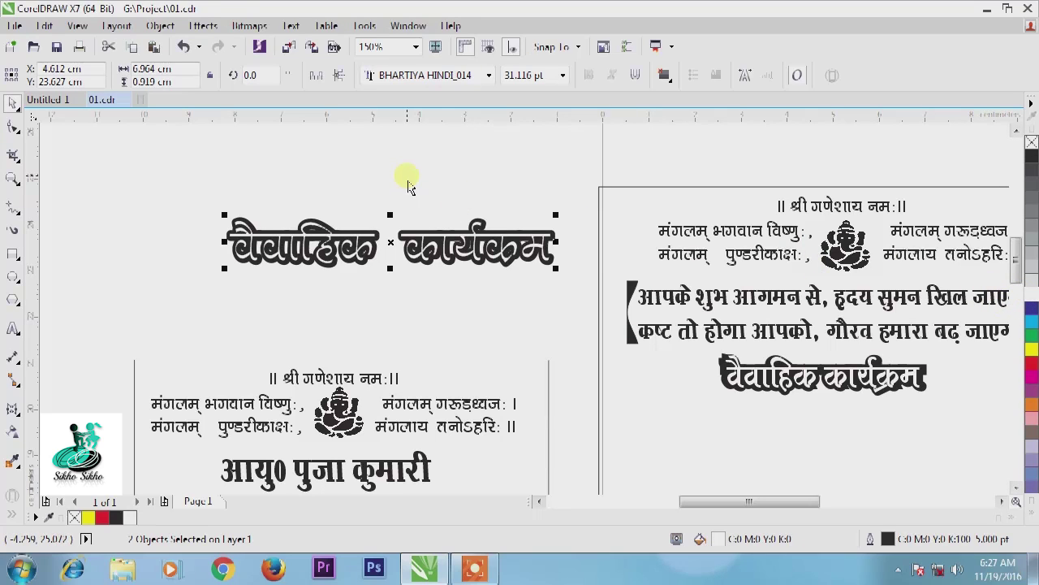
pyautogui.click(408, 187)
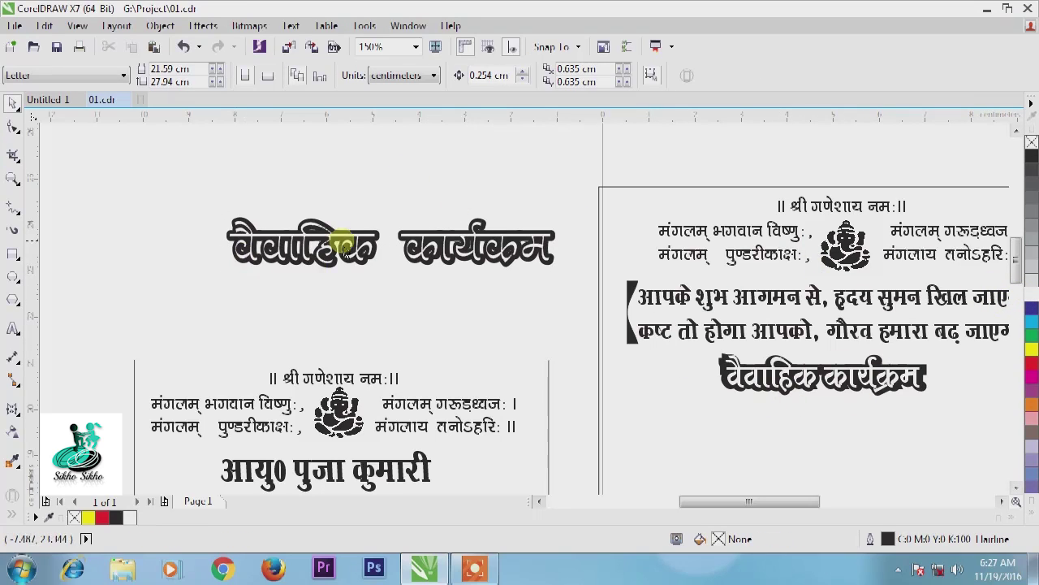
# Step: Stretch the outlined text outward at its right end to a width of about 7.04 cm
pyautogui.scroll(2, 536, 243)
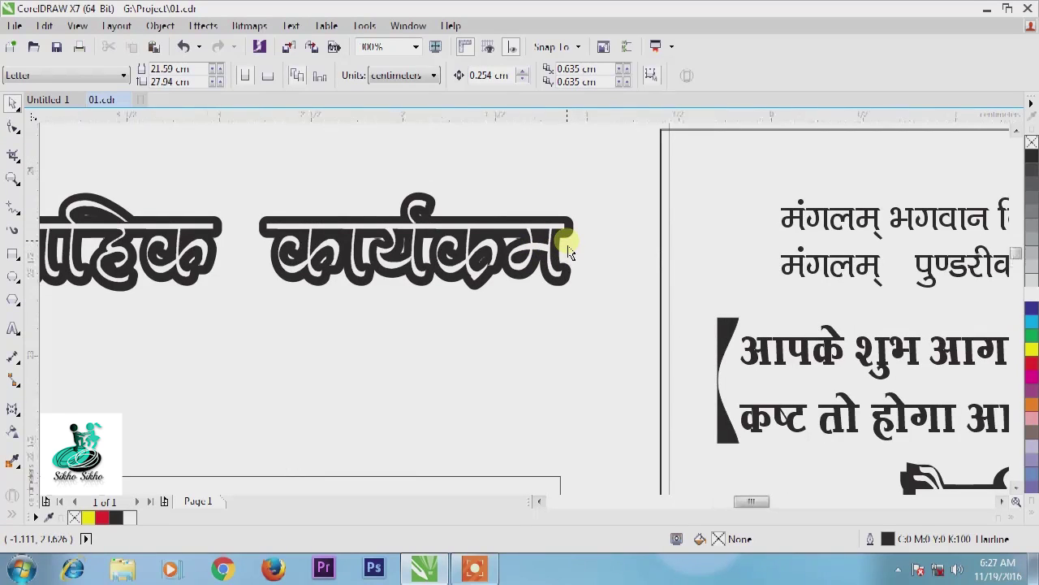
pyautogui.scroll(4, 569, 244)
pyautogui.click(575, 260)
pyautogui.moveTo(575, 253); pyautogui.dragTo(605, 252)
pyautogui.scroll(-4, 615, 251)
pyautogui.scroll(-2, 619, 323)
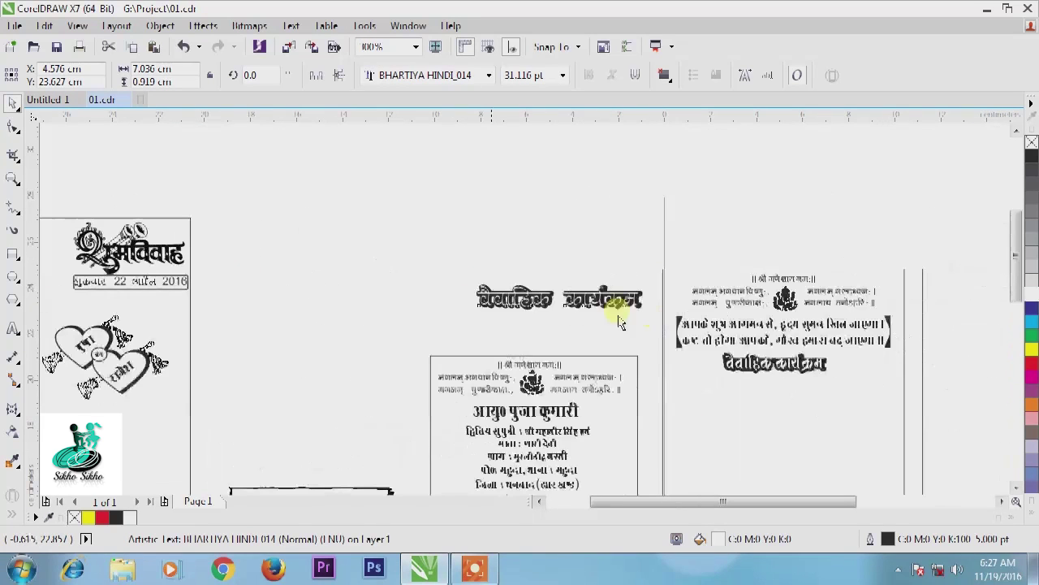
# Step: Stretch the outlined text outward at its left end to a width of about 7.12 cm
pyautogui.scroll(3, 478, 293)
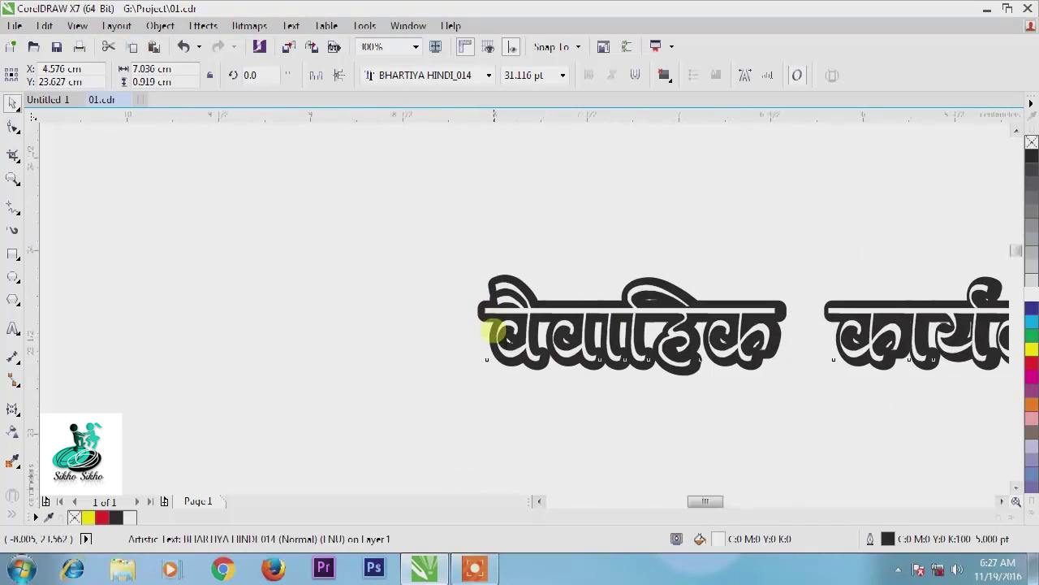
pyautogui.scroll(4, 492, 330)
pyautogui.moveTo(468, 322); pyautogui.dragTo(436, 311)
pyautogui.scroll(-7, 342, 307)
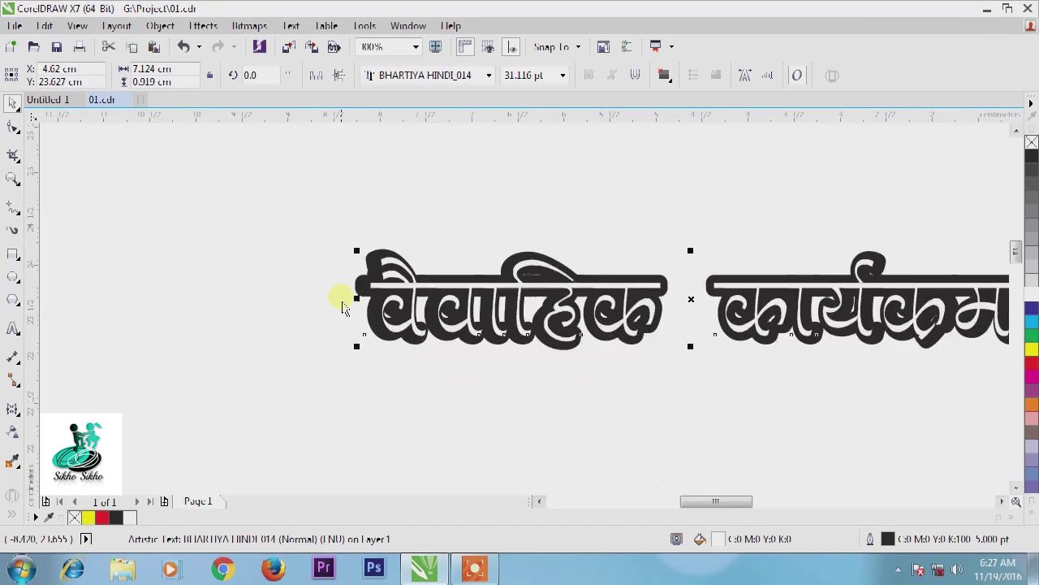
pyautogui.scroll(-3, 342, 307)
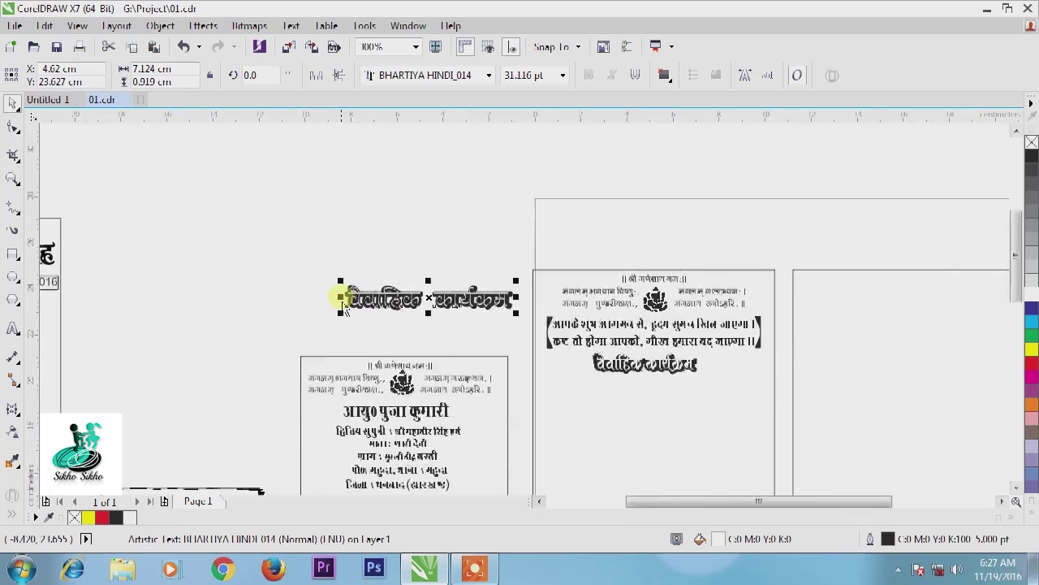
# Step: Remove the old वैवाहिक कार्यक्रम heading from beneath the bracketed verse in the page's left panel
pyautogui.scroll(3, 436, 324)
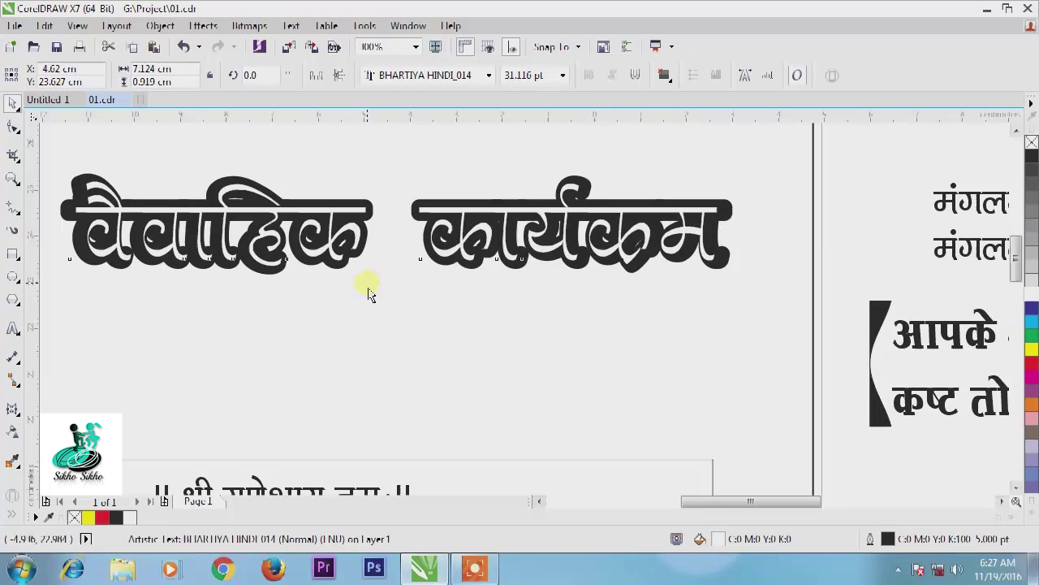
pyautogui.scroll(-2, 366, 290)
pyautogui.click(325, 302)
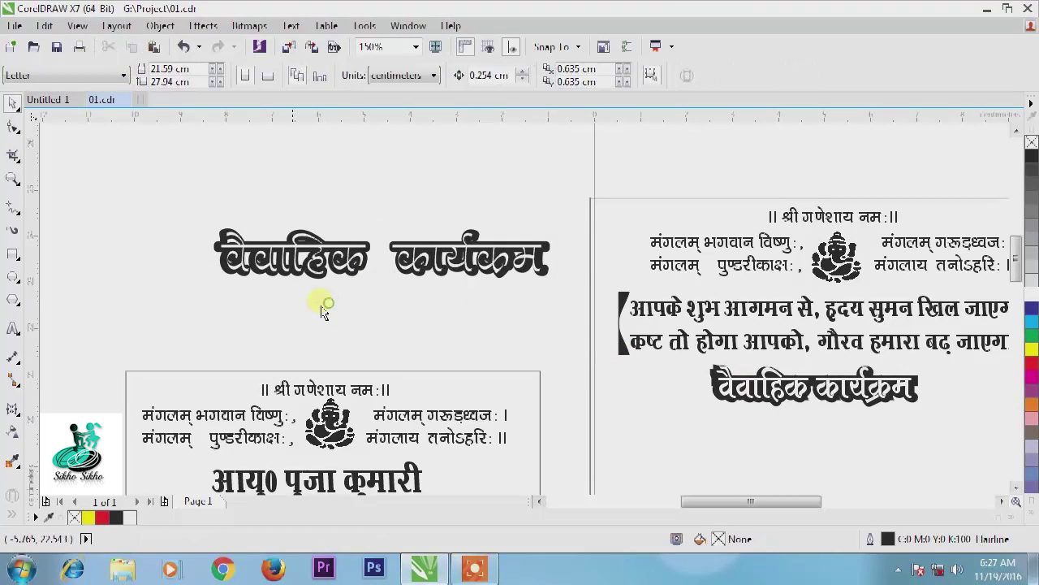
pyautogui.moveTo(157, 198); pyautogui.dragTo(572, 324)
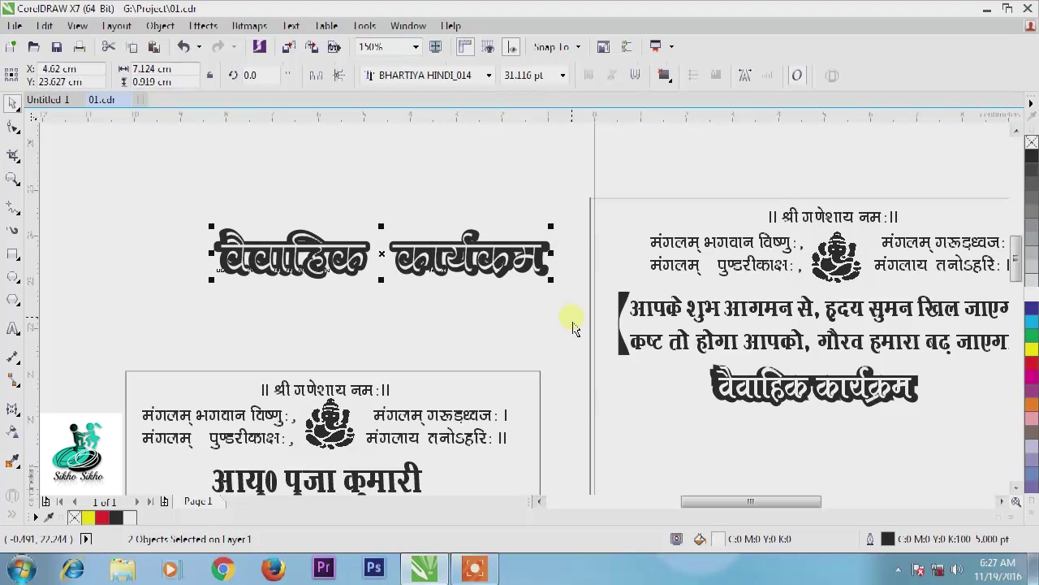
pyautogui.click(317, 337)
pyautogui.click(862, 393)
pyautogui.moveTo(862, 393); pyautogui.dragTo(382, 276)
# Step: Move both layers of the new outlined वैवाहिक कार्यक्रम heading into the left panel, just beneath the bracketed verse
pyautogui.moveTo(162, 192); pyautogui.dragTo(591, 323)
pyautogui.click(380, 255)
pyautogui.moveTo(388, 263); pyautogui.dragTo(877, 389)
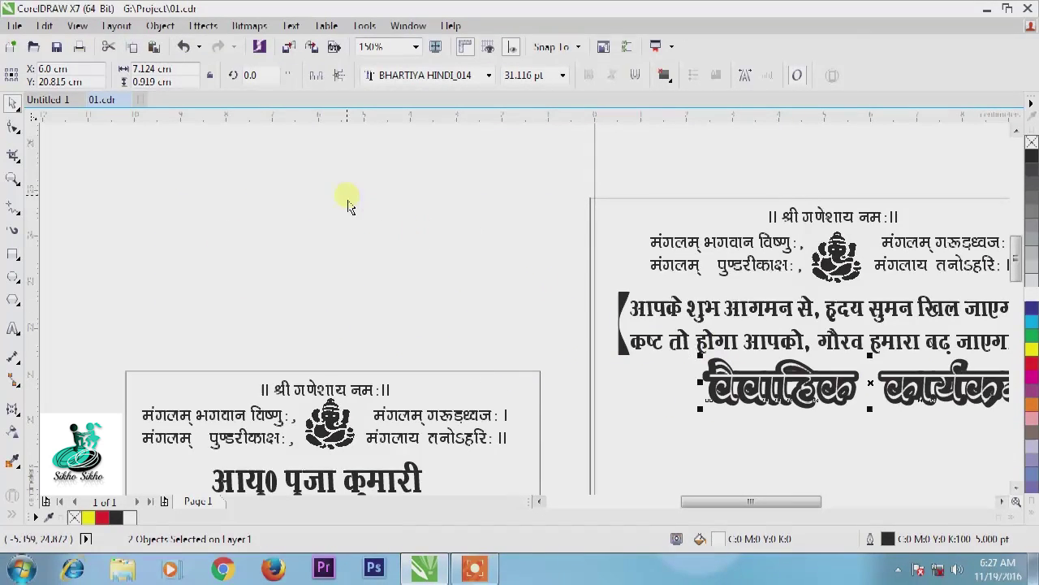
pyautogui.scroll(-2, 297, 186)
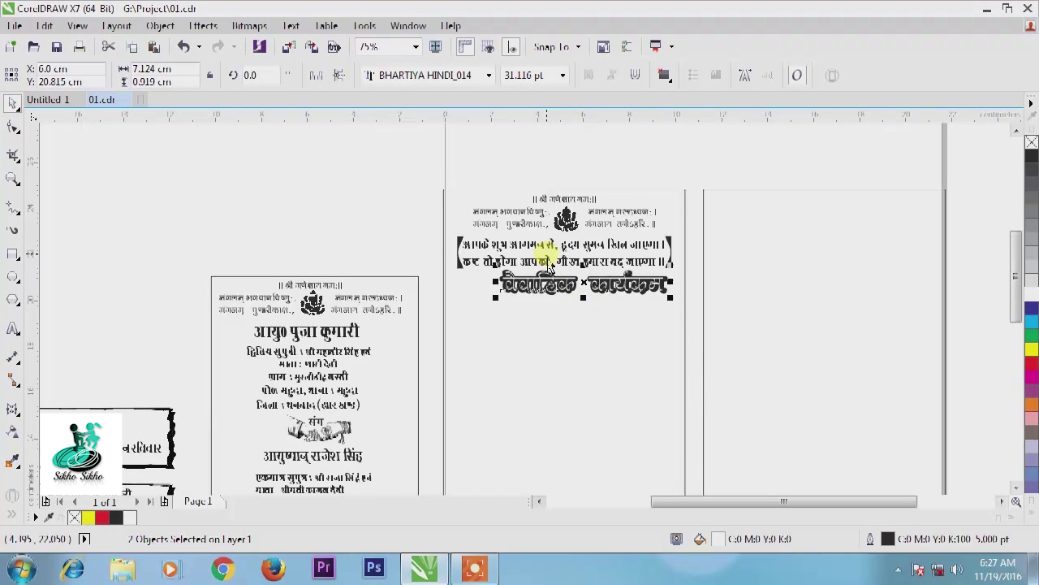
# Step: Shift both layers of the outlined वैवाहिक कार्यक्रम heading inward and down to about X 5.55, Y 20.59 cm, centred beneath the bracketed verse
pyautogui.scroll(2, 548, 285)
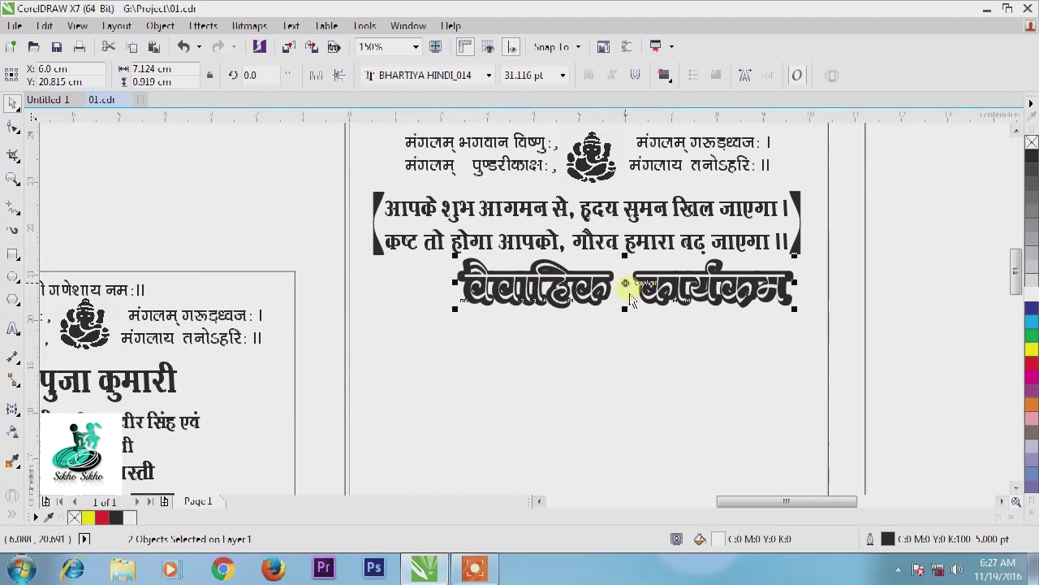
pyautogui.moveTo(625, 282); pyautogui.dragTo(604, 294)
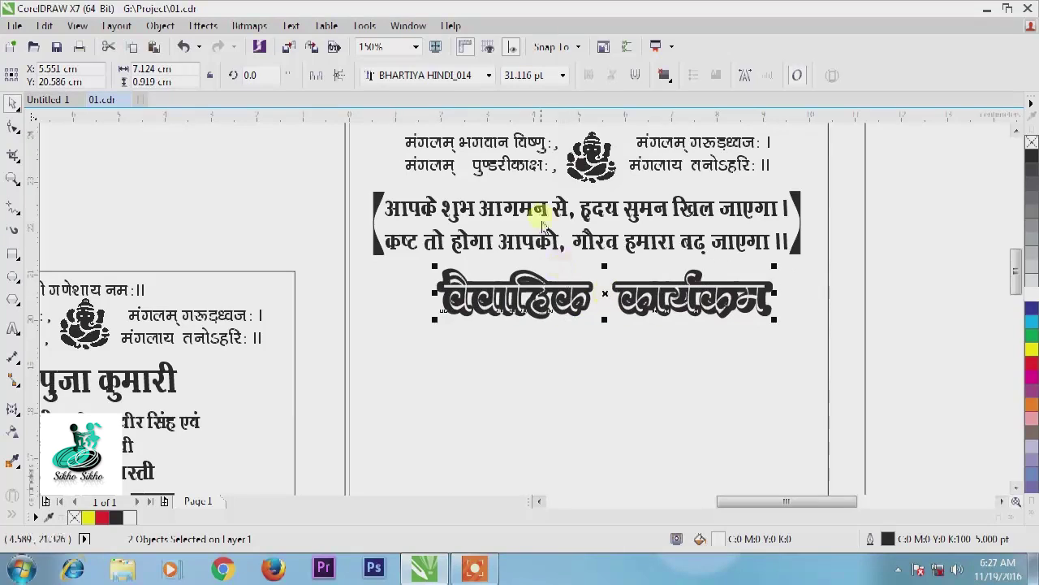
pyautogui.scroll(-2, 574, 232)
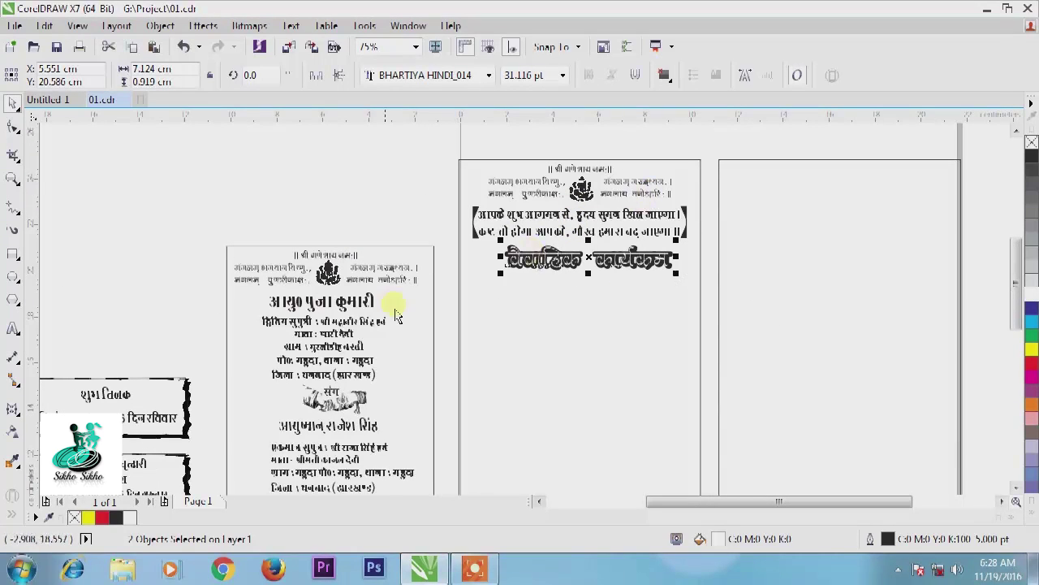
pyautogui.click(414, 216)
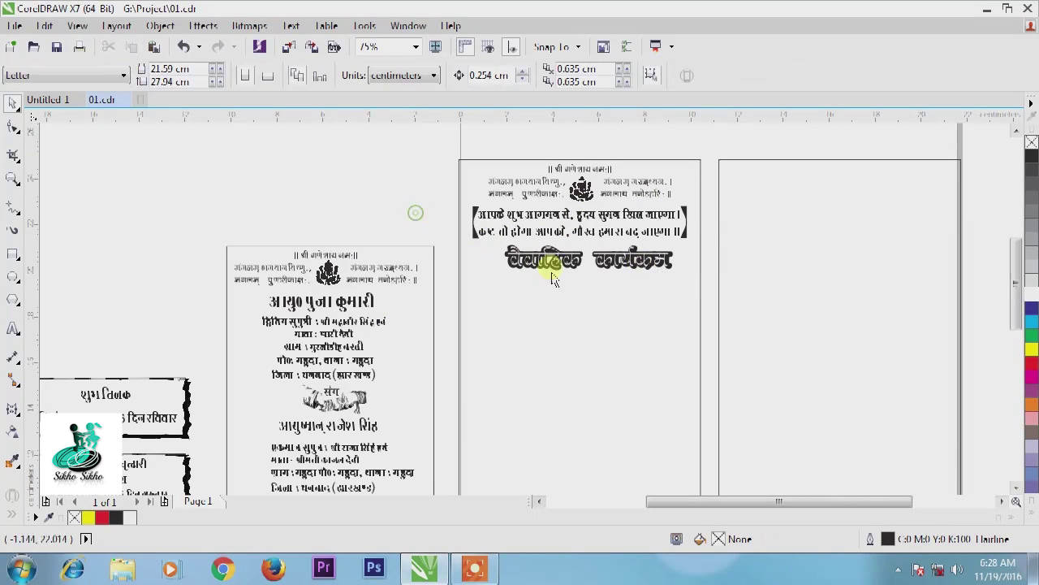
pyautogui.scroll(-2, 733, 274)
pyautogui.scroll(2, 425, 344)
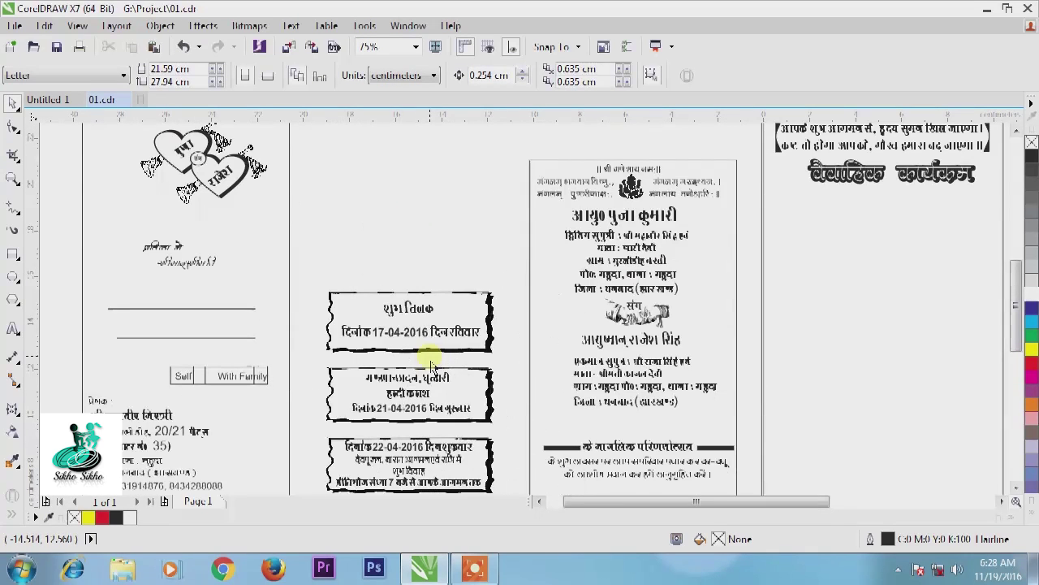
pyautogui.moveTo(309, 274); pyautogui.dragTo(522, 367)
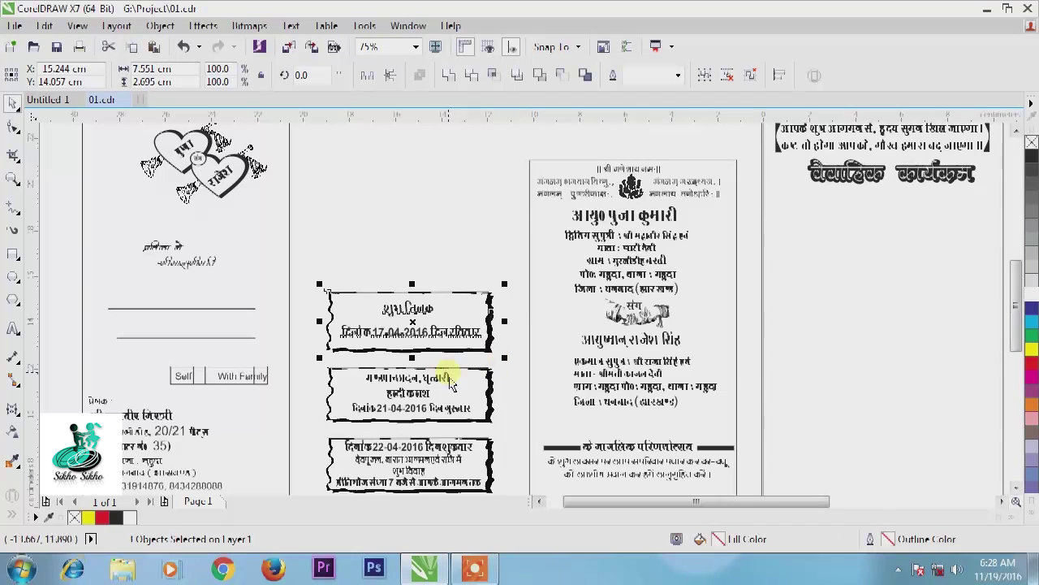
pyautogui.click(1016, 487)
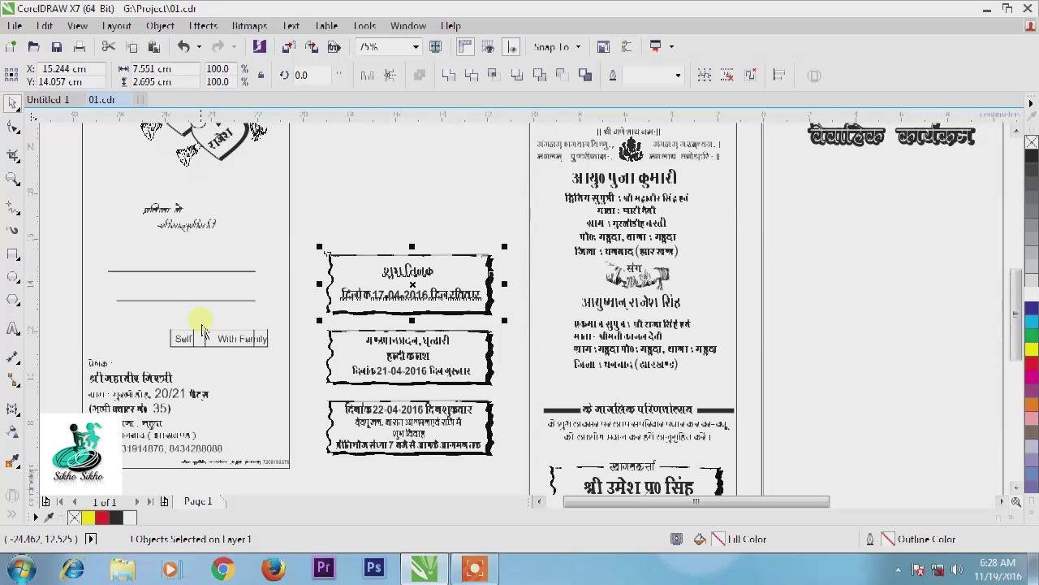
pyautogui.click(325, 193)
pyautogui.moveTo(311, 233); pyautogui.dragTo(445, 467)
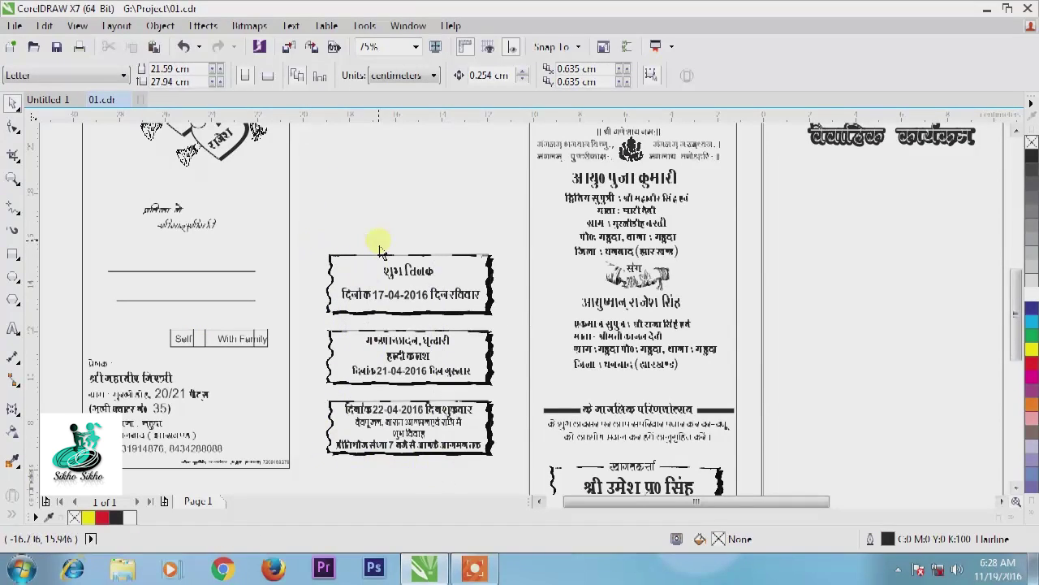
pyautogui.moveTo(311, 217); pyautogui.dragTo(499, 329)
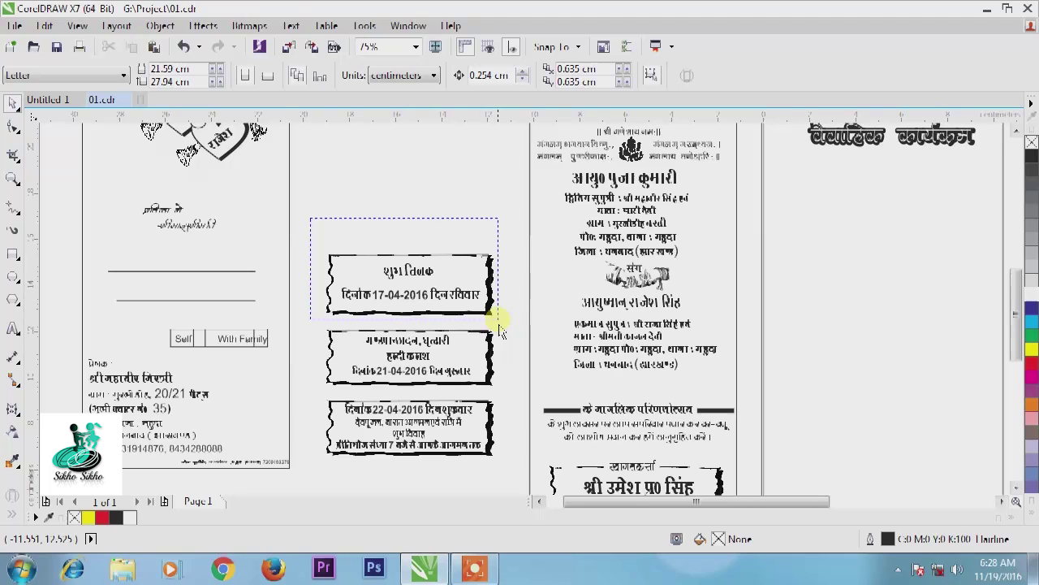
pyautogui.moveTo(499, 328); pyautogui.dragTo(498, 329)
pyautogui.click(417, 204)
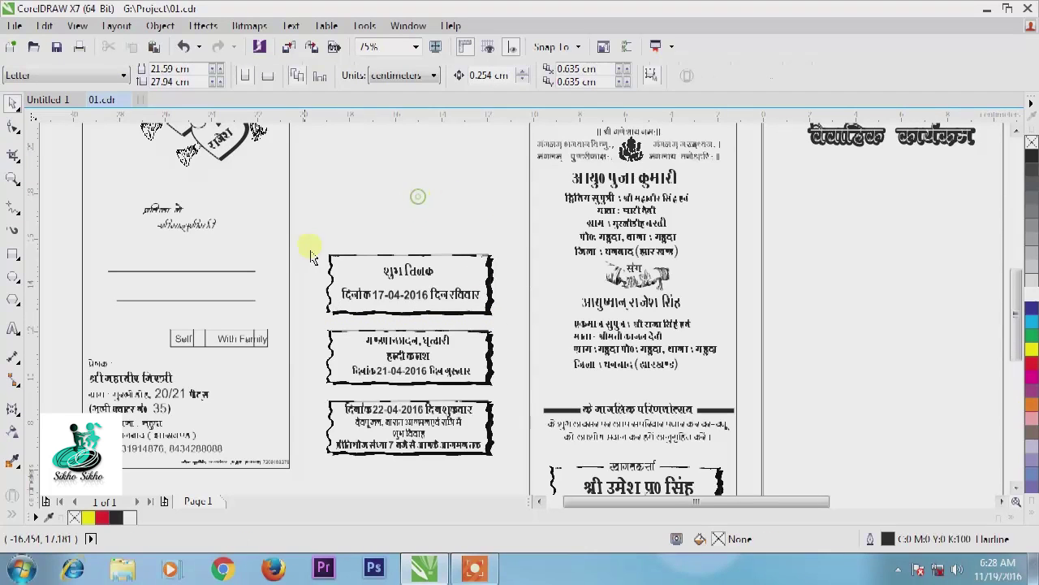
pyautogui.moveTo(313, 221); pyautogui.dragTo(505, 324)
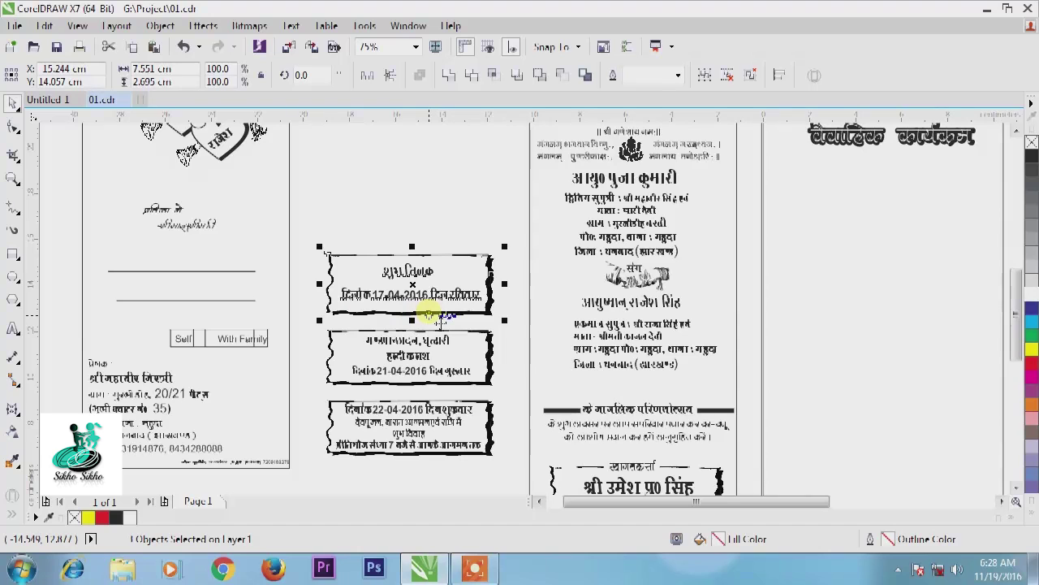
pyautogui.click(434, 243)
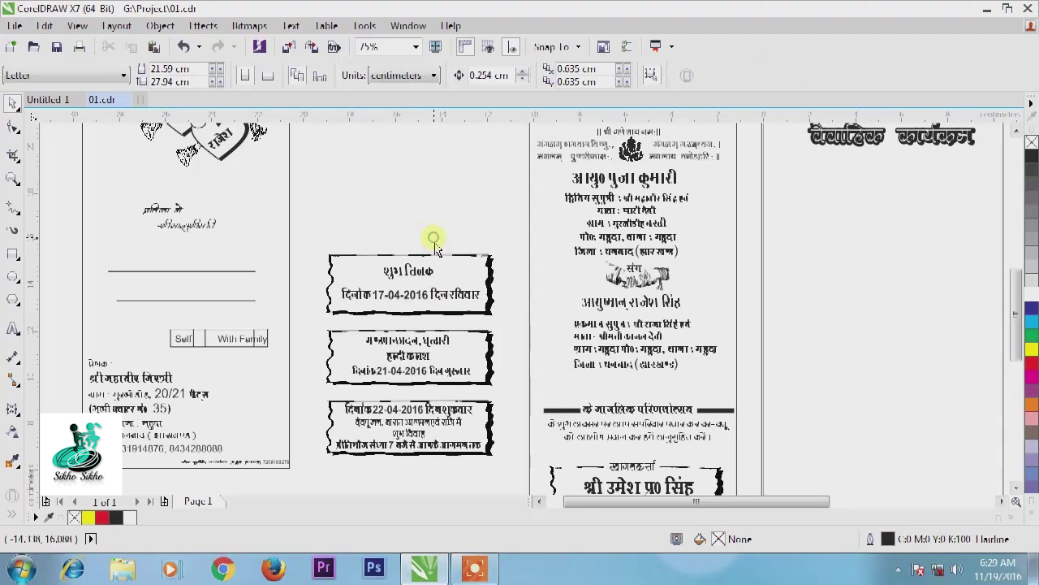
# Step: Move the framed शुभ तिलक block with its text into the page's left panel, just beneath the वैवाहिक कार्यक्रम heading
pyautogui.moveTo(508, 215); pyautogui.dragTo(322, 341)
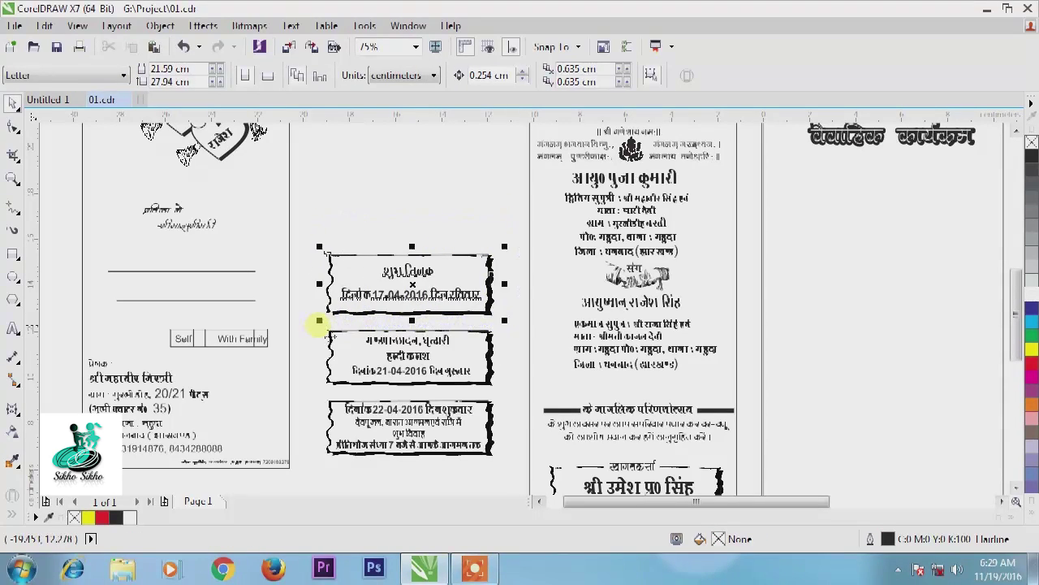
pyautogui.moveTo(422, 273); pyautogui.dragTo(885, 194)
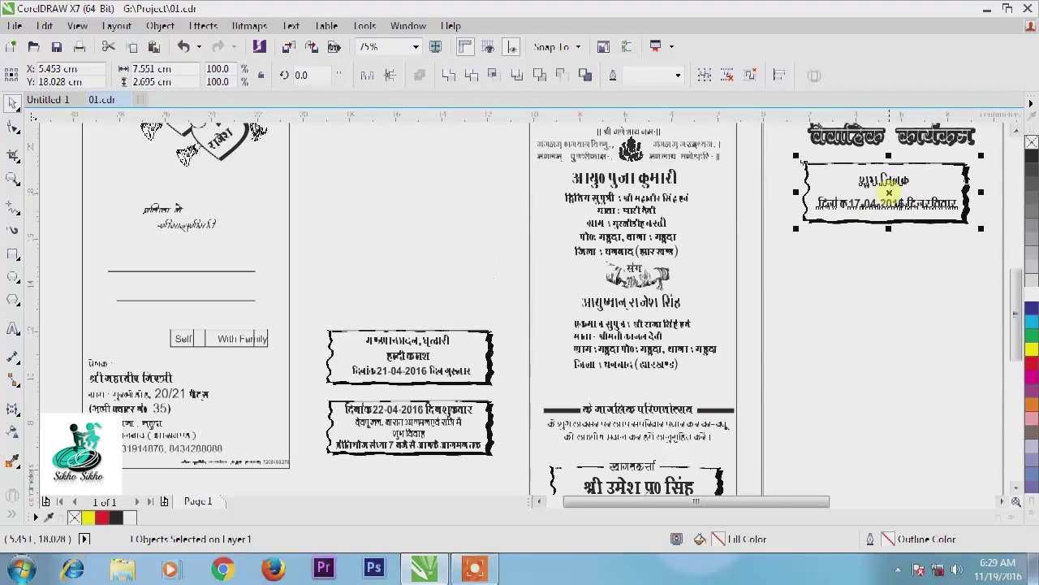
pyautogui.scroll(-2, 284, 356)
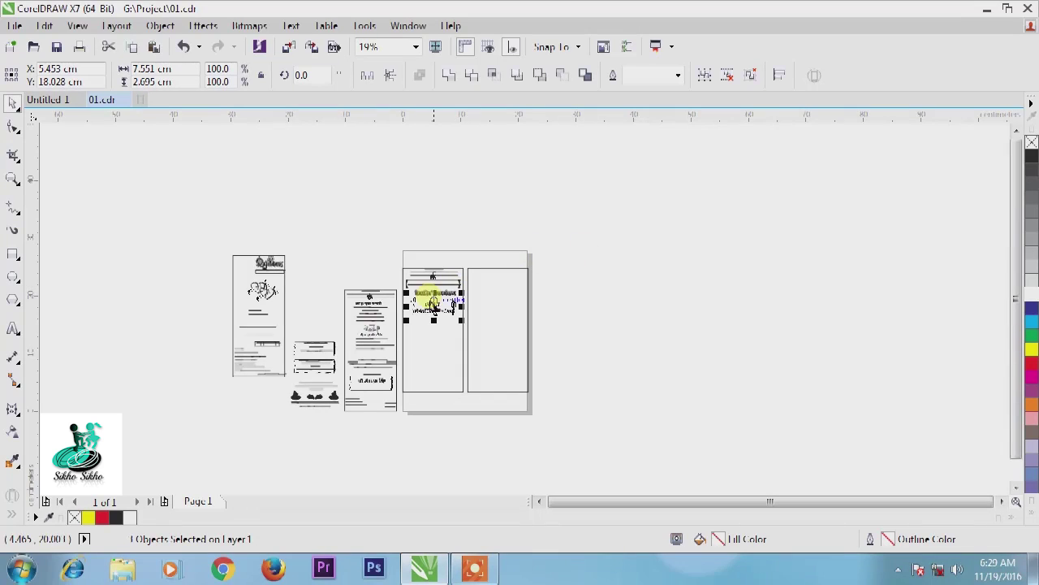
pyautogui.scroll(2, 434, 325)
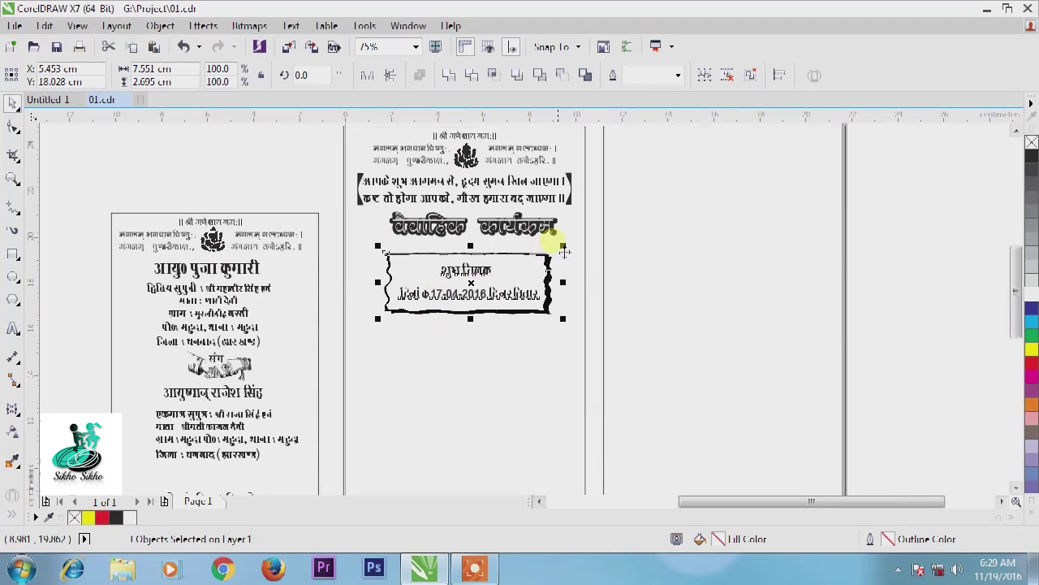
pyautogui.click(722, 294)
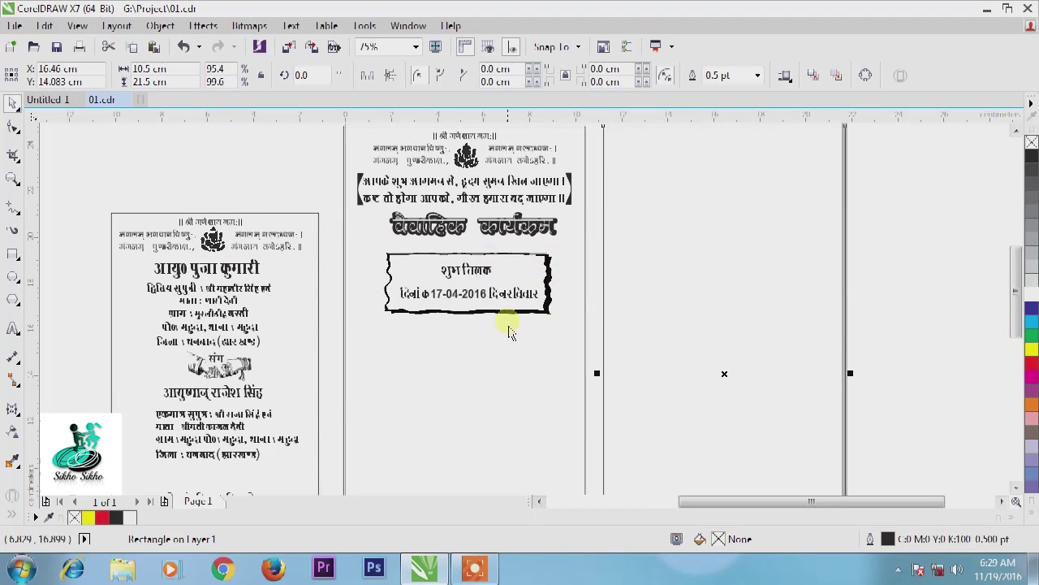
# Step: Draw a rectangle about 8.57 × 3.14 cm in the page's right panel and apply the Stamp distortion preset to it
pyautogui.click(14, 257)
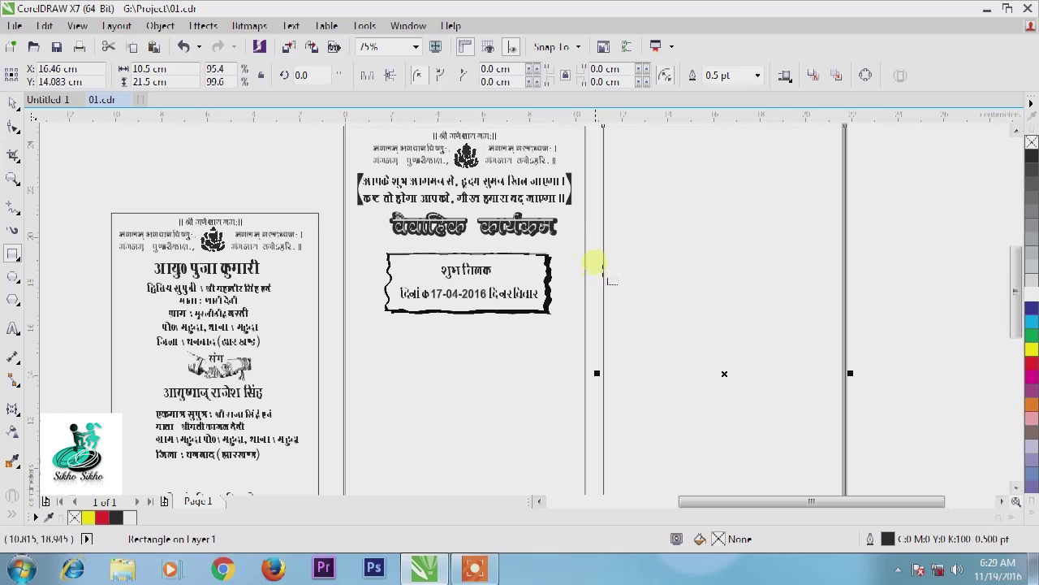
pyautogui.moveTo(624, 249); pyautogui.dragTo(822, 319)
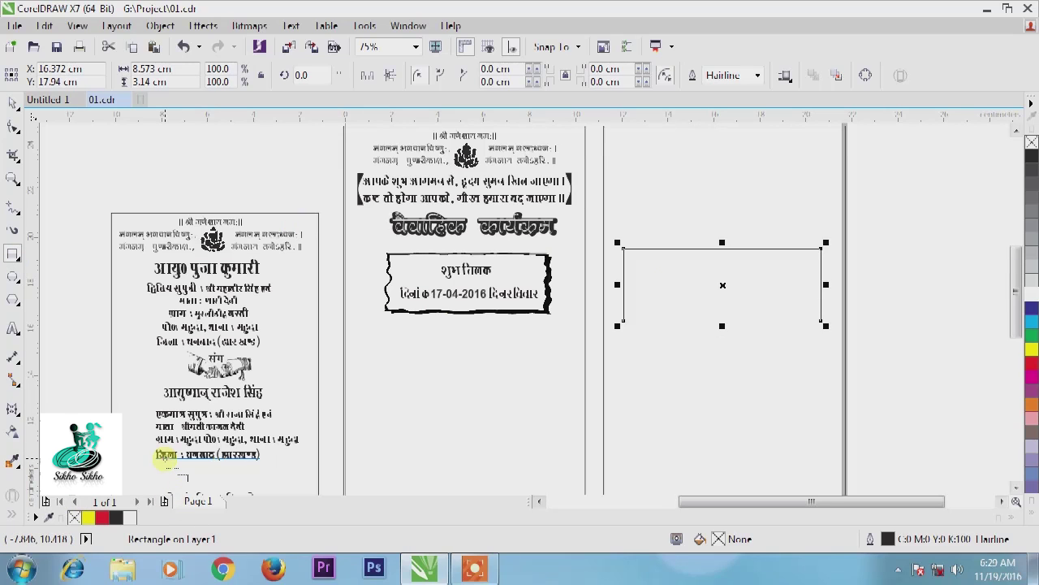
pyautogui.click(18, 410)
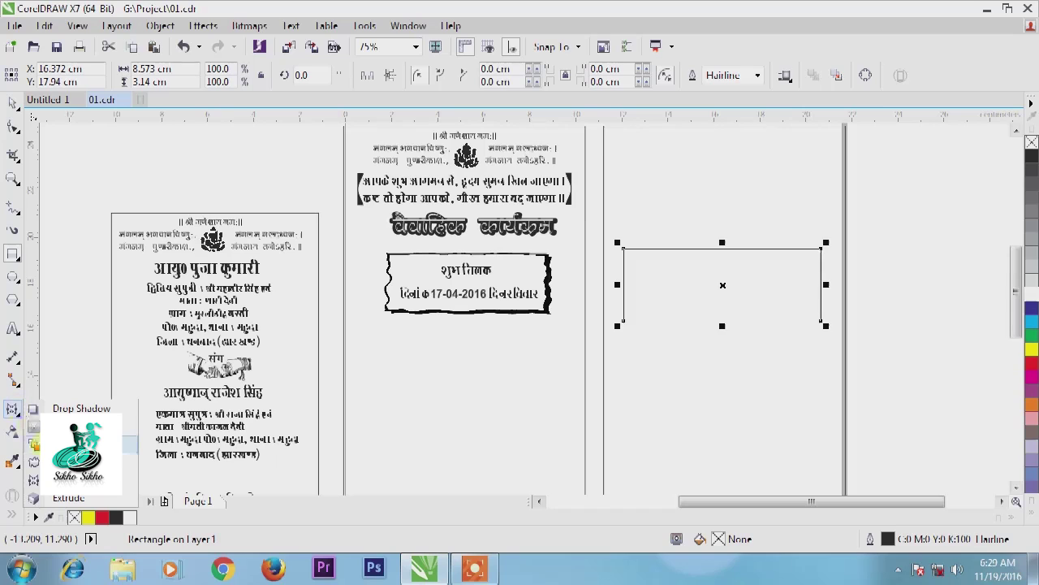
pyautogui.click(81, 461)
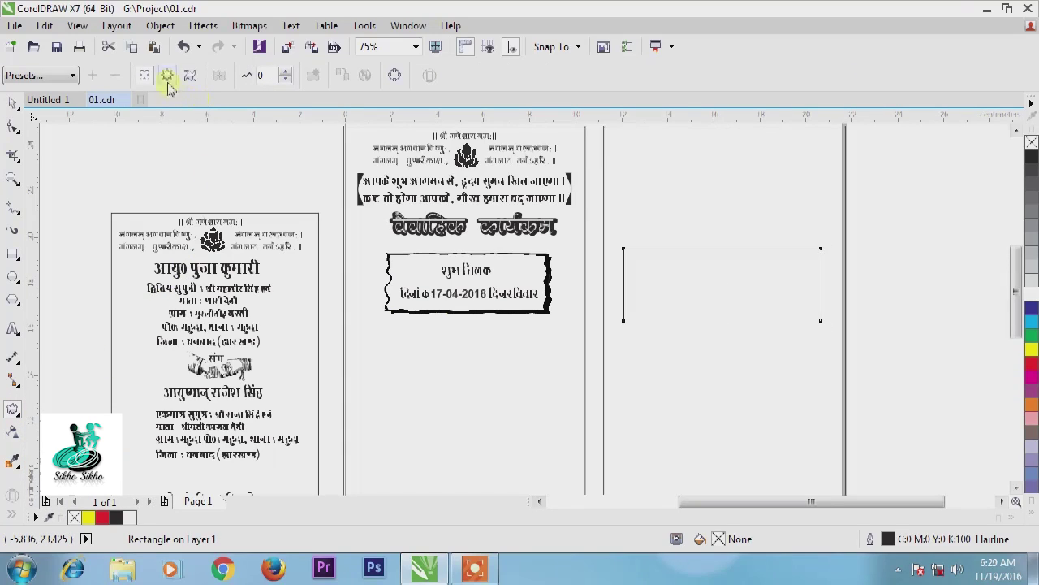
pyautogui.click(66, 77)
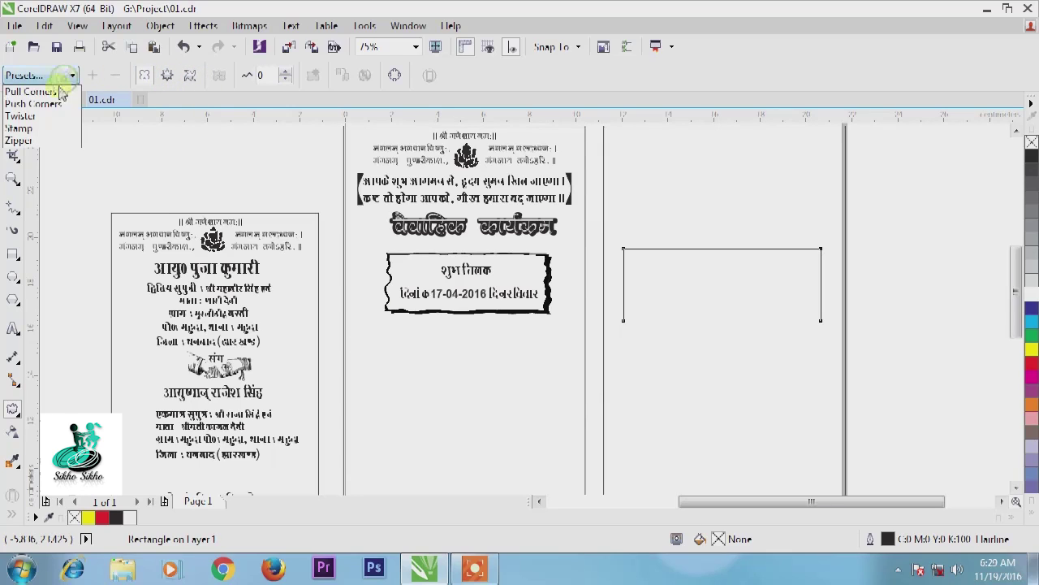
pyautogui.click(47, 130)
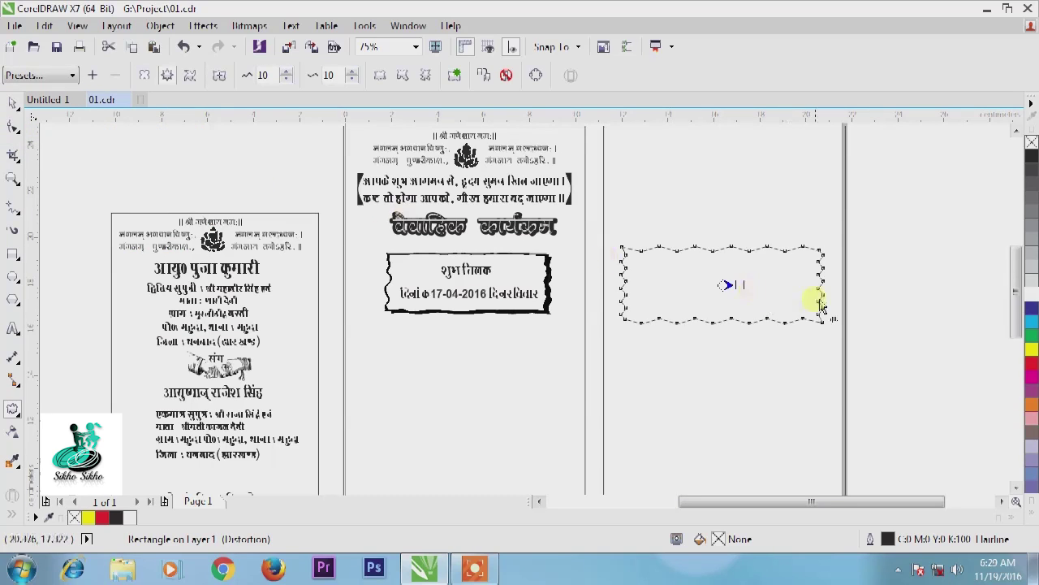
# Step: Try the Smooth, Random and Local distortion options on the stamp-edged rectangle, checking their effect on its edge close up
pyautogui.click(404, 75)
pyautogui.scroll(2, 845, 299)
pyautogui.scroll(1, 844, 299)
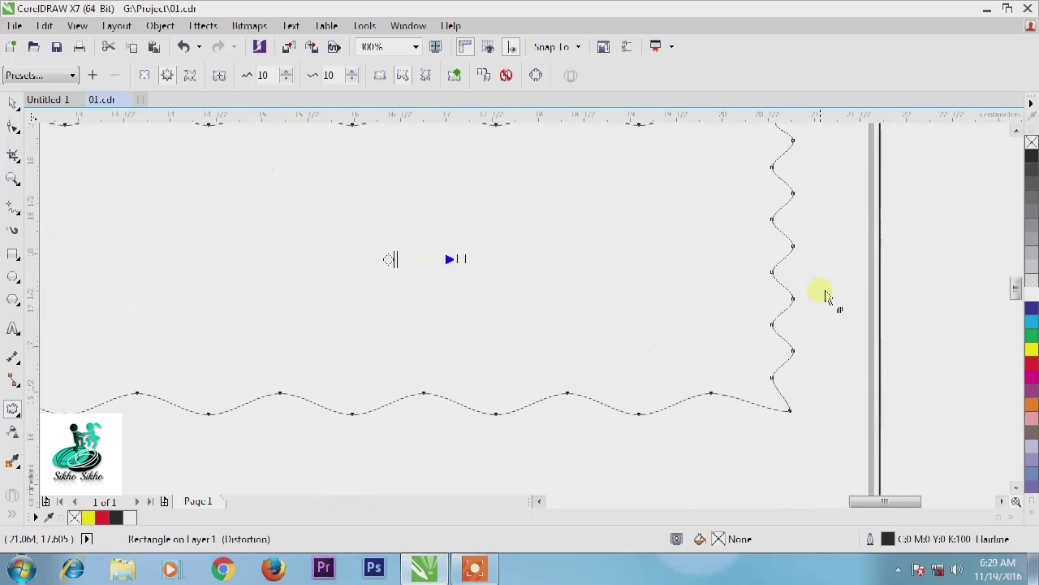
pyautogui.scroll(2, 793, 255)
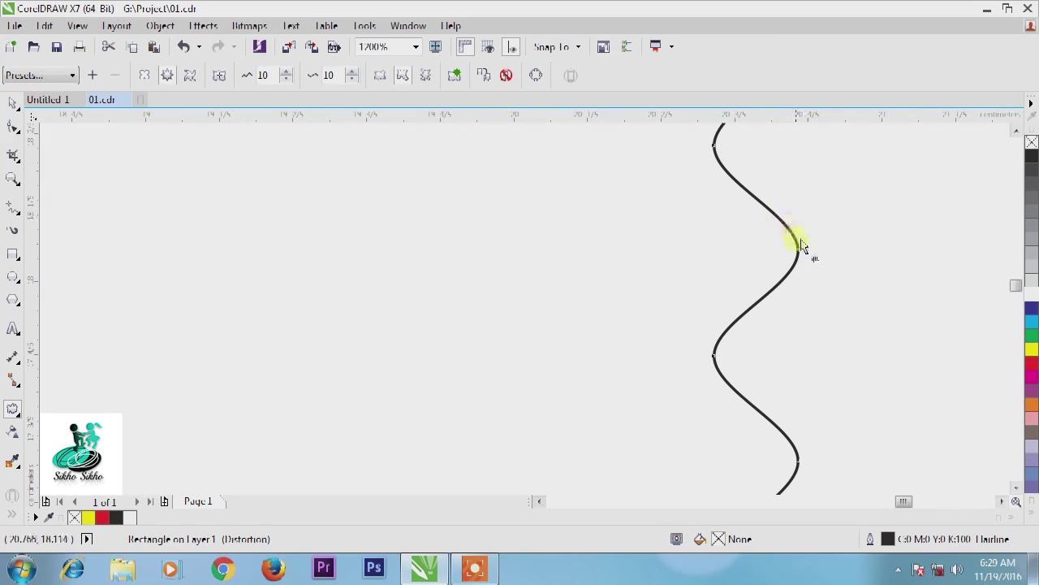
pyautogui.click(385, 78)
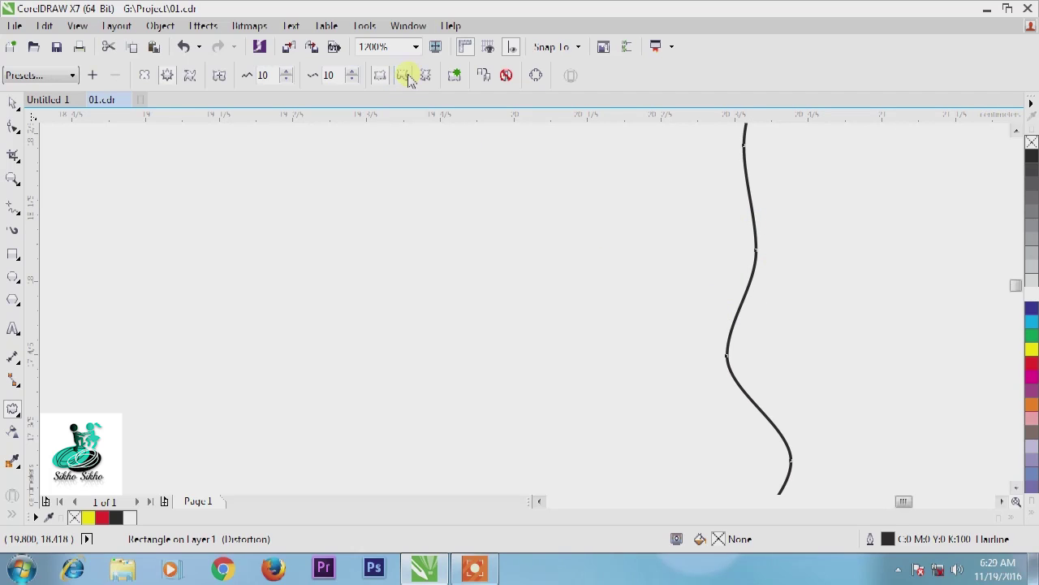
pyautogui.click(406, 76)
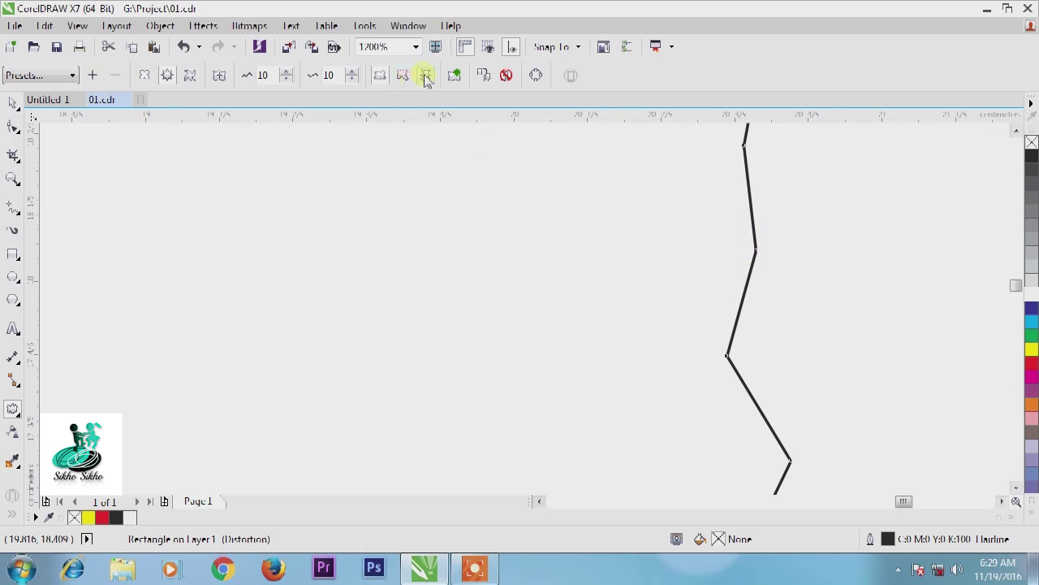
pyautogui.click(427, 76)
# Step: Reapply the Stamp distortion preset to the rectangle and turn on Smooth distortion for rounded waves
pyautogui.click(41, 74)
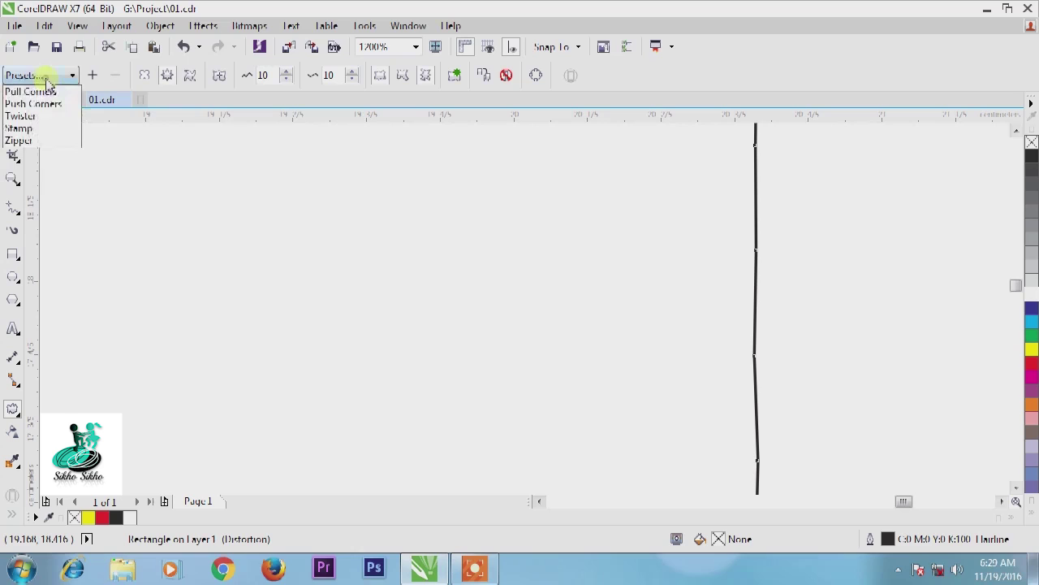
pyautogui.click(45, 134)
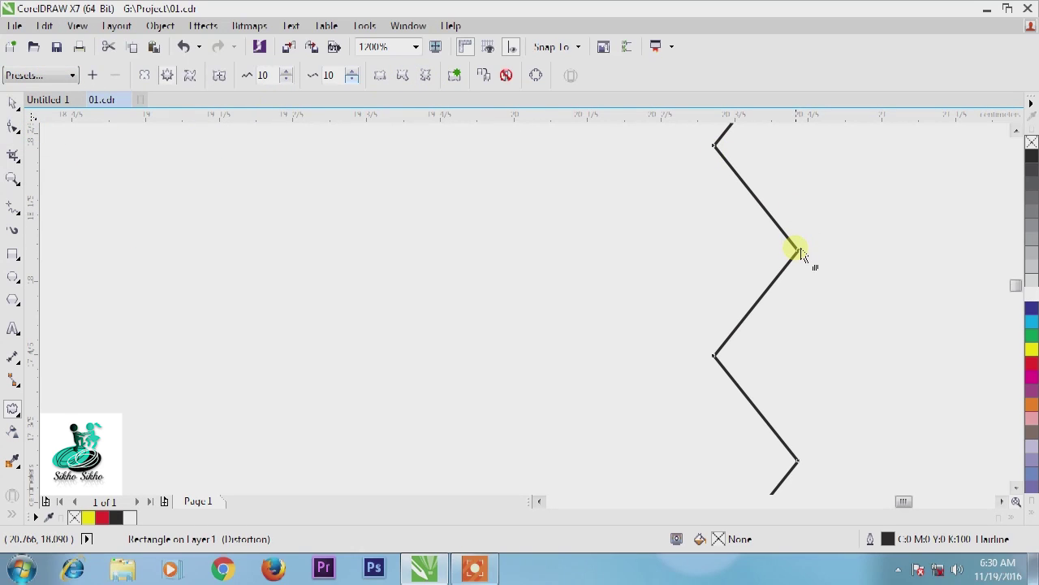
pyautogui.click(403, 77)
pyautogui.scroll(-6, 784, 316)
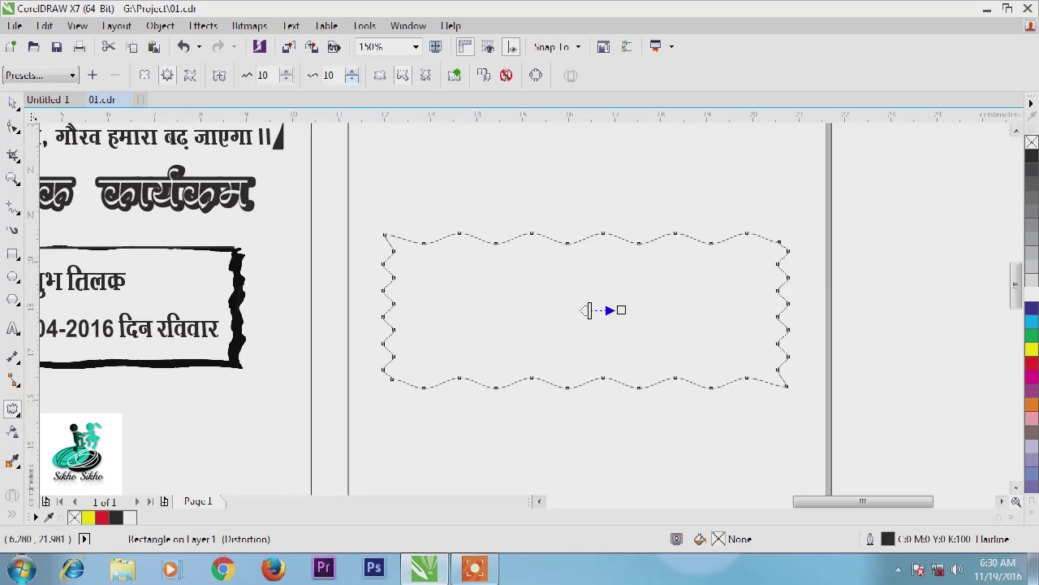
# Step: Create a centred, narrower duplicate of the wavy rectangle, about 8.34 cm wide, keeping the original in place
pyautogui.click(12, 103)
pyautogui.click(900, 273)
pyautogui.click(670, 300)
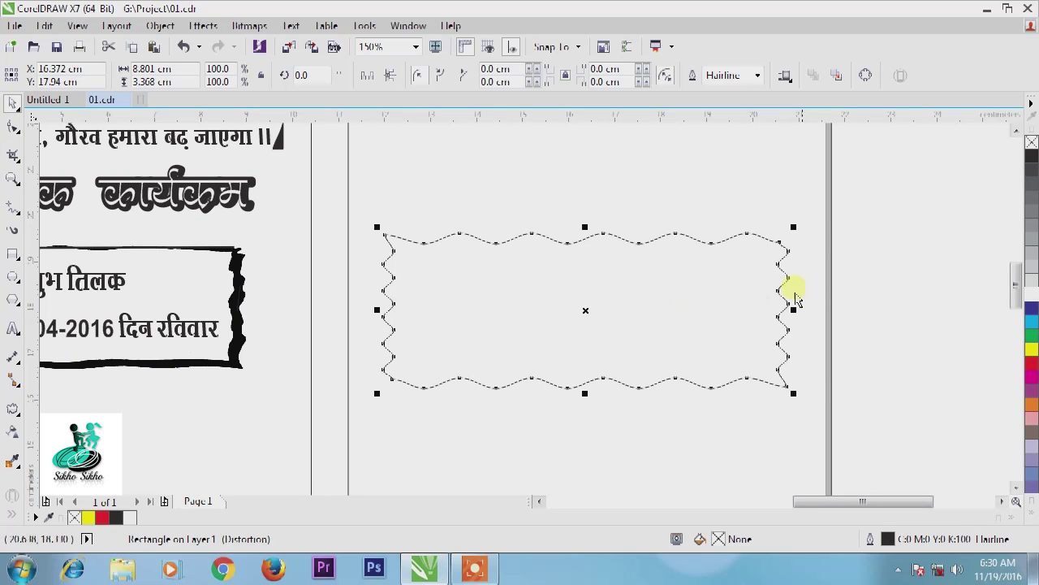
pyautogui.click(877, 262)
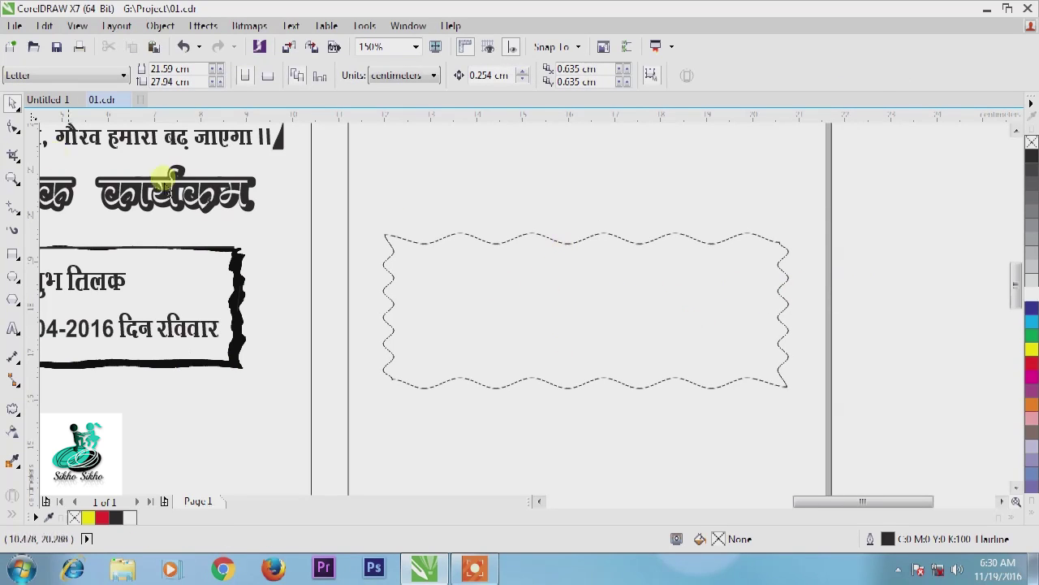
pyautogui.click(882, 272)
pyautogui.click(568, 326)
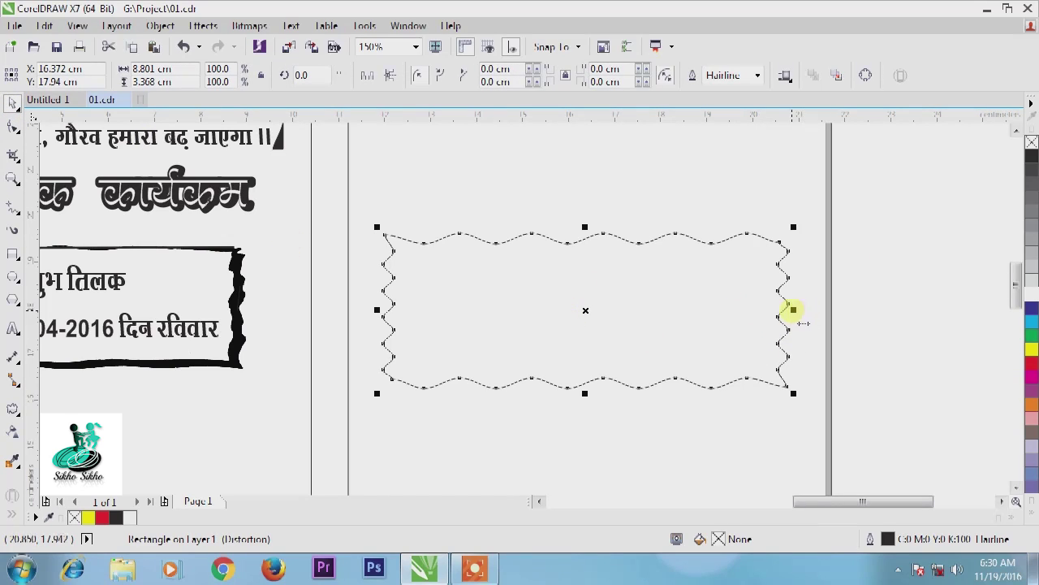
pyautogui.moveTo(791, 309); pyautogui.dragTo(777, 312)
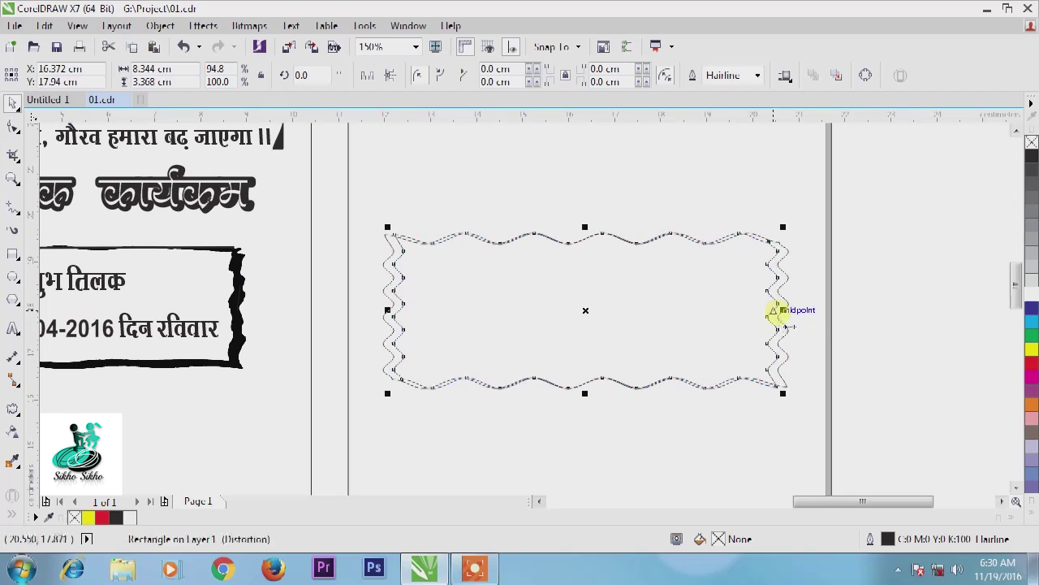
pyautogui.click(886, 258)
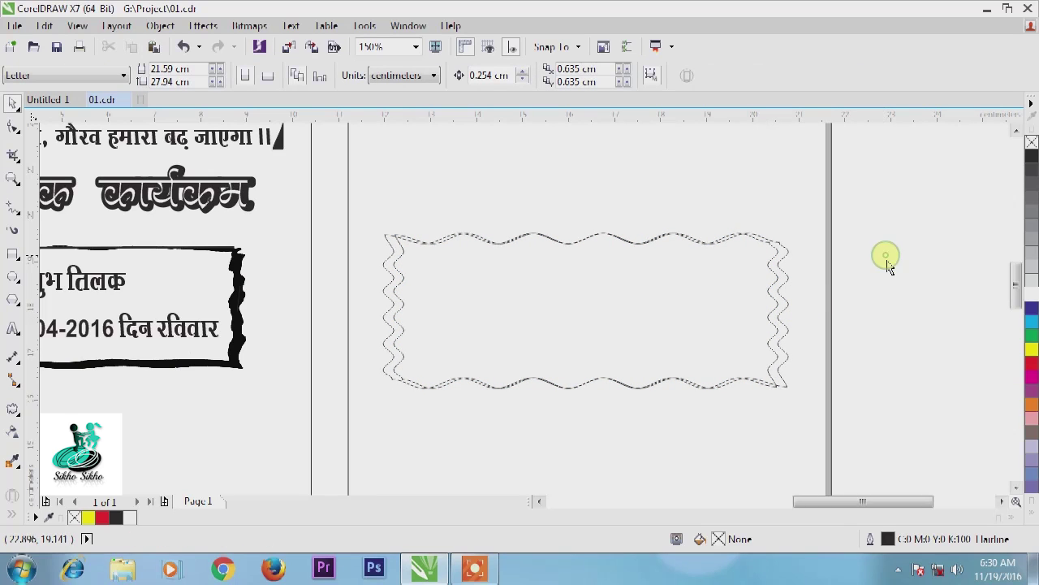
# Step: Fill the outer wavy rectangle with black and the narrower inner duplicate with white
pyautogui.click(788, 253)
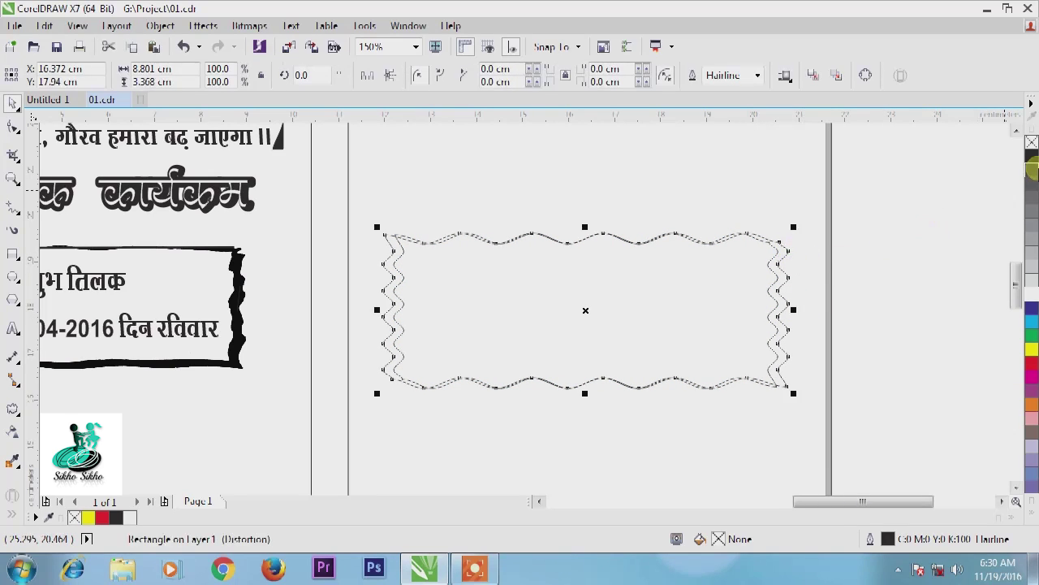
pyautogui.click(1032, 159)
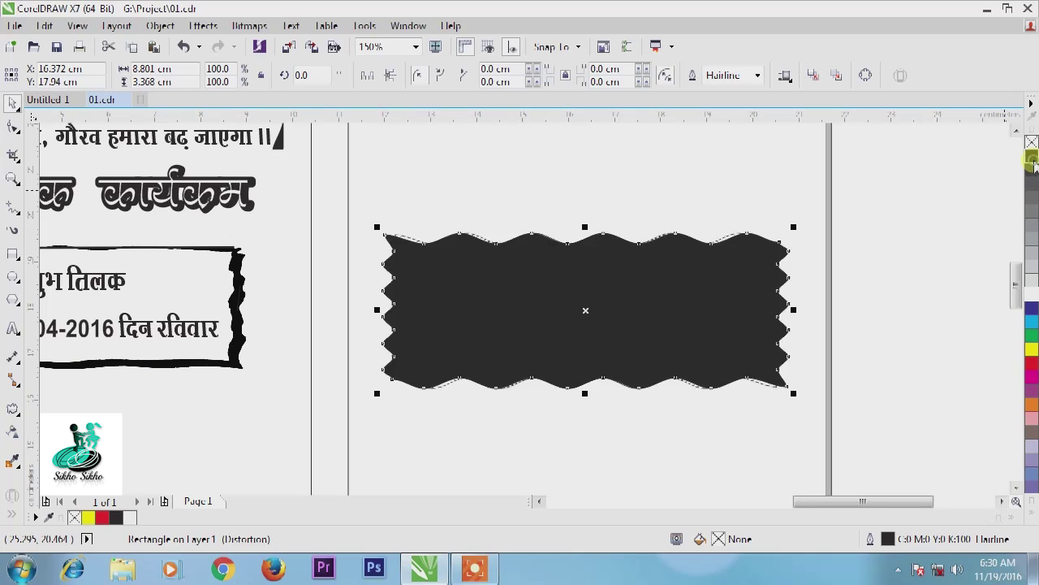
pyautogui.click(961, 225)
pyautogui.click(601, 321)
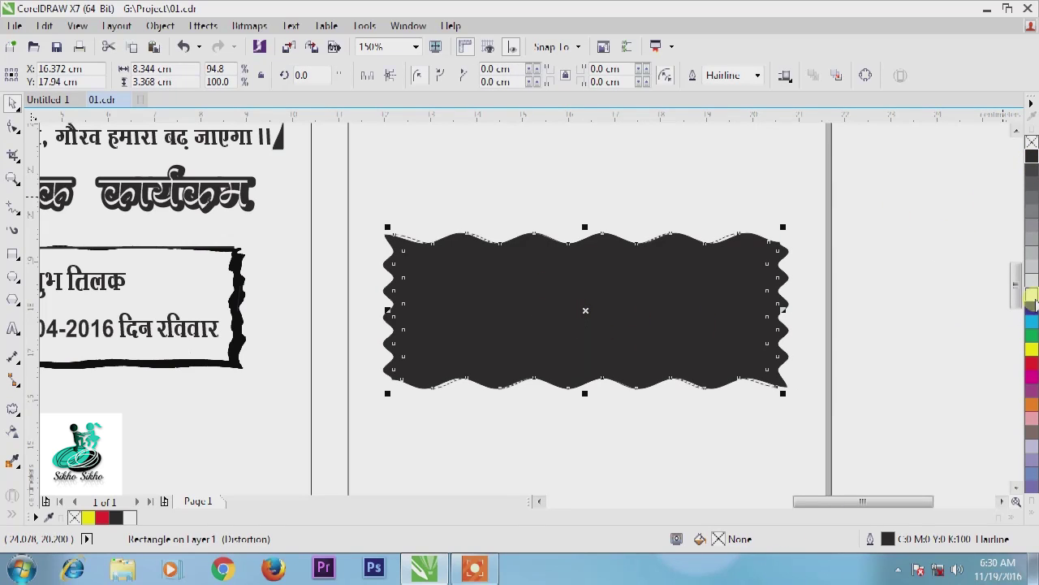
pyautogui.click(1031, 299)
pyautogui.click(908, 276)
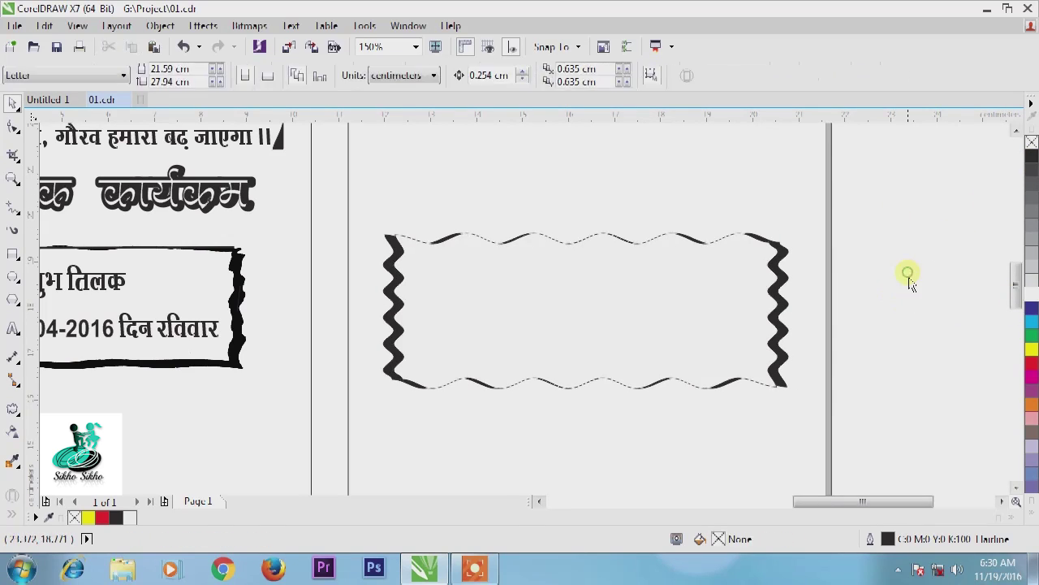
# Step: Reduce the white inner wavy rectangle's height evenly about its centre to thicken the frame's upper and lower bands
pyautogui.click(598, 284)
pyautogui.moveTo(586, 227); pyautogui.dragTo(586, 236)
pyautogui.click(708, 185)
pyautogui.scroll(-1, 888, 255)
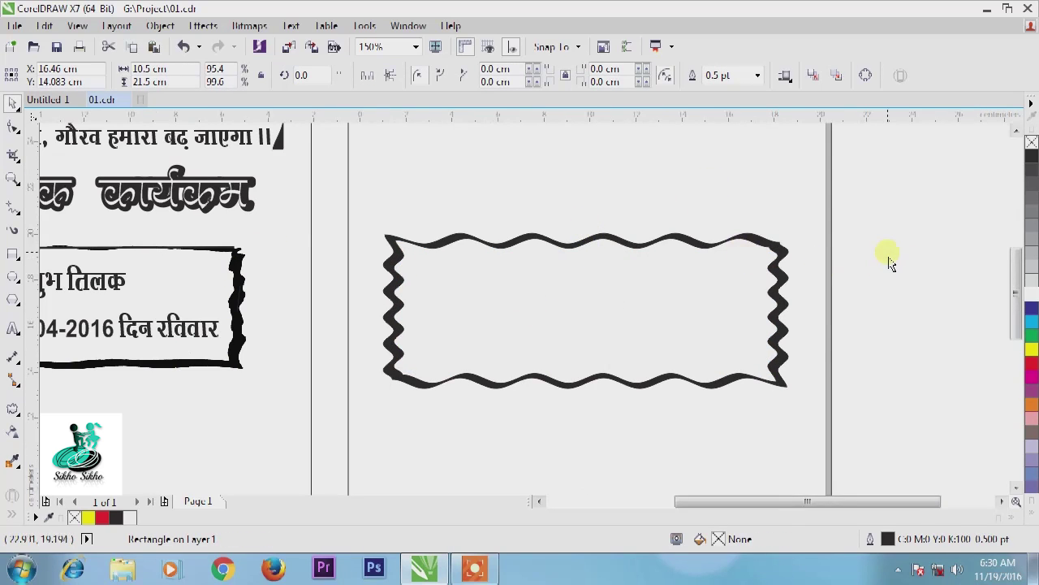
# Step: Narrow the black outer wavy rectangle from its left edge to about 8.69 cm wide, using the neighbouring event frame for comparison
pyautogui.scroll(-2, 888, 260)
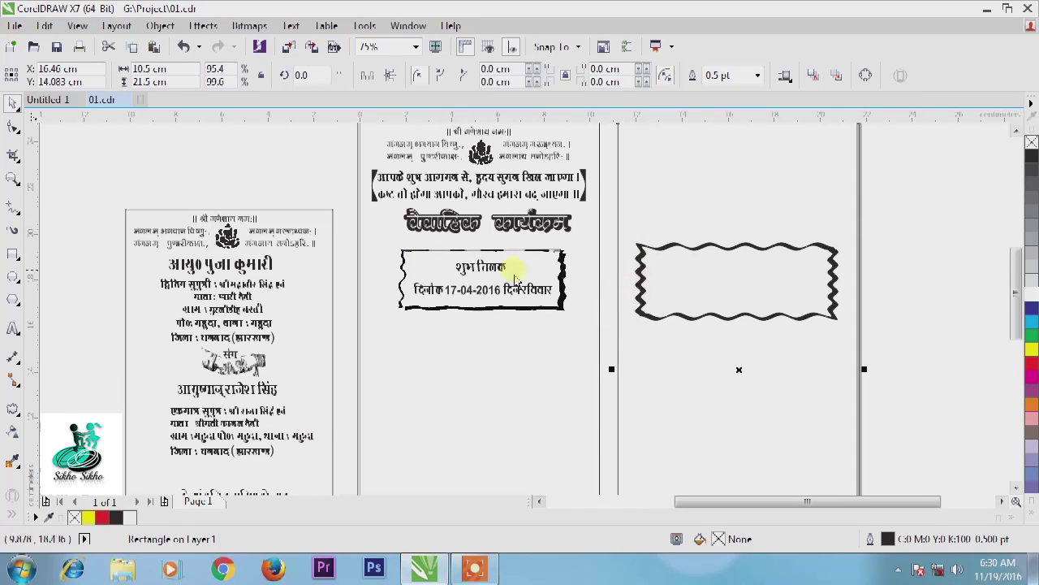
pyautogui.scroll(3, 663, 292)
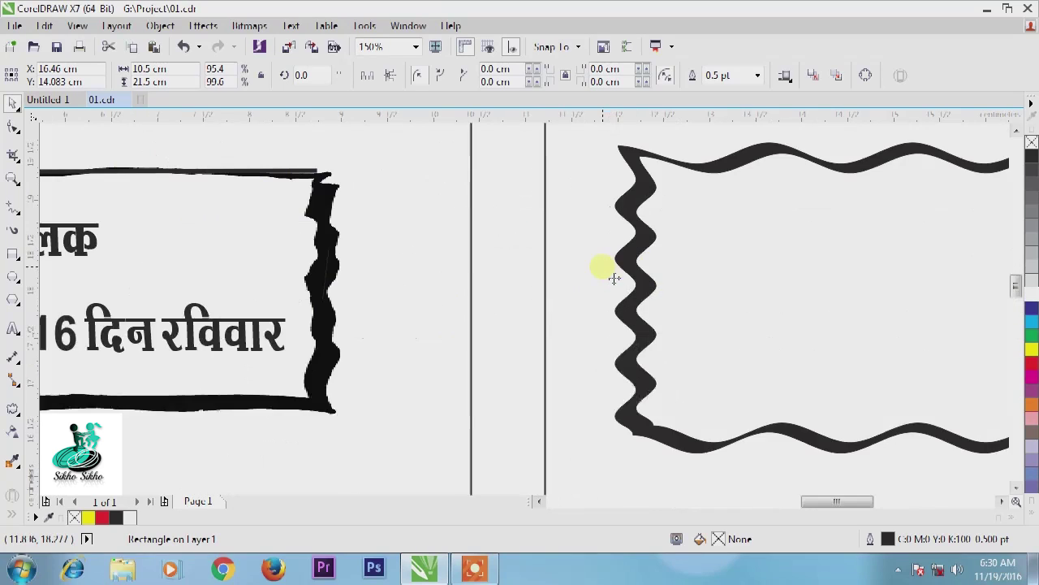
pyautogui.click(625, 260)
pyautogui.moveTo(609, 296); pyautogui.dragTo(617, 297)
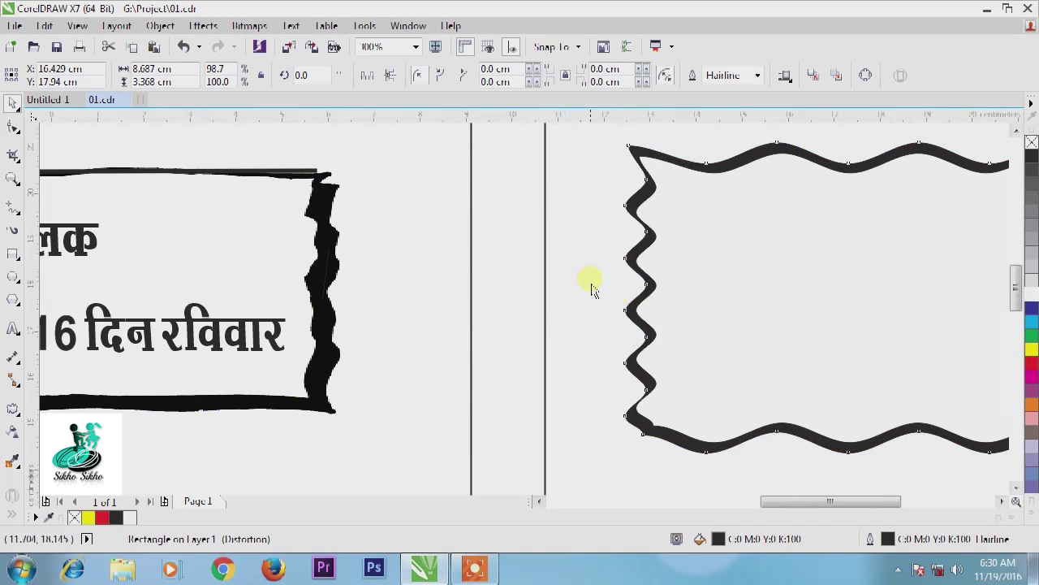
pyautogui.scroll(-1, 591, 284)
# Step: Delete both wavy rectangles from the page's right panel
pyautogui.click(844, 296)
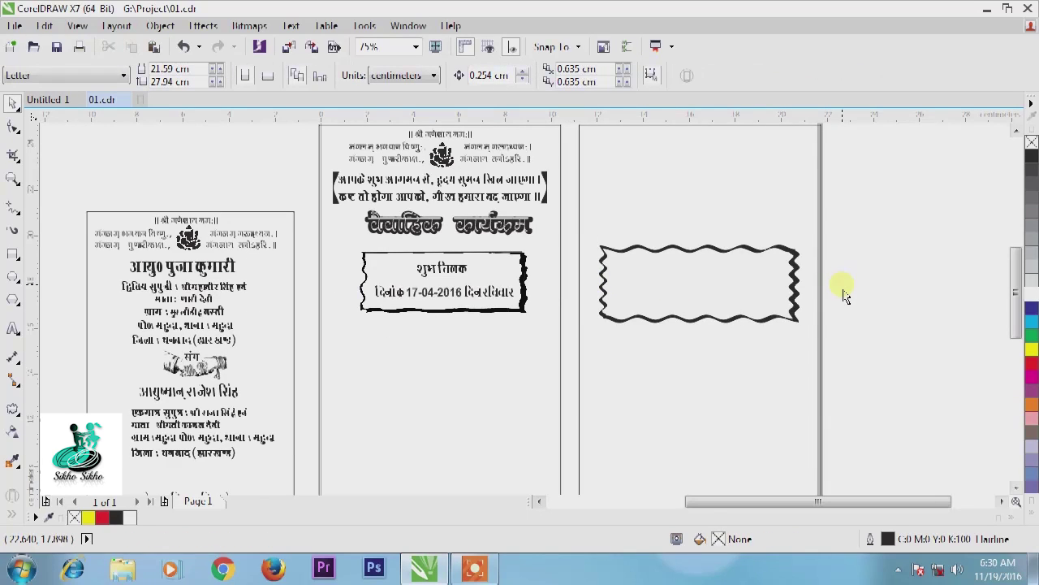
pyautogui.moveTo(873, 232); pyautogui.dragTo(587, 363)
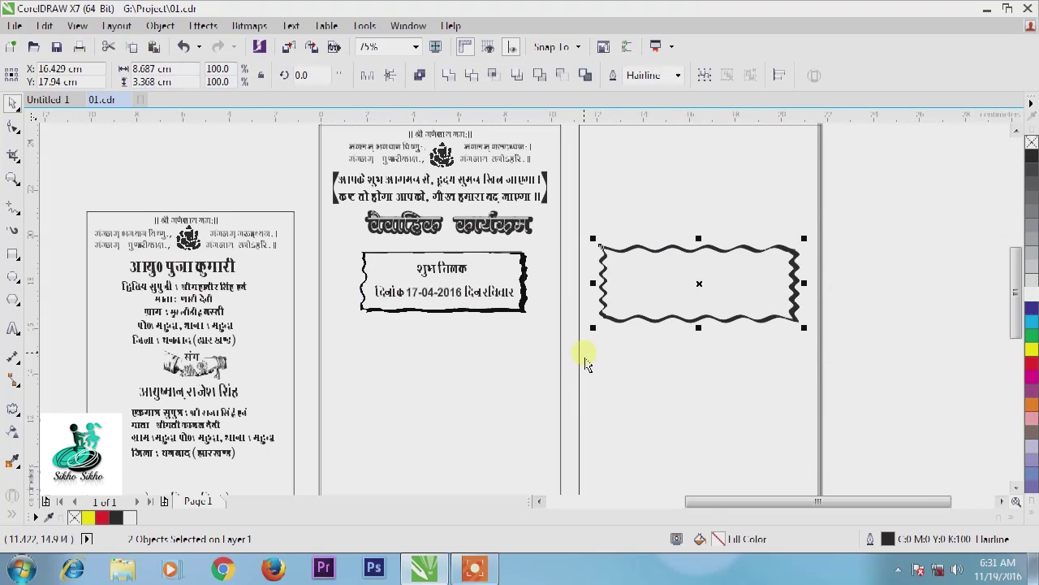
pyautogui.press('Delete')
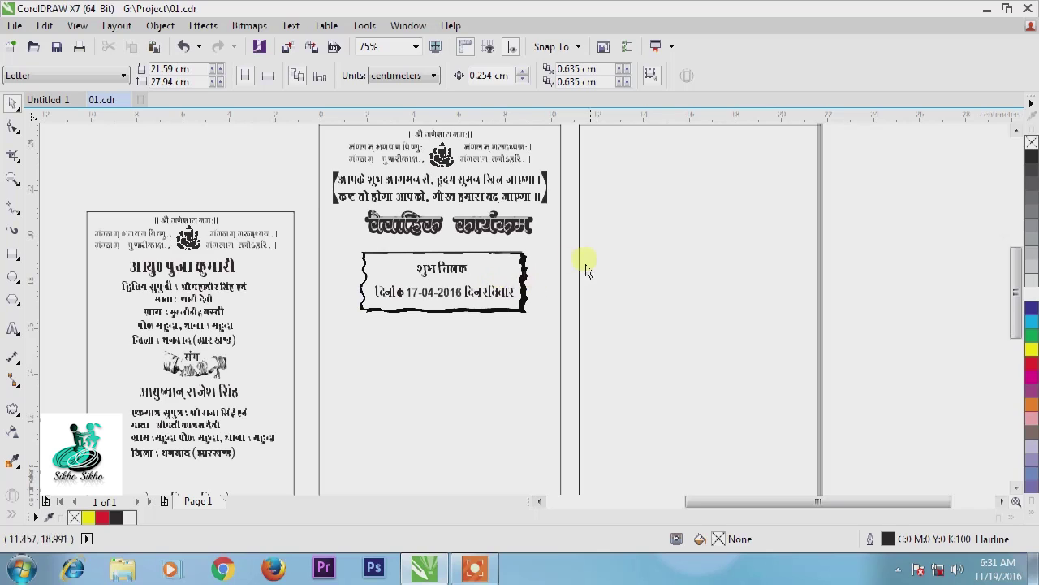
# Step: Move the framed 21-04-2016 and 22-04-2016 event blocks into the page's left panel, below the 17-04-2016 frame
pyautogui.scroll(-4, 587, 270)
pyautogui.scroll(2, 441, 349)
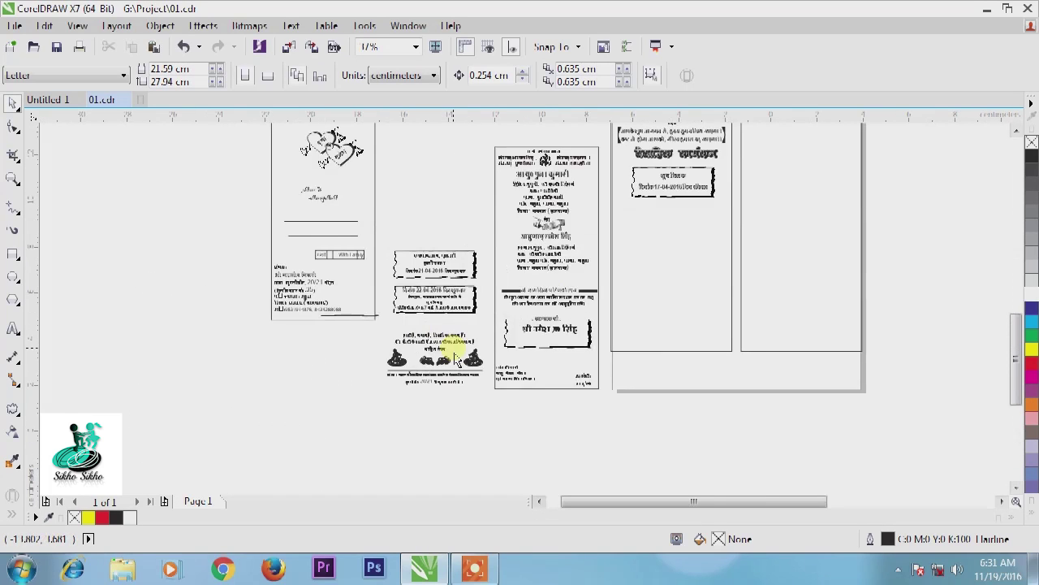
pyautogui.scroll(2, 456, 360)
pyautogui.moveTo(318, 144)
pyautogui.mouseDown()
pyautogui.moveTo(382, 272)
pyautogui.moveTo(494, 286)
pyautogui.moveTo(518, 305)
pyautogui.mouseUp()
pyautogui.moveTo(410, 227); pyautogui.dragTo(852, 229)
pyautogui.scroll(-4, 357, 275)
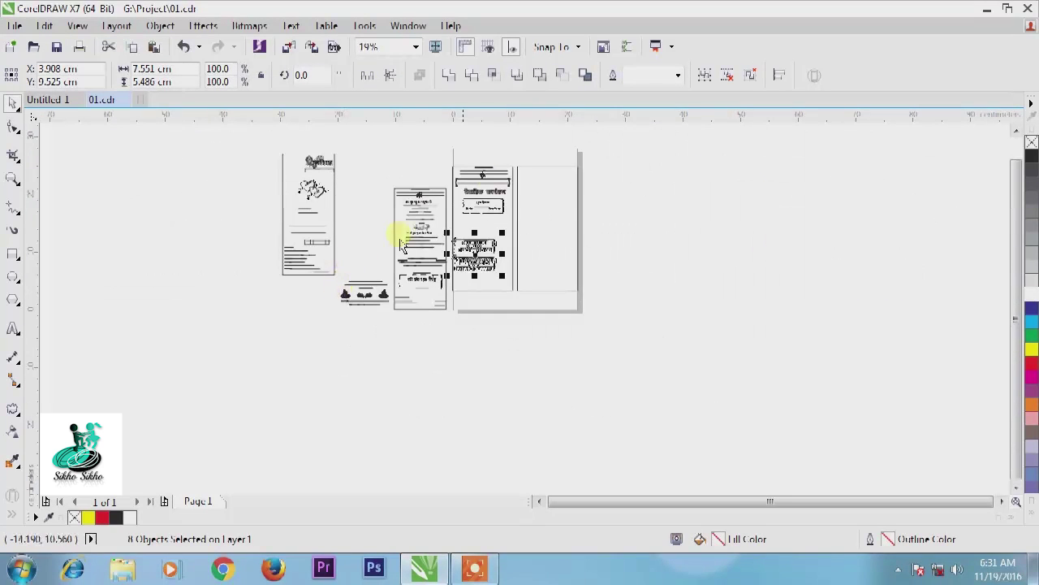
pyautogui.scroll(2, 461, 207)
pyautogui.moveTo(494, 298)
pyautogui.mouseDown()
pyautogui.moveTo(510, 274)
pyautogui.moveTo(503, 262)
pyautogui.mouseUp()
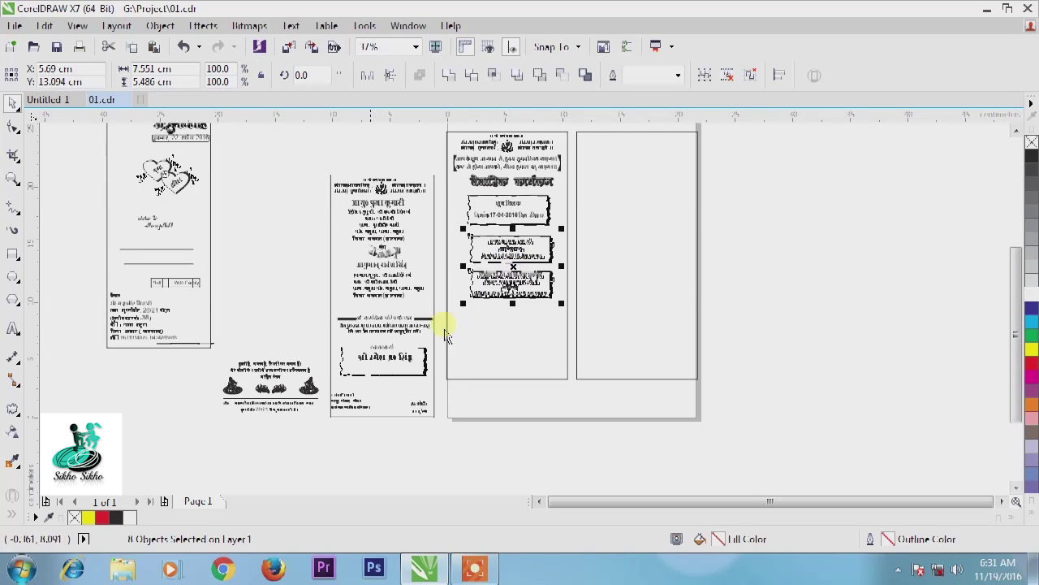
# Step: Move the closing verse with its musician and drum artwork, line and note below the 22-04-2016 frame in the left panel
pyautogui.moveTo(218, 333); pyautogui.dragTo(325, 436)
pyautogui.moveTo(271, 395); pyautogui.dragTo(506, 353)
pyautogui.scroll(3, 506, 352)
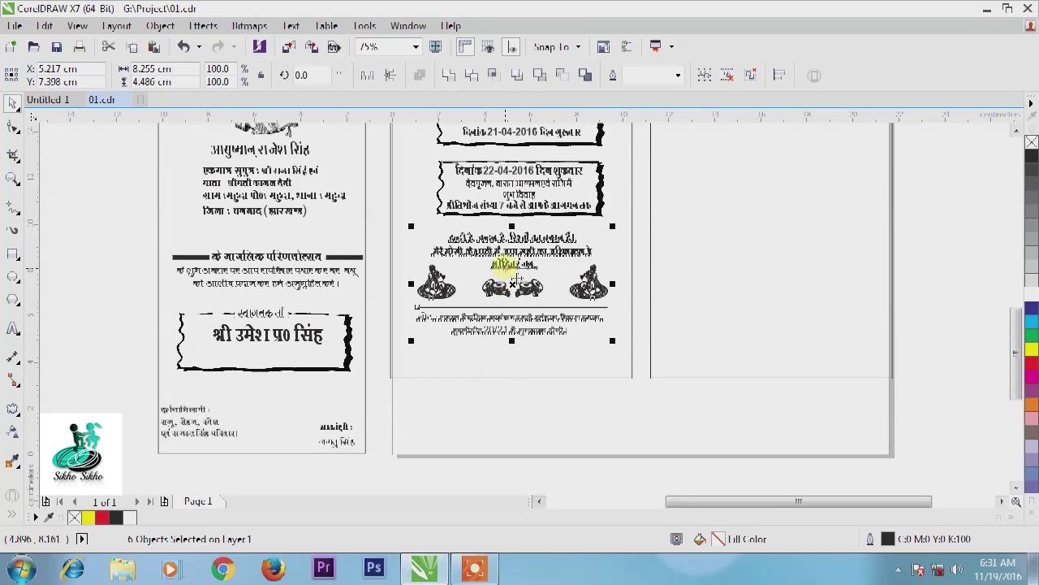
pyautogui.scroll(2, 513, 281)
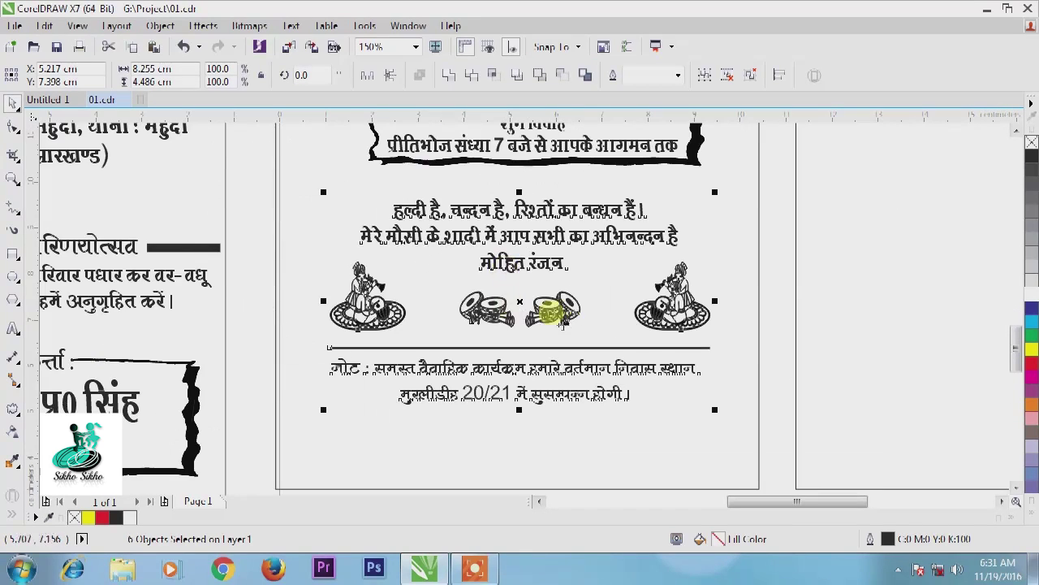
pyautogui.click(796, 292)
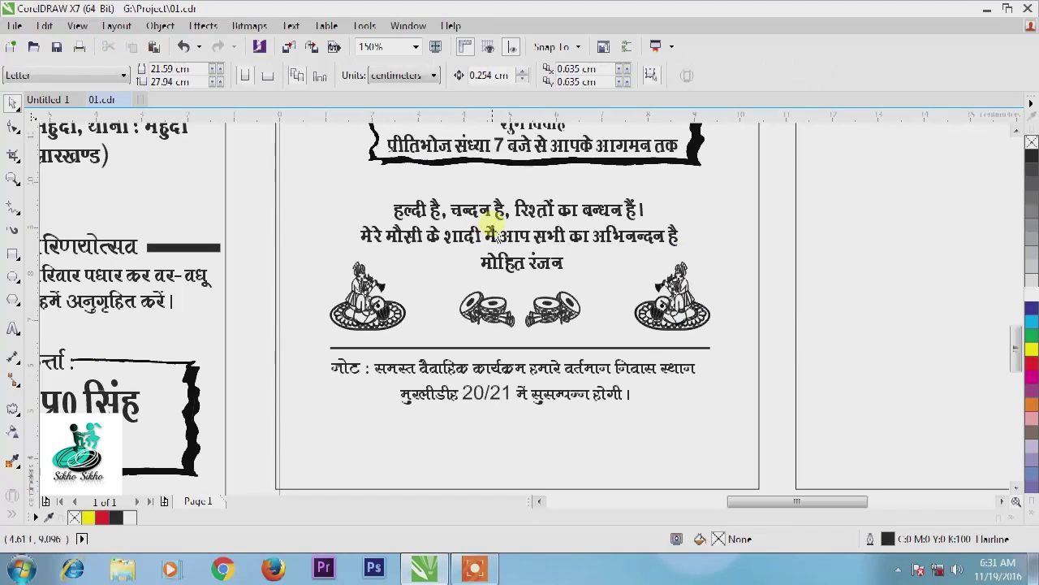
# Step: Shift the closing verse slightly up, and move both musician figures and the drums down to the line above the note
pyautogui.moveTo(503, 217); pyautogui.dragTo(501, 208)
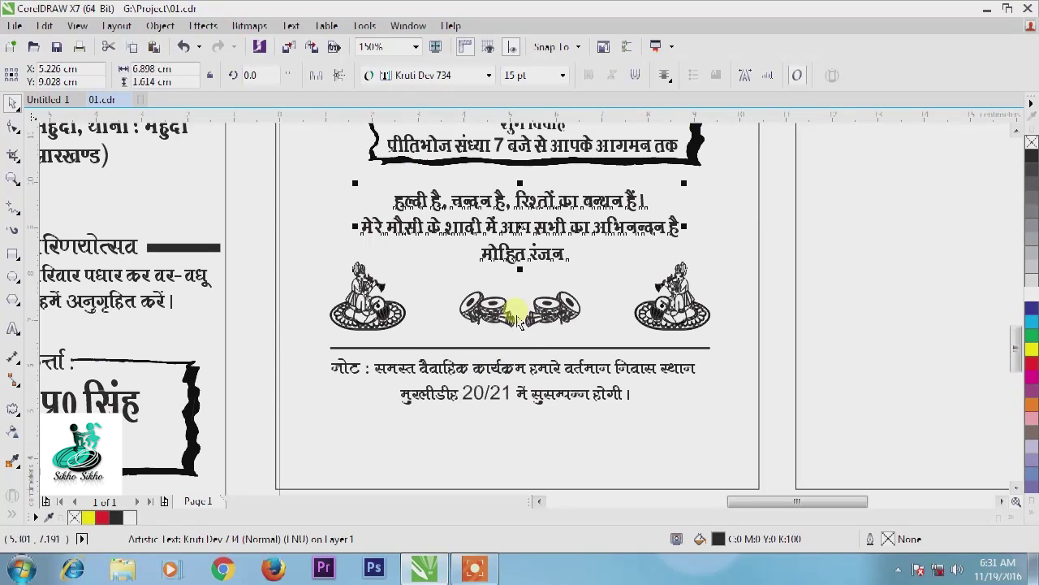
pyautogui.moveTo(675, 304); pyautogui.dragTo(675, 319)
pyautogui.click(367, 307)
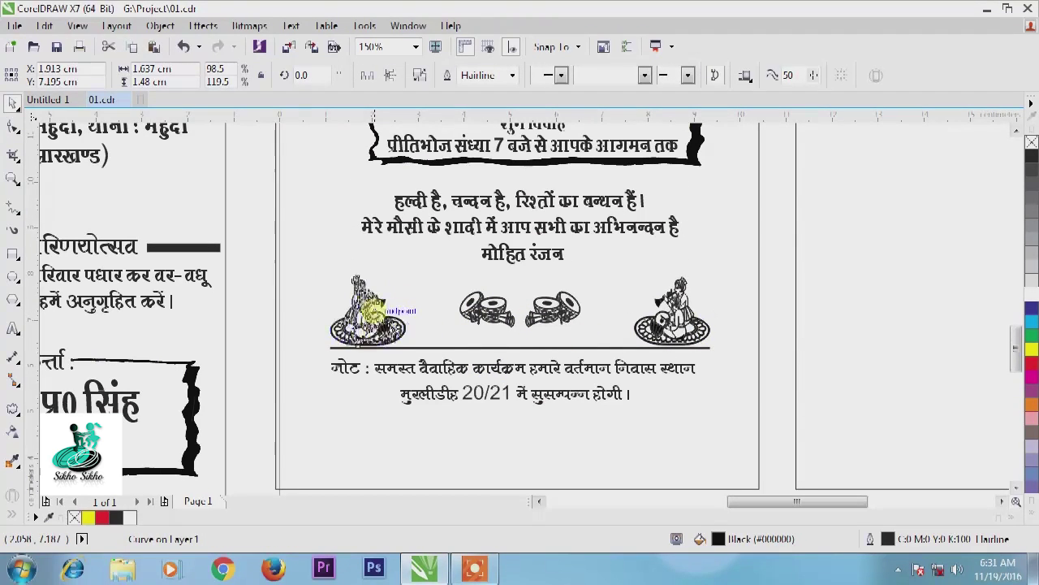
pyautogui.moveTo(550, 296); pyautogui.dragTo(551, 317)
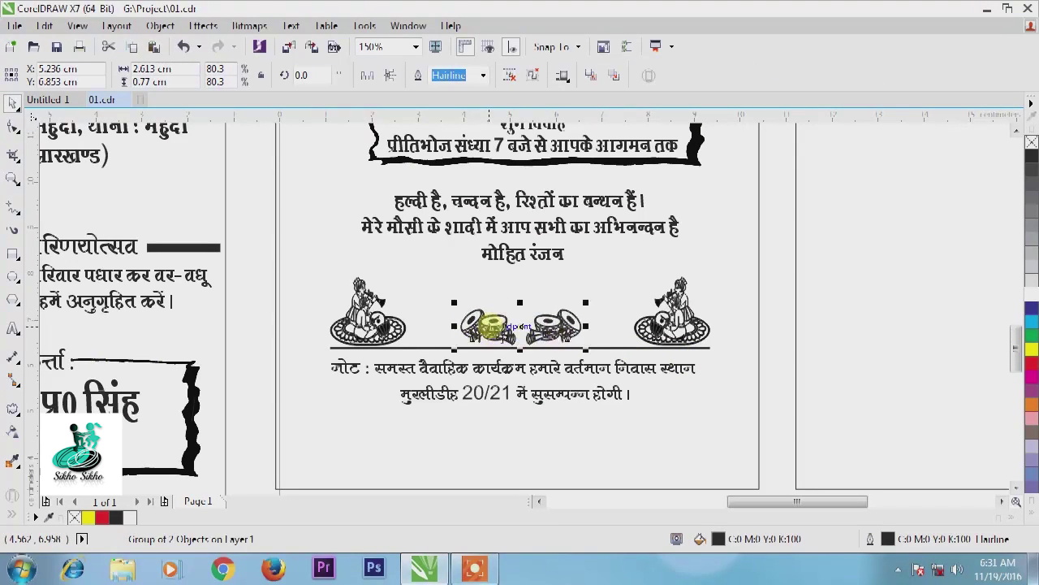
pyautogui.click(773, 355)
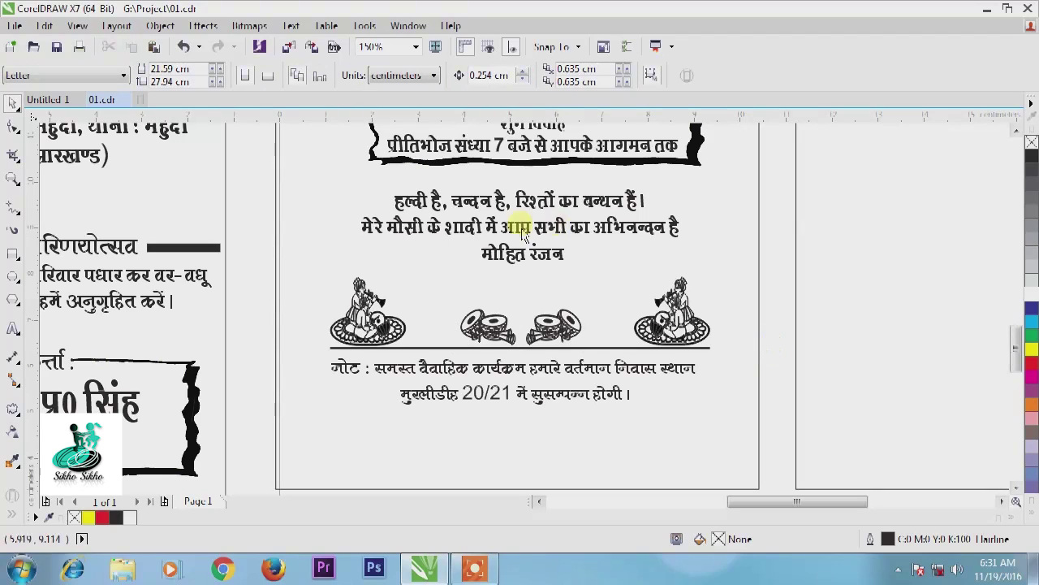
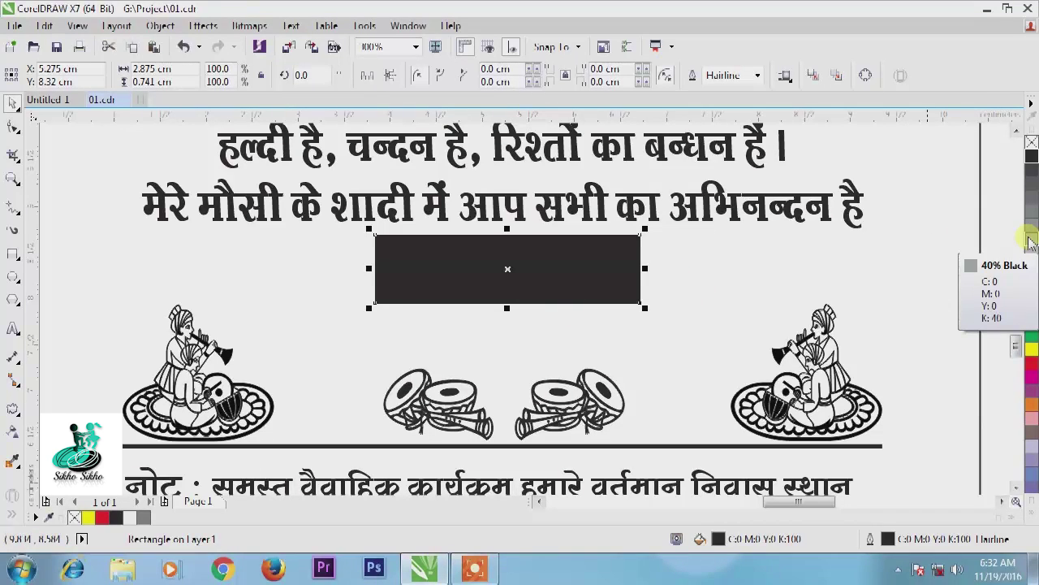
# Step: Fill the rectangle behind the name line under the verse with 80% black and recolour the name text white
pyautogui.click(1032, 192)
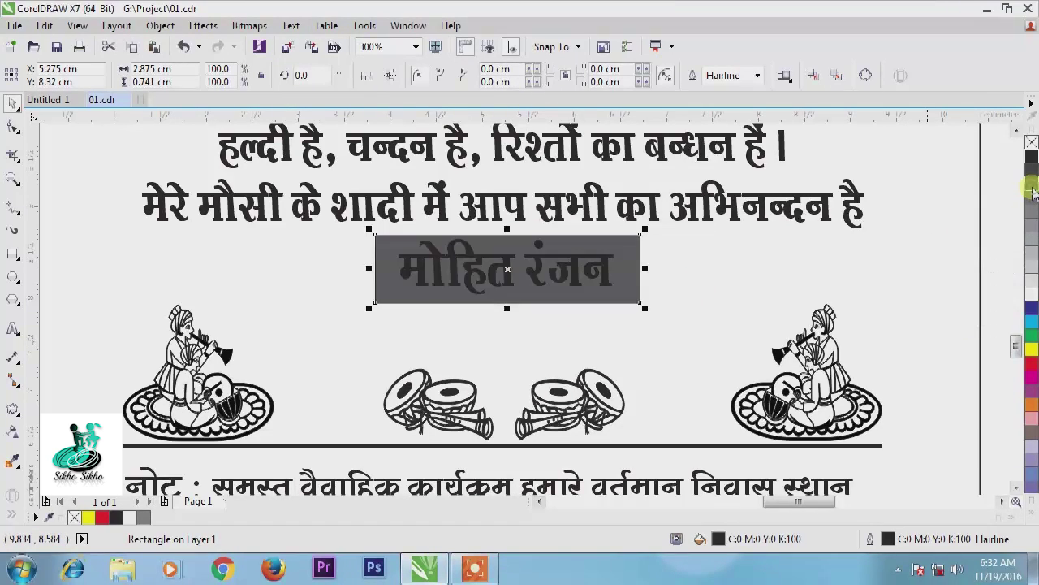
pyautogui.click(992, 291)
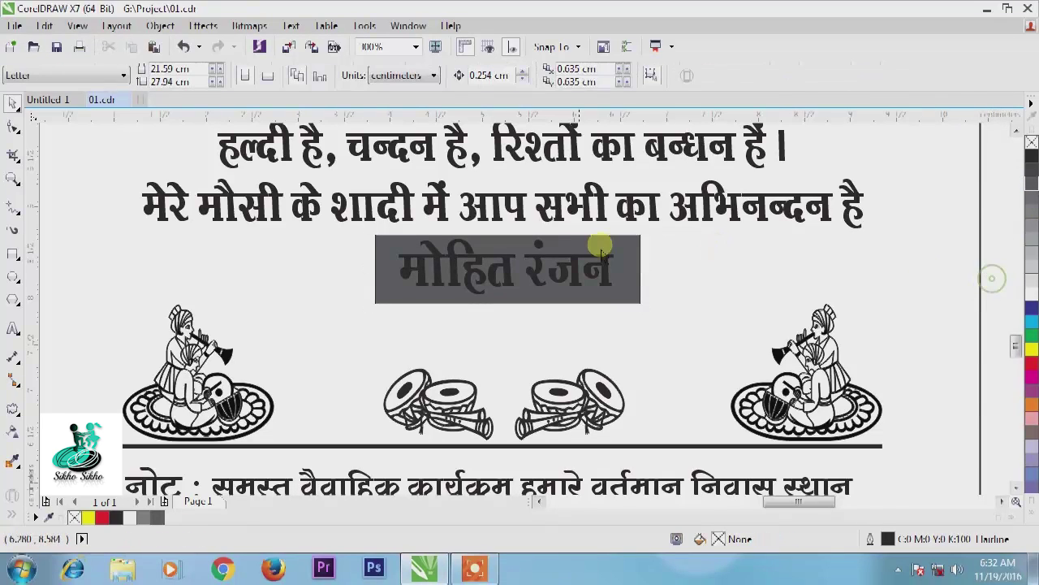
pyautogui.click(538, 267)
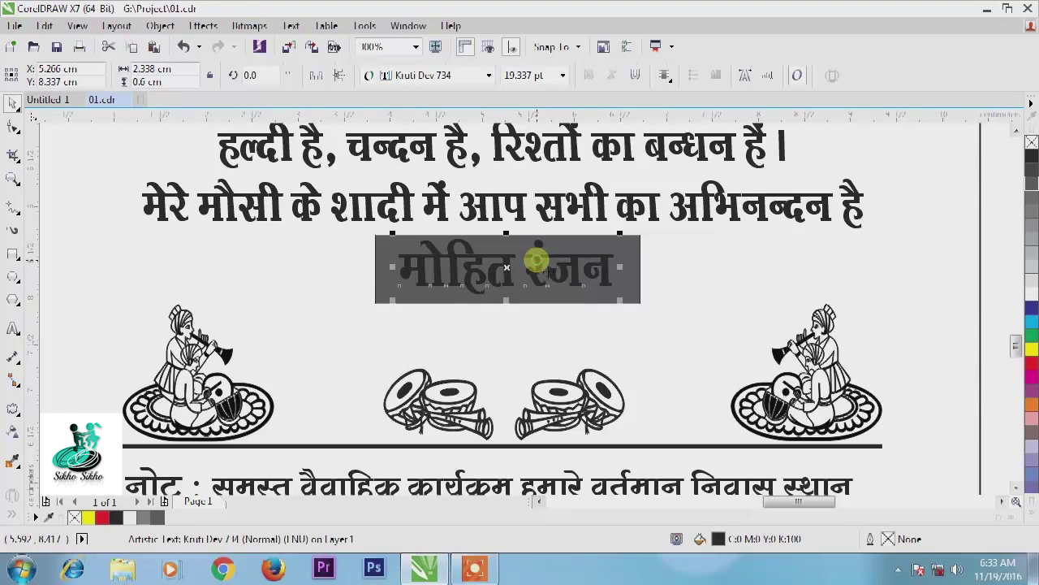
pyautogui.click(1031, 302)
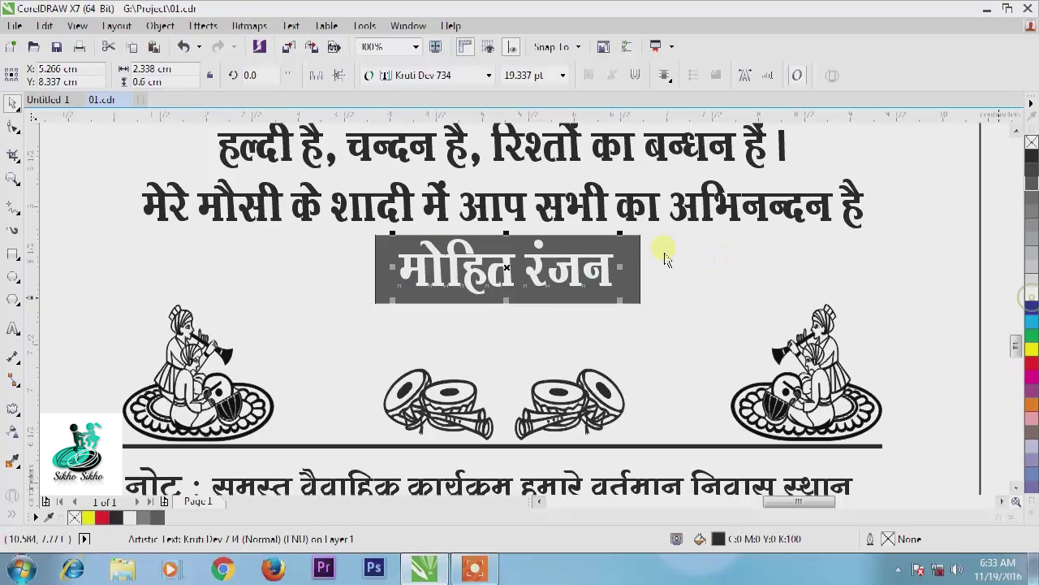
# Step: Fill the rectangle behind the white name text with solid black
pyautogui.click(625, 253)
pyautogui.click(1031, 162)
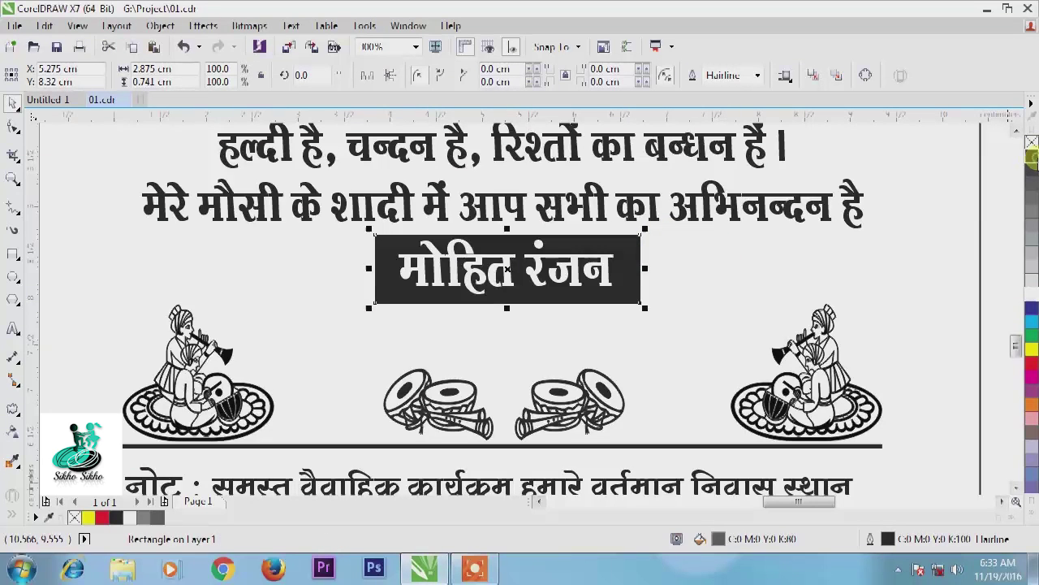
pyautogui.click(995, 324)
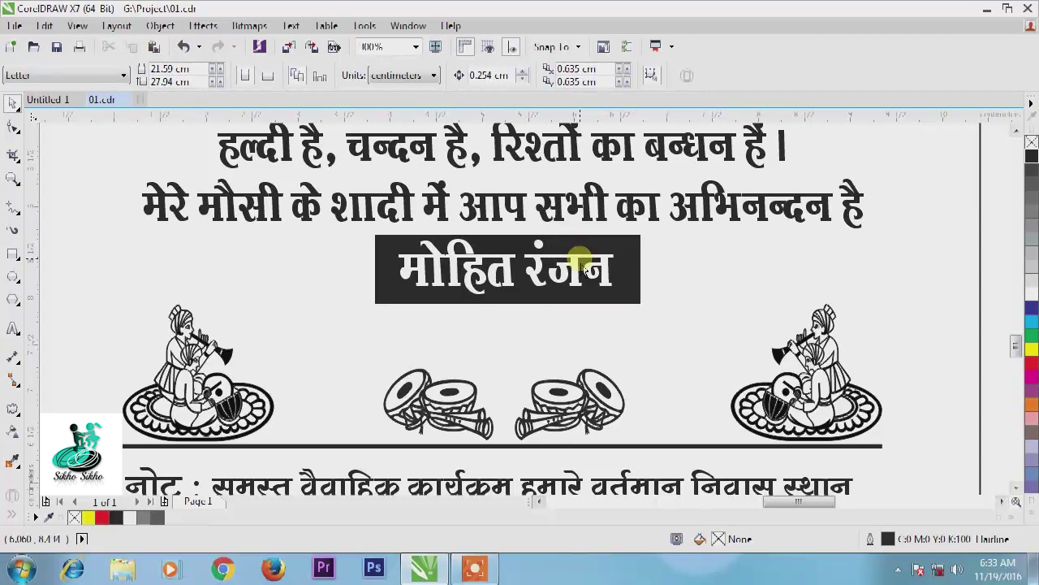
# Step: Round all corners of the black name rectangle with the Shape tool to a radius of about 0.079 cm
pyautogui.click(13, 130)
pyautogui.scroll(5, 649, 219)
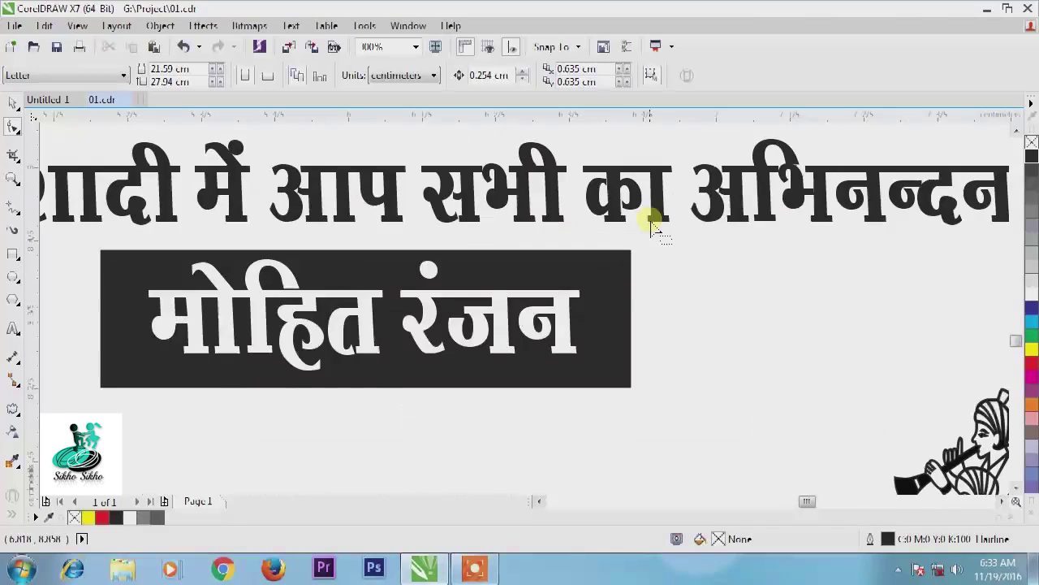
pyautogui.click(608, 283)
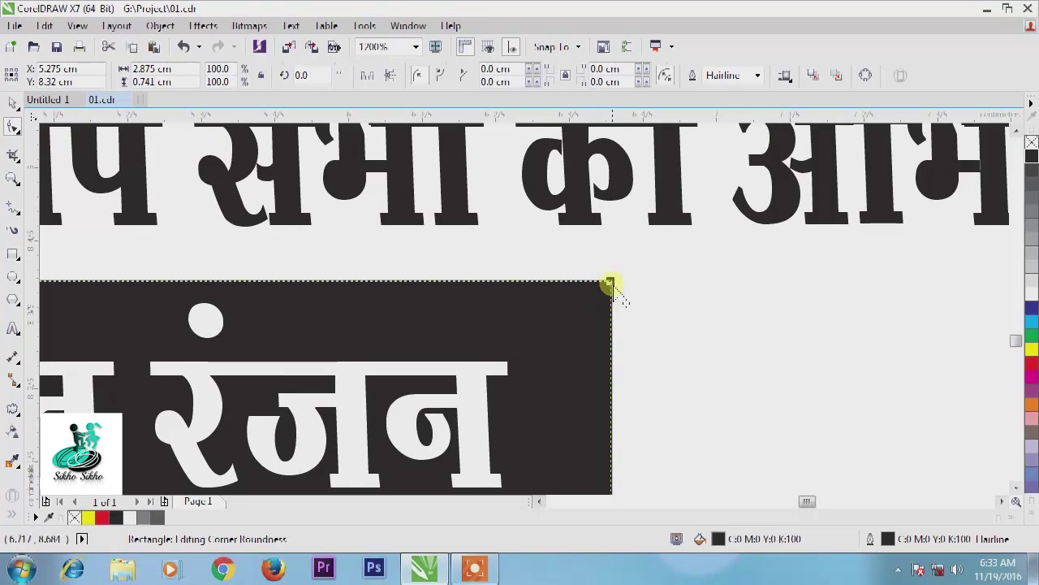
pyautogui.moveTo(609, 283); pyautogui.dragTo(591, 302)
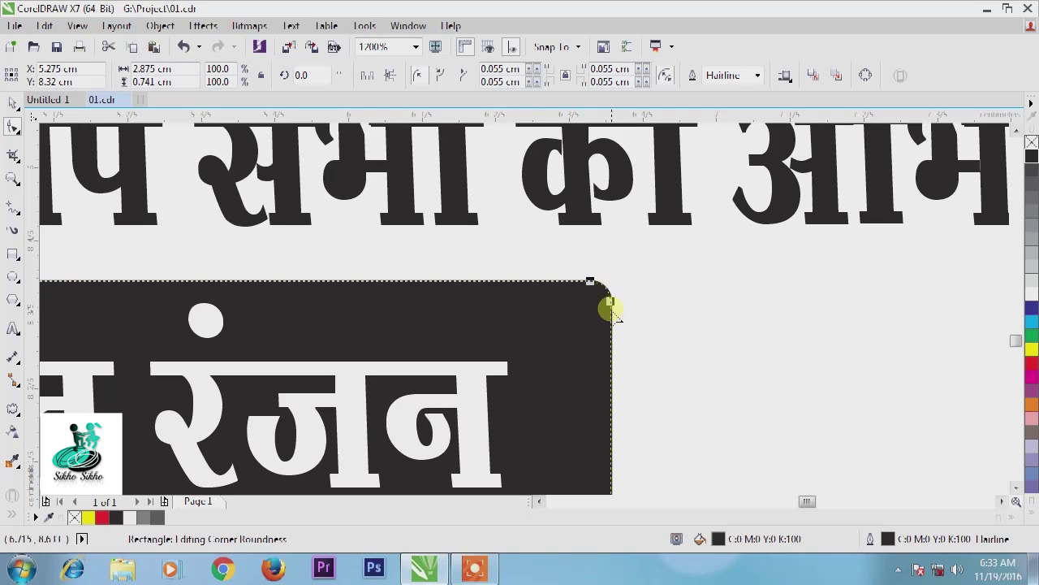
pyautogui.moveTo(594, 283); pyautogui.dragTo(579, 292)
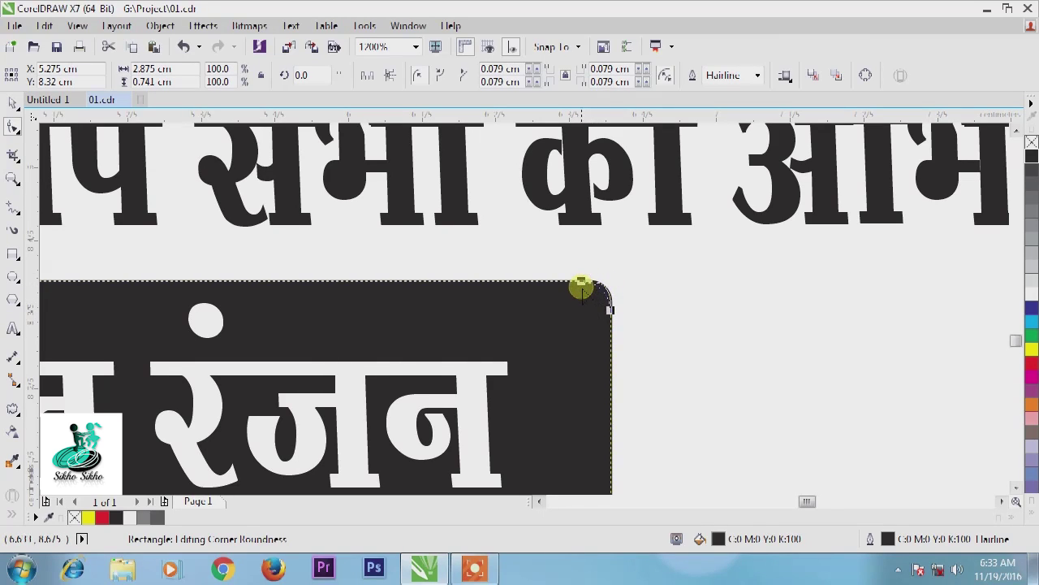
pyautogui.scroll(-1, 678, 276)
pyautogui.scroll(-1, 678, 276)
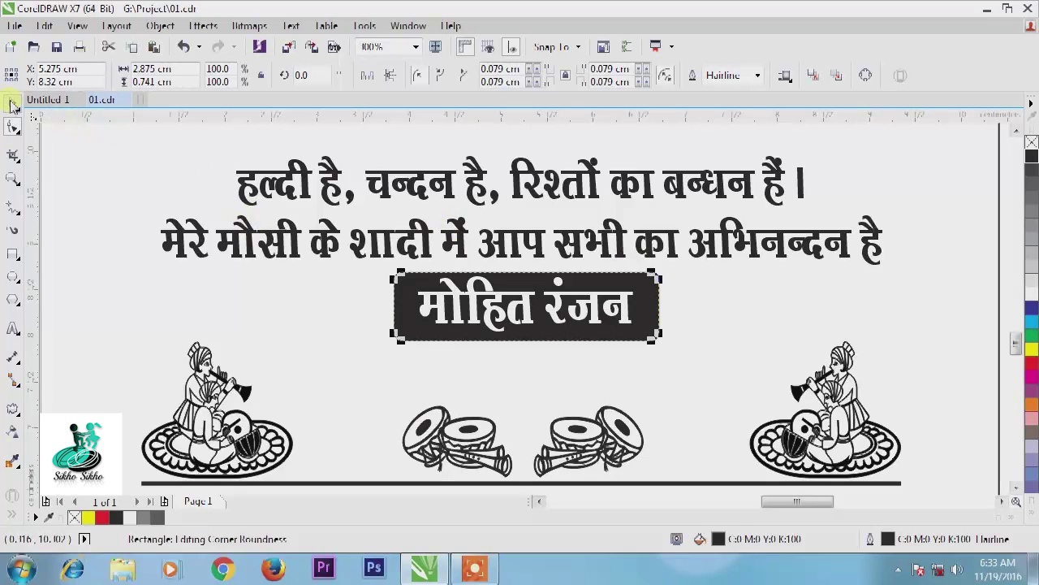
pyautogui.click(11, 104)
pyautogui.scroll(-2, 323, 211)
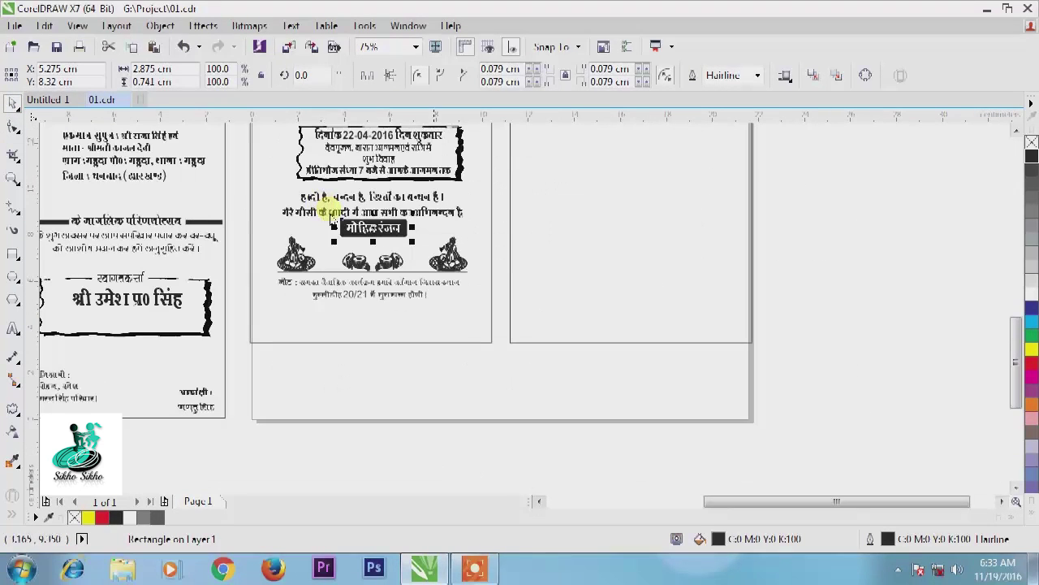
pyautogui.click(619, 289)
pyautogui.click(444, 402)
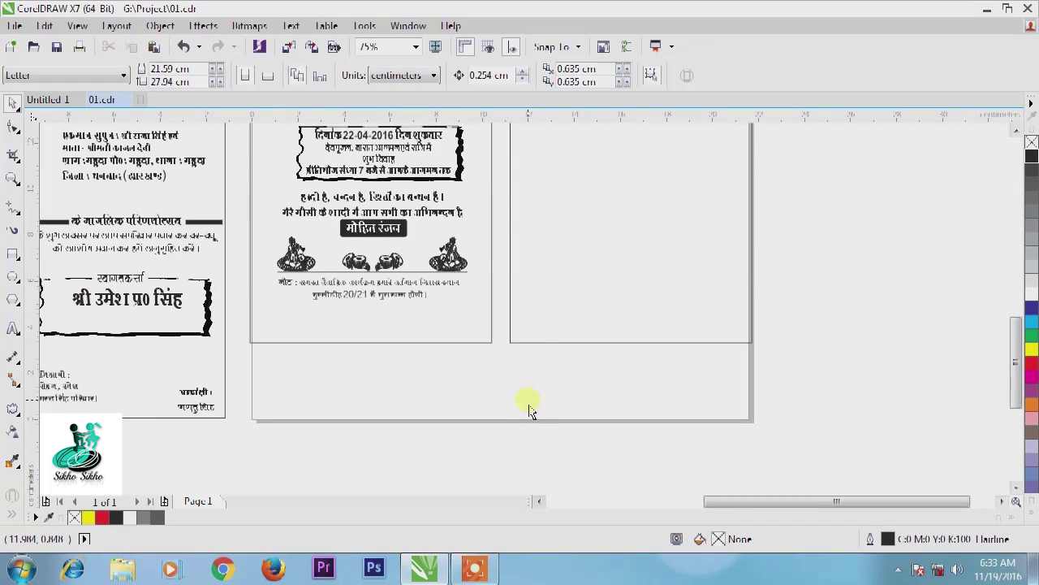
# Step: Move the Ganesh invocation header from the old inner panel to the top centre of the empty right-hand card panel
pyautogui.scroll(-4, 530, 412)
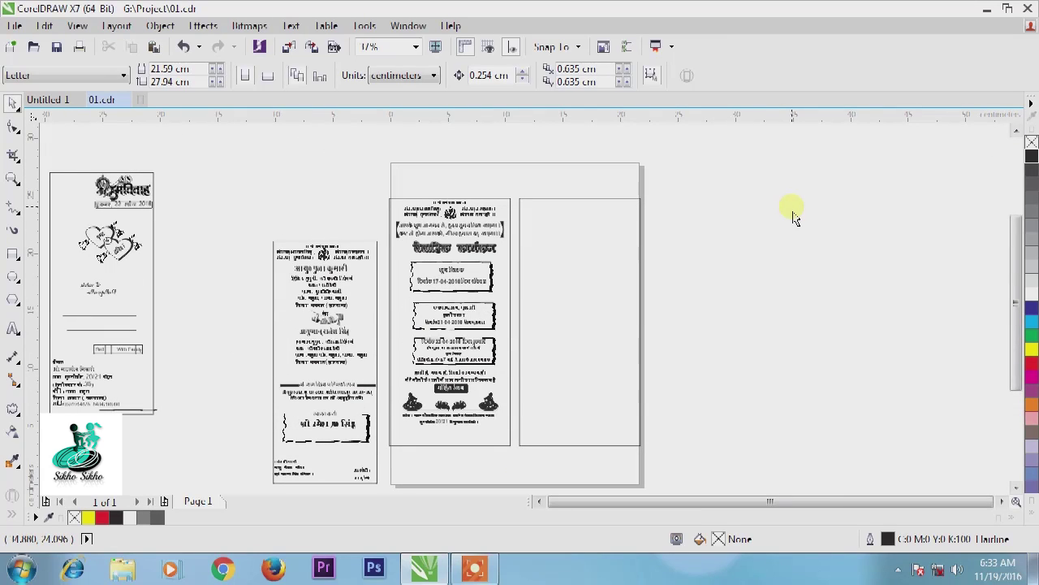
pyautogui.moveTo(223, 192); pyautogui.dragTo(576, 204)
pyautogui.click(303, 255)
pyautogui.click(677, 185)
pyautogui.scroll(1, 592, 186)
pyautogui.click(763, 204)
pyautogui.scroll(2, 552, 214)
pyautogui.click(485, 198)
pyautogui.scroll(-2, 408, 190)
pyautogui.rightClick(506, 194)
pyautogui.moveTo(621, 370)
pyautogui.click(775, 389)
pyautogui.rightClick(507, 194)
pyautogui.click(777, 444)
# Step: Examine the invocation header's placement and spacing within the right-hand card panel's frame
pyautogui.scroll(2, 457, 210)
pyautogui.click(476, 281)
pyautogui.scroll(-1, 496, 288)
pyautogui.click(720, 276)
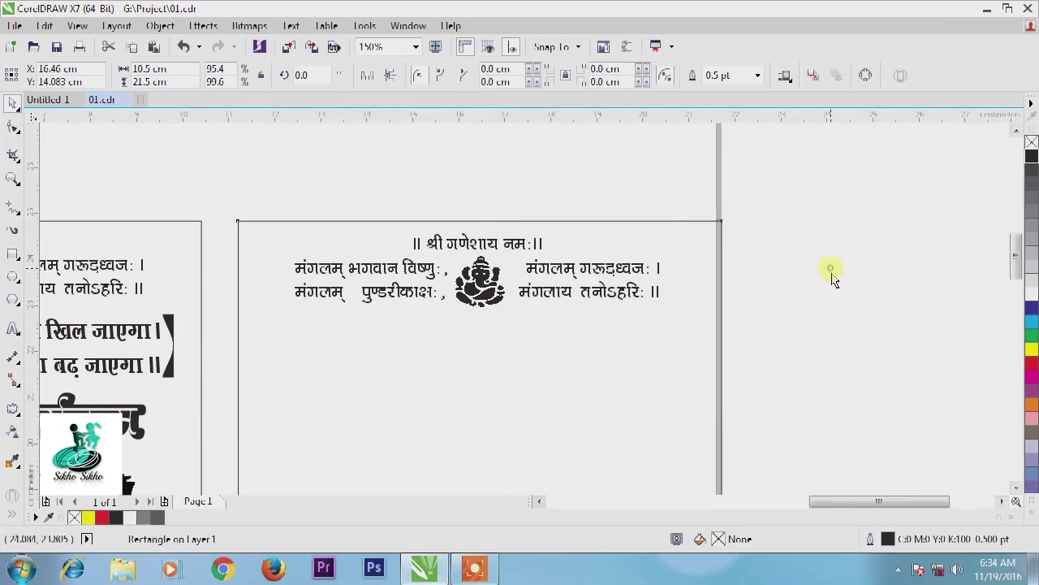
pyautogui.click(646, 270)
pyautogui.scroll(-1, 724, 242)
pyautogui.click(724, 242)
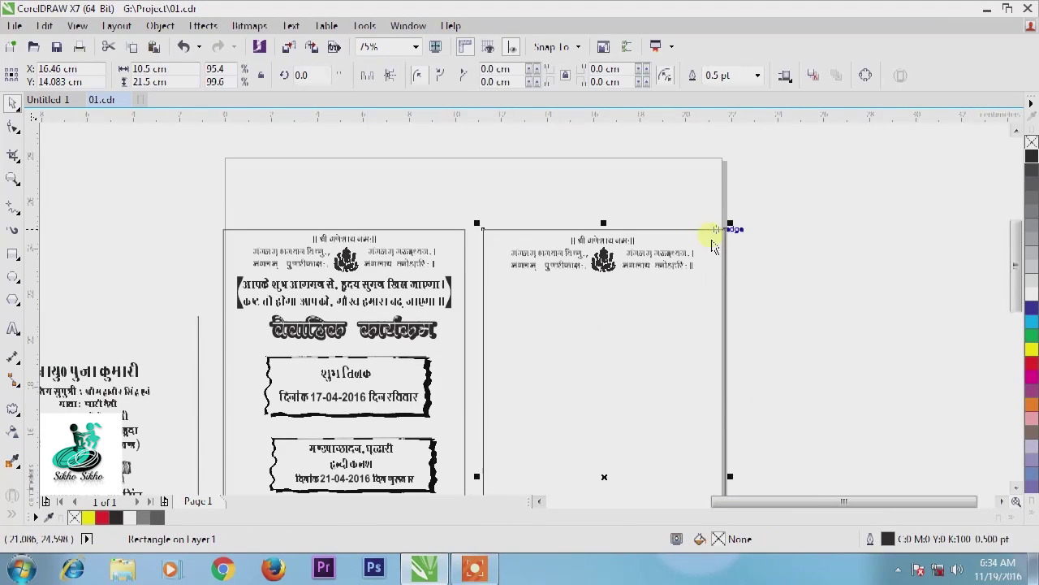
pyautogui.click(766, 269)
pyautogui.scroll(-1, 707, 272)
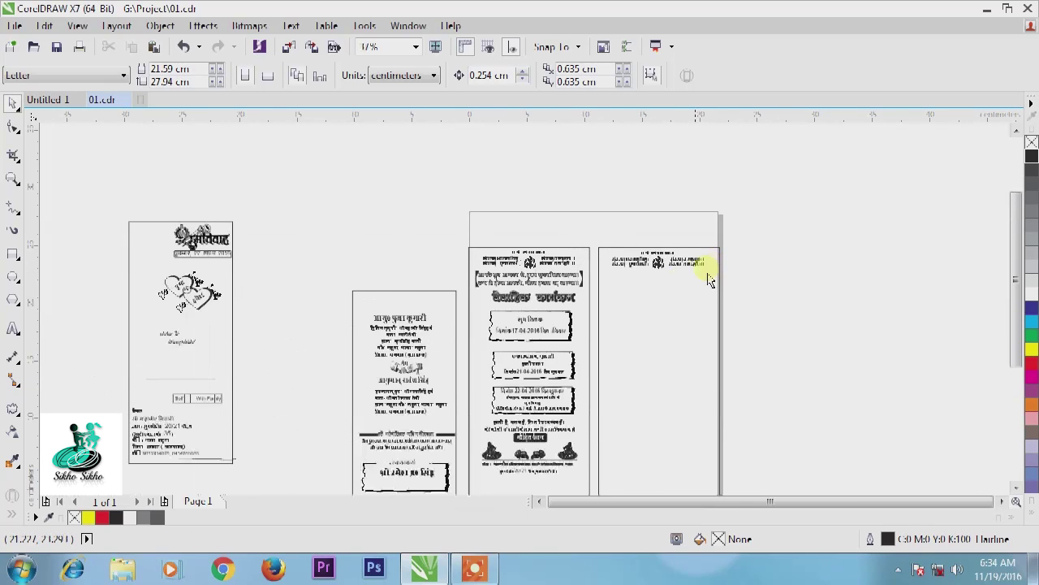
# Step: Delete the frame rectangle around the old inner panel's text
pyautogui.scroll(1, 410, 333)
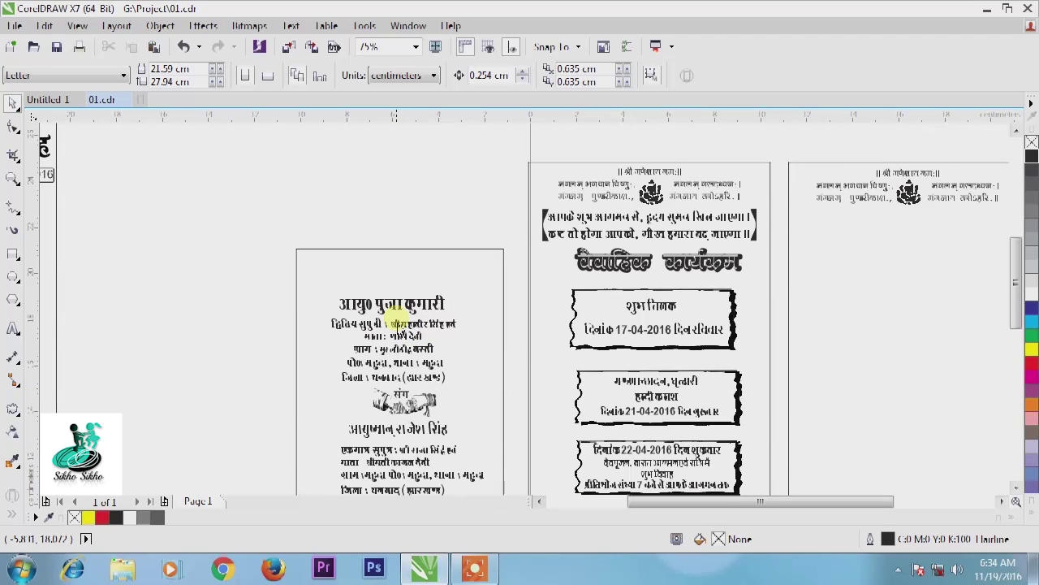
pyautogui.click(431, 272)
pyautogui.press('Delete')
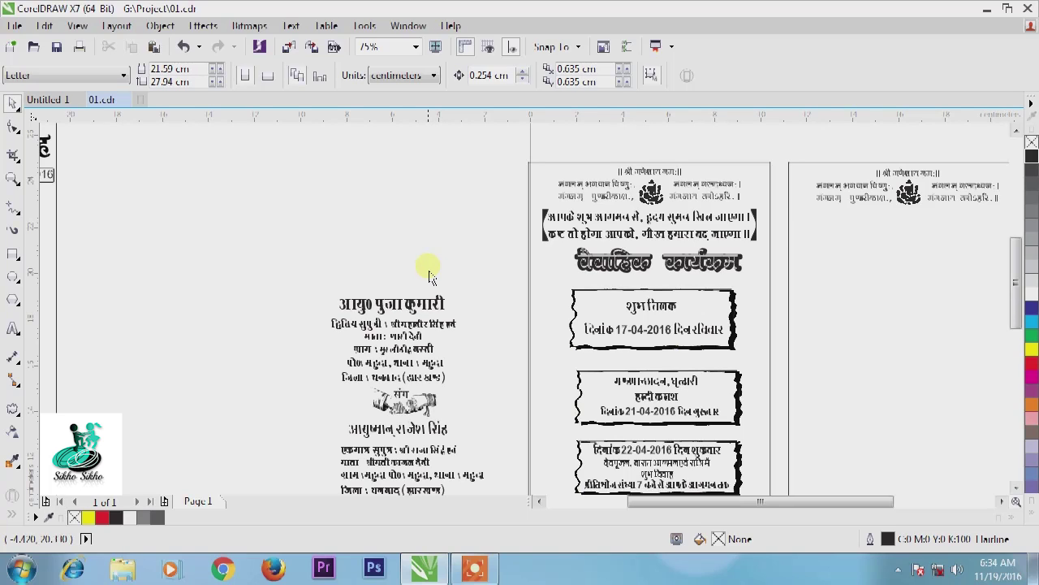
# Step: Move the bride's name and family details into the right-hand card panel, centred beneath the invocation header
pyautogui.moveTo(289, 240); pyautogui.dragTo(467, 395)
pyautogui.moveTo(396, 337); pyautogui.dragTo(922, 296)
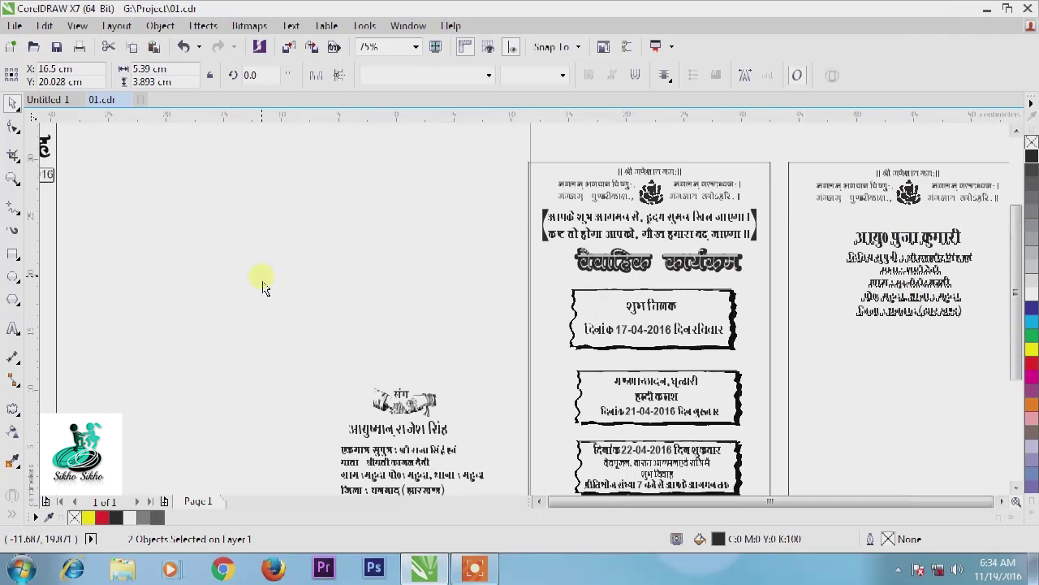
pyautogui.scroll(-2, 262, 283)
pyautogui.scroll(4, 569, 262)
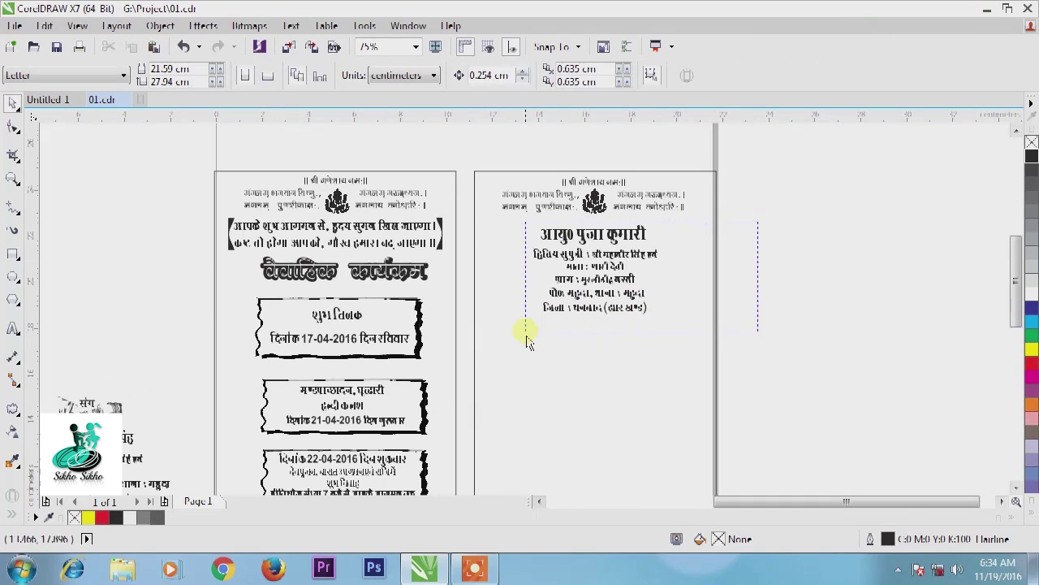
pyautogui.click(794, 279)
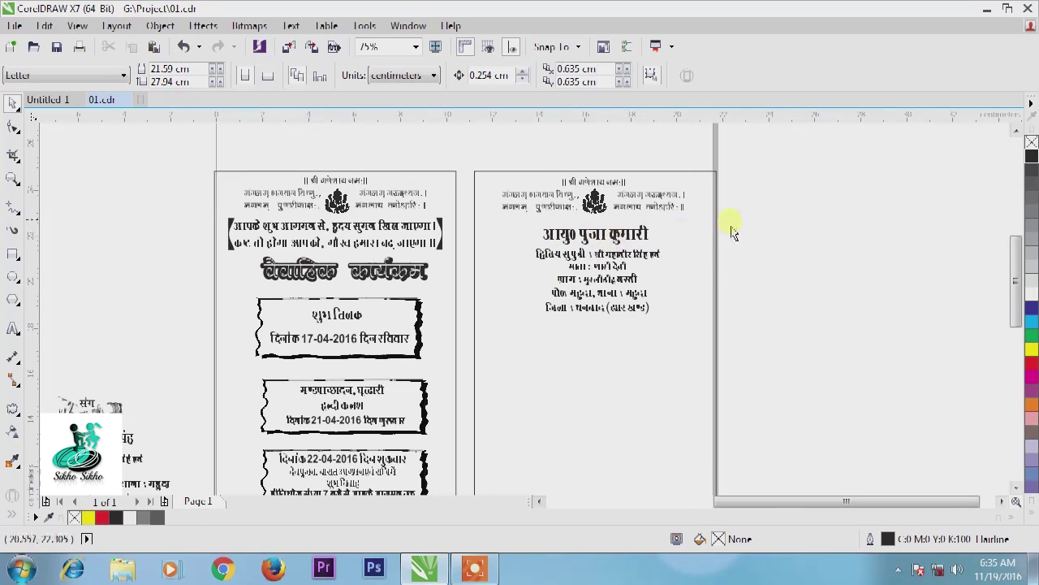
pyautogui.moveTo(542, 328); pyautogui.dragTo(544, 328)
pyautogui.click(793, 278)
# Step: Move the handshake graphic with the word संग directly below the bride's details in the right-hand card panel
pyautogui.scroll(-2, 786, 281)
pyautogui.moveTo(390, 313); pyautogui.dragTo(477, 361)
pyautogui.moveTo(429, 336); pyautogui.dragTo(700, 315)
pyautogui.click(815, 294)
# Step: Move the groom's name and family details below the handshake graphic, bringing them close beneath it
pyautogui.moveTo(348, 312); pyautogui.dragTo(487, 391)
pyautogui.moveTo(425, 368); pyautogui.dragTo(695, 358)
pyautogui.click(831, 318)
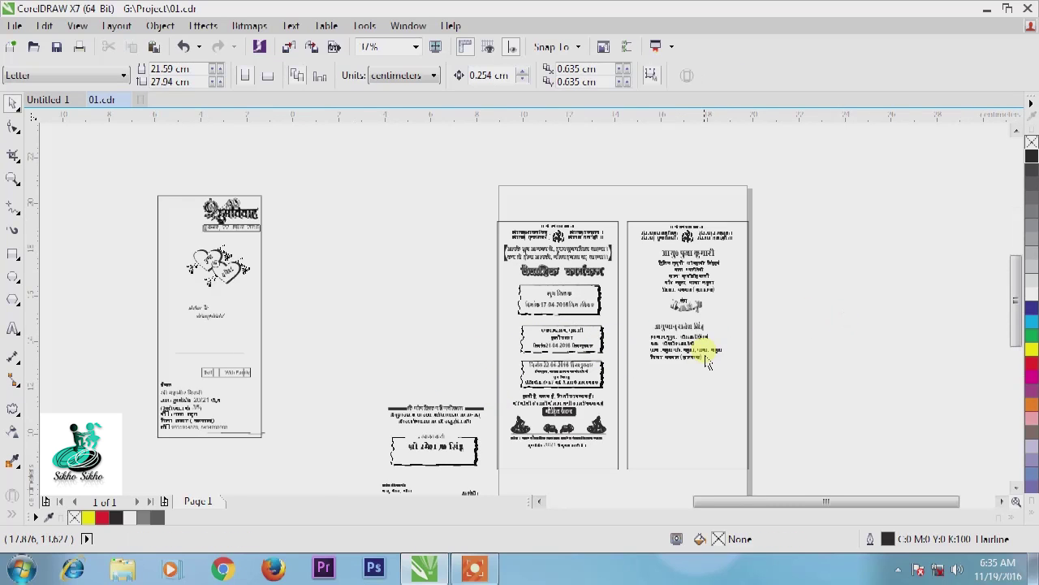
pyautogui.scroll(4, 686, 341)
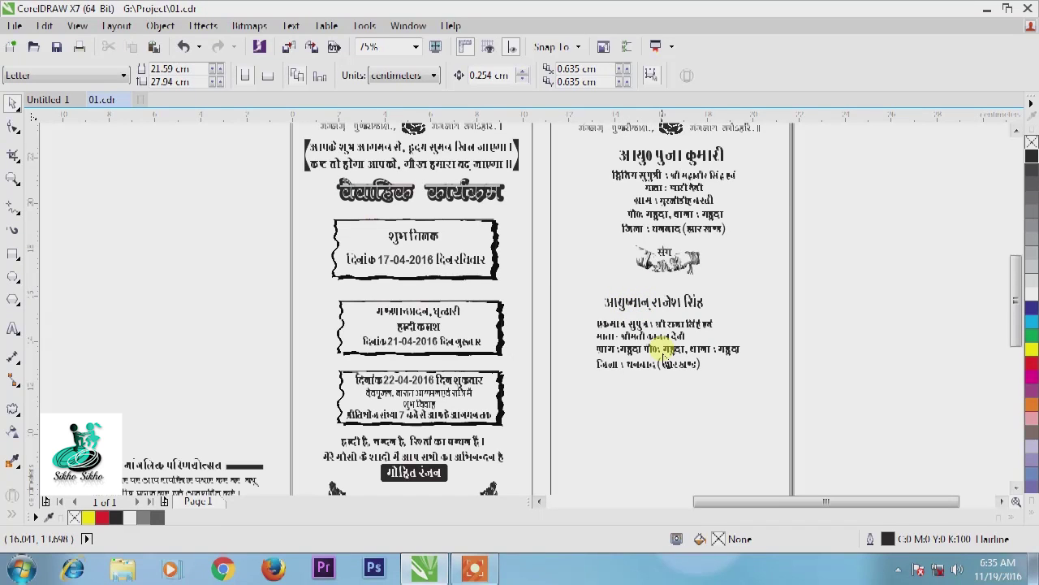
pyautogui.moveTo(861, 286); pyautogui.dragTo(603, 382)
pyautogui.moveTo(672, 332); pyautogui.dragTo(679, 328)
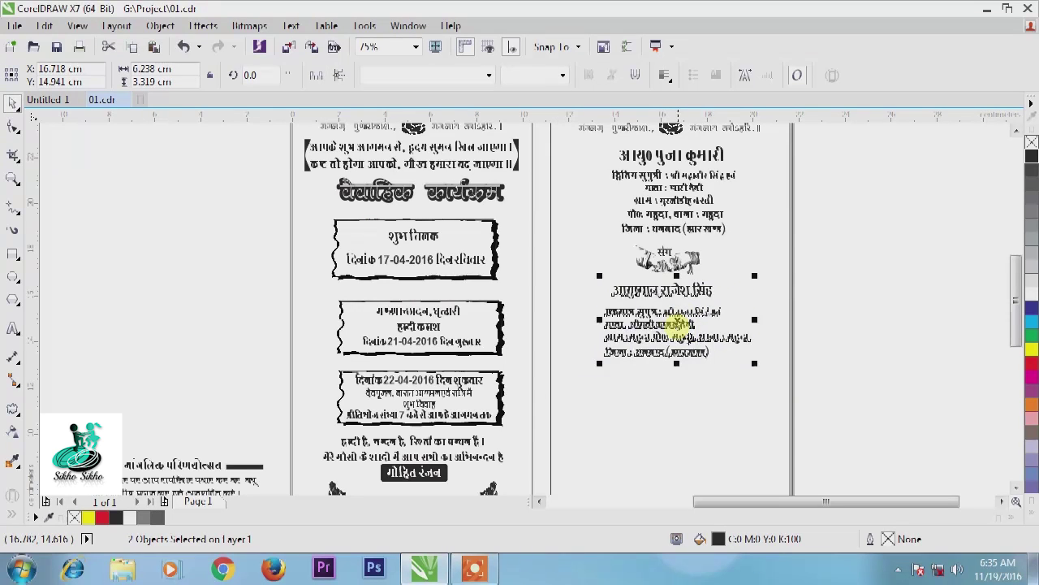
pyautogui.scroll(-4, 641, 325)
pyautogui.click(776, 359)
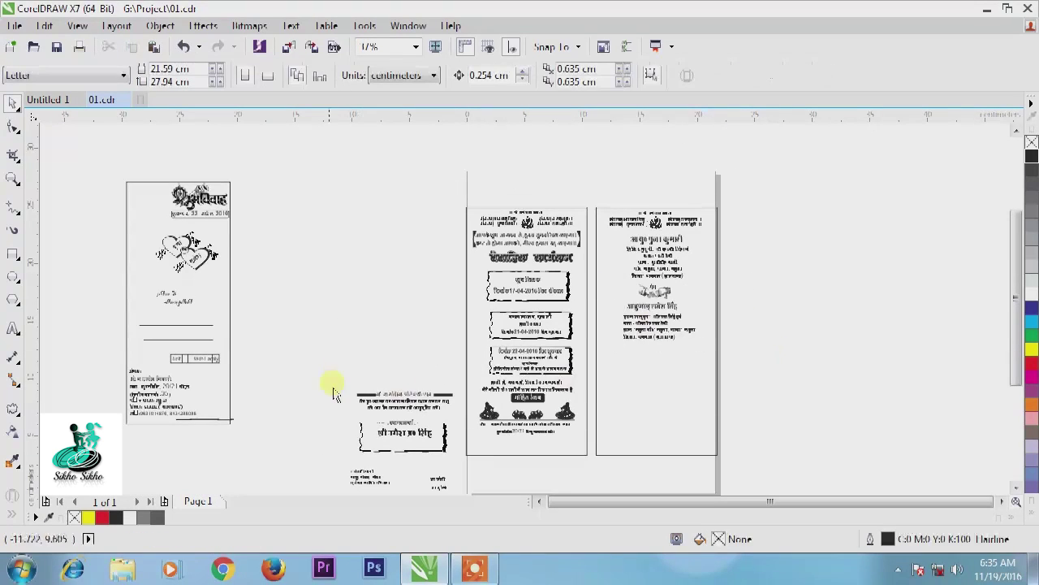
# Step: Move the के मांगलिक परिणयोत्सव heading with its bars and two invitation lines below the groom's details
pyautogui.moveTo(339, 375); pyautogui.dragTo(458, 420)
pyautogui.moveTo(407, 400); pyautogui.dragTo(669, 370)
pyautogui.click(801, 348)
pyautogui.scroll(4, 655, 373)
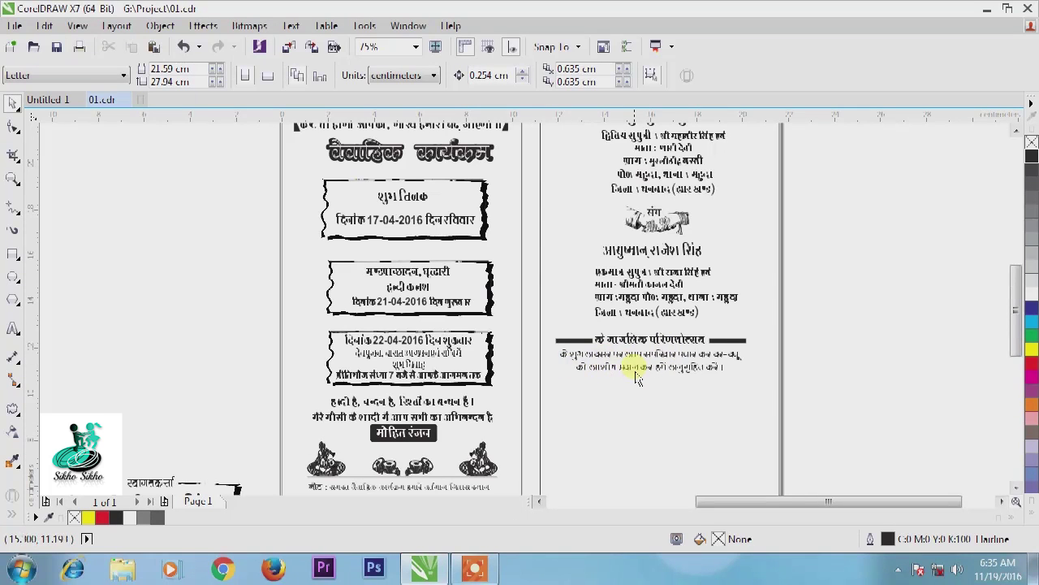
pyautogui.scroll(2, 637, 378)
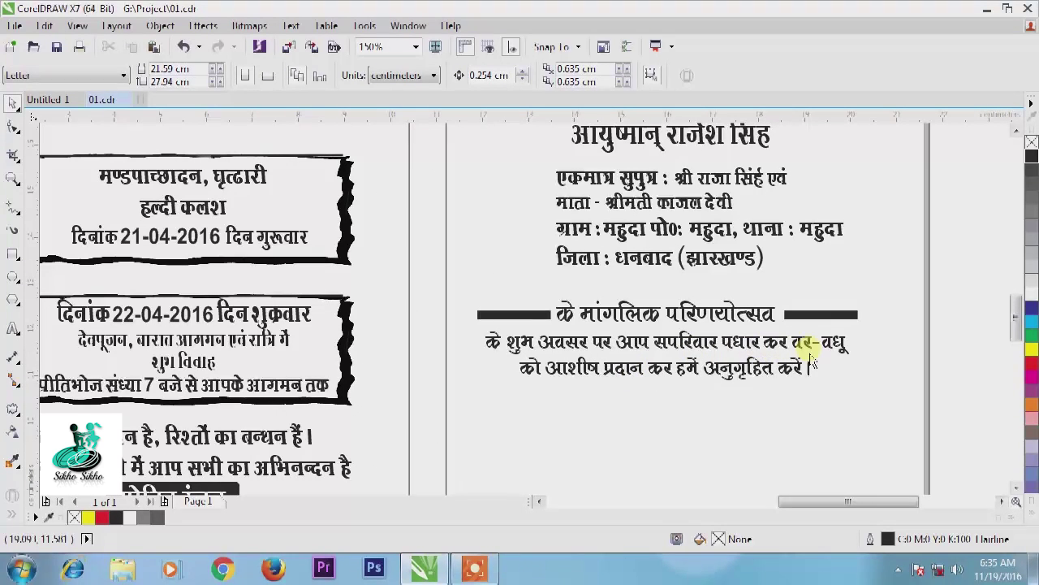
pyautogui.scroll(-2, 580, 383)
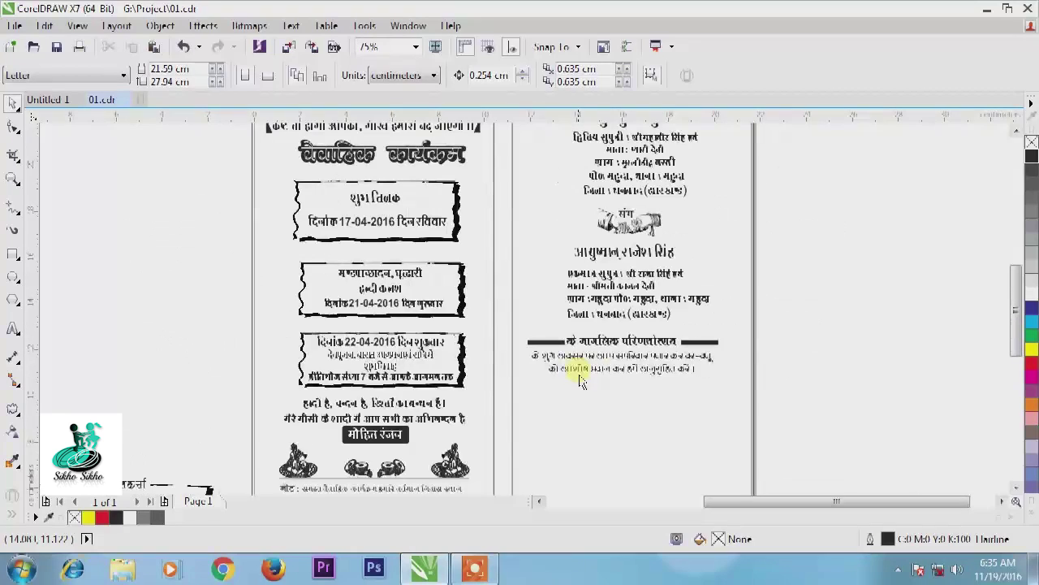
# Step: Nudge the परिणयोत्सव heading and invitation lines up and right, and enlarge them to about 9.1 cm wide
pyautogui.moveTo(794, 327); pyautogui.dragTo(517, 393)
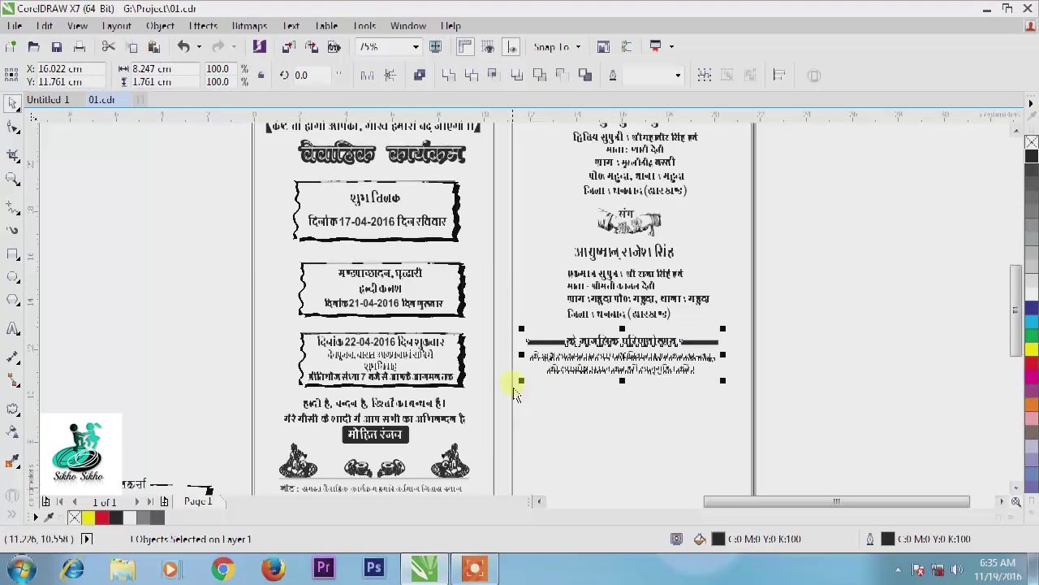
pyautogui.press('Up')
pyautogui.moveTo(723, 324)
pyautogui.mouseDown()
pyautogui.moveTo(741, 333)
pyautogui.moveTo(735, 324)
pyautogui.mouseUp()
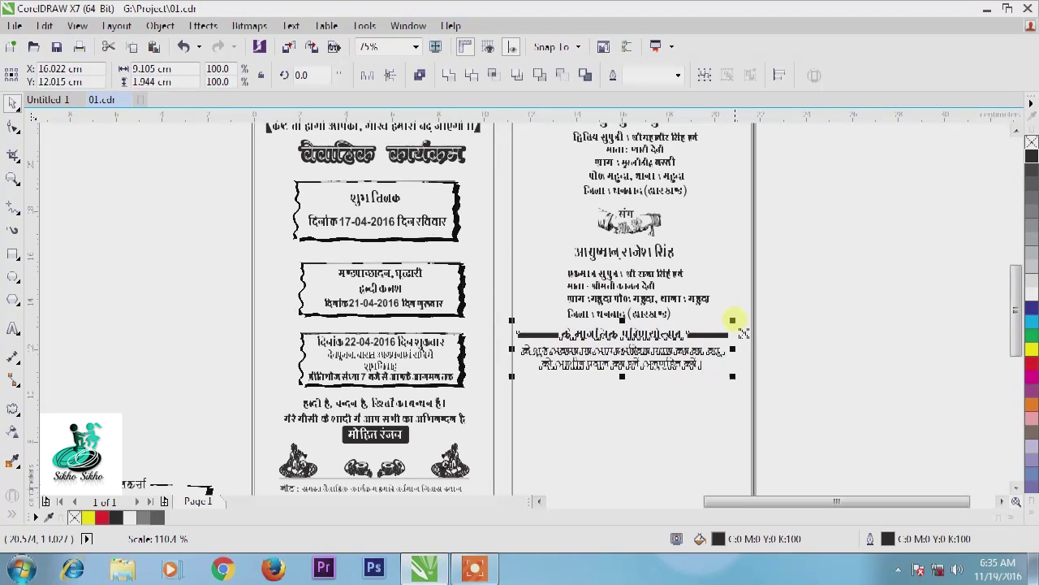
pyautogui.press('Right')
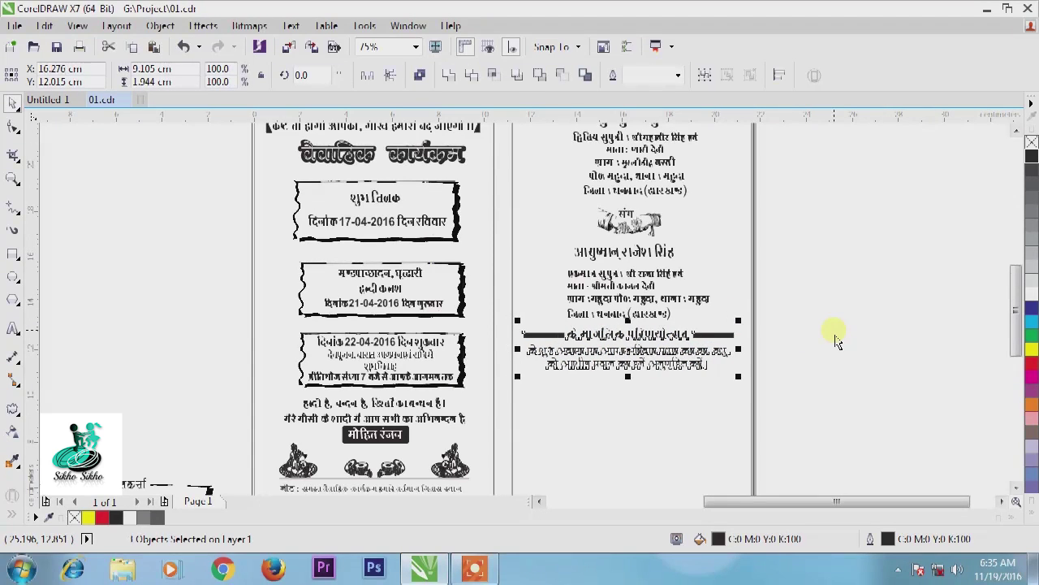
pyautogui.click(834, 341)
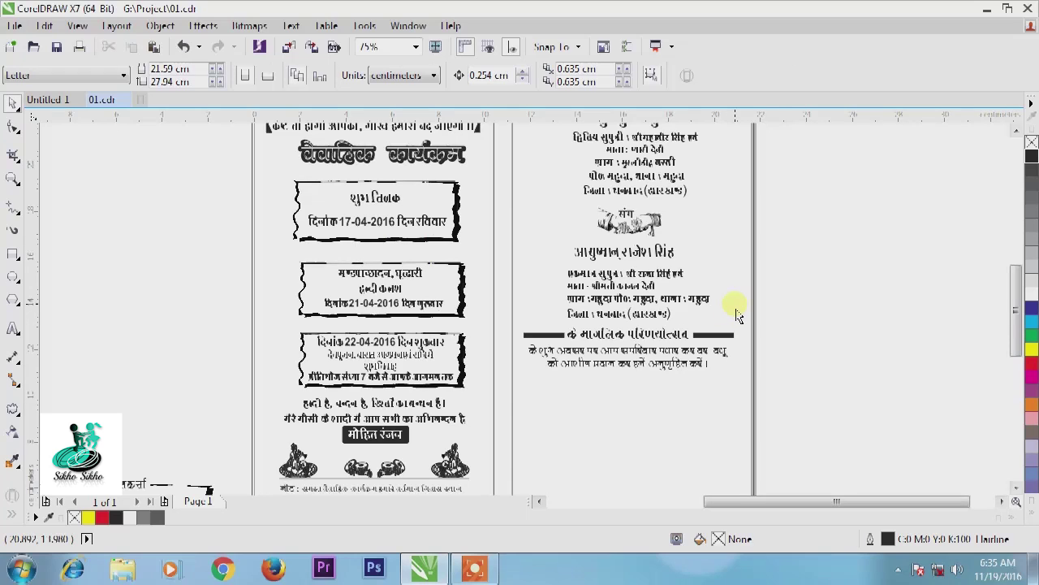
# Step: Move the दर्शनाभिलाषी and आकांक्षी signature texts together to the bottom of the right-hand card panel
pyautogui.scroll(-3, 579, 328)
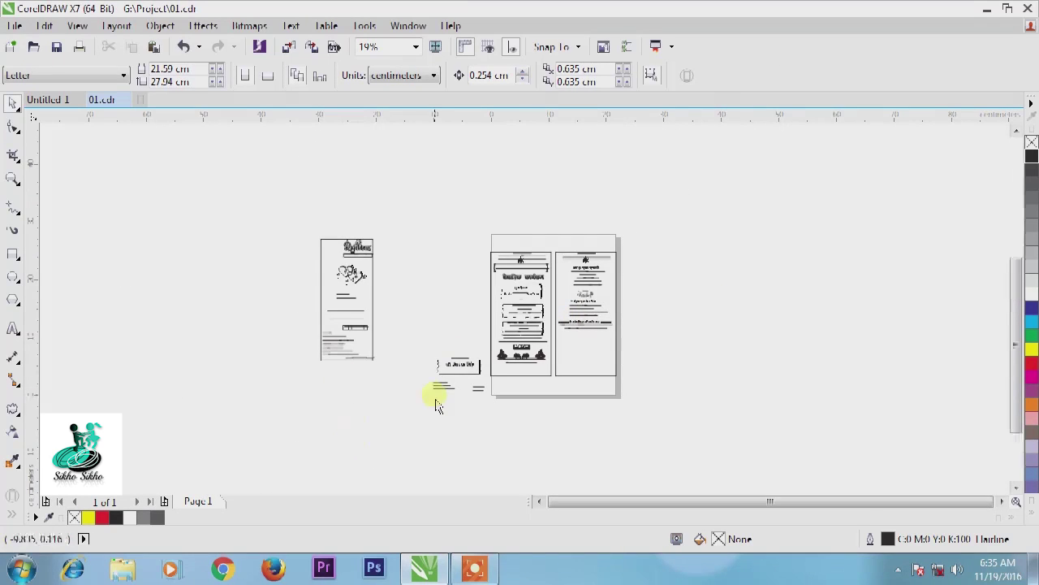
pyautogui.scroll(1, 484, 377)
pyautogui.scroll(3, 484, 377)
pyautogui.moveTo(370, 239); pyautogui.dragTo(586, 363)
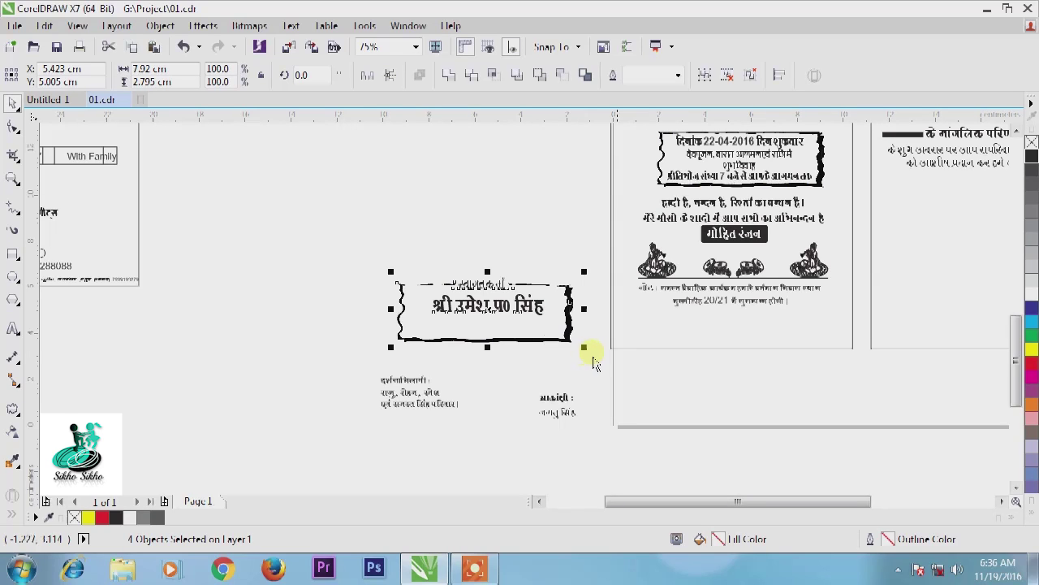
pyautogui.moveTo(323, 367); pyautogui.dragTo(598, 442)
pyautogui.scroll(-4, 314, 371)
pyautogui.moveTo(381, 382); pyautogui.dragTo(635, 338)
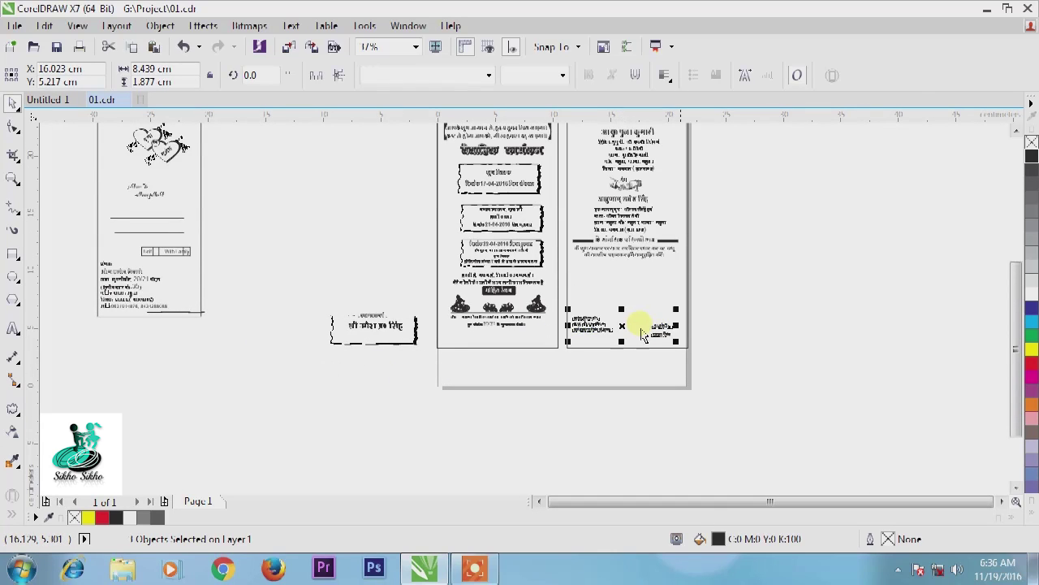
pyautogui.click(772, 300)
# Step: Nudge the दर्शनाभिलाषी text down and the आकांक्षी text right and down, closer to the right-hand card panel's lower corners
pyautogui.scroll(4, 605, 341)
pyautogui.moveTo(518, 274); pyautogui.dragTo(642, 368)
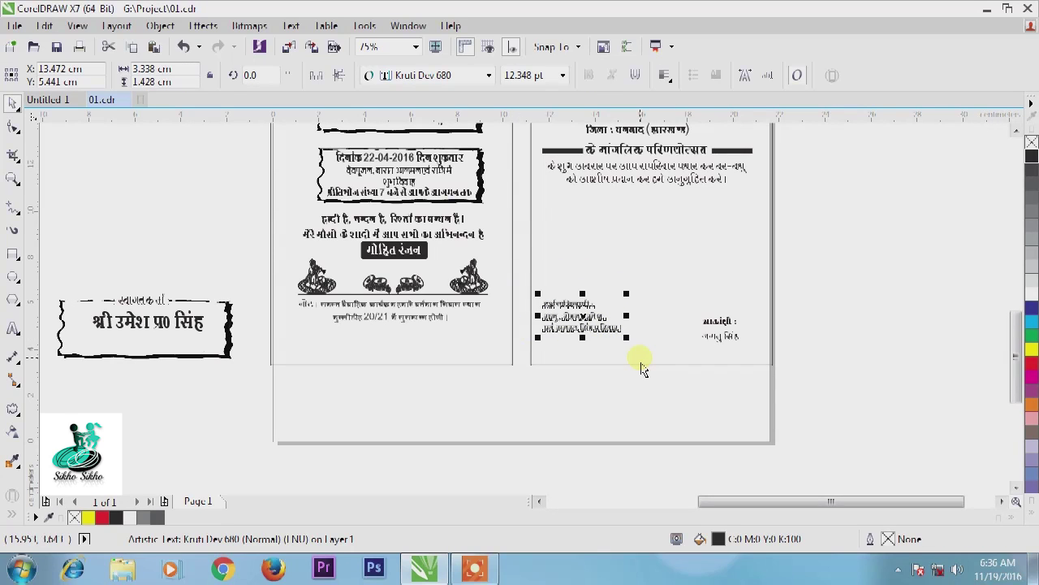
pyautogui.hotkey('shift', 'Down')
pyautogui.hotkey('shift', 'Down')
pyautogui.moveTo(817, 289); pyautogui.dragTo(681, 363)
pyautogui.press('Right')
pyautogui.press('Right')
pyautogui.press('Down')
pyautogui.press('Down')
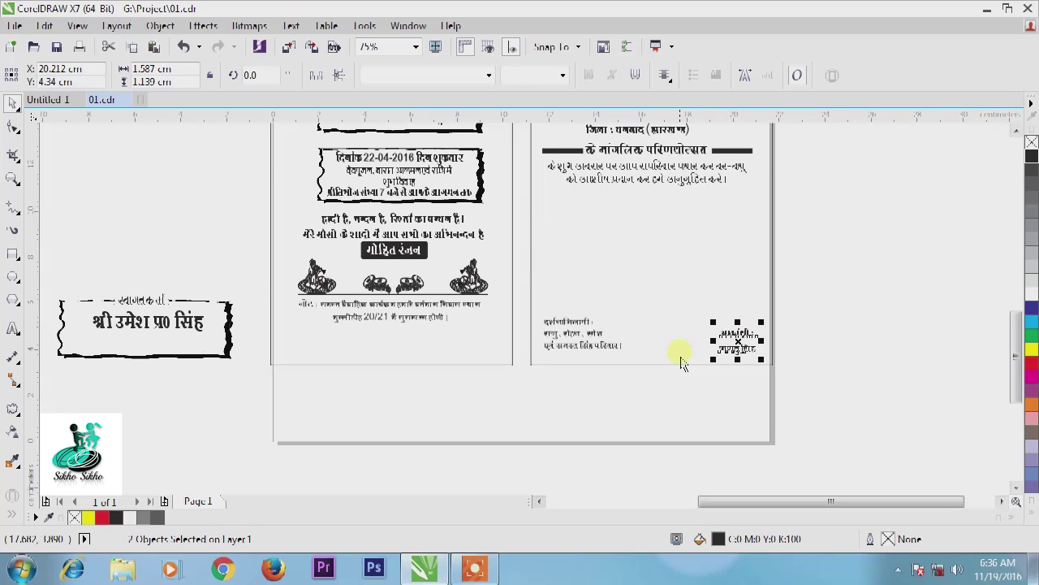
pyautogui.click(840, 332)
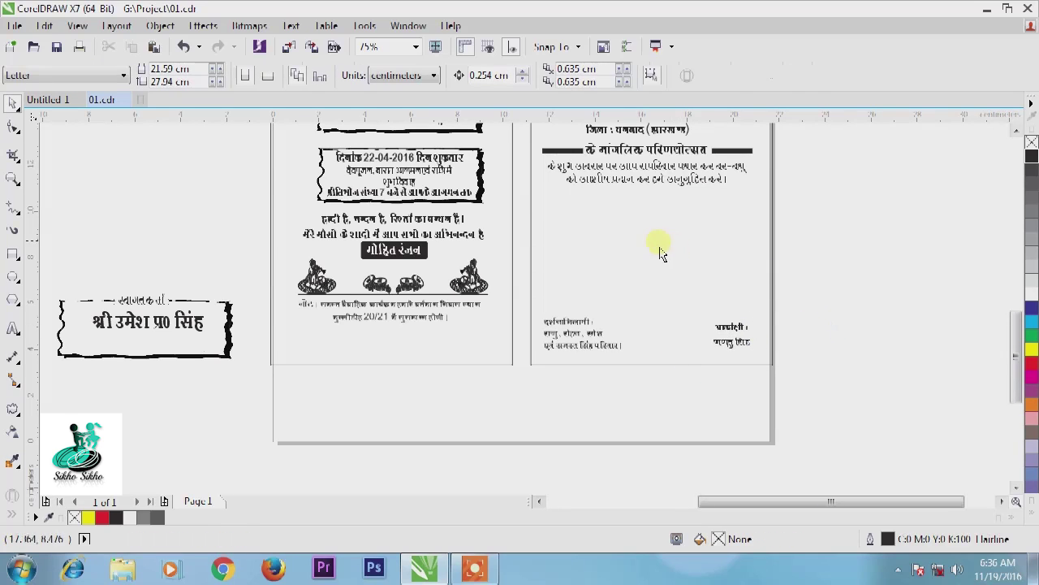
# Step: Copy the seated musician figure from the left-hand card panel and place it enlarged beneath the right-hand panel's invitation lines
pyautogui.click(326, 280)
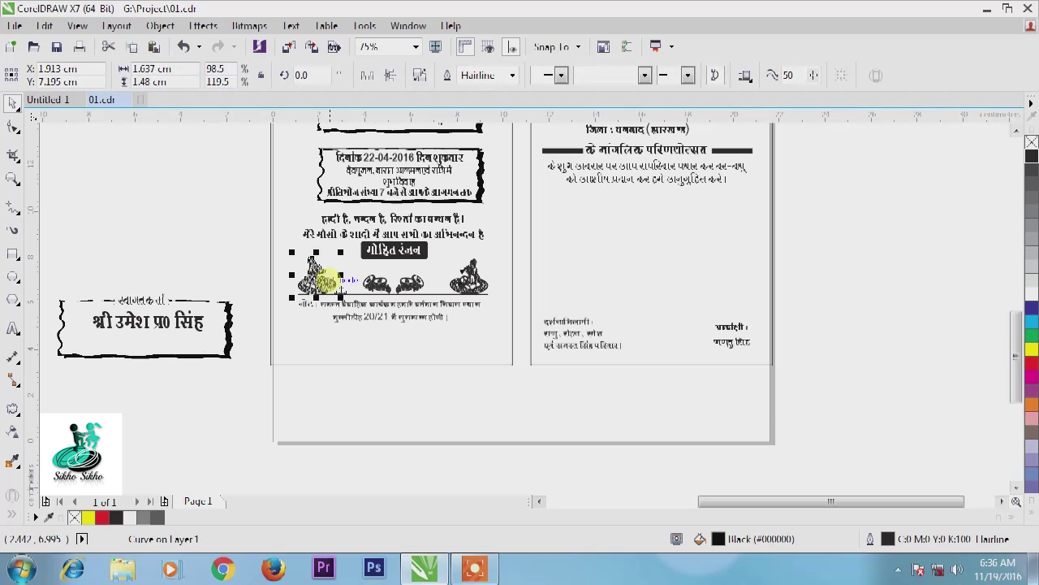
pyautogui.moveTo(326, 280); pyautogui.dragTo(700, 224)
pyautogui.click(522, 344)
pyautogui.scroll(-3, 639, 415)
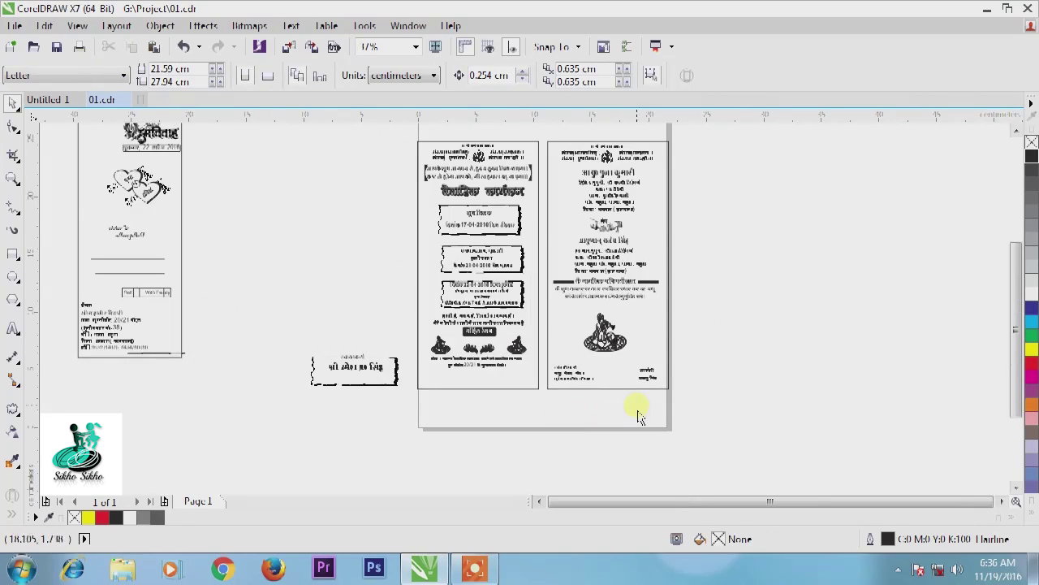
pyautogui.scroll(3, 544, 307)
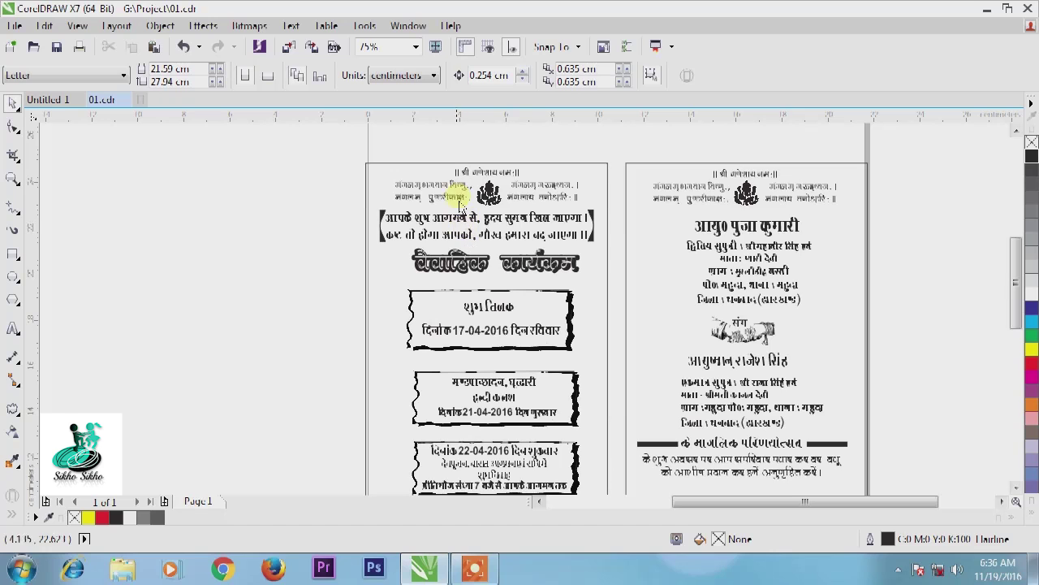
pyautogui.scroll(-3, 436, 220)
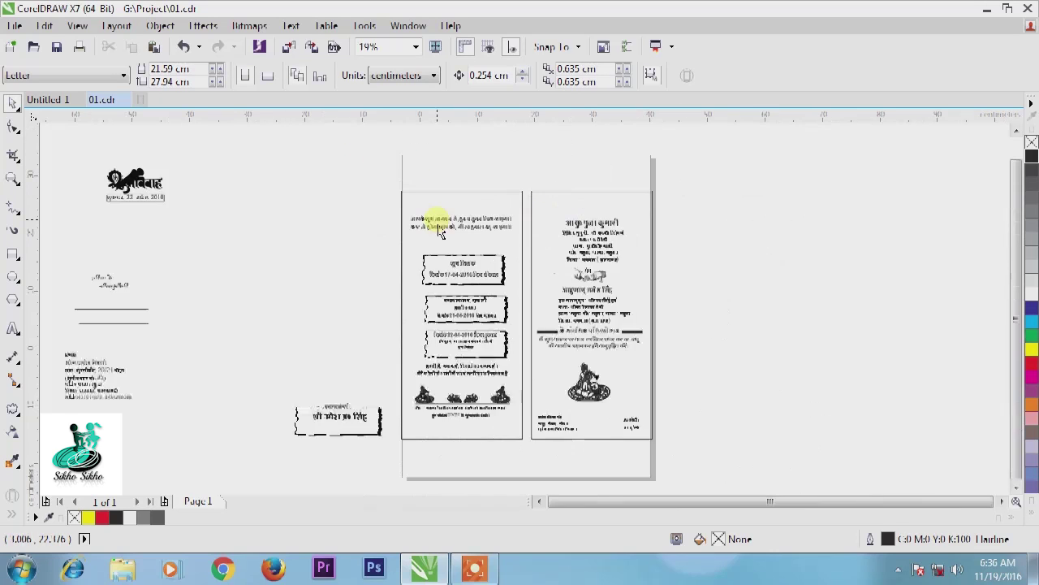
# Step: Move both finished card panels and the स्वागतकर्ता name frame off the page to the empty area on its right
pyautogui.moveTo(406, 172); pyautogui.dragTo(595, 369)
pyautogui.moveTo(482, 268); pyautogui.dragTo(844, 280)
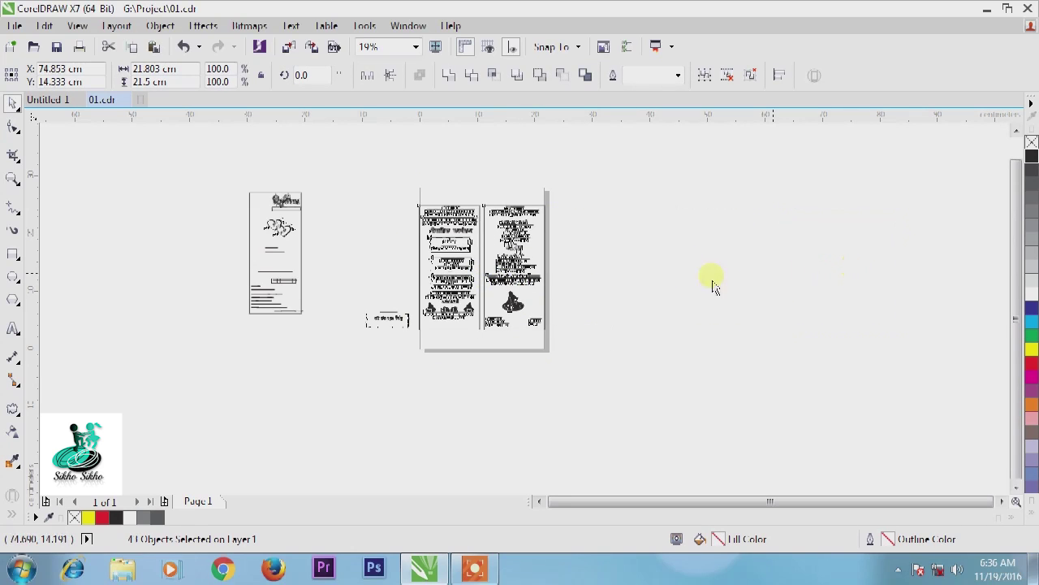
pyautogui.moveTo(713, 286); pyautogui.dragTo(848, 276)
pyautogui.moveTo(389, 317); pyautogui.dragTo(919, 380)
pyautogui.click(696, 342)
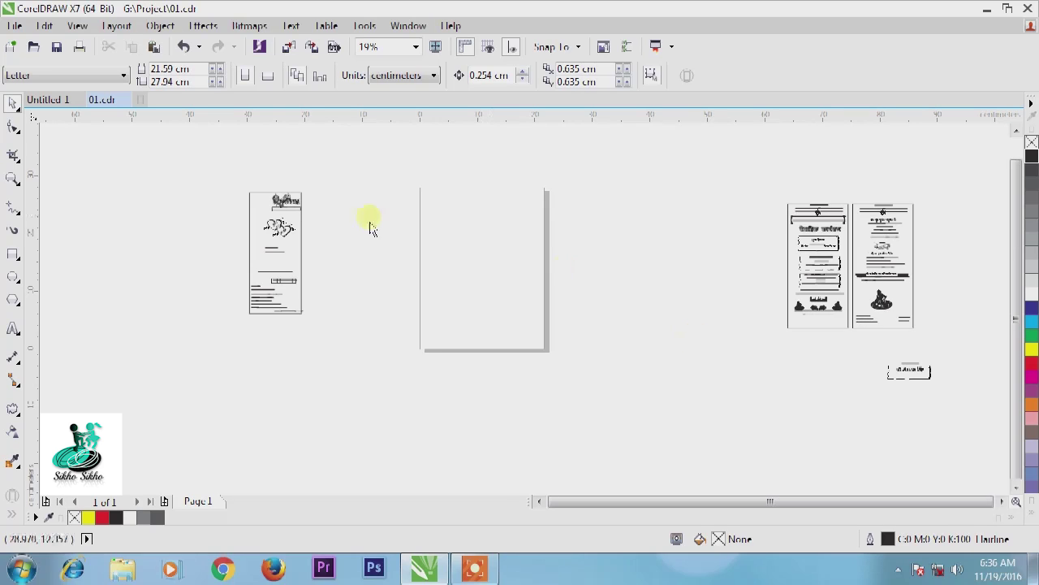
# Step: In Untitled 1, move the tall envelope image up and away from the card background image, and return to 01.cdr
pyautogui.click(50, 99)
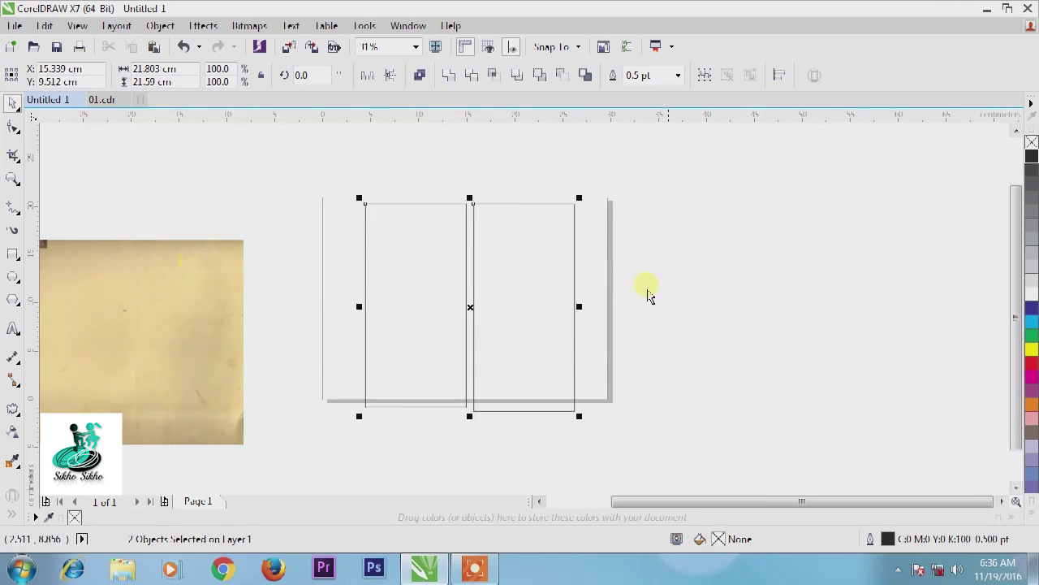
pyautogui.scroll(-2, 686, 285)
pyautogui.moveTo(275, 271); pyautogui.dragTo(214, 225)
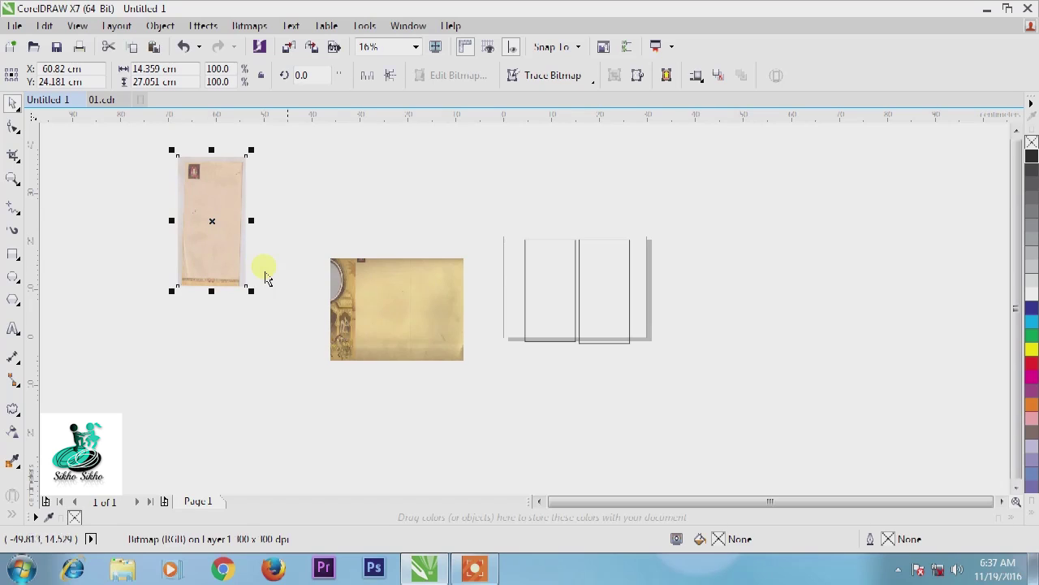
pyautogui.click(104, 99)
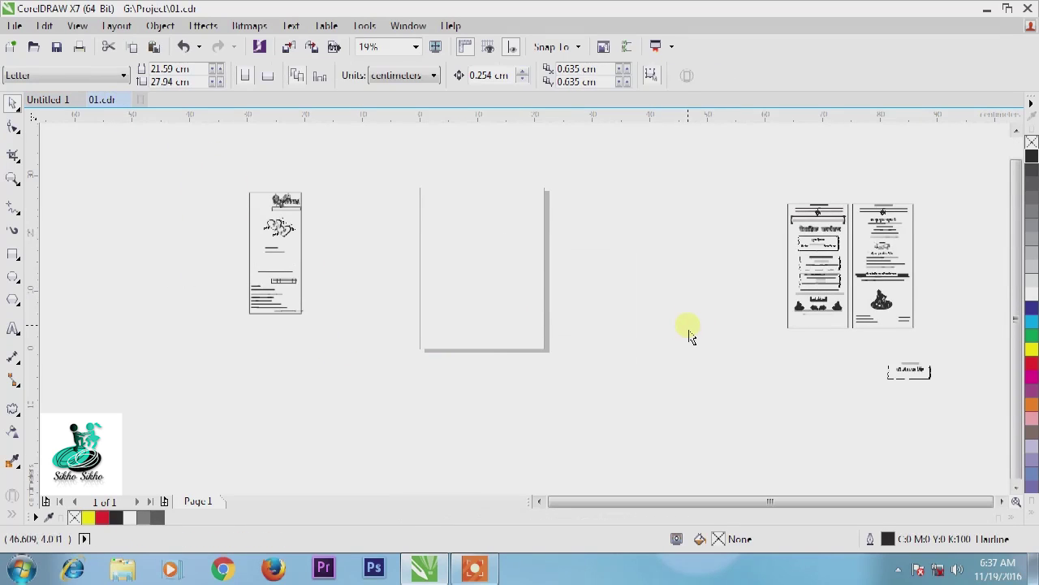
# Step: Paste the scanned envelope image into 01.cdr and rotate it slightly to straighten it on the page
pyautogui.hotkey('ctrl', 'v')
pyautogui.moveTo(64, 180); pyautogui.dragTo(505, 258)
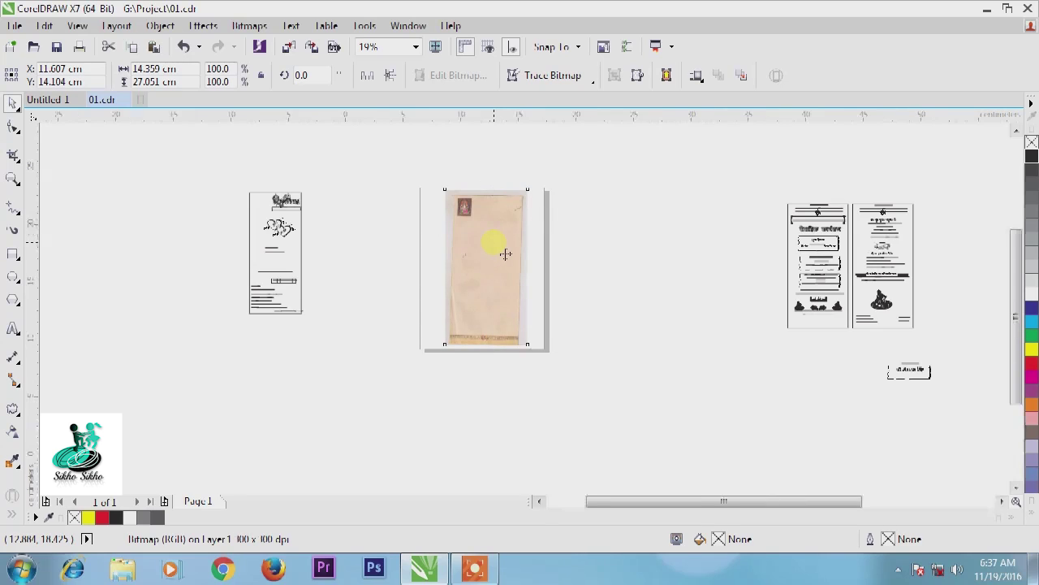
pyautogui.scroll(2, 505, 254)
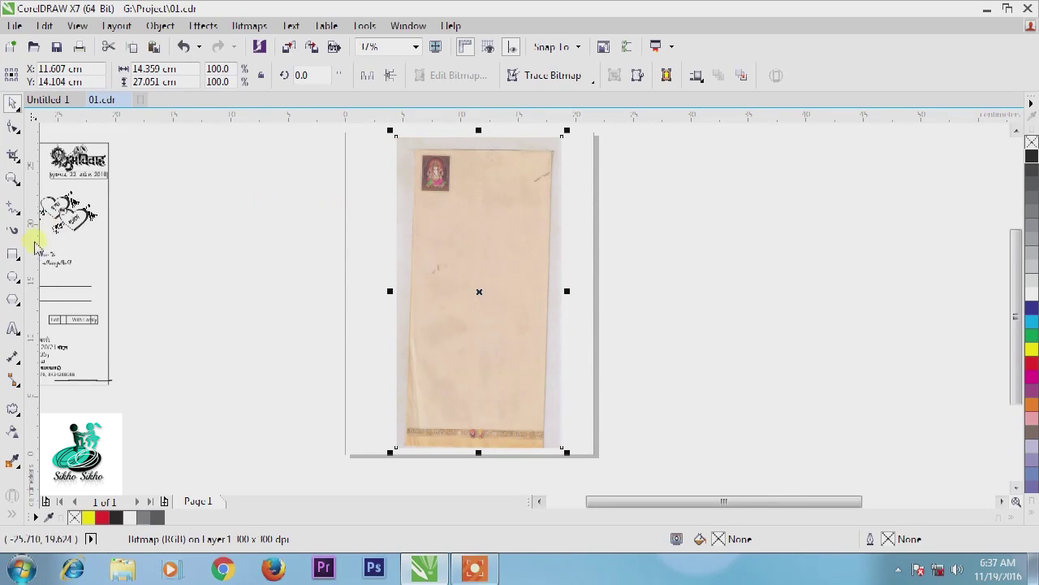
pyautogui.click(493, 307)
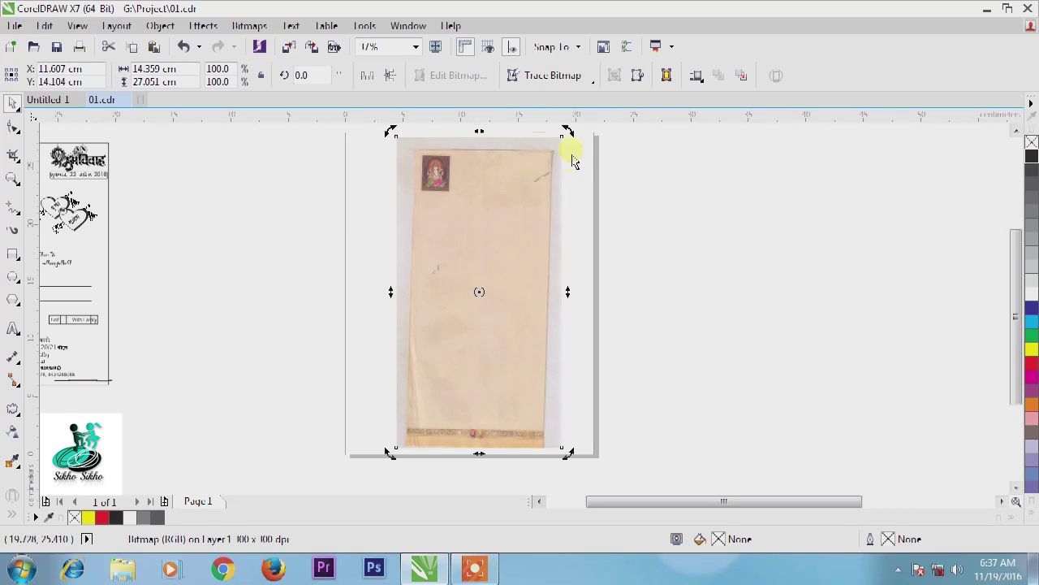
pyautogui.moveTo(569, 133); pyautogui.dragTo(566, 190)
pyautogui.click(666, 249)
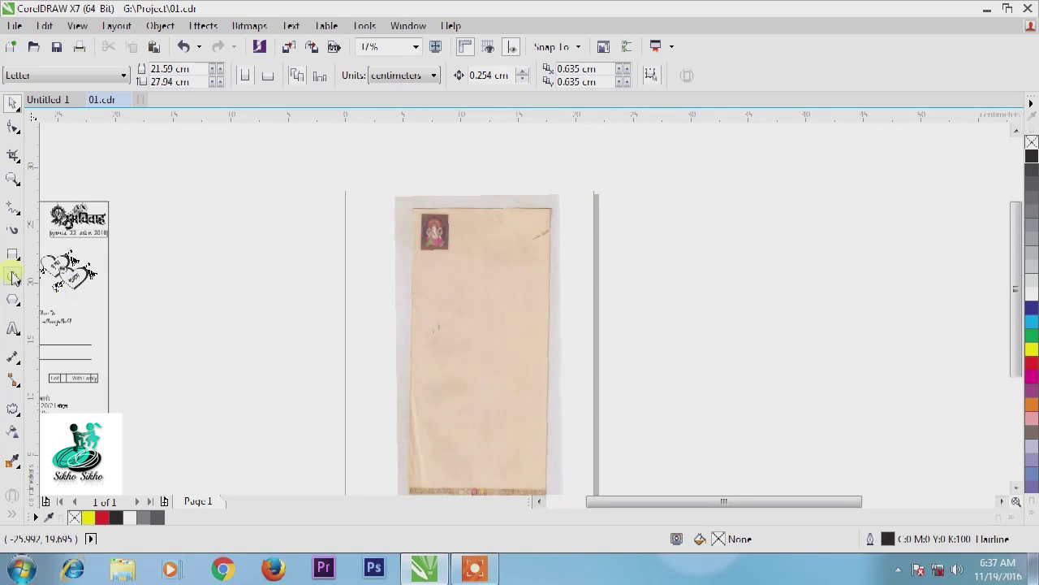
# Step: Draw freehand straight lines over the envelope image: one about 11.85 cm across its width and one about 24.2 cm along its height
pyautogui.click(13, 208)
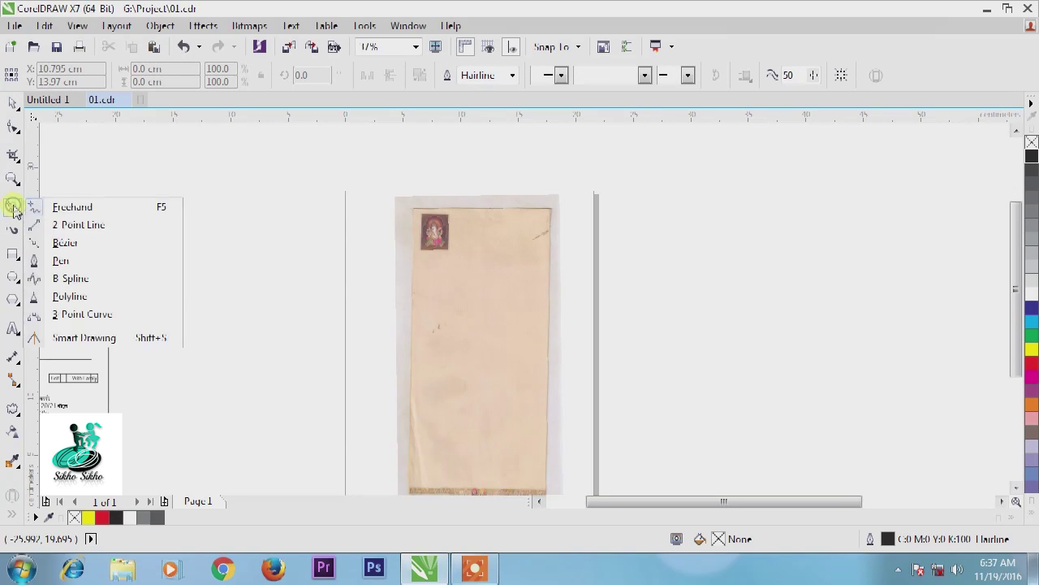
pyautogui.click(69, 207)
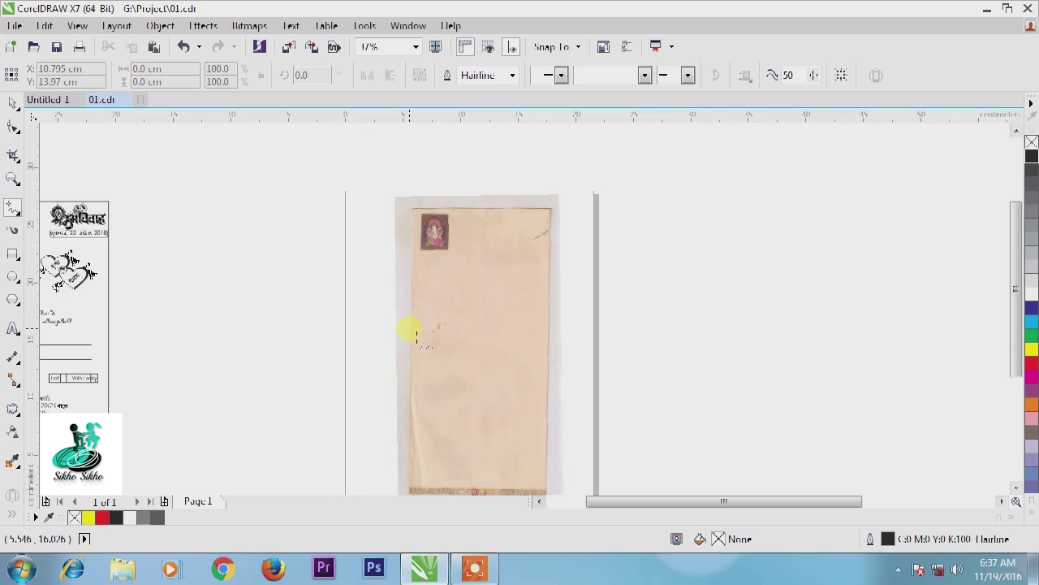
pyautogui.moveTo(519, 327); pyautogui.dragTo(553, 330)
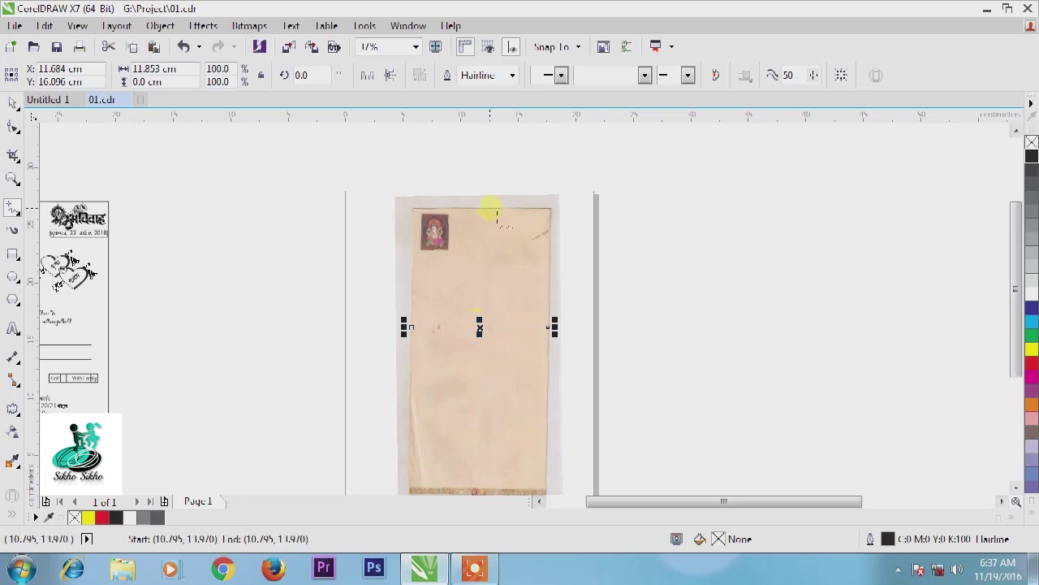
pyautogui.moveTo(486, 209)
pyautogui.mouseDown()
pyautogui.moveTo(464, 485)
pyautogui.moveTo(456, 447)
pyautogui.mouseUp()
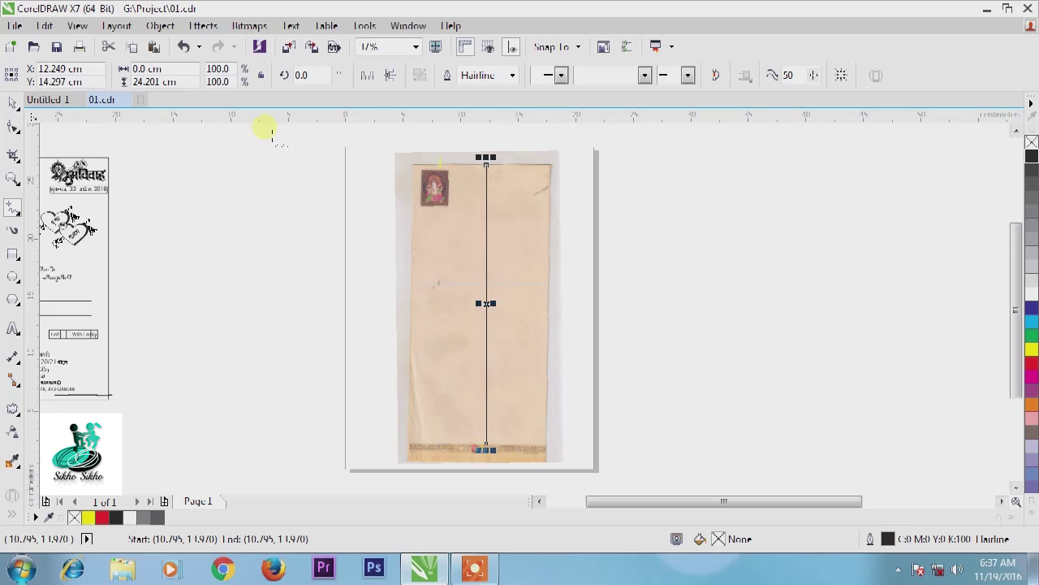
# Step: Set the vertical line's length to 23.5 cm and the horizontal line's length to 10.5 cm
pyautogui.doubleClick(200, 89)
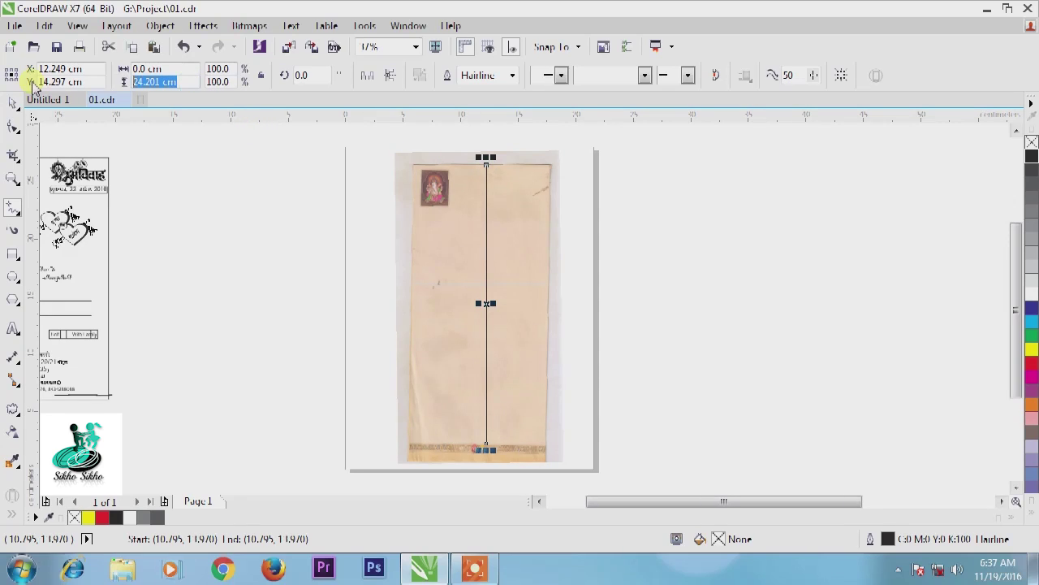
pyautogui.write('23.5')
pyautogui.press('Return')
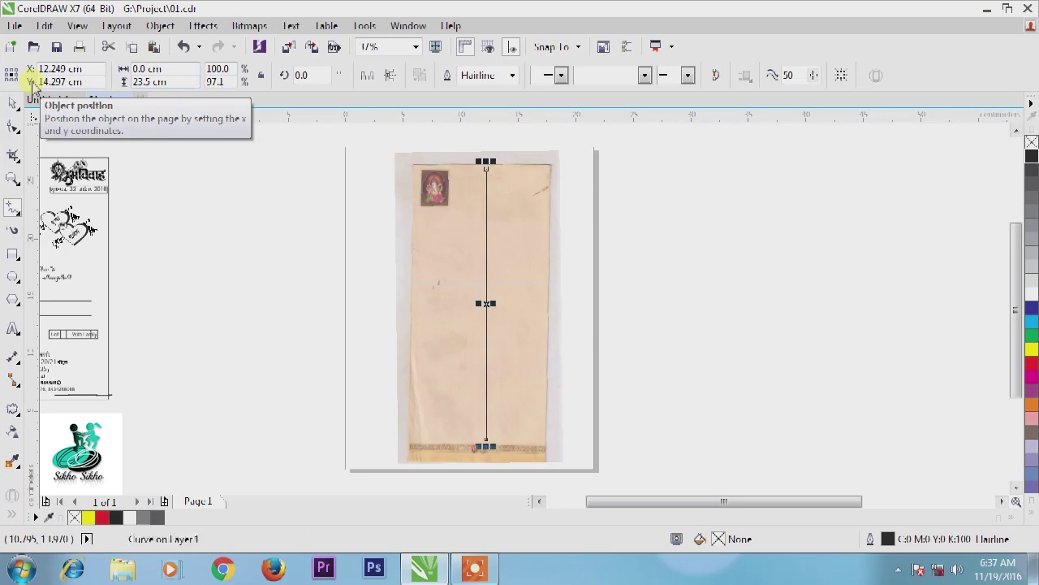
pyautogui.click(12, 103)
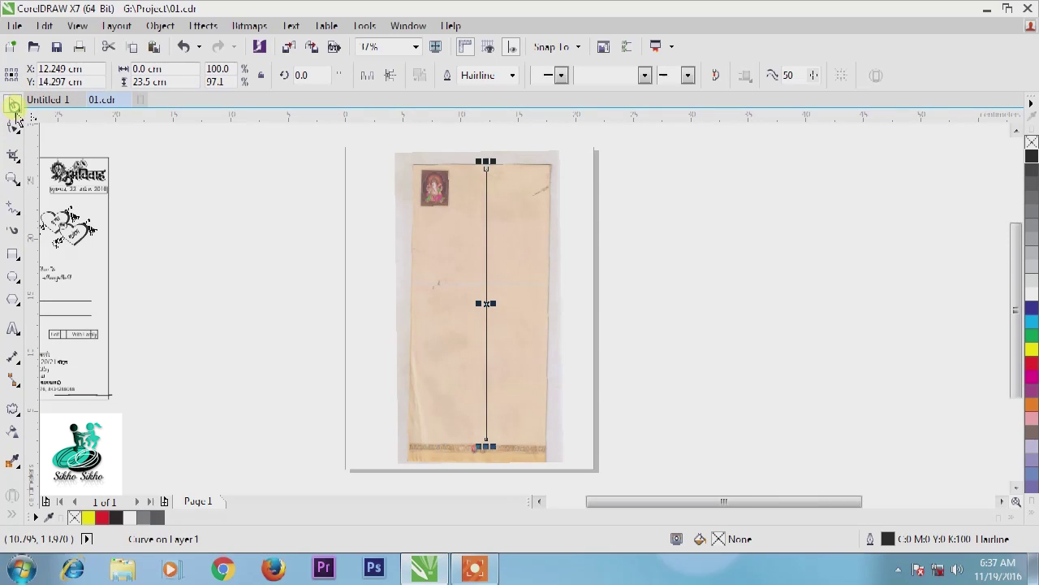
pyautogui.click(330, 253)
pyautogui.click(435, 284)
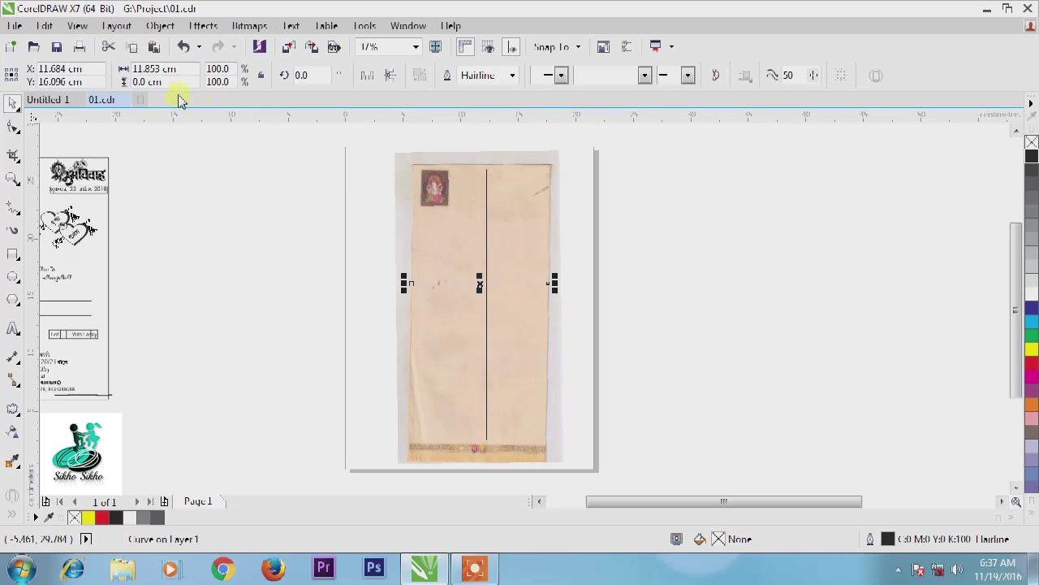
pyautogui.click(185, 69)
pyautogui.write('10.5')
pyautogui.press('Return')
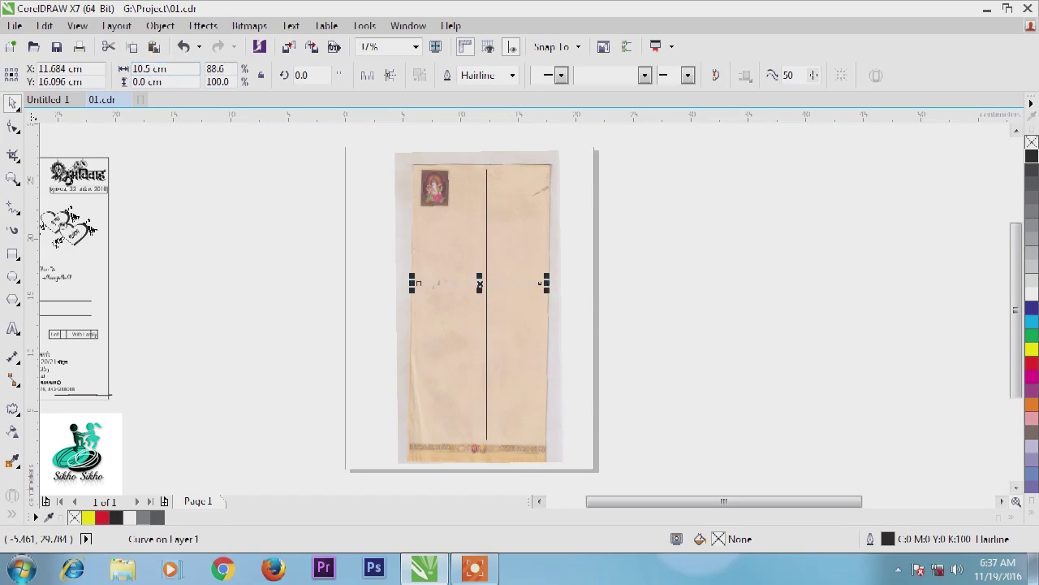
# Step: Draw a rectangle about 10.94 by 23.35 cm guided by the two lines and move it to the right of the page
pyautogui.click(12, 253)
pyautogui.moveTo(415, 169)
pyautogui.mouseDown()
pyautogui.moveTo(497, 182)
pyautogui.moveTo(547, 213)
pyautogui.moveTo(541, 443)
pyautogui.mouseUp()
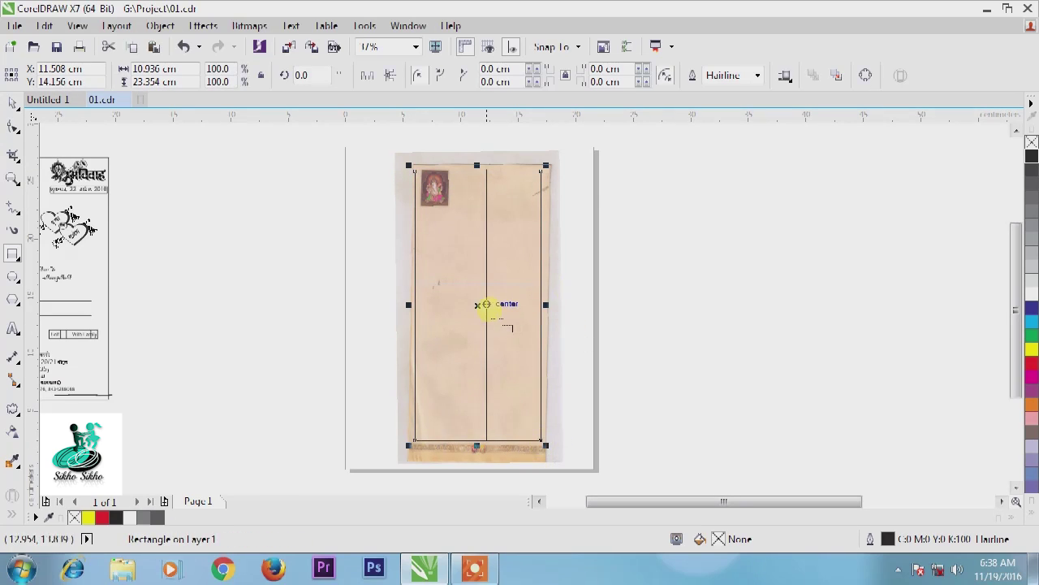
pyautogui.moveTo(487, 310); pyautogui.dragTo(667, 291)
pyautogui.click(12, 101)
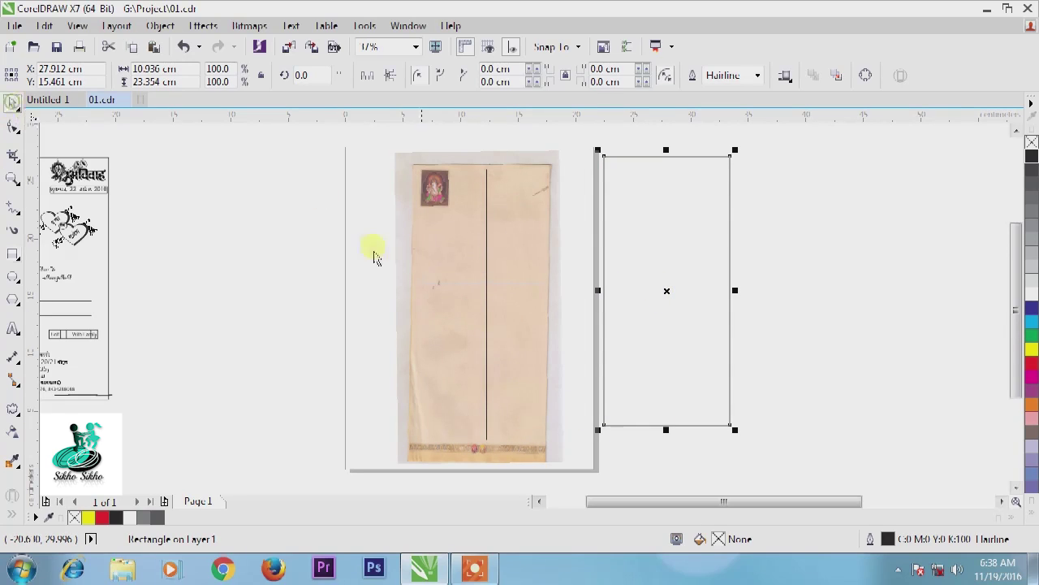
# Step: Delete the envelope image and the measuring lines from the page
pyautogui.click(447, 262)
pyautogui.press('Delete')
pyautogui.click(489, 279)
pyautogui.press('Delete')
# Step: Move the new rectangle back onto the page and send it to the back of the stacking order
pyautogui.moveTo(696, 257); pyautogui.dragTo(513, 271)
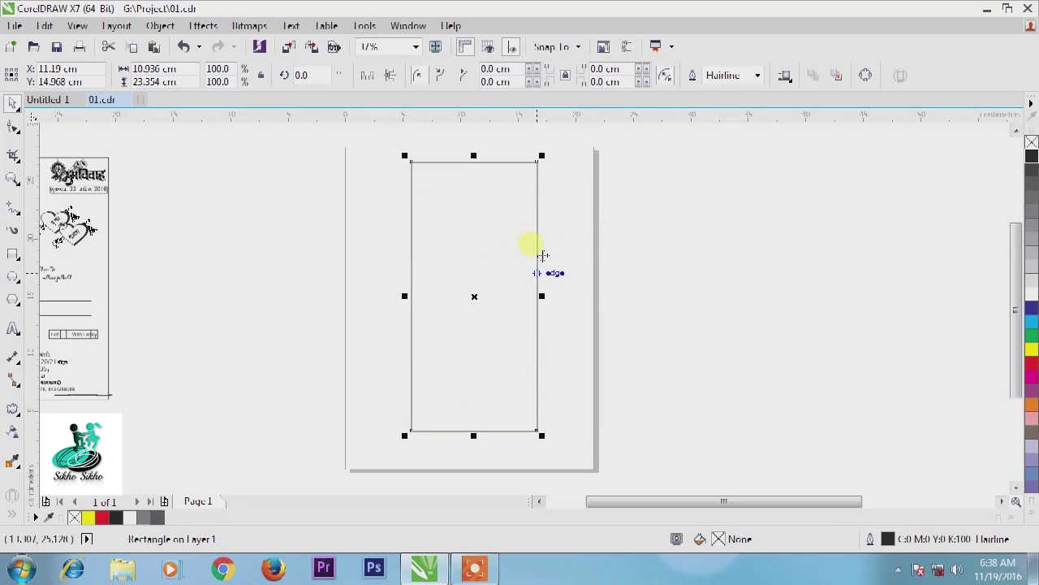
pyautogui.rightClick(474, 284)
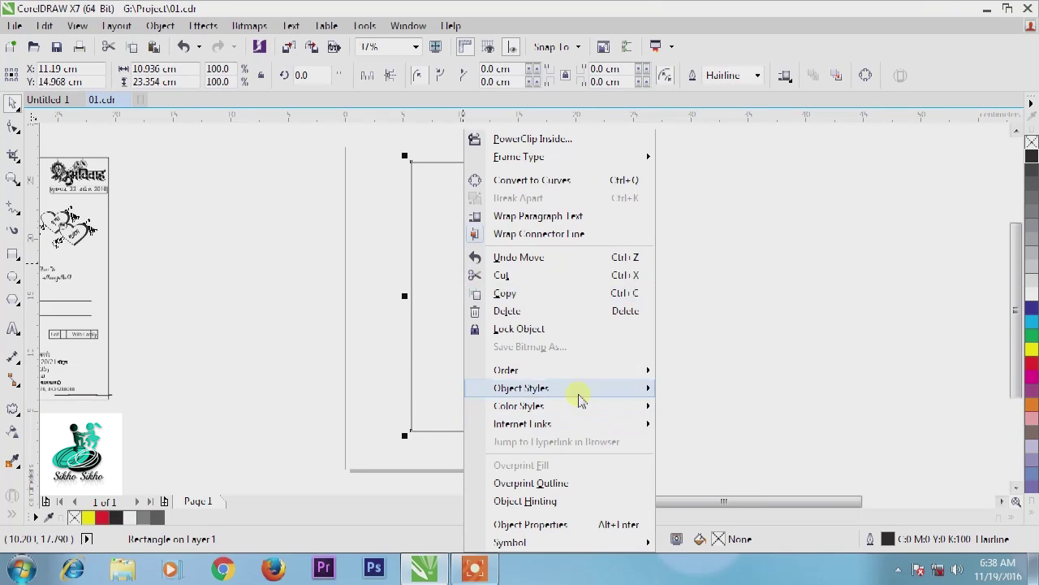
pyautogui.moveTo(573, 375)
pyautogui.click(731, 430)
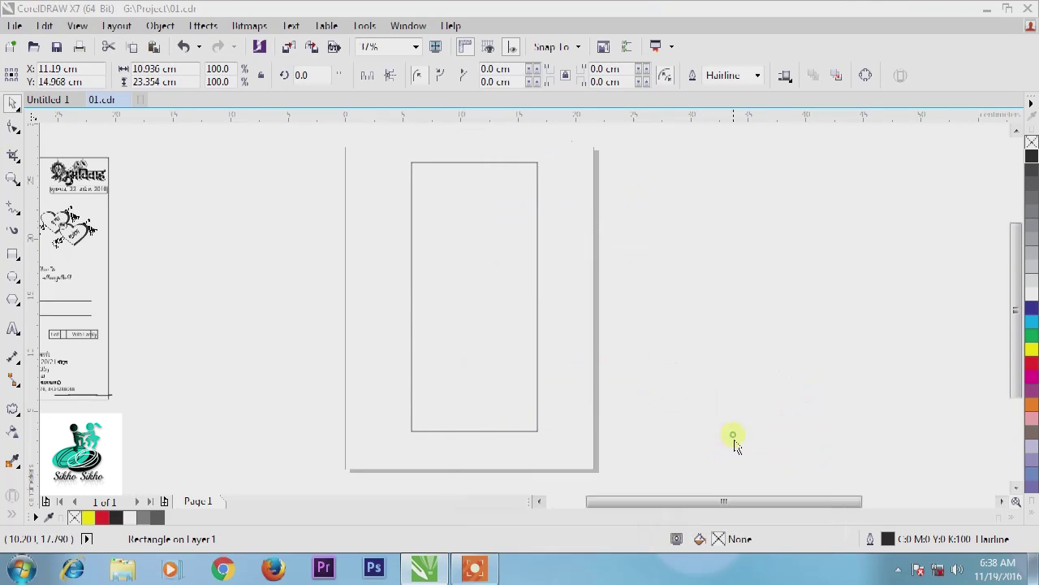
pyautogui.click(774, 320)
# Step: Move the complete cover panel from the left of the page to the empty area just right of it
pyautogui.scroll(-2, 308, 271)
pyautogui.moveTo(123, 174); pyautogui.dragTo(242, 354)
pyautogui.moveTo(192, 280); pyautogui.dragTo(505, 285)
pyautogui.scroll(2, 388, 265)
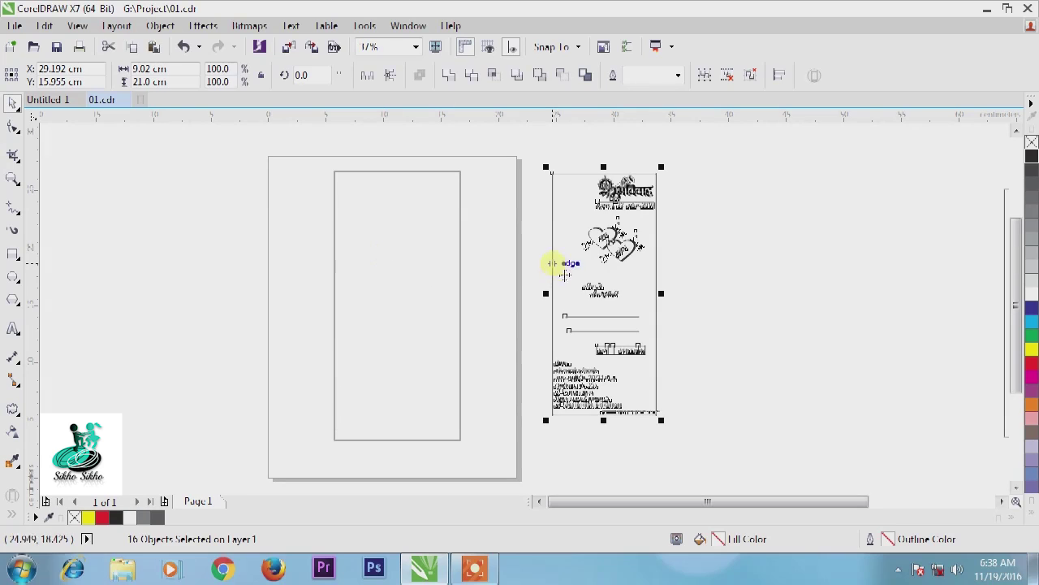
pyautogui.click(731, 264)
# Step: Delete the old 9 by 21 cm cover frame and place the शुभविवाह heading with its date box in the new rectangle's upper right corner
pyautogui.click(560, 216)
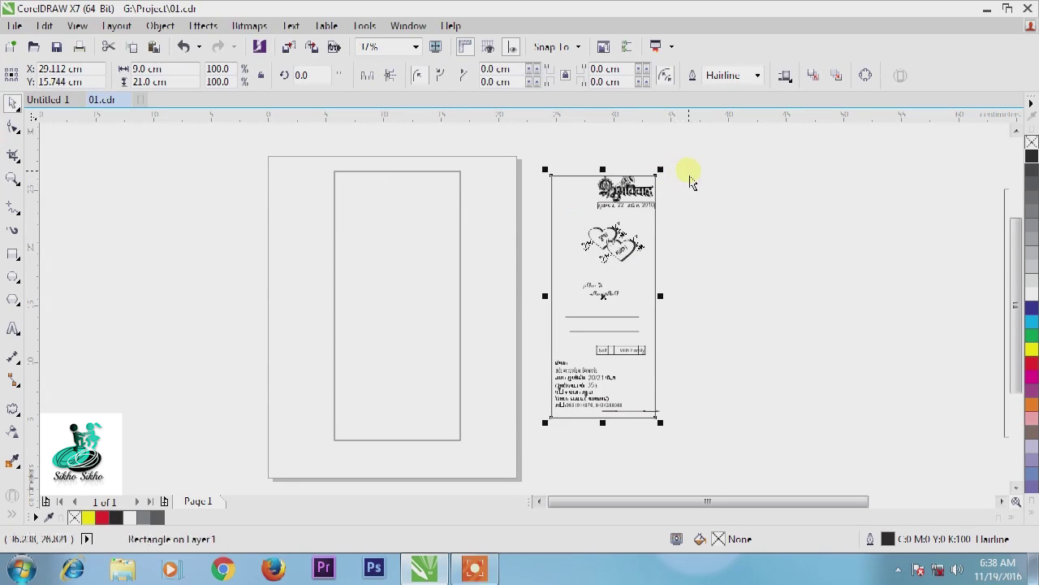
pyautogui.click(724, 267)
pyautogui.moveTo(684, 138); pyautogui.dragTo(431, 191)
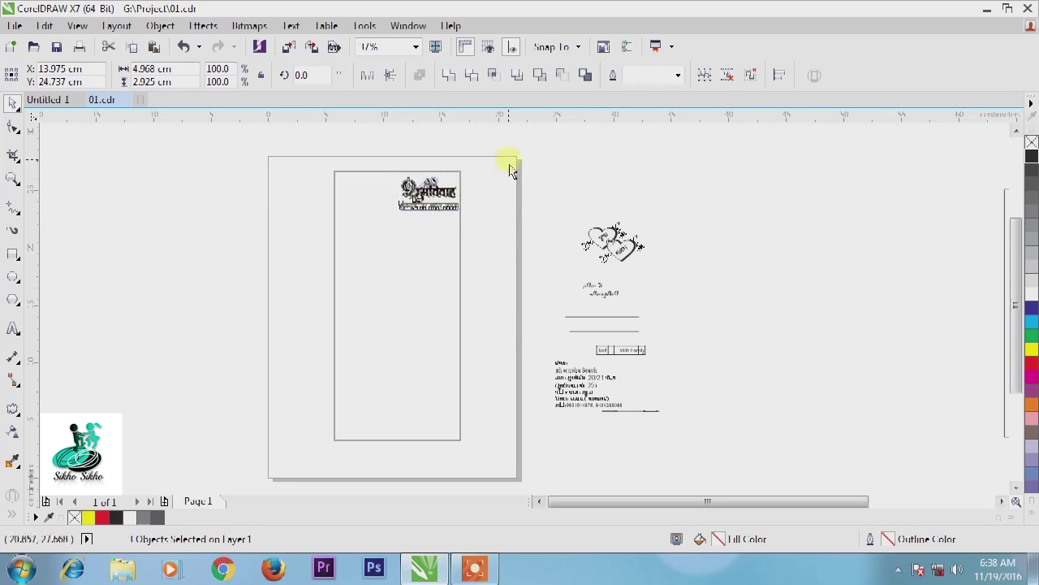
pyautogui.click(506, 162)
# Step: Move the two-hearts name emblem into the new panel, below the date box and toward the panel's centre
pyautogui.scroll(2, 415, 185)
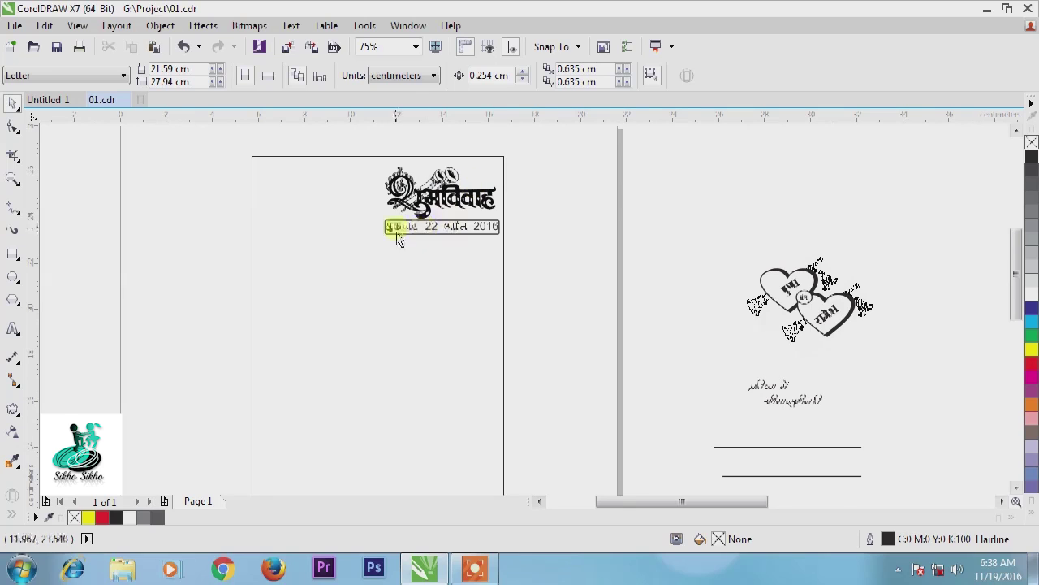
pyautogui.scroll(2, 392, 234)
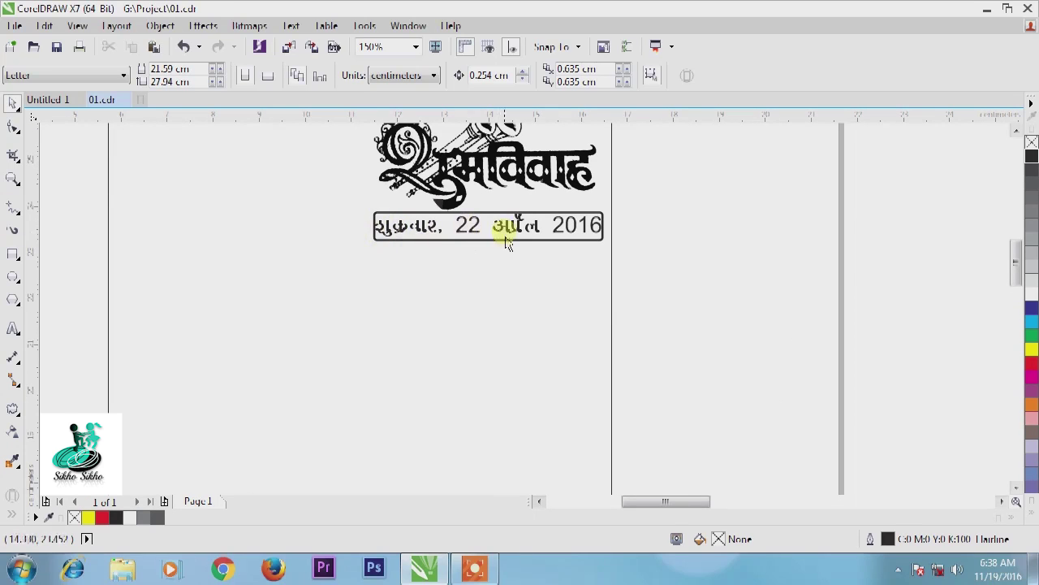
pyautogui.scroll(-2, 575, 225)
pyautogui.moveTo(787, 204); pyautogui.dragTo(998, 371)
pyautogui.moveTo(893, 302); pyautogui.dragTo(441, 301)
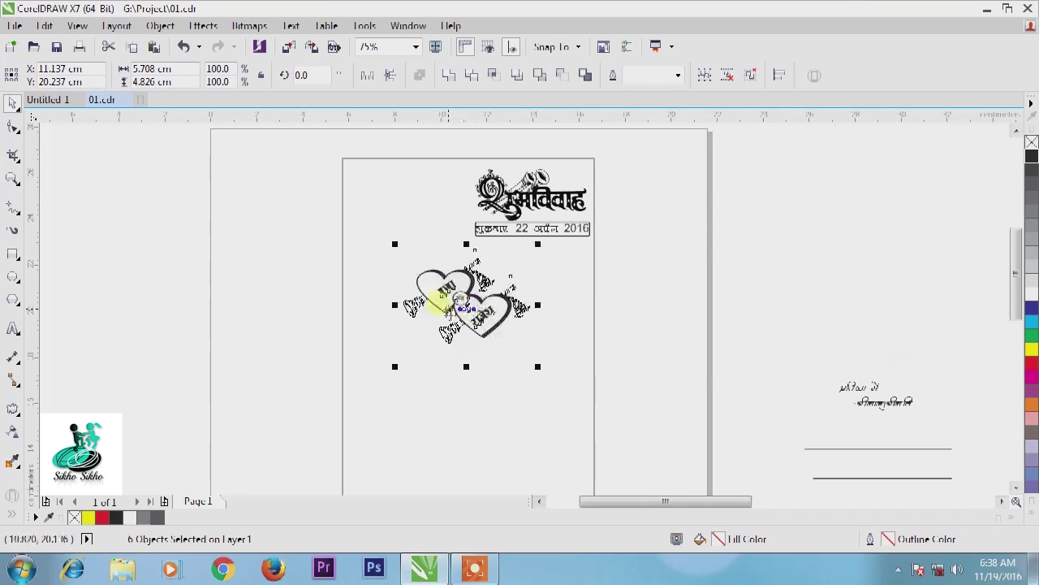
# Step: Move the प्रतिष्ठा में text and its two blank lines into the new panel below the hearts
pyautogui.scroll(-1, 778, 282)
pyautogui.moveTo(763, 294); pyautogui.dragTo(632, 358)
pyautogui.click(804, 317)
pyautogui.scroll(2, 603, 370)
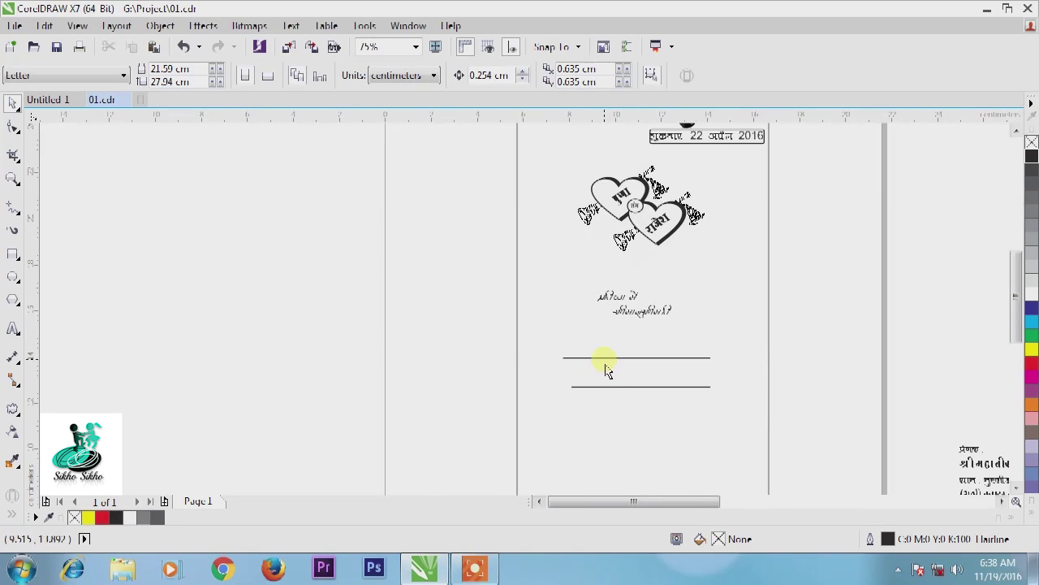
# Step: Shift the प्रतिष्ठा में text to the panel's left edge, start the first blank line right after it, and move the second line closer beneath
pyautogui.scroll(1, 647, 322)
pyautogui.moveTo(637, 317); pyautogui.dragTo(492, 386)
pyautogui.moveTo(621, 406); pyautogui.dragTo(692, 398)
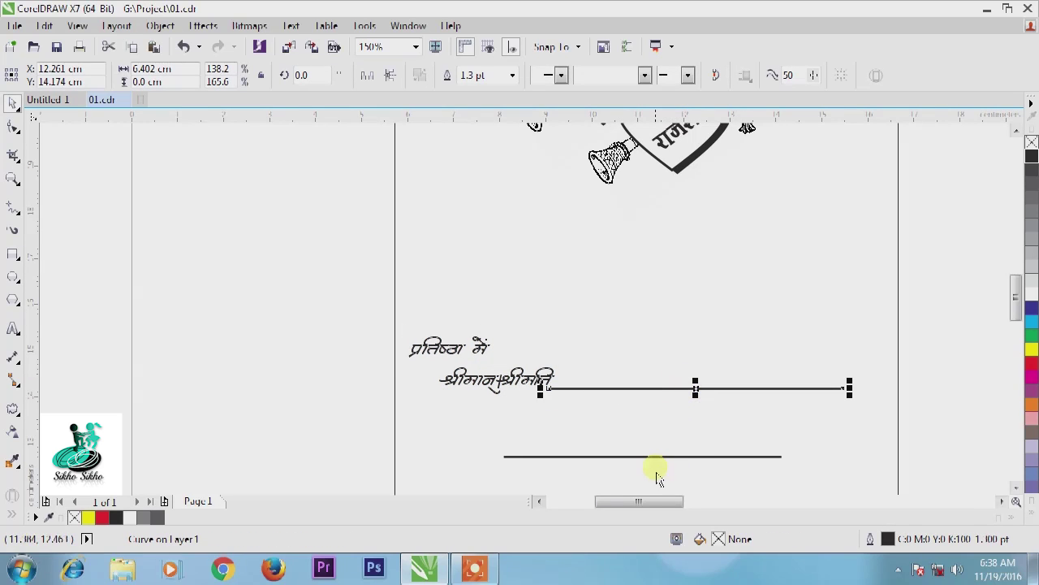
pyautogui.moveTo(657, 467); pyautogui.dragTo(644, 433)
pyautogui.hotkey('ctrl', 'z')
pyautogui.click(255, 315)
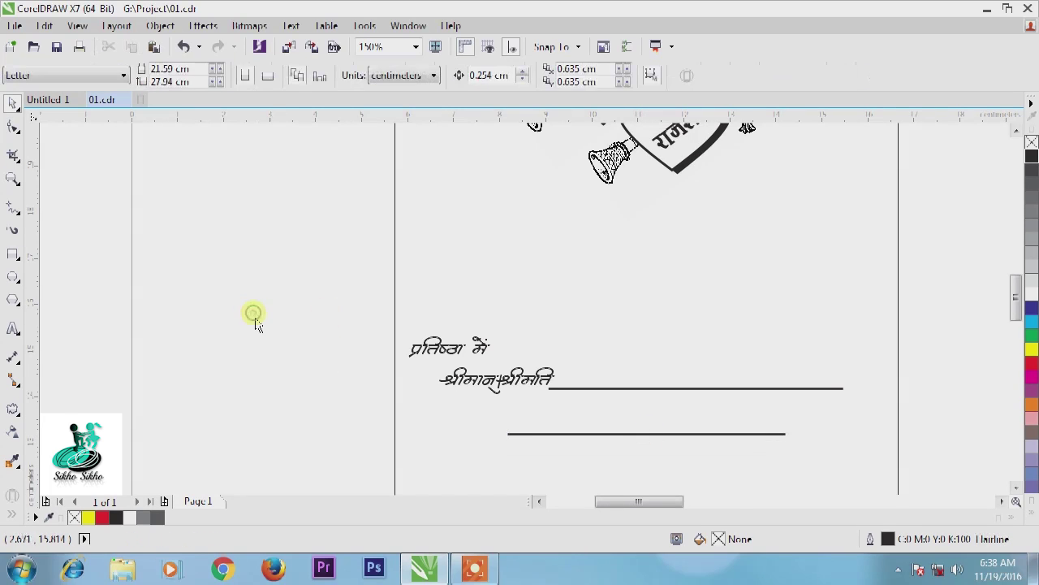
# Step: Ungroup the Self / With Family box and remove the blank space in front of the With Family text
pyautogui.scroll(-2, 355, 317)
pyautogui.scroll(-2, 662, 312)
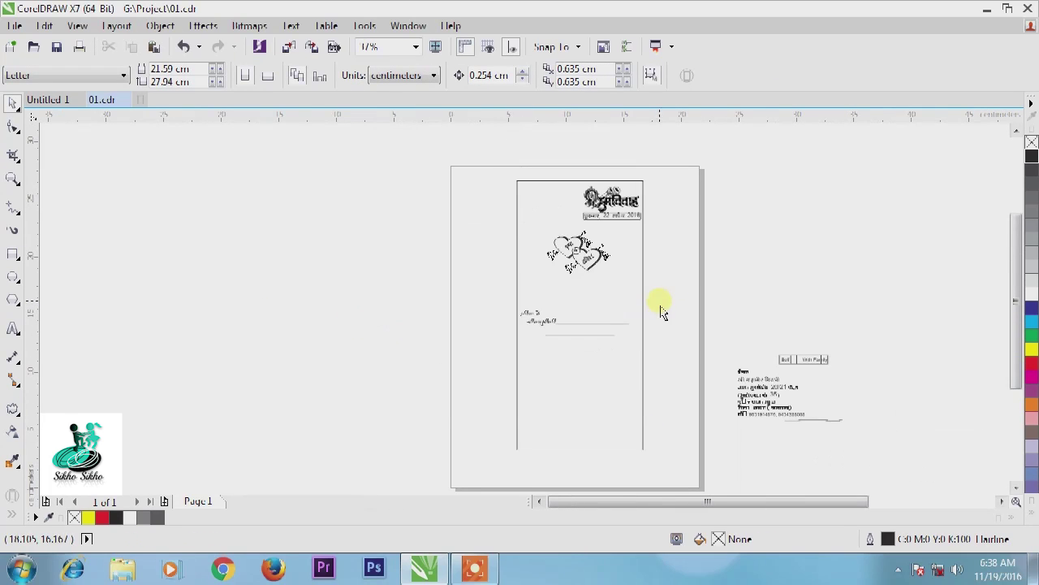
pyautogui.moveTo(758, 319); pyautogui.dragTo(751, 349)
pyautogui.click(783, 372)
pyautogui.scroll(6, 783, 372)
pyautogui.click(612, 335)
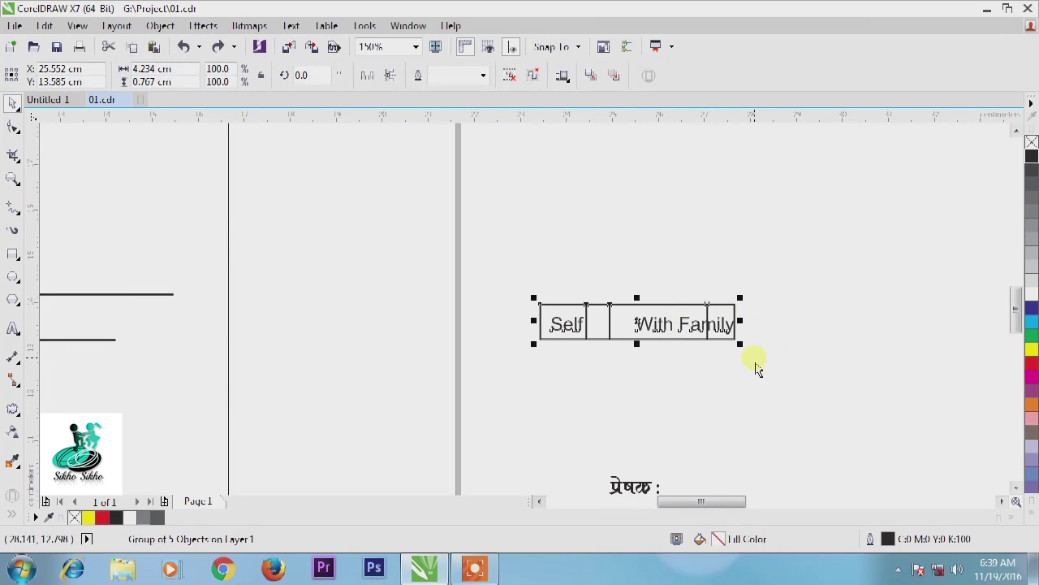
pyautogui.hotkey('ctrl', 'z')
pyautogui.click(655, 262)
pyautogui.doubleClick(656, 295)
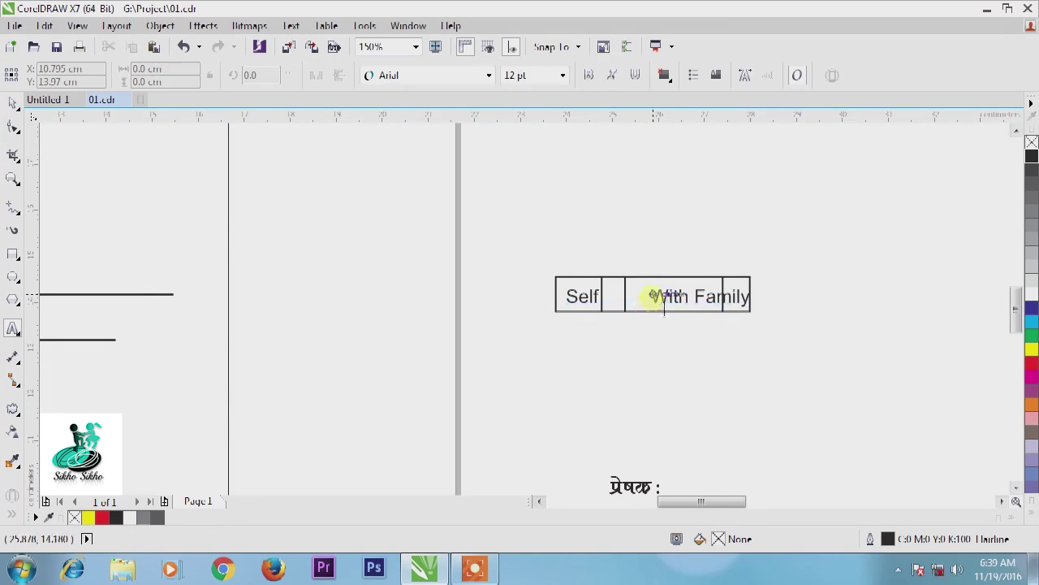
pyautogui.press('BackSpace')
pyautogui.click(13, 104)
# Step: Widen the Self / With Family frame to about 4.72 cm and shift its last divider right, clear of the text
pyautogui.click(735, 238)
pyautogui.click(749, 300)
pyautogui.moveTo(757, 293); pyautogui.dragTo(781, 295)
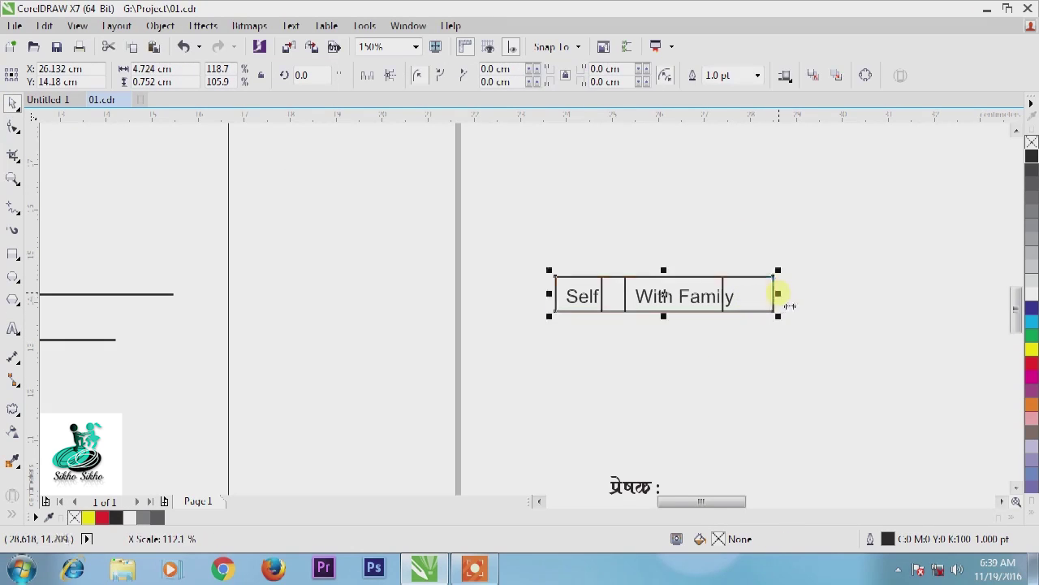
pyautogui.click(722, 298)
pyautogui.press('Right')
pyautogui.press('Right')
# Step: Regroup the Self / With Family box and place it in the new panel below the blank lines, toward the right edge
pyautogui.click(814, 310)
pyautogui.moveTo(817, 230); pyautogui.dragTo(496, 357)
pyautogui.hotkey('ctrl', 'g')
pyautogui.scroll(-1, 889, 360)
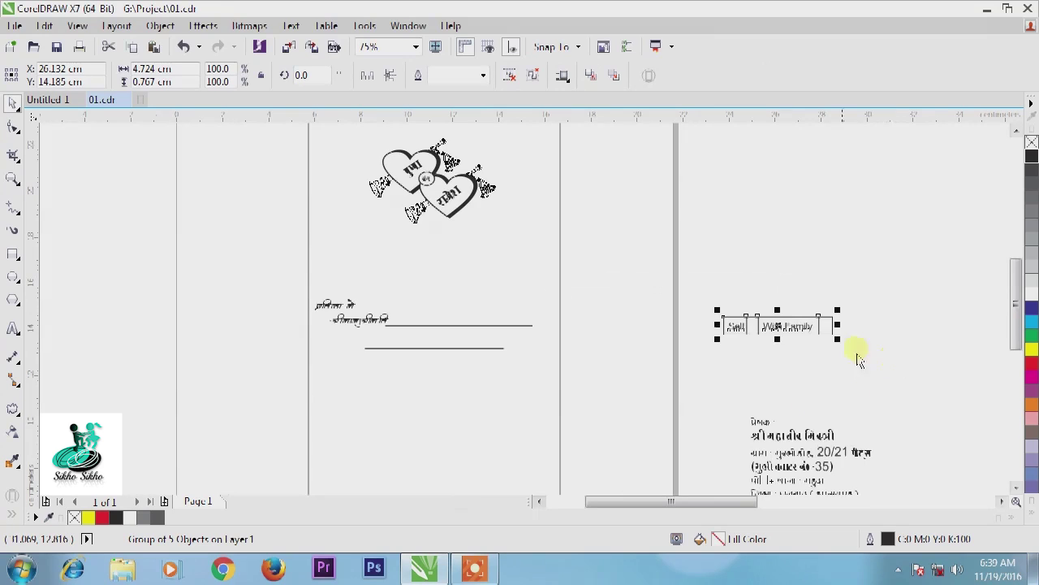
pyautogui.moveTo(792, 337); pyautogui.dragTo(492, 399)
pyautogui.click(492, 398)
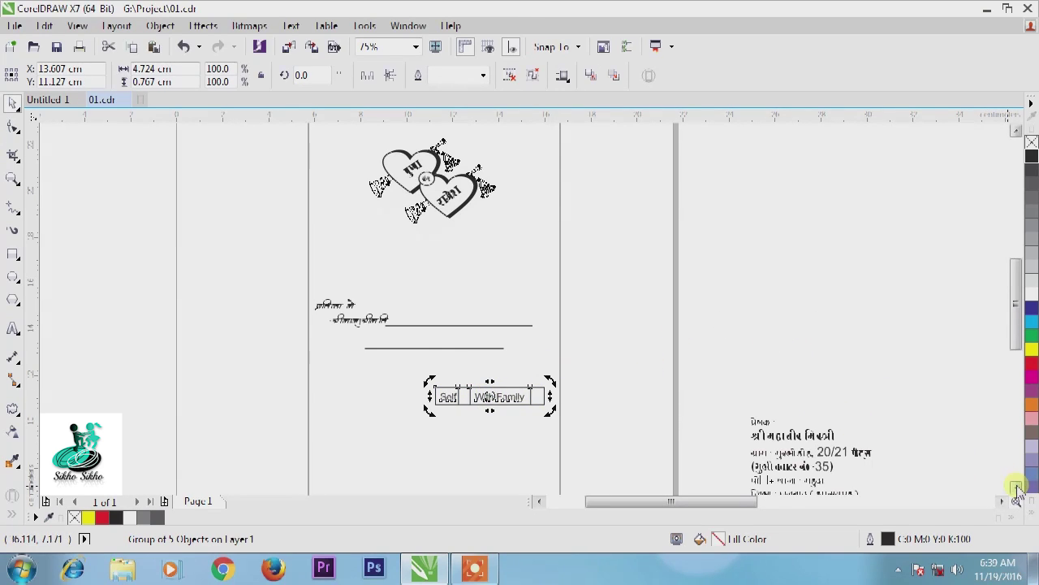
# Step: Move the sender's address block from beside the page into the new cover panel's lower-left area, below the Self / With Family box
pyautogui.scroll(-2, 1014, 487)
pyautogui.scroll(-1, 739, 307)
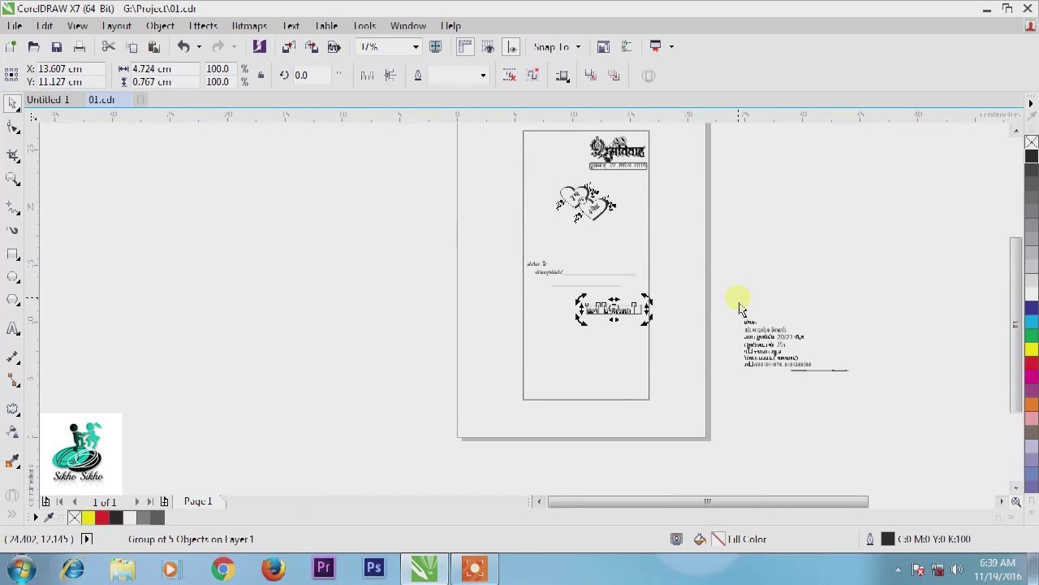
pyautogui.scroll(1, 743, 341)
pyautogui.moveTo(729, 277); pyautogui.dragTo(888, 398)
pyautogui.click(789, 321)
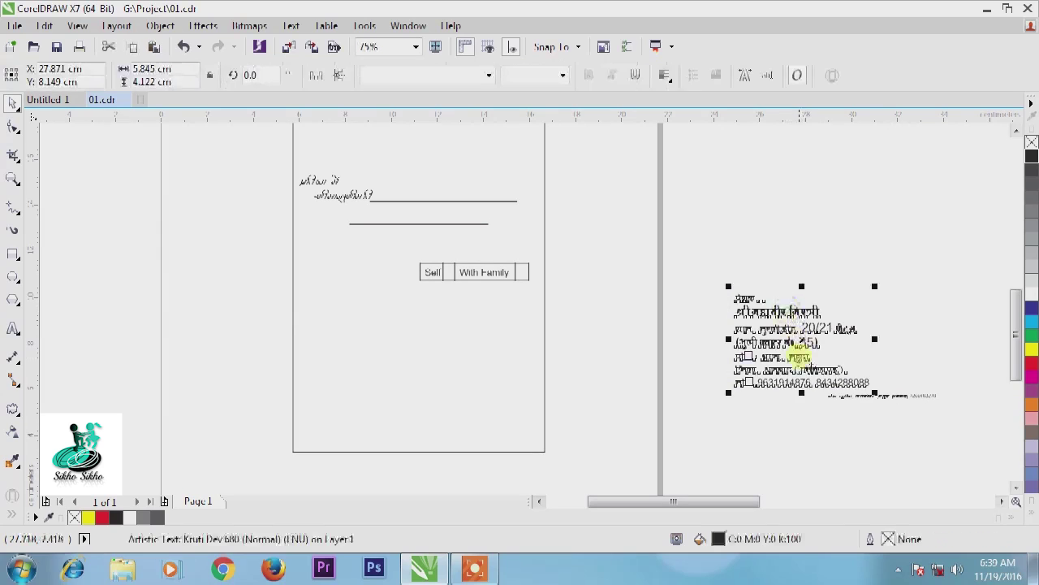
pyautogui.moveTo(787, 348); pyautogui.dragTo(383, 376)
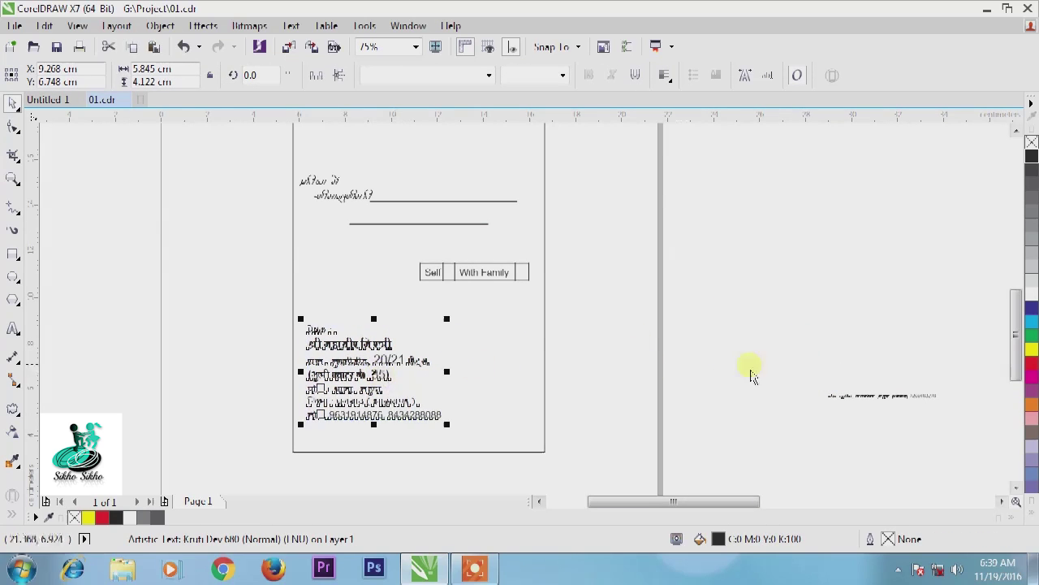
pyautogui.click(801, 378)
# Step: Move the remaining small one-line text from beside the page into the cover panel's bottom-right corner, just above the frame edge
pyautogui.click(914, 398)
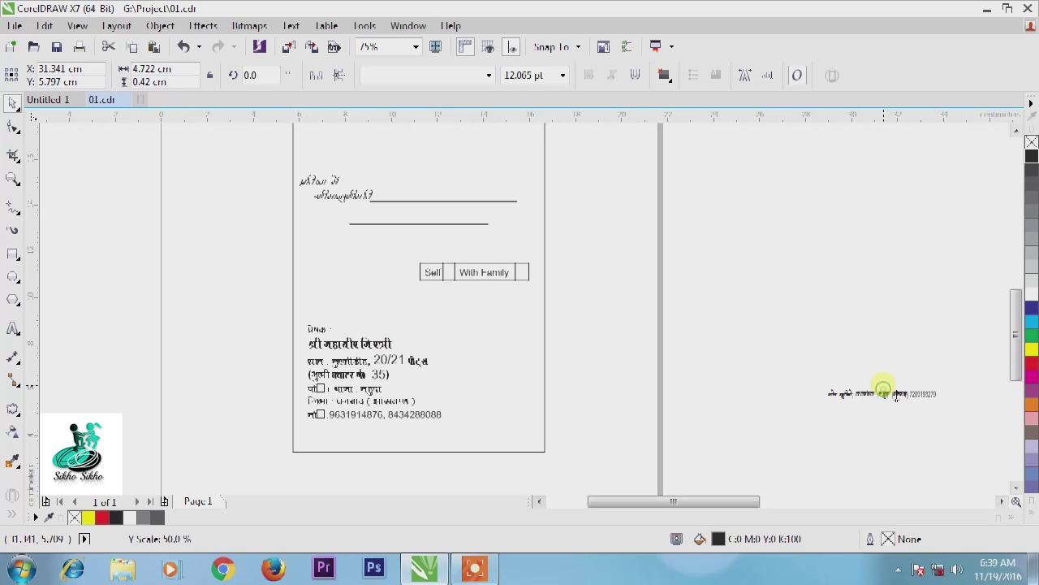
pyautogui.moveTo(882, 389); pyautogui.dragTo(497, 446)
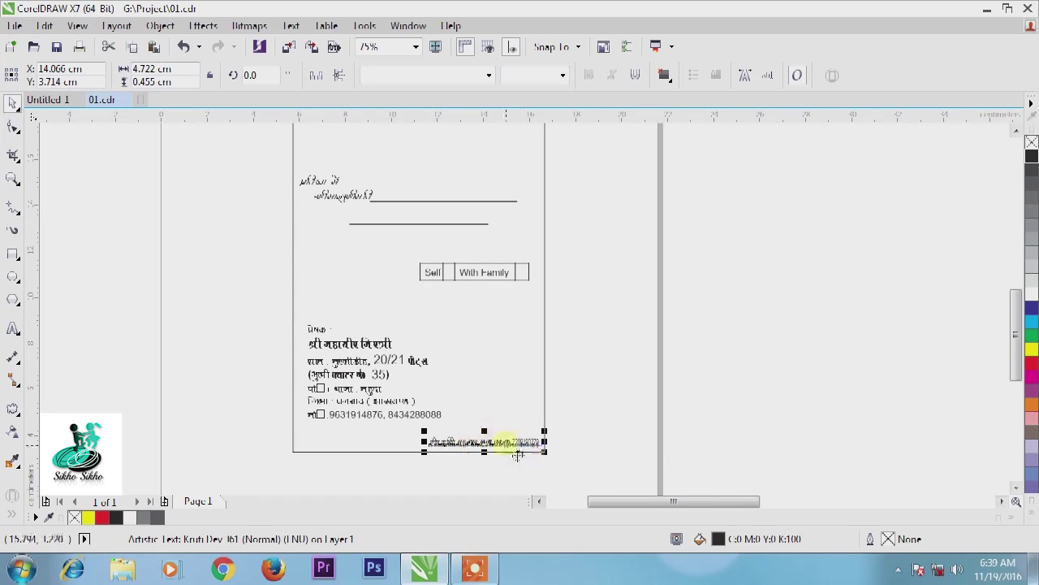
pyautogui.click(592, 421)
# Step: Move the two finished inner panels together so they sit just outside the page's right edge, beside the cover panel
pyautogui.scroll(-2, 591, 424)
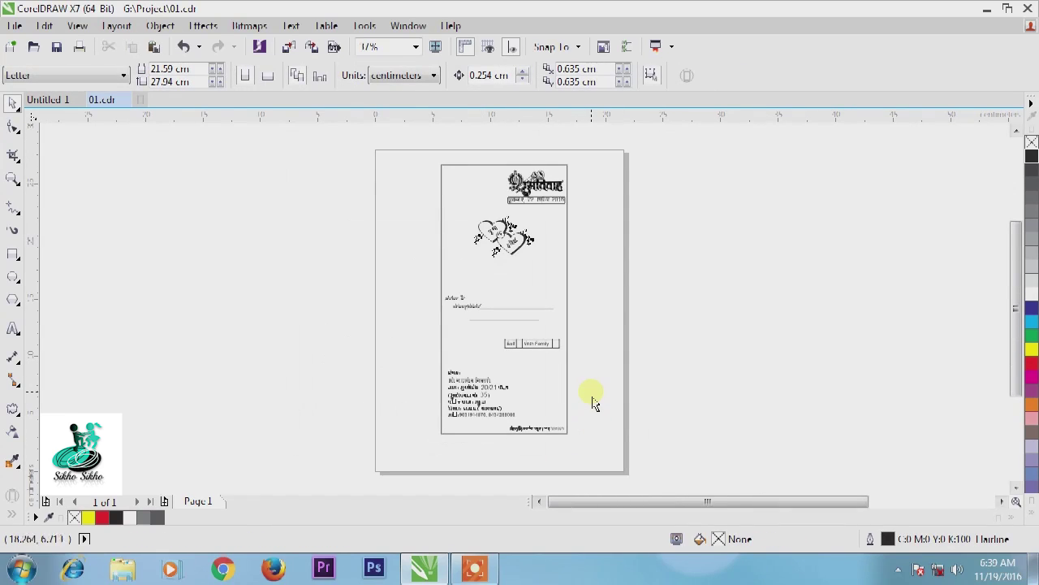
pyautogui.scroll(-2, 406, 348)
pyautogui.moveTo(700, 207); pyautogui.dragTo(912, 409)
pyautogui.moveTo(823, 325); pyautogui.dragTo(587, 315)
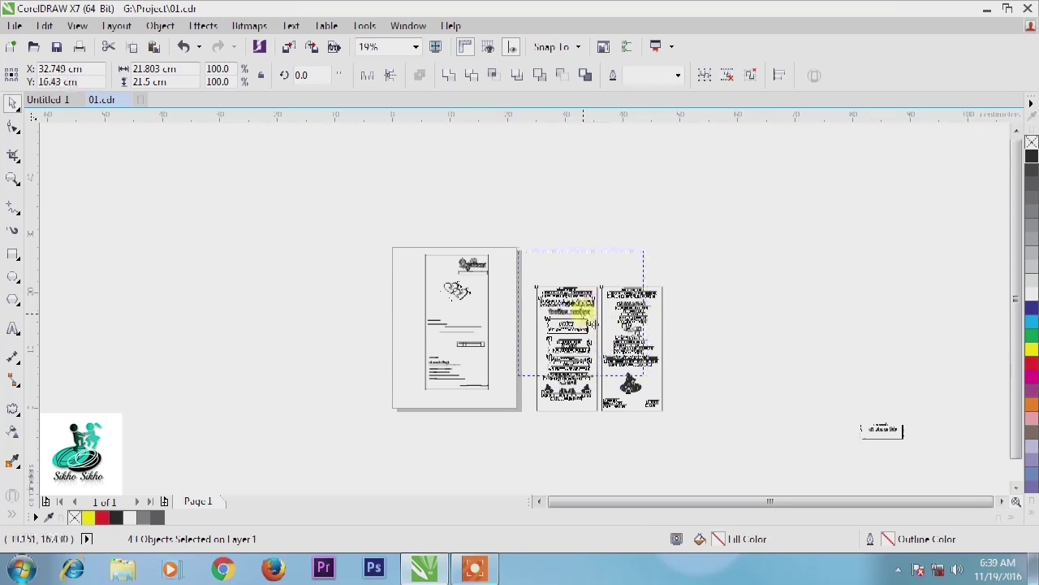
pyautogui.click(766, 301)
pyautogui.scroll(2, 495, 292)
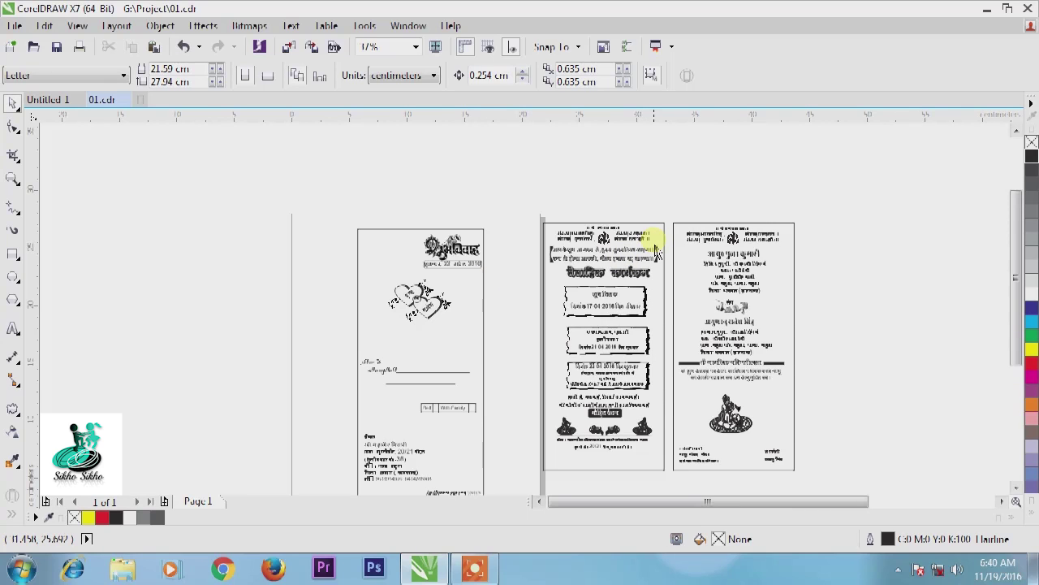
pyautogui.scroll(4, 656, 252)
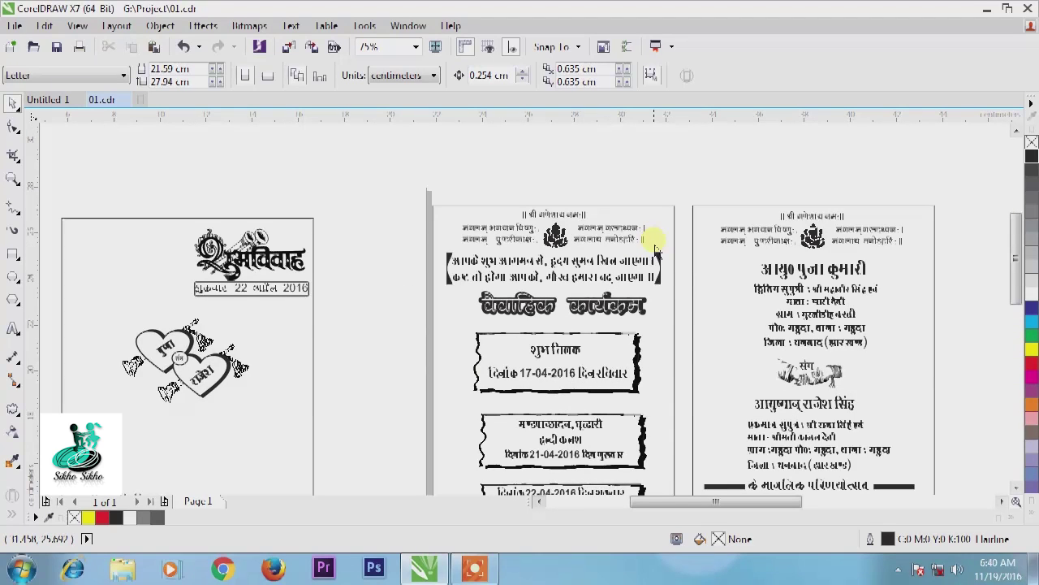